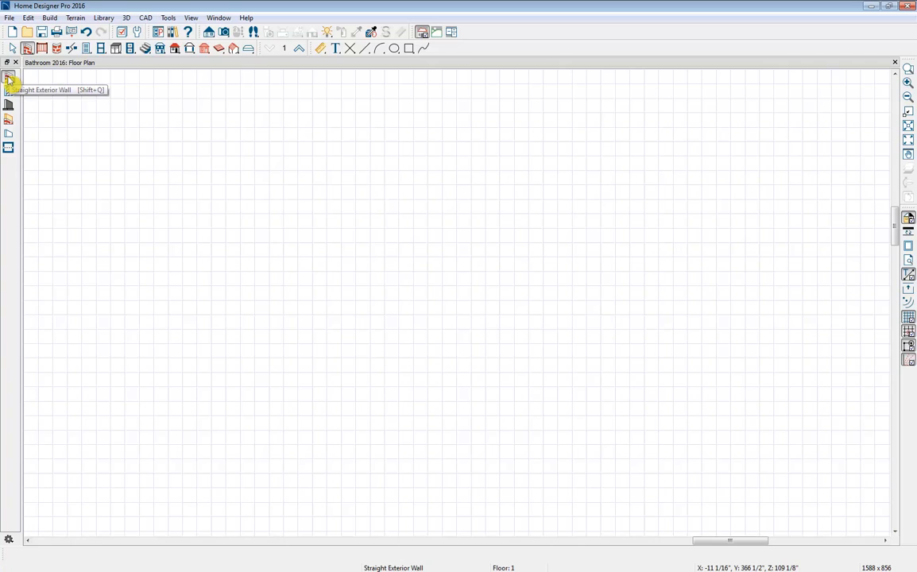
# - Draw a horizontal straight exterior wall about 14'-5" long in the upper part of the plan and select it
pyautogui.click(8, 77)
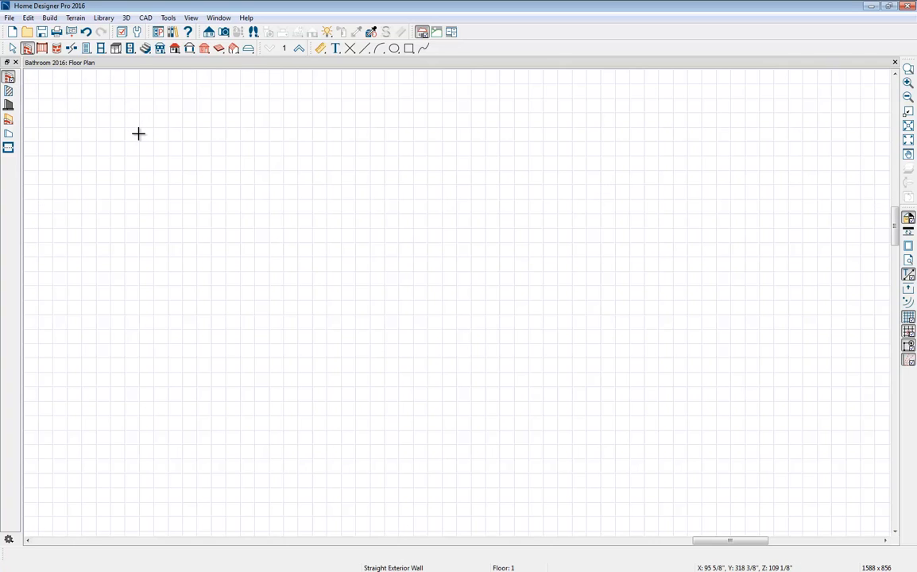
pyautogui.moveTo(138, 133); pyautogui.dragTo(346, 139)
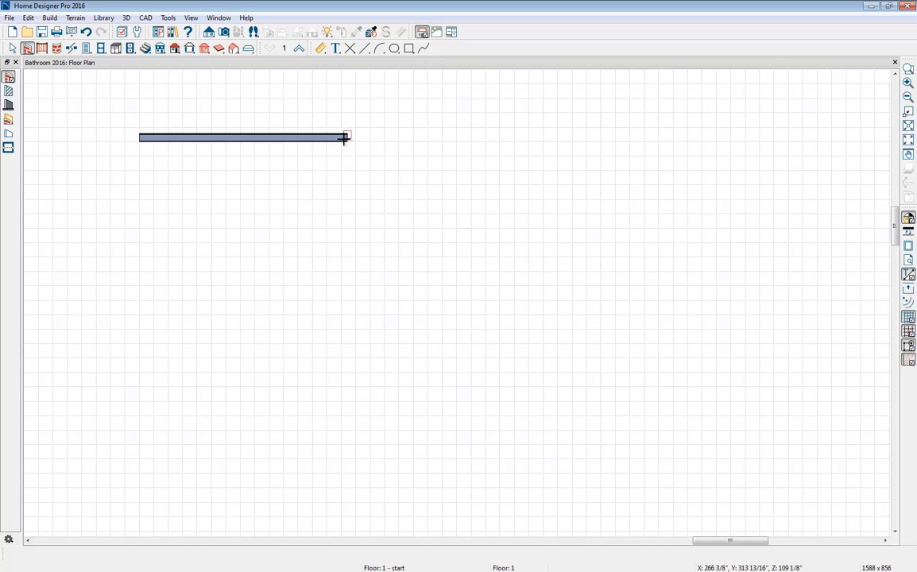
pyautogui.click(348, 145)
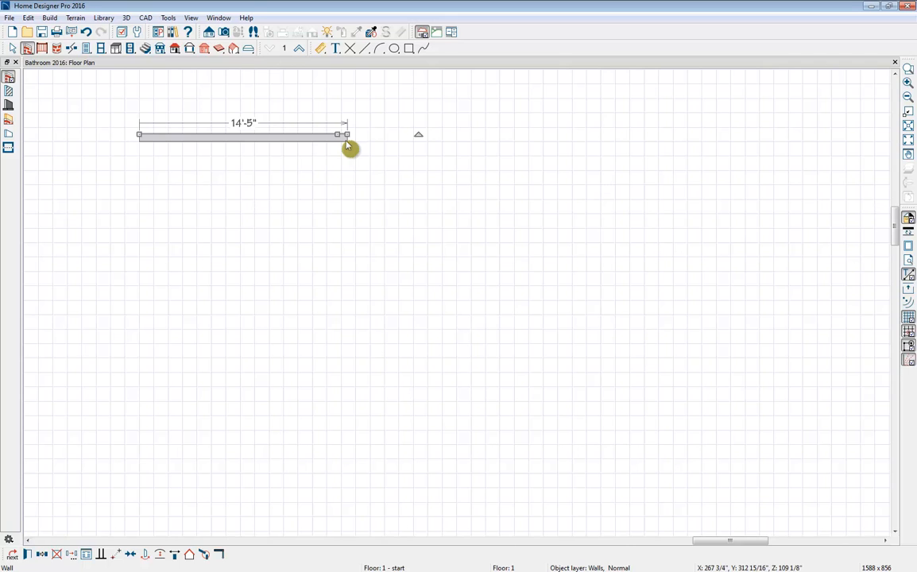
# - Set the exterior wall's length to 13'5" by moving its right end
pyautogui.click(249, 129)
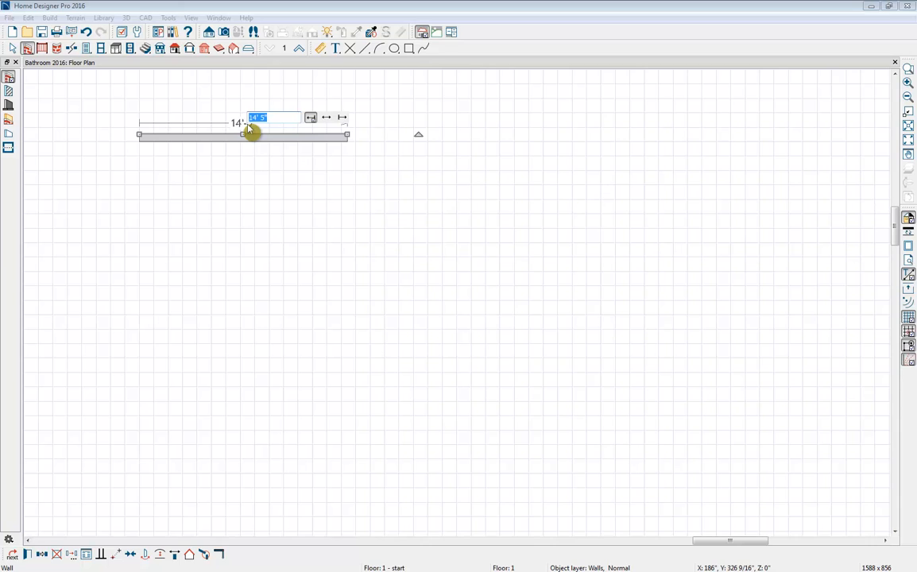
pyautogui.press('BackSpace')
pyautogui.write("13'5")
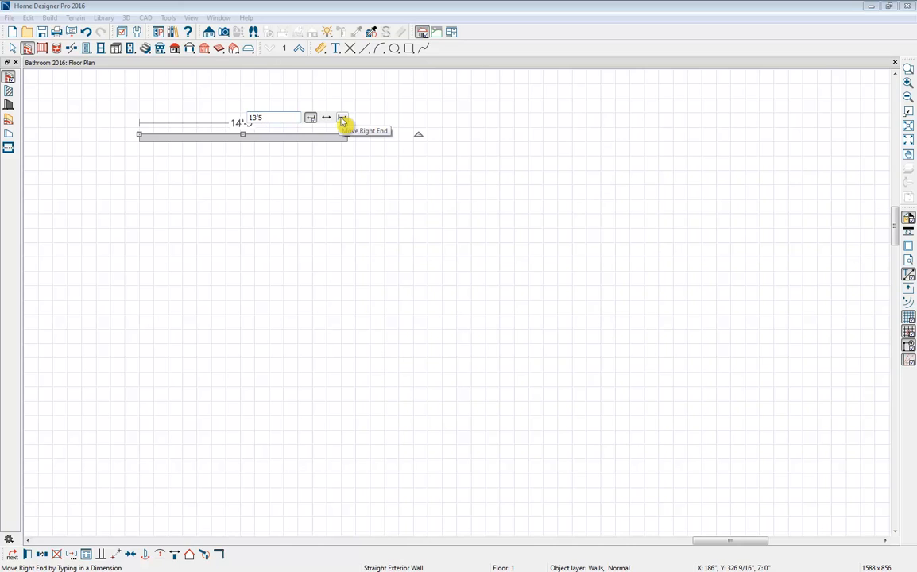
pyautogui.click(342, 119)
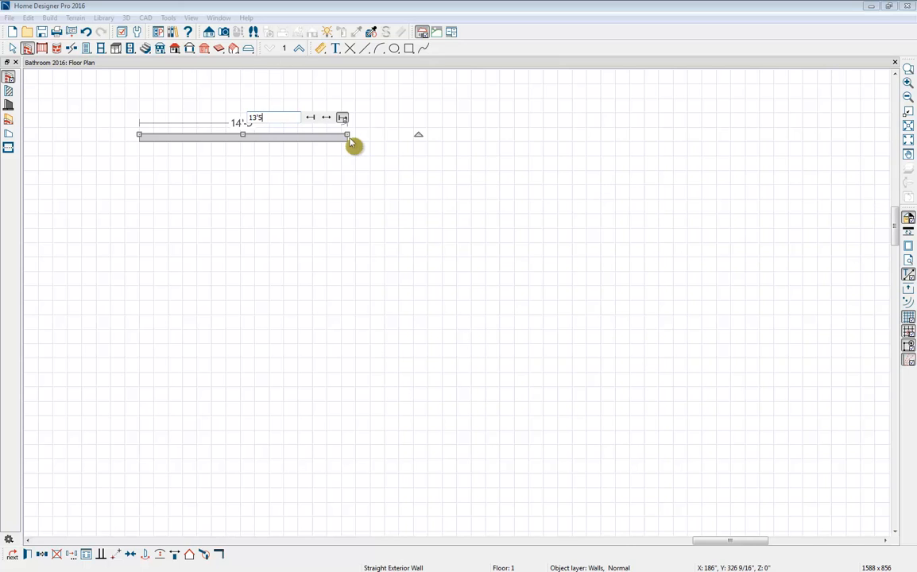
pyautogui.press('Return')
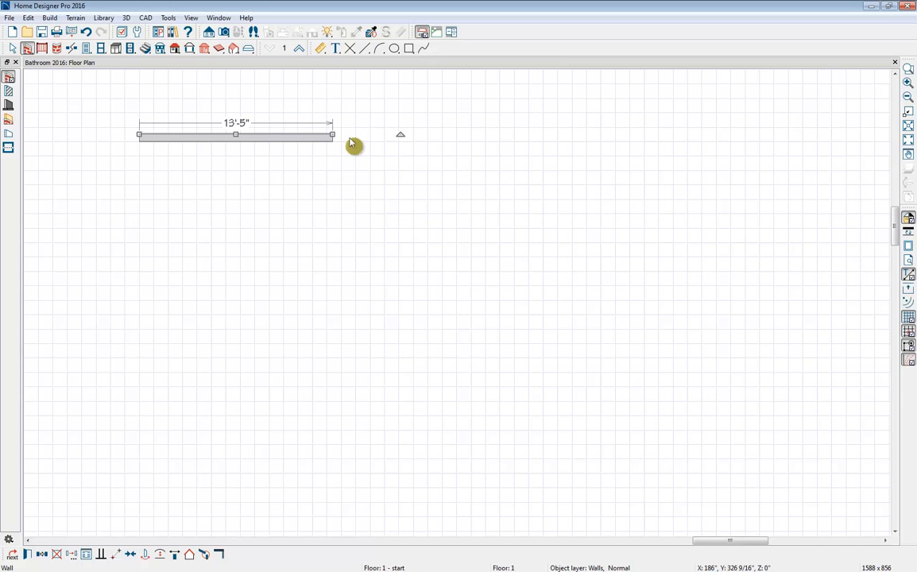
pyautogui.click(352, 144)
# - Complete the exterior walls as a closed L-shaped outline 32'-2" wide and 23'-11" deep, with a 5'-7" jog and an 18'-4" right wall
pyautogui.moveTo(331, 136); pyautogui.dragTo(140, 137)
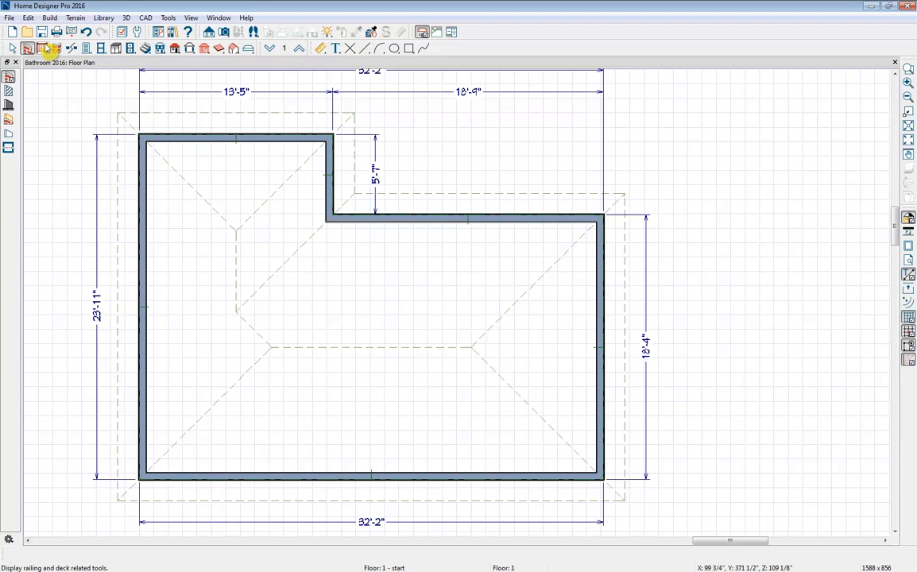
pyautogui.click(8, 77)
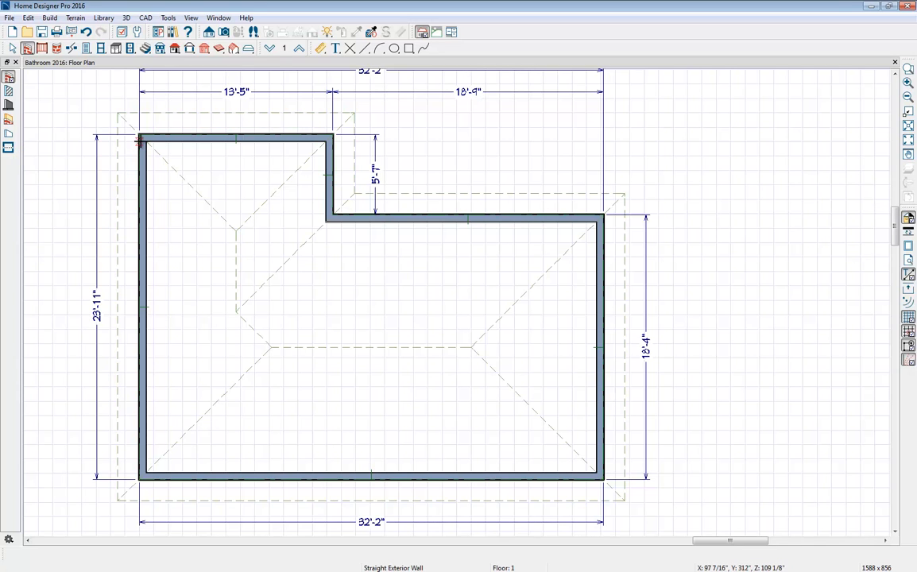
pyautogui.scroll(-1, 194, 184)
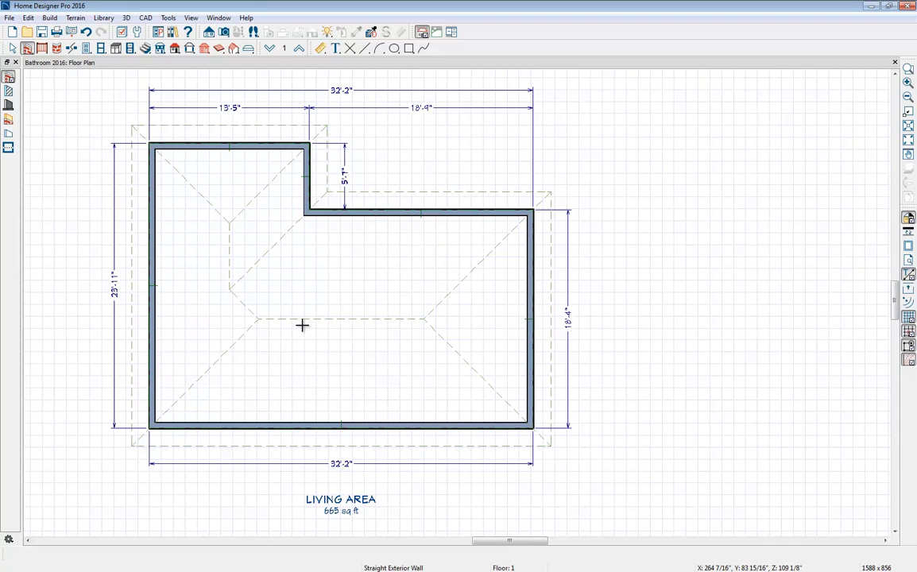
# - Create a perspective full overview of the house and delete its foundation
pyautogui.click(225, 33)
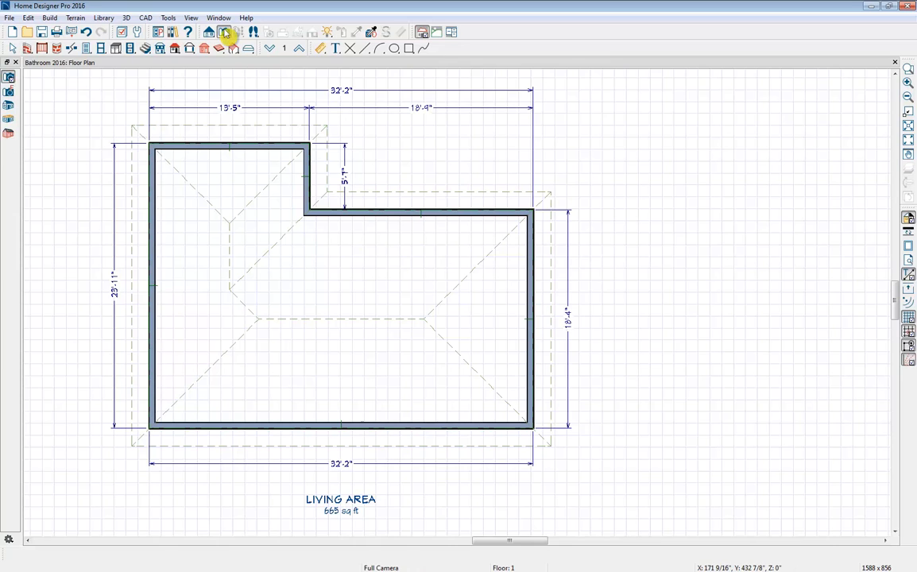
pyautogui.click(9, 105)
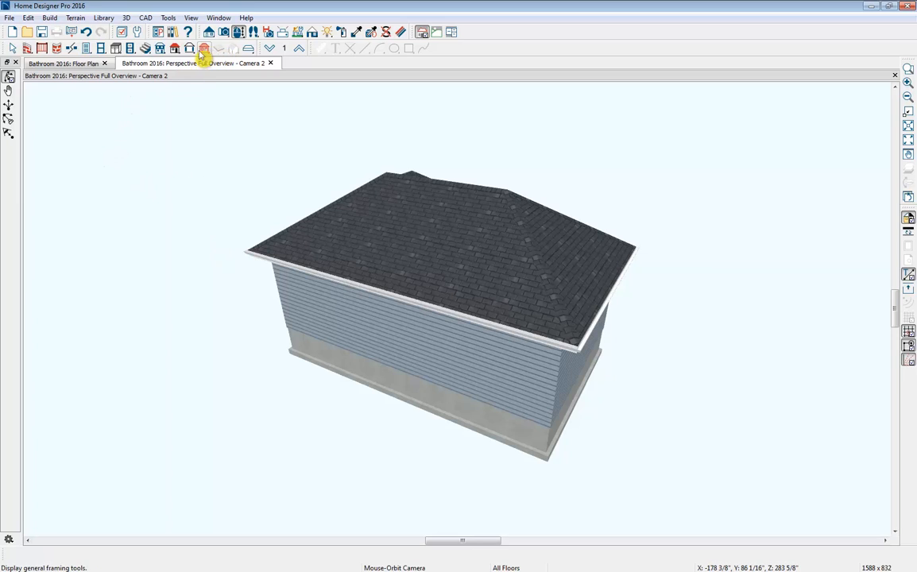
pyautogui.click(160, 49)
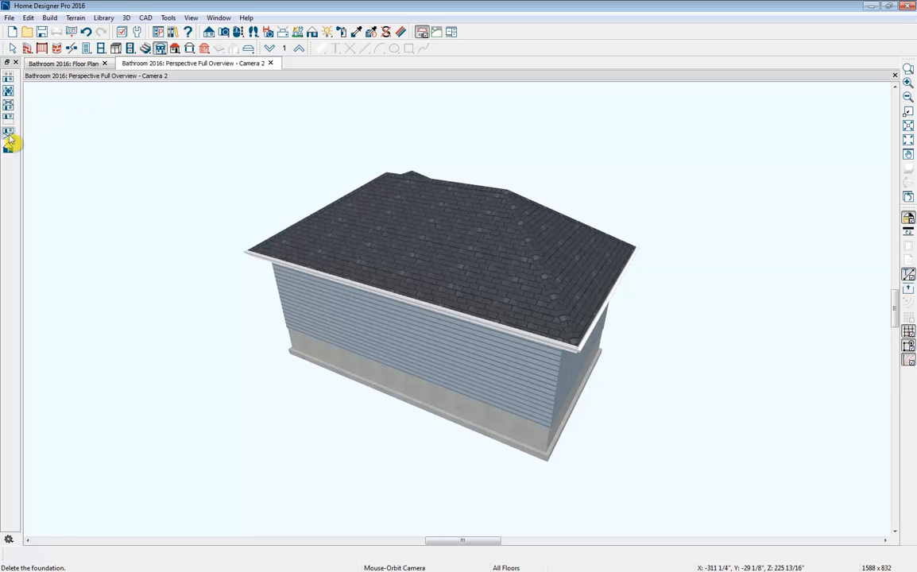
pyautogui.click(10, 140)
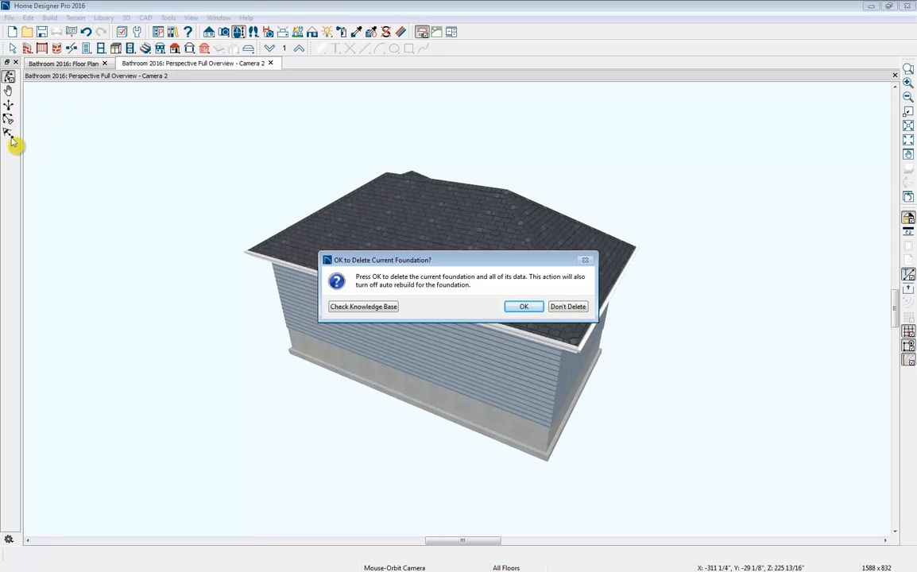
pyautogui.click(518, 308)
pyautogui.moveTo(514, 305)
pyautogui.mouseDown()
pyautogui.moveTo(442, 315)
pyautogui.moveTo(321, 302)
pyautogui.moveTo(500, 308)
pyautogui.mouseUp()
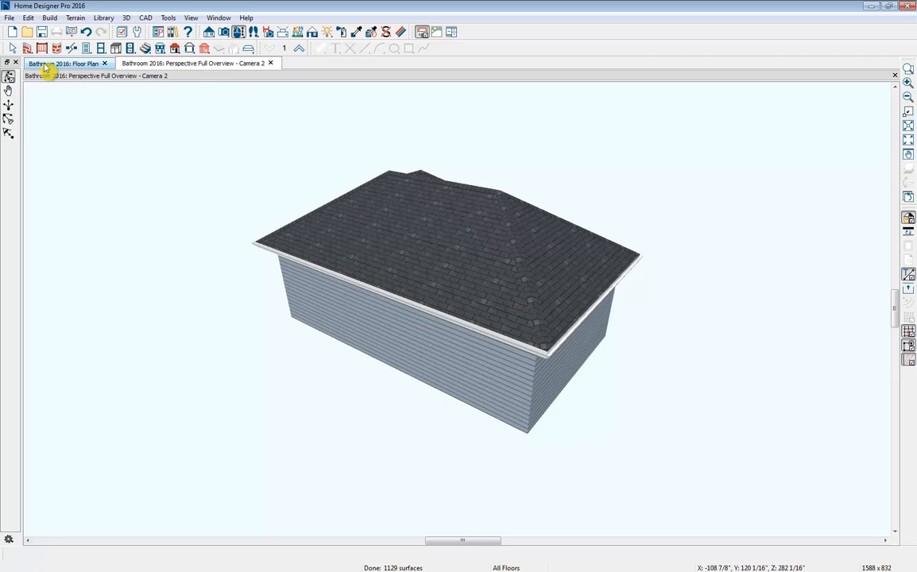
# - Tile the floor plan and perspective overview side by side, with the house outline enlarged and centred in the plan view
pyautogui.moveTo(45, 65); pyautogui.dragTo(43, 92)
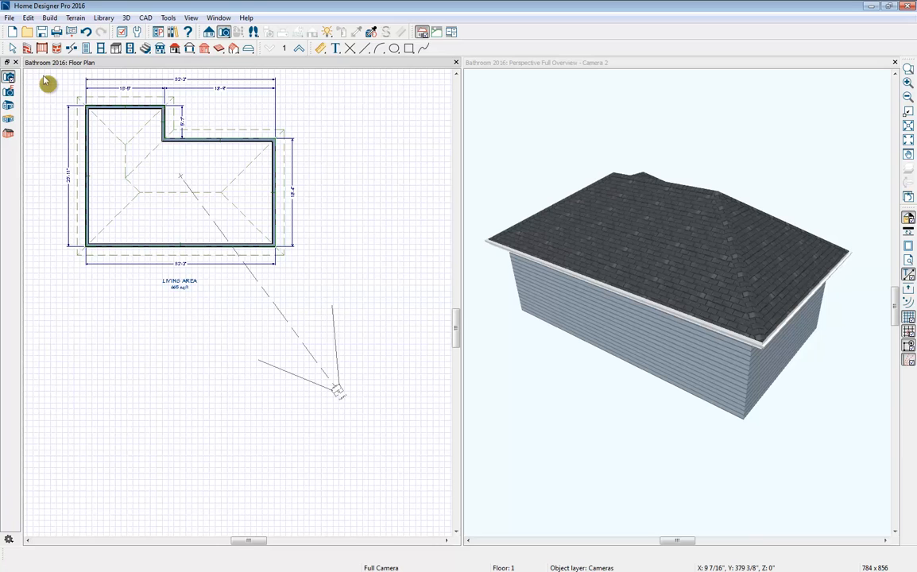
pyautogui.scroll(2, 46, 79)
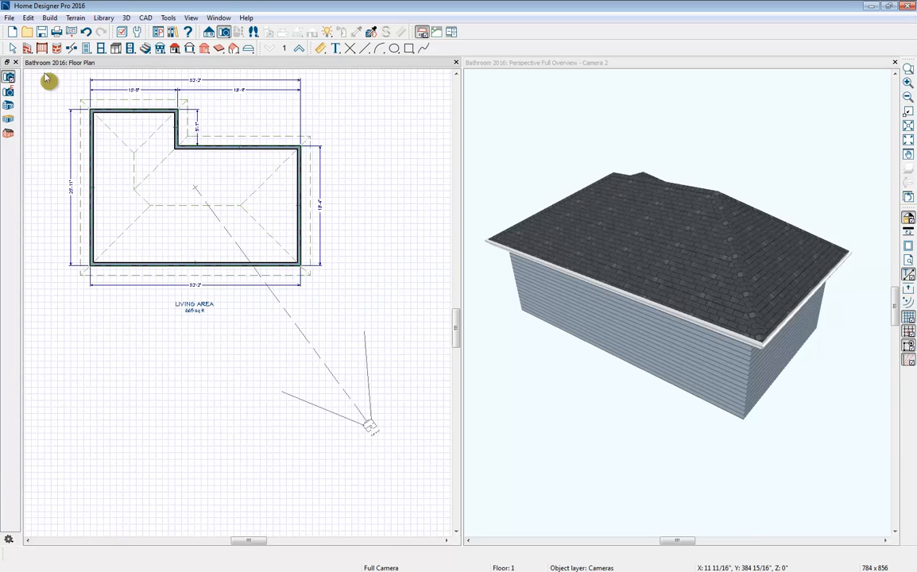
pyautogui.scroll(1, 46, 80)
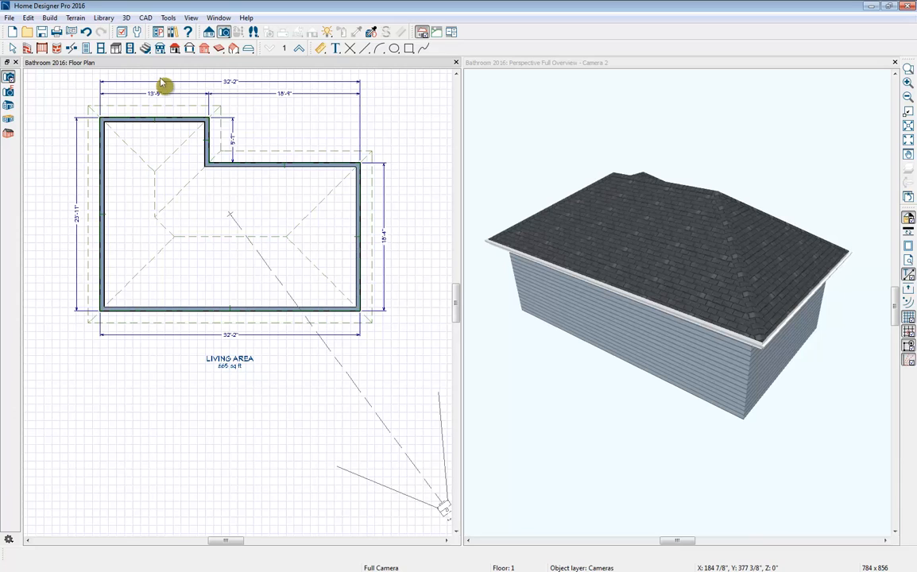
pyautogui.scroll(1, 161, 83)
pyautogui.scroll(1, 161, 83)
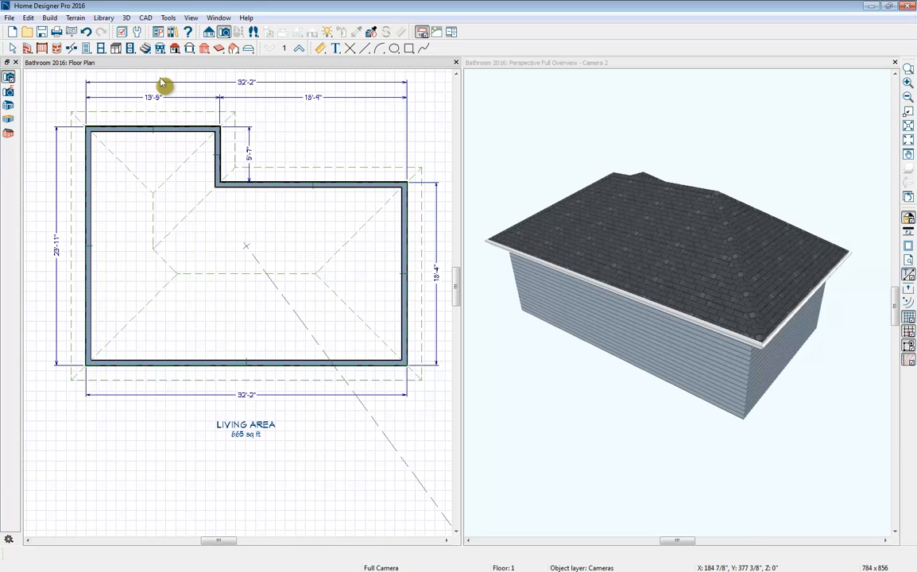
pyautogui.moveTo(160, 82); pyautogui.dragTo(161, 139, button='middle')
pyautogui.moveTo(161, 142); pyautogui.dragTo(162, 145, button='middle')
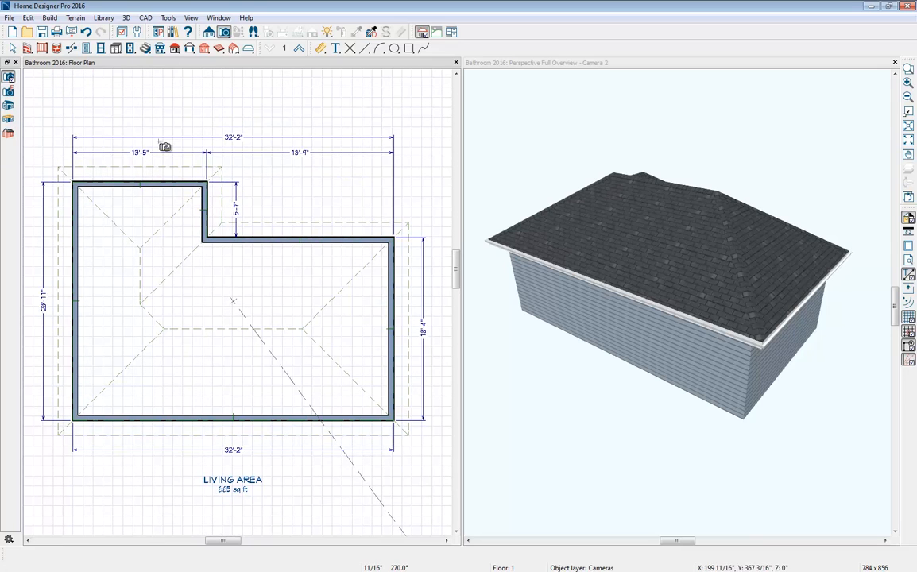
# - Turn off the display of the Roof Planes and Roofs, Baselines layers in the floor plan
pyautogui.click(123, 33)
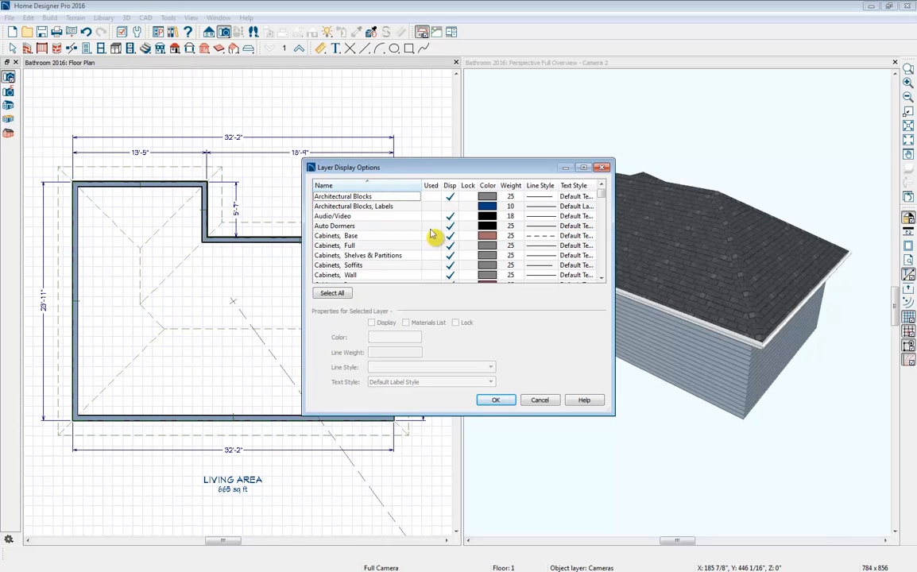
pyautogui.press('r')
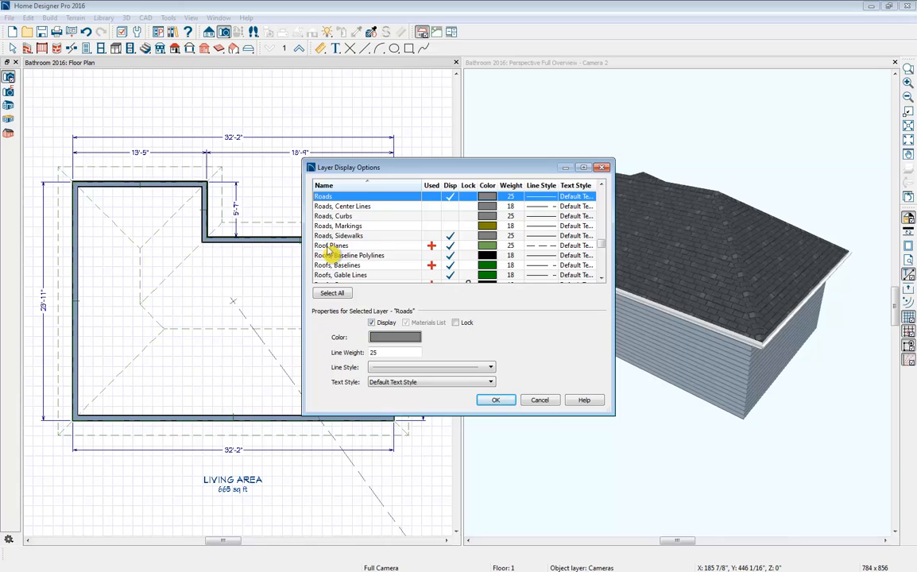
pyautogui.click(449, 247)
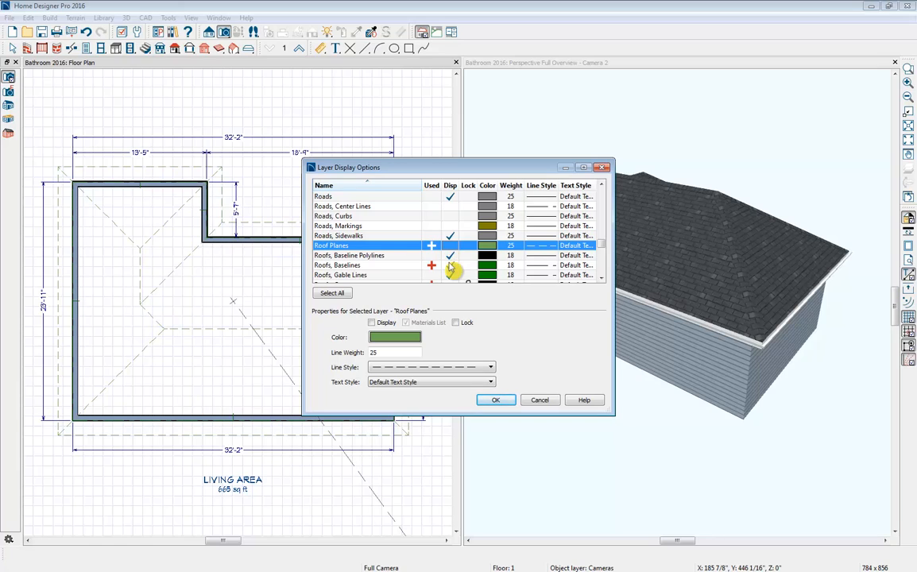
pyautogui.click(450, 267)
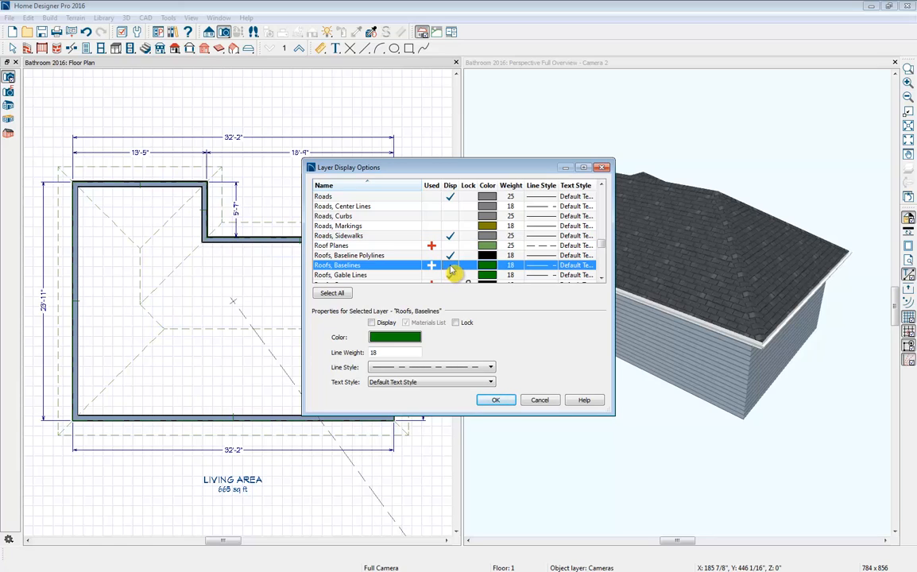
pyautogui.click(495, 401)
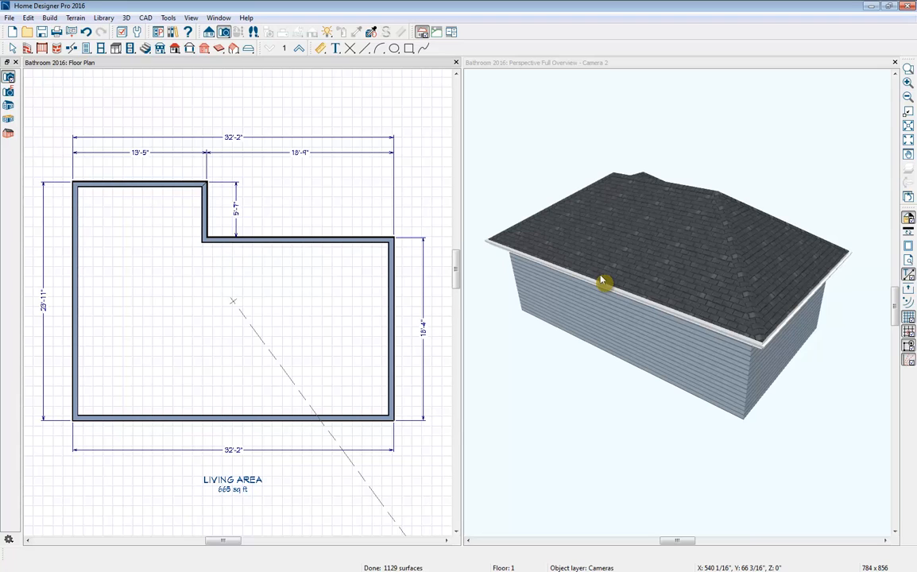
# - Open the room's specification and review its structure settings, switching Ceiling Over This Room off and back on
pyautogui.click(365, 326)
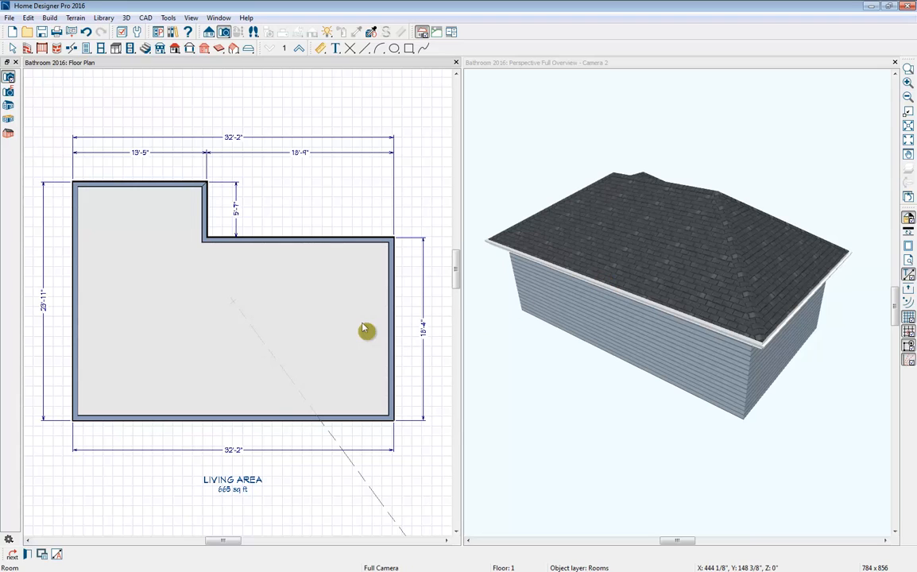
pyautogui.click(28, 555)
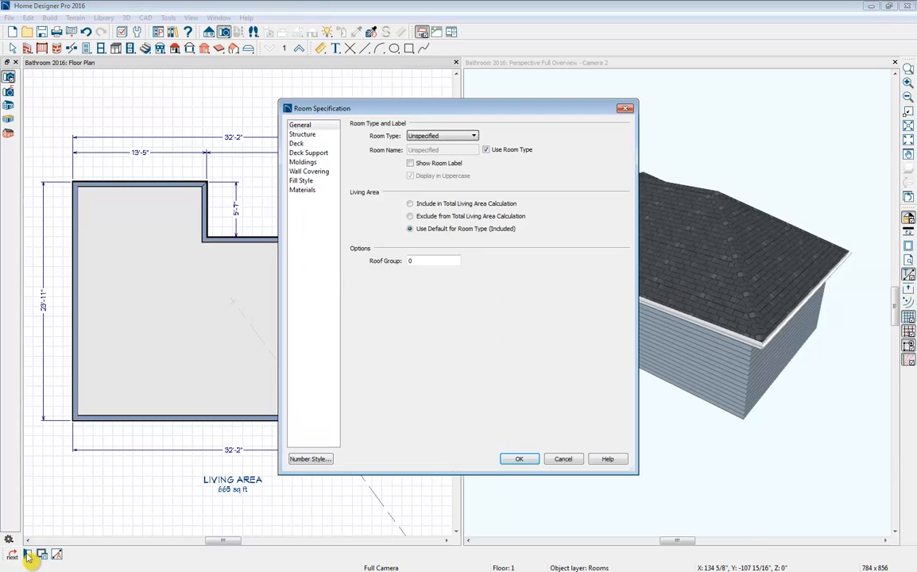
pyautogui.click(302, 135)
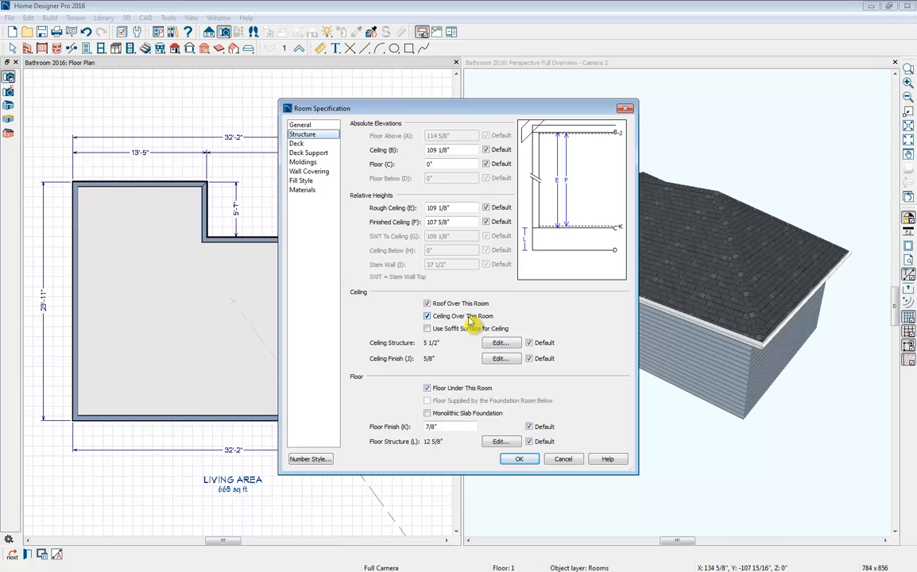
pyautogui.click(447, 318)
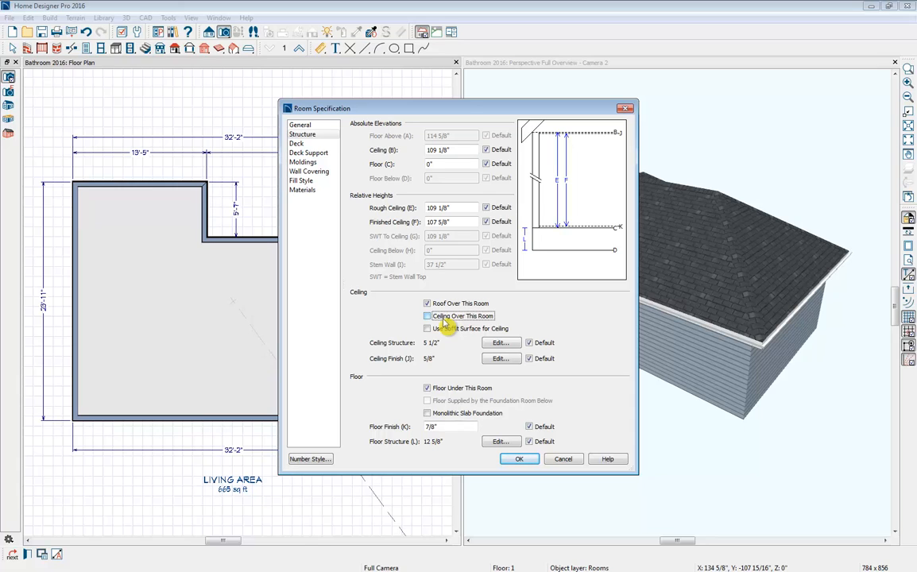
pyautogui.click(442, 321)
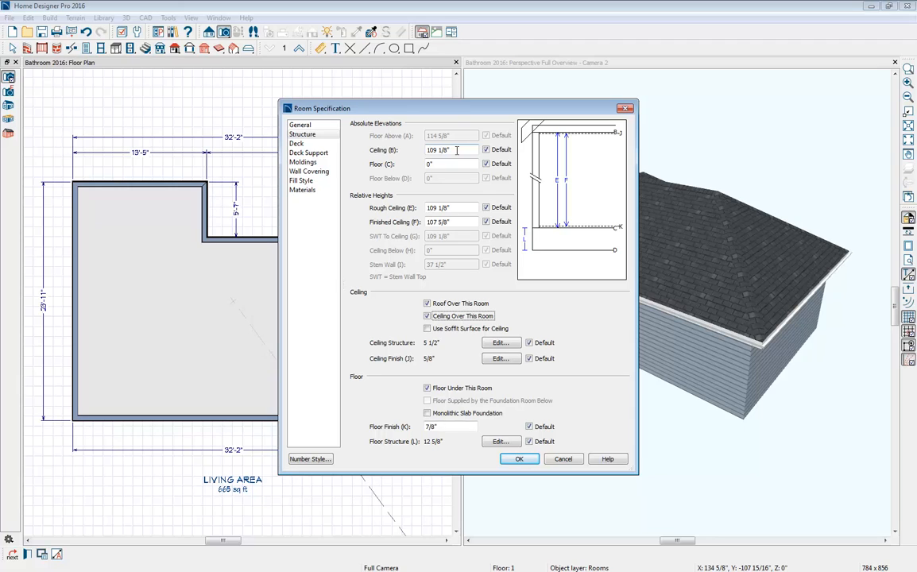
# - Override the floor default moldings for the room and delete the Default Base Molding profile
pyautogui.click(305, 163)
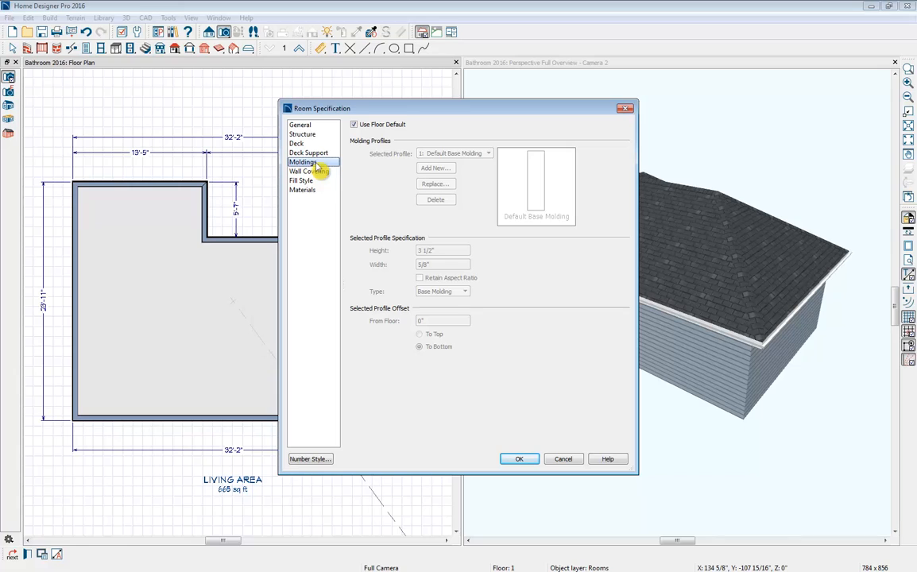
pyautogui.click(384, 125)
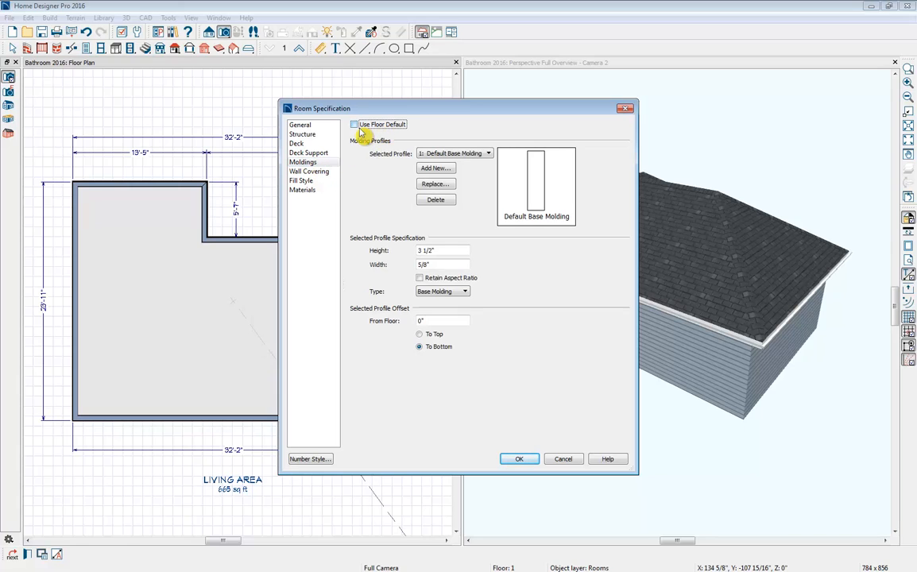
pyautogui.click(443, 202)
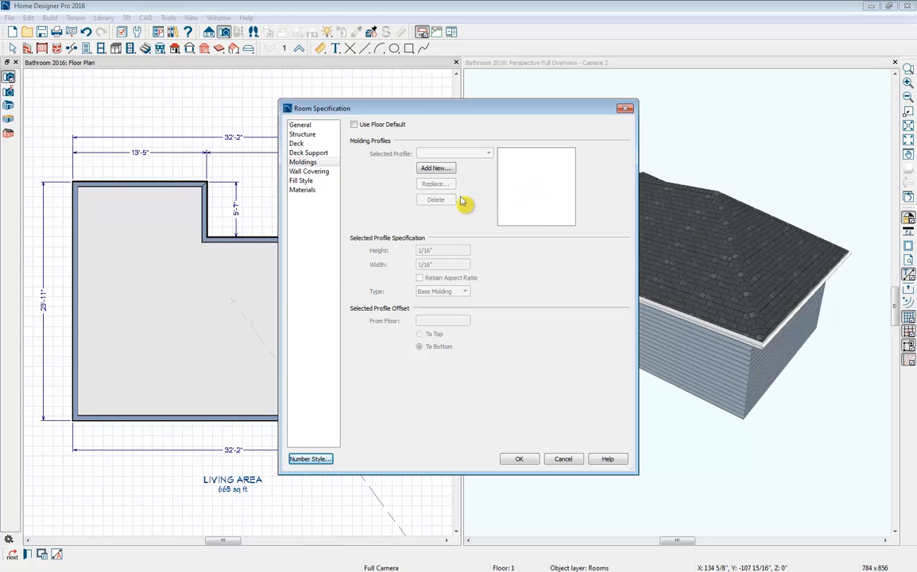
# - Assign the Carpet-B4 material from the Flooring library to the room's Floor Finish and apply the room specification
pyautogui.click(313, 195)
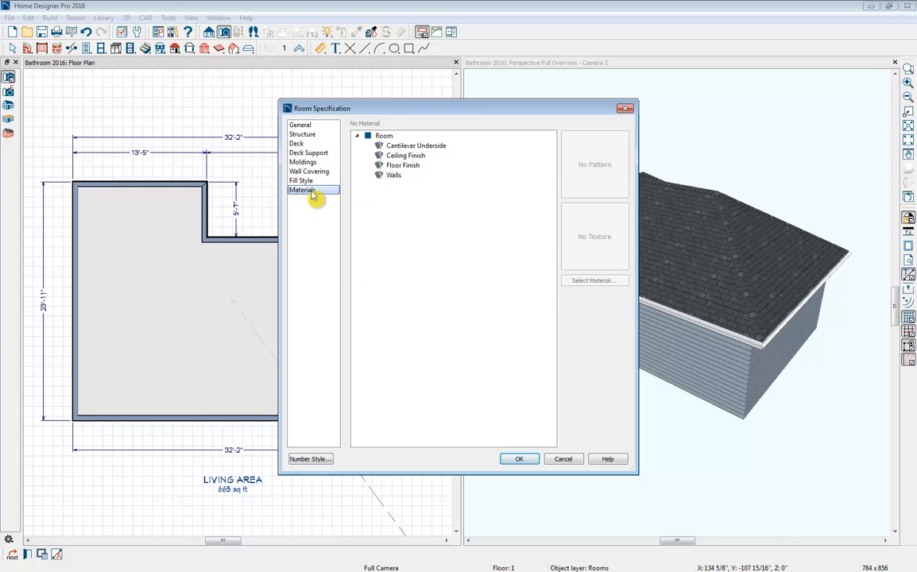
pyautogui.click(405, 168)
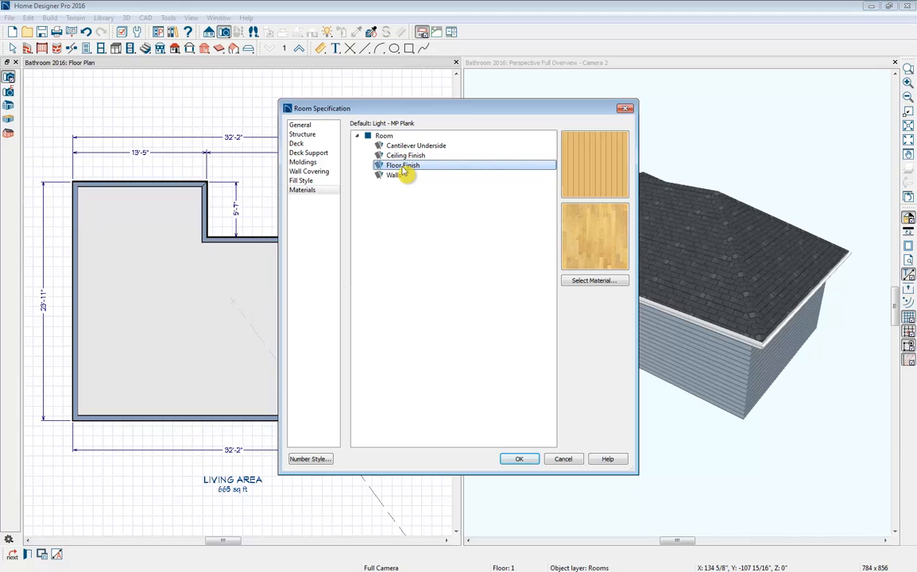
pyautogui.click(613, 284)
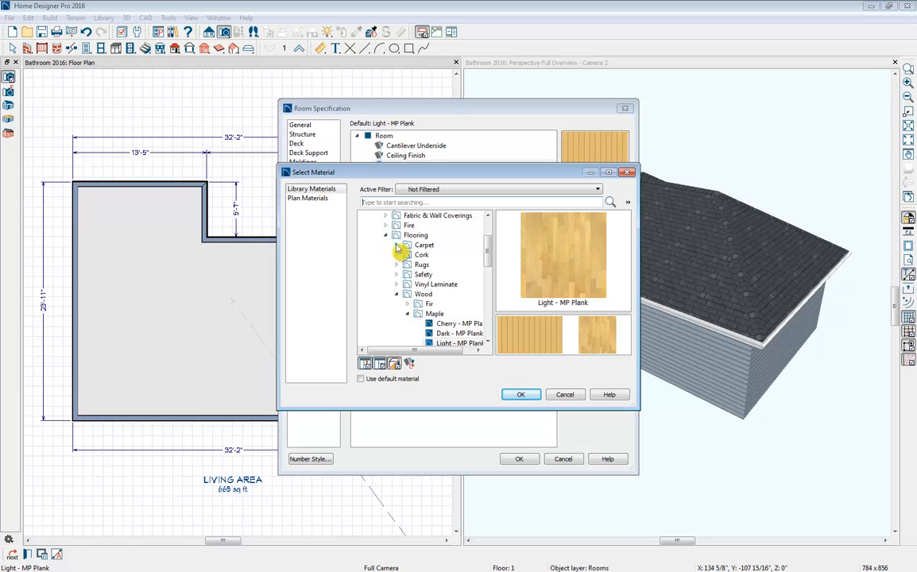
pyautogui.click(396, 246)
pyautogui.click(411, 245)
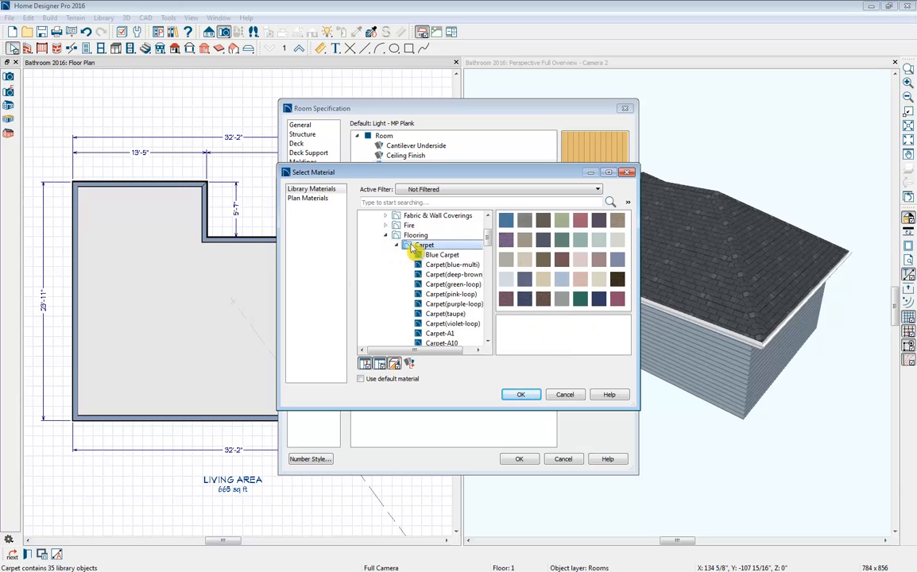
pyautogui.click(598, 278)
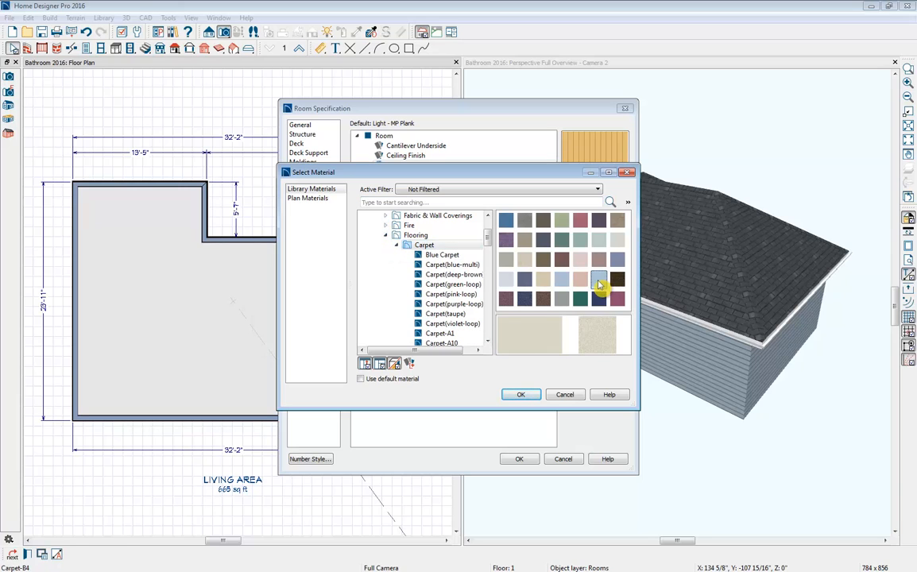
pyautogui.click(518, 397)
pyautogui.click(530, 460)
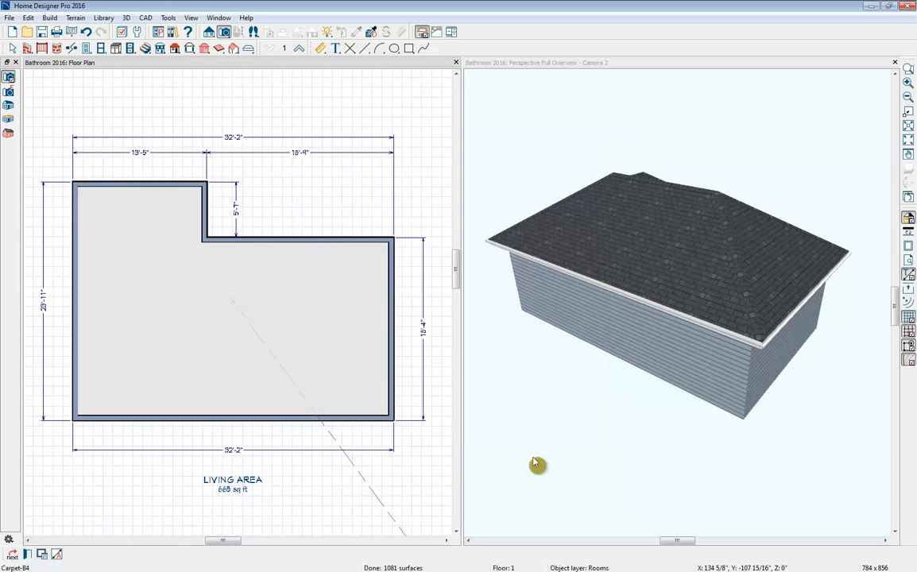
# - Close the perspective overview and centre the whole house outline in the floor plan view with nothing selected
pyautogui.click(895, 63)
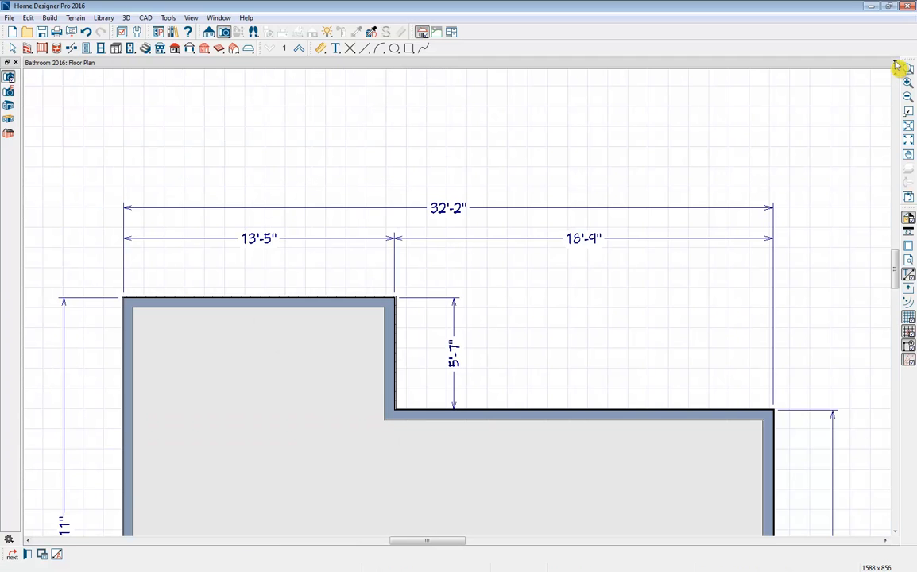
pyautogui.scroll(-1, 636, 326)
pyautogui.scroll(-1, 636, 324)
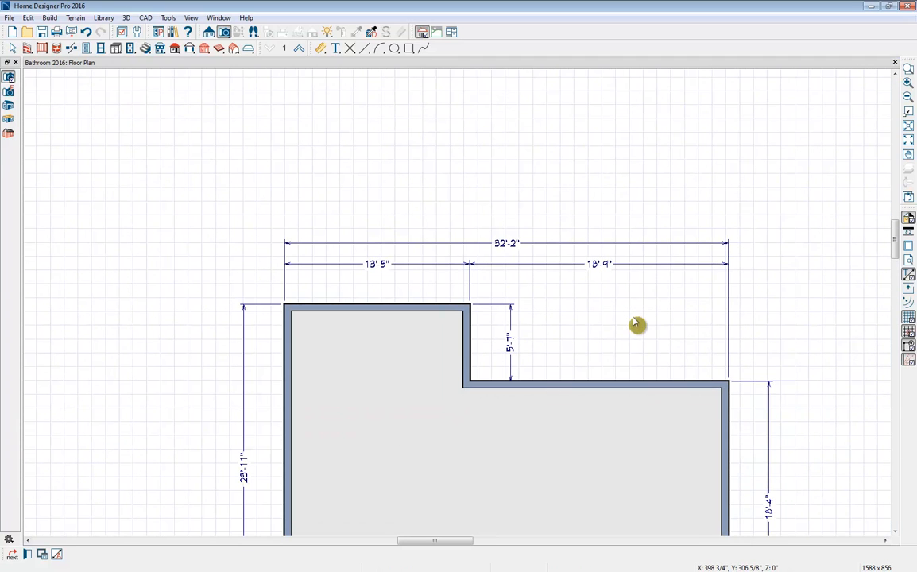
pyautogui.moveTo(636, 325); pyautogui.dragTo(544, 176, button='middle')
pyautogui.scroll(-1, 545, 175)
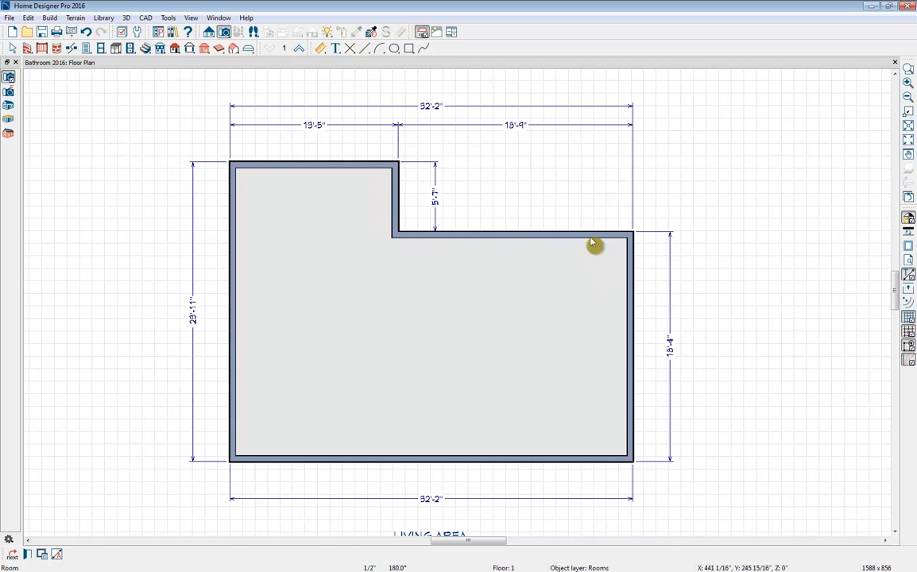
pyautogui.press('Escape')
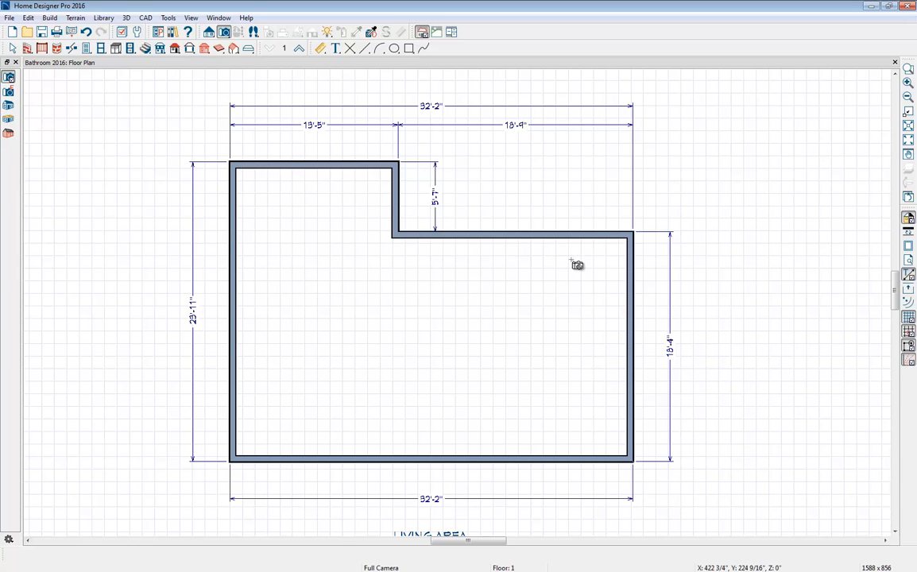
pyautogui.press('Escape')
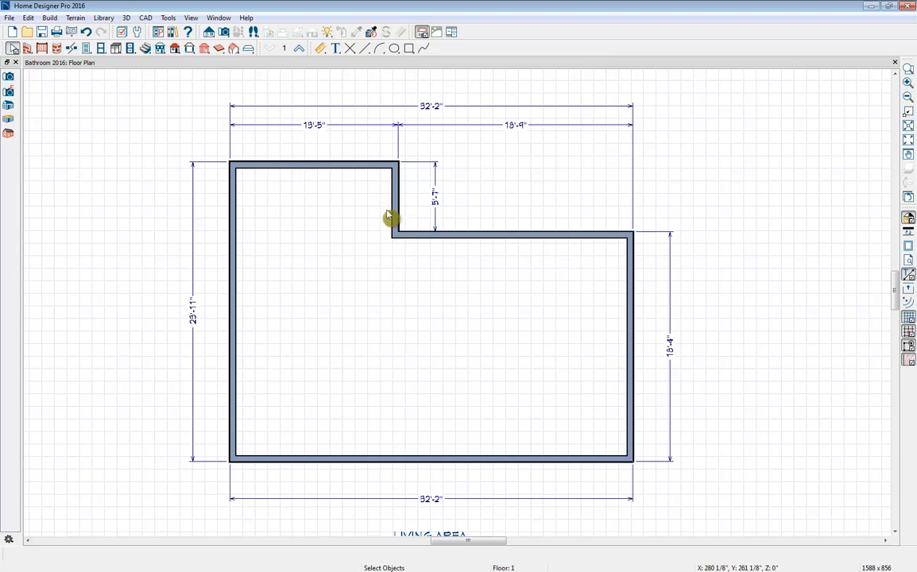
# - Move the upper-right horizontal exterior wall so the notch depth is 5'
pyautogui.click(14, 50)
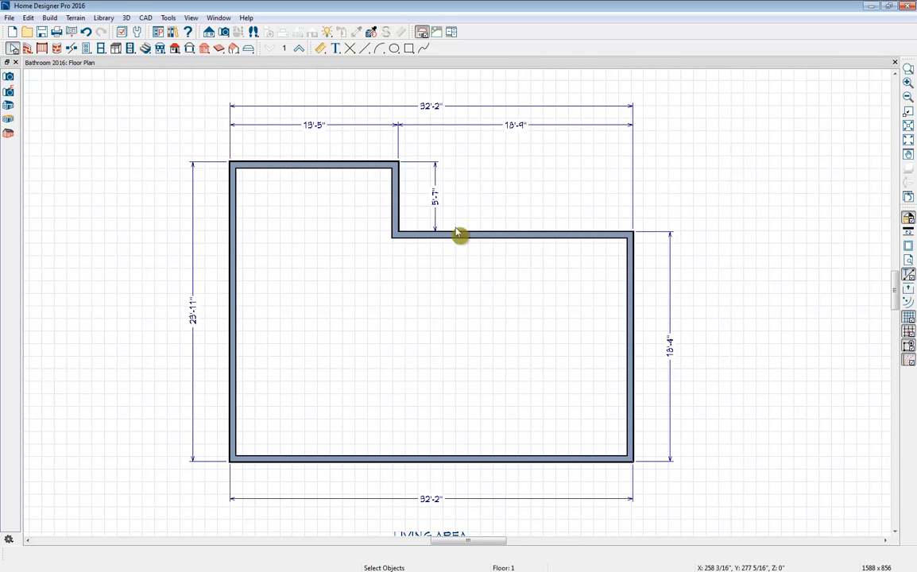
pyautogui.click(482, 235)
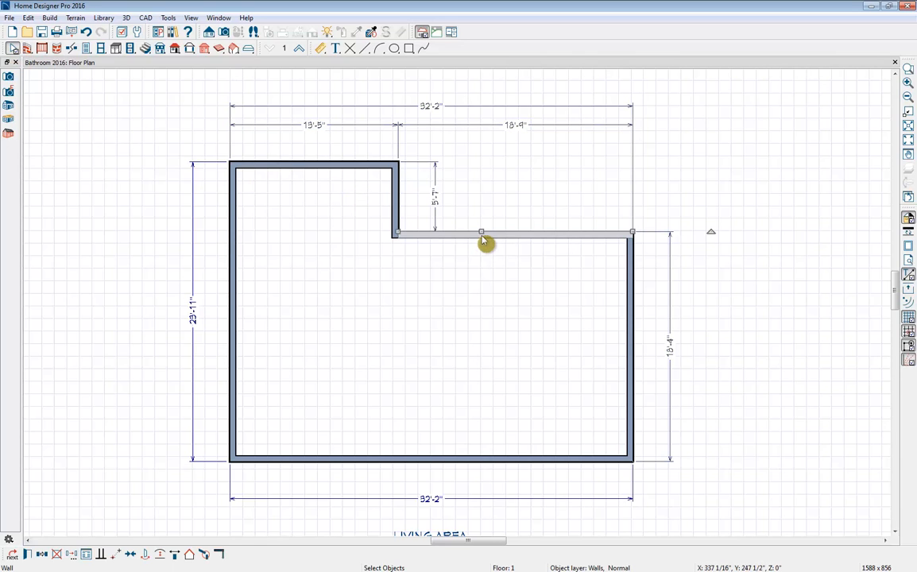
pyautogui.click(434, 205)
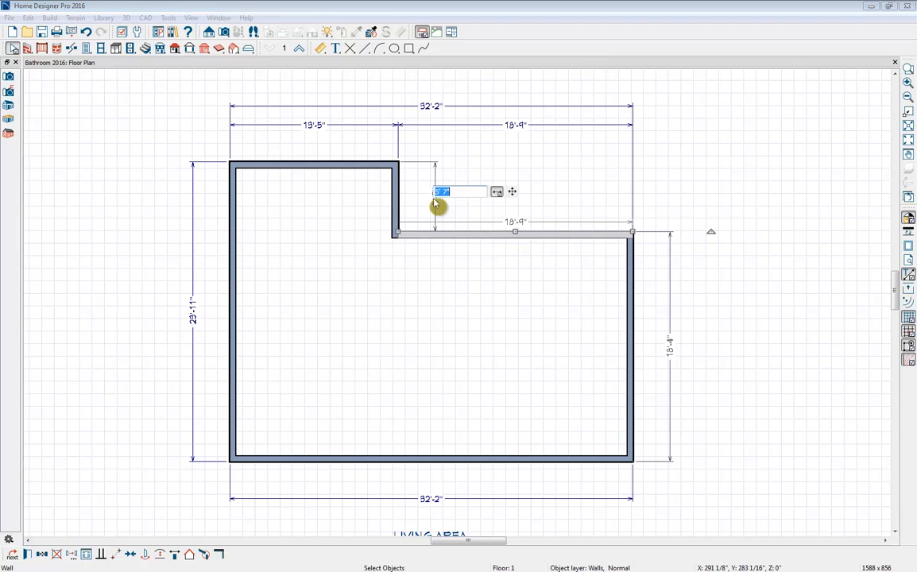
pyautogui.write("5'")
pyautogui.press('Return')
# - Move the bottom exterior wall so the right side of the house is 18'-2" long
pyautogui.click(630, 387)
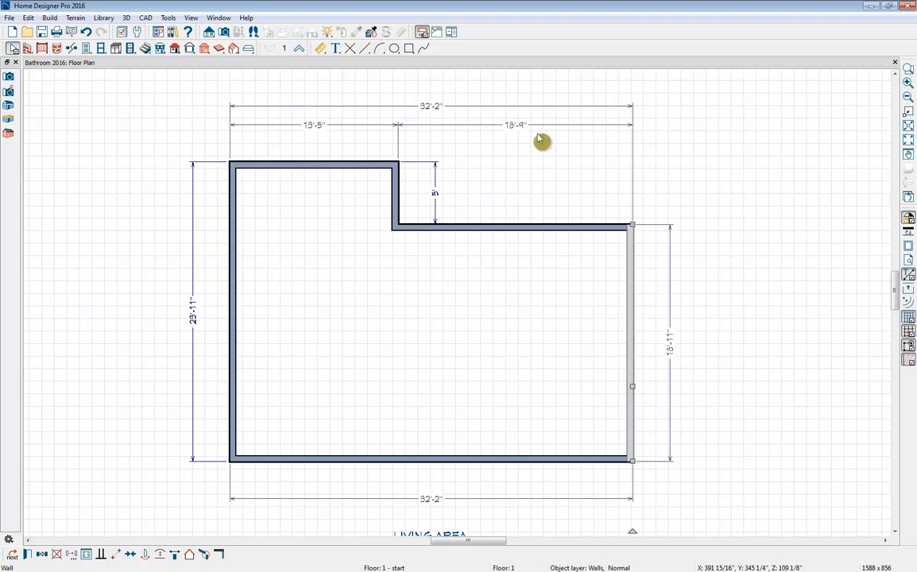
pyautogui.click(512, 127)
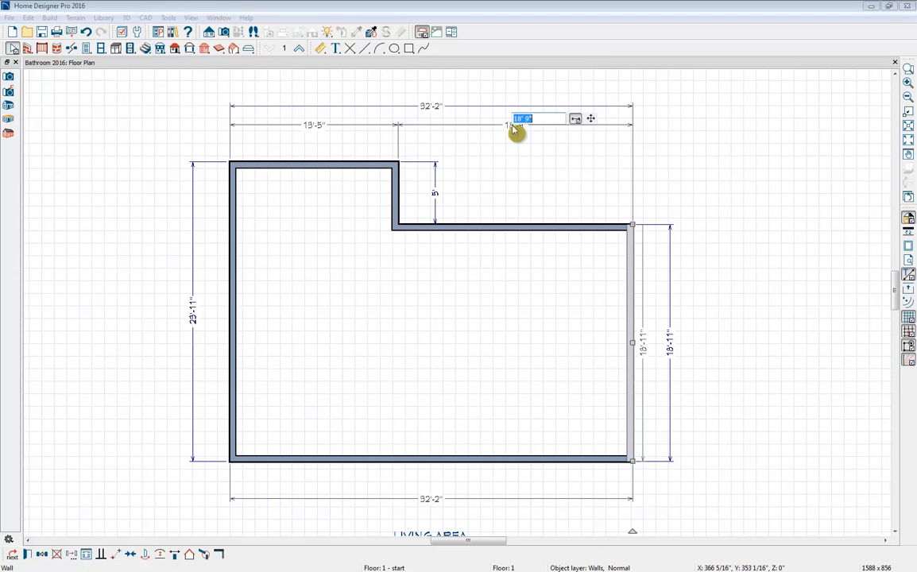
pyautogui.click(529, 461)
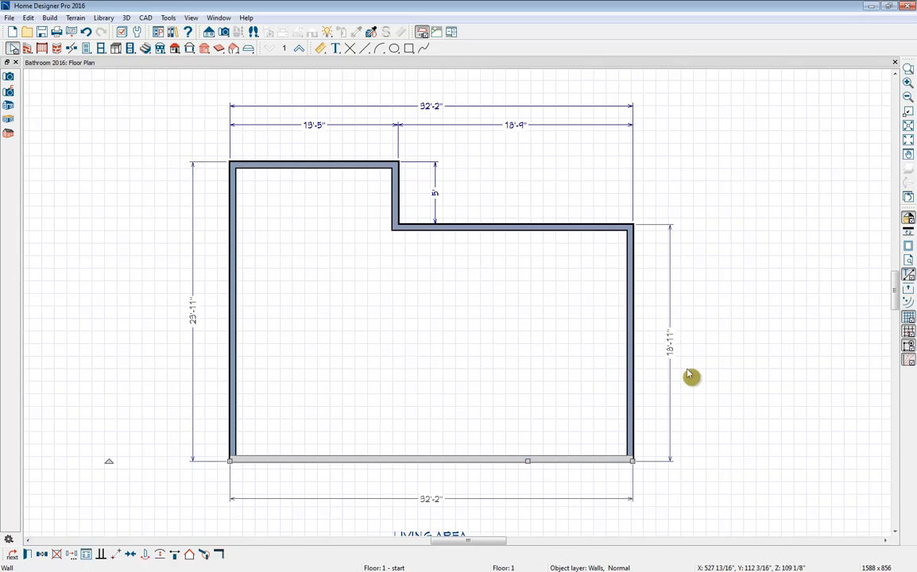
pyautogui.click(671, 347)
pyautogui.moveTo(696, 346); pyautogui.dragTo(684, 350)
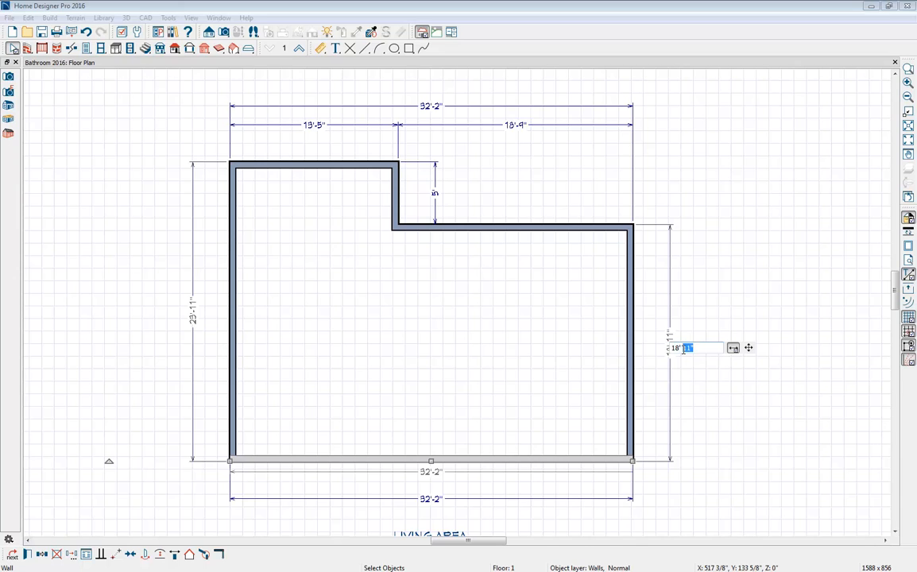
pyautogui.write('1')
pyautogui.press('Return')
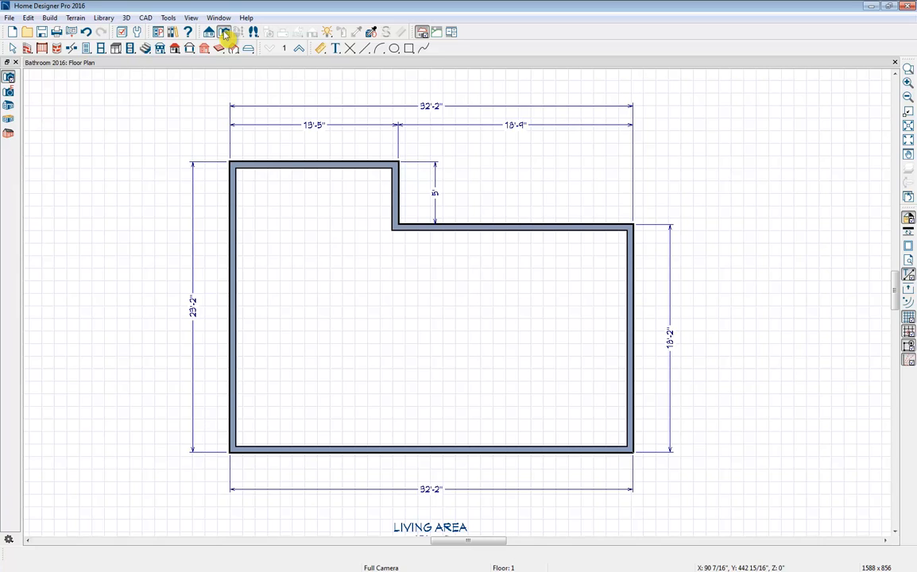
# - Create a perspective doll house view looking down into the room and tile it beside the floor plan
pyautogui.click(8, 120)
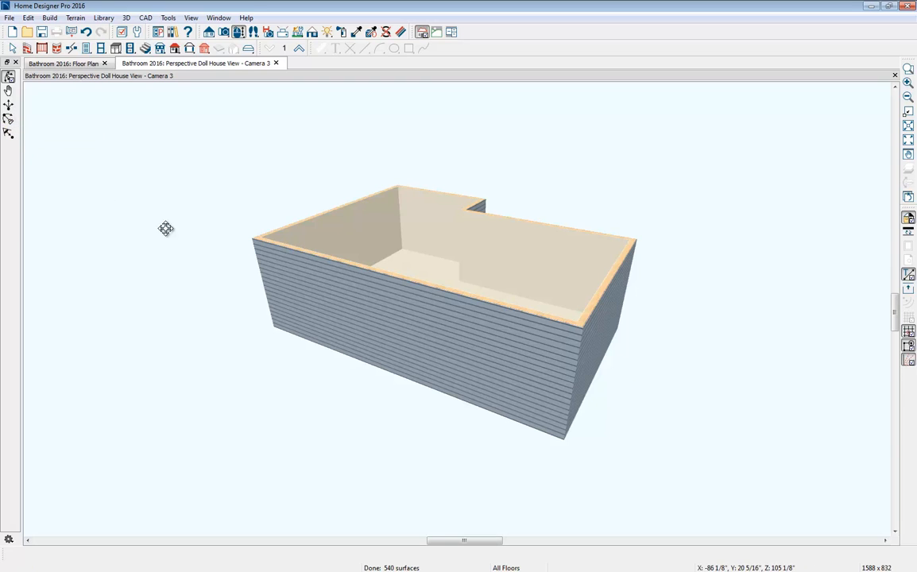
pyautogui.moveTo(245, 243); pyautogui.dragTo(223, 274)
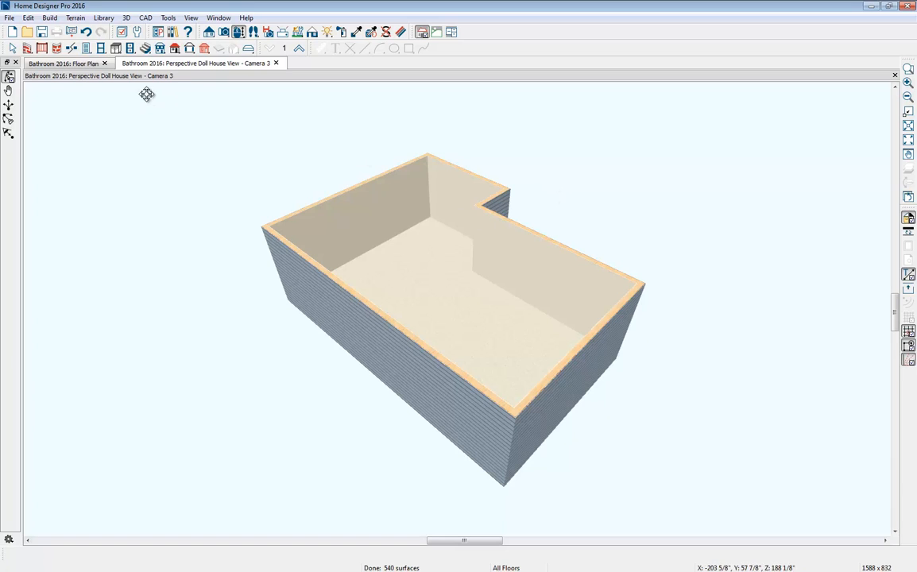
pyautogui.moveTo(73, 63); pyautogui.dragTo(71, 99)
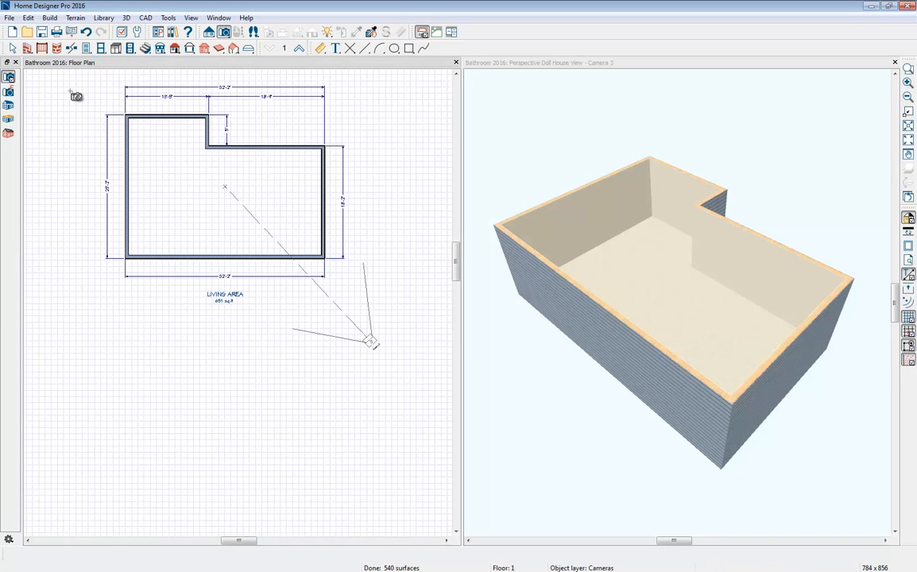
pyautogui.scroll(2, 213, 83)
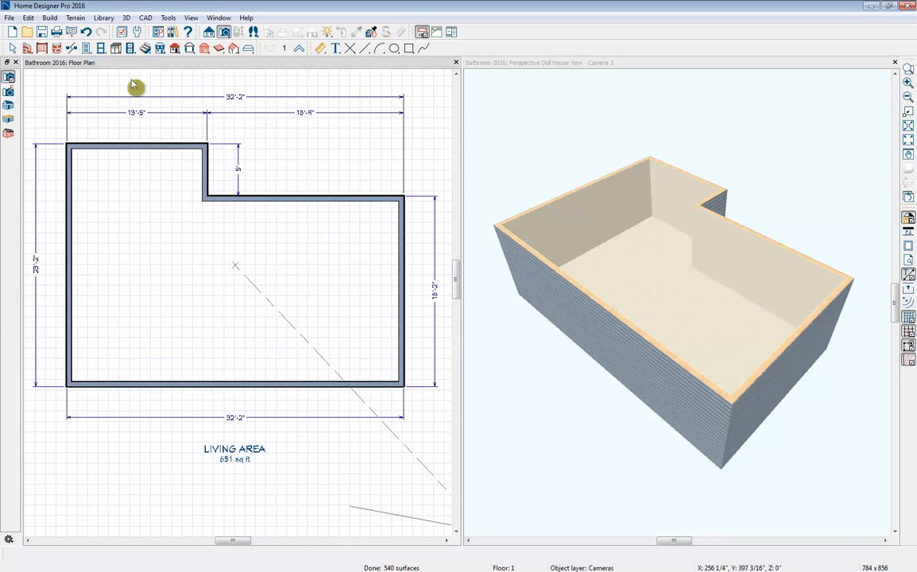
# - Draw interior walls enclosing a lower-right corner room about 6'-4 1/2" by 9'-1" and an adjoining room about 12'-8" wide along the bottom wall
pyautogui.click(27, 49)
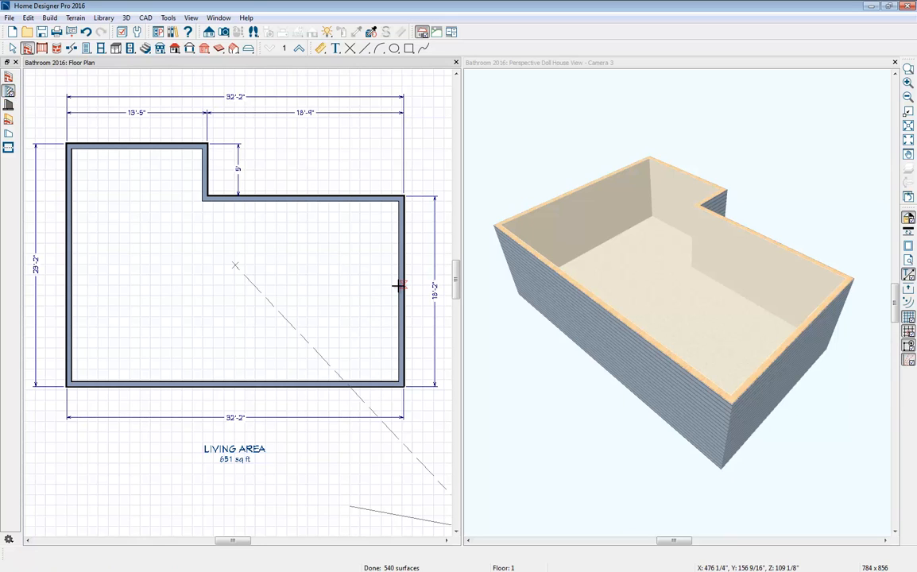
pyautogui.moveTo(400, 289); pyautogui.dragTo(333, 378)
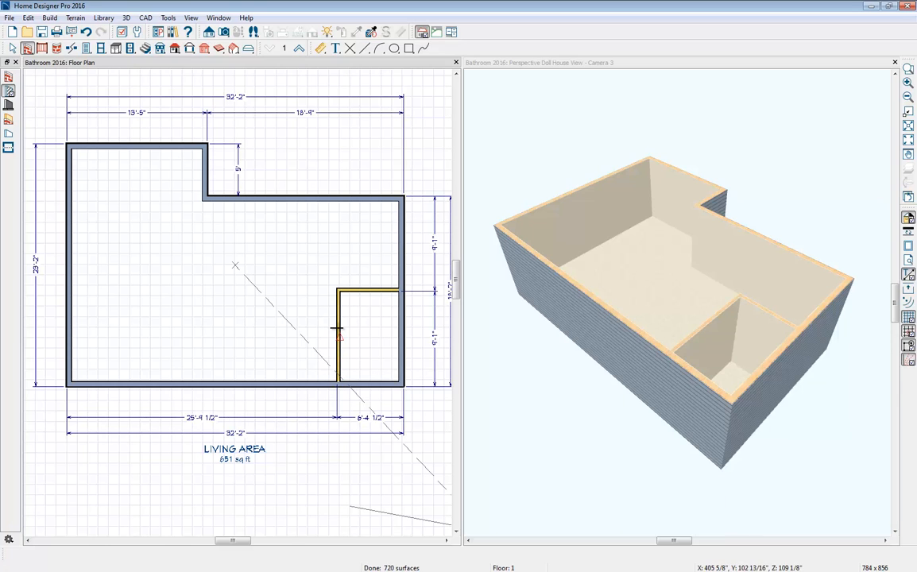
pyautogui.moveTo(338, 324)
pyautogui.mouseDown()
pyautogui.moveTo(206, 324)
pyautogui.moveTo(206, 381)
pyautogui.mouseUp()
# - Move the corner room's upper interior wall to 8'-10 1/2" from the bottom exterior wall
pyautogui.click(383, 291)
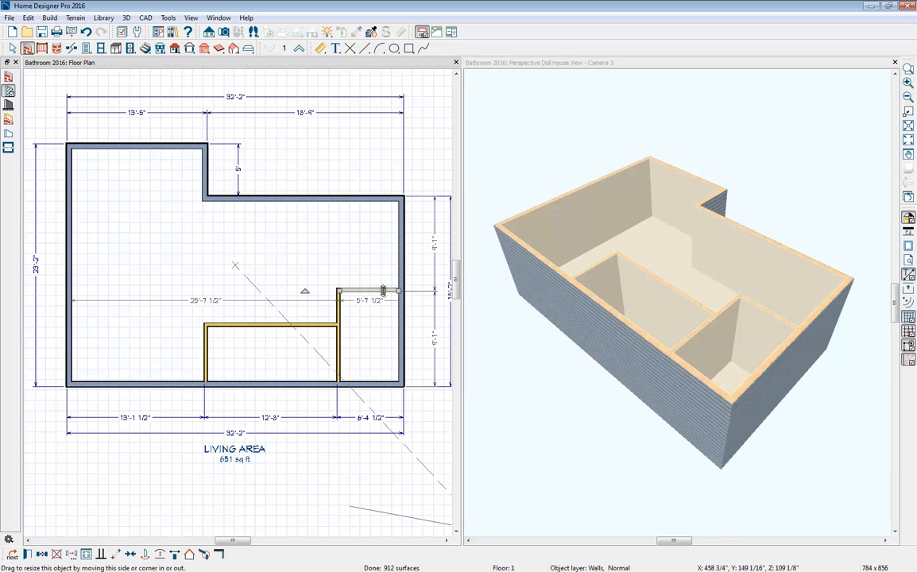
pyautogui.click(434, 347)
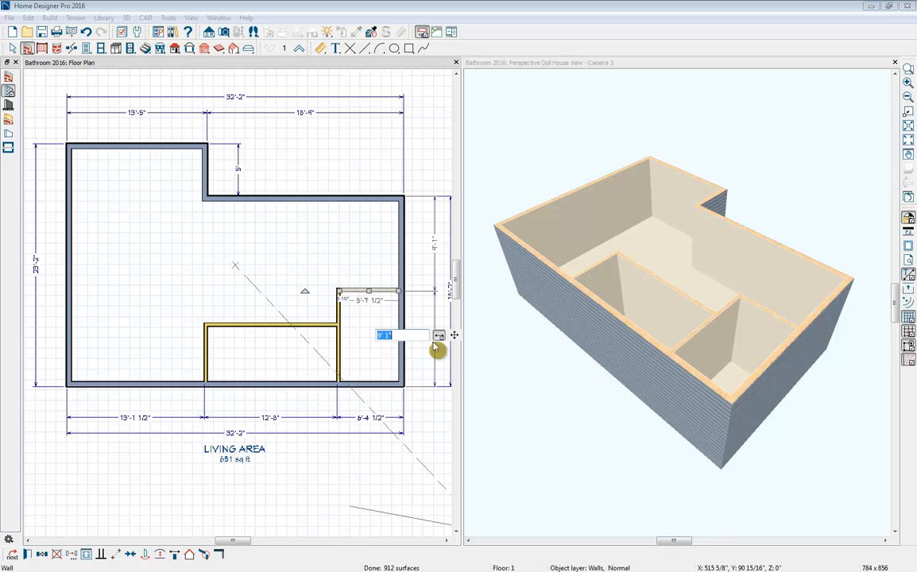
pyautogui.write("8'10.5")
pyautogui.press('Return')
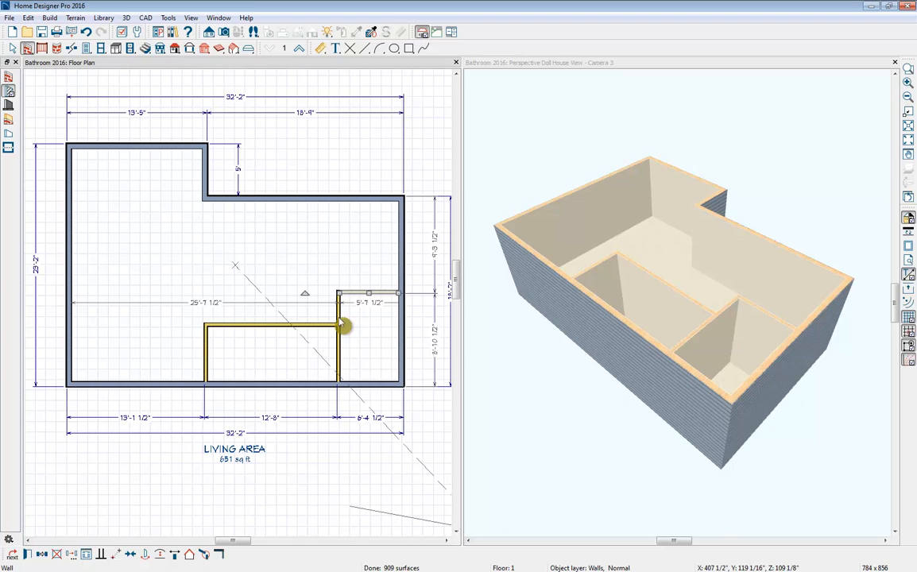
# - Move the corner room's vertical interior wall to 6'-4 7/8" from the right exterior wall
pyautogui.click(338, 320)
pyautogui.click(370, 419)
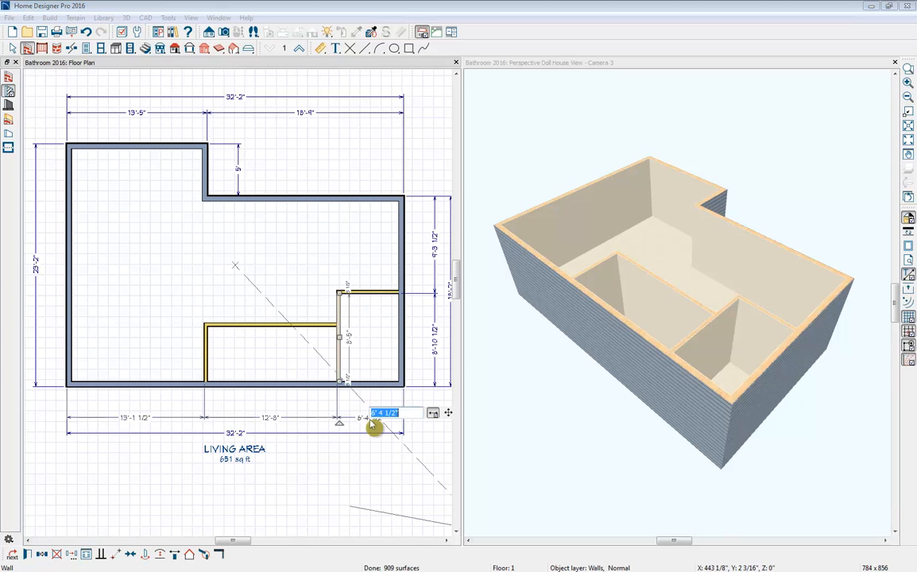
pyautogui.moveTo(405, 413); pyautogui.dragTo(380, 414)
pyautogui.write('4 7/8')
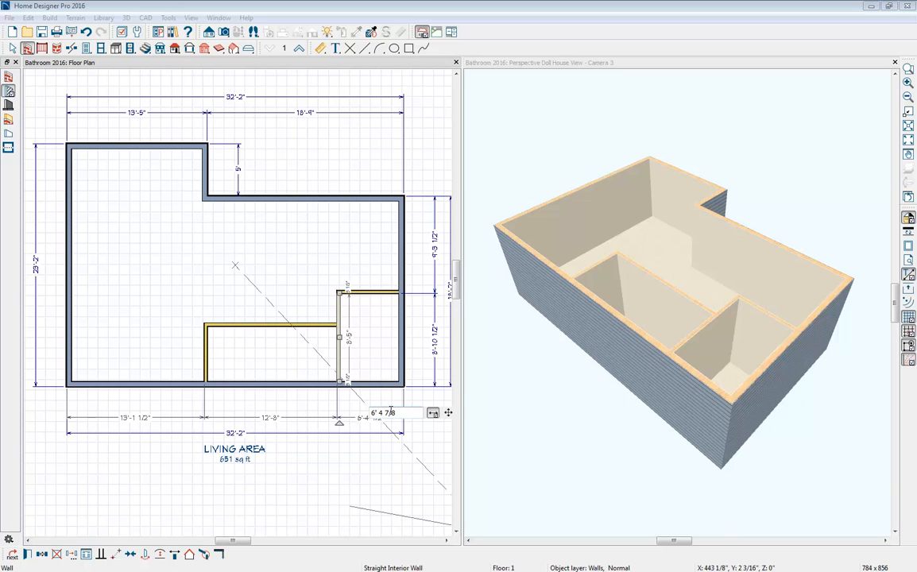
pyautogui.press('Return')
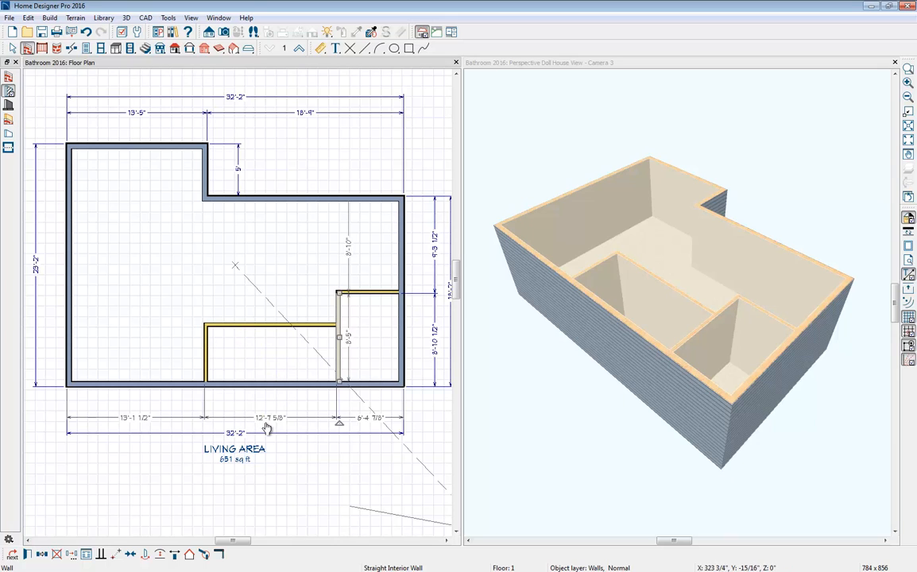
# - Add a vertical interior dimension across the middle room, between its upper interior wall and the bottom exterior wall
pyautogui.click(320, 49)
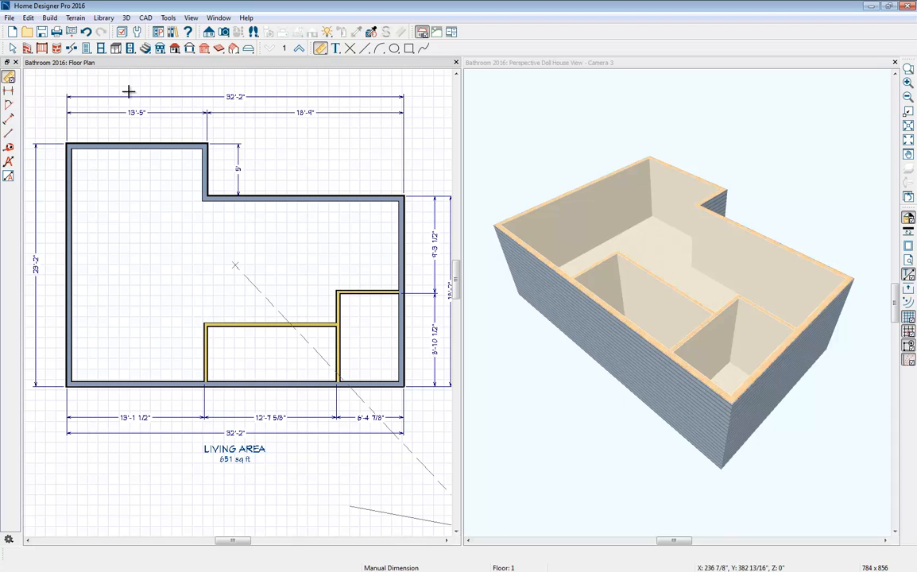
pyautogui.click(8, 120)
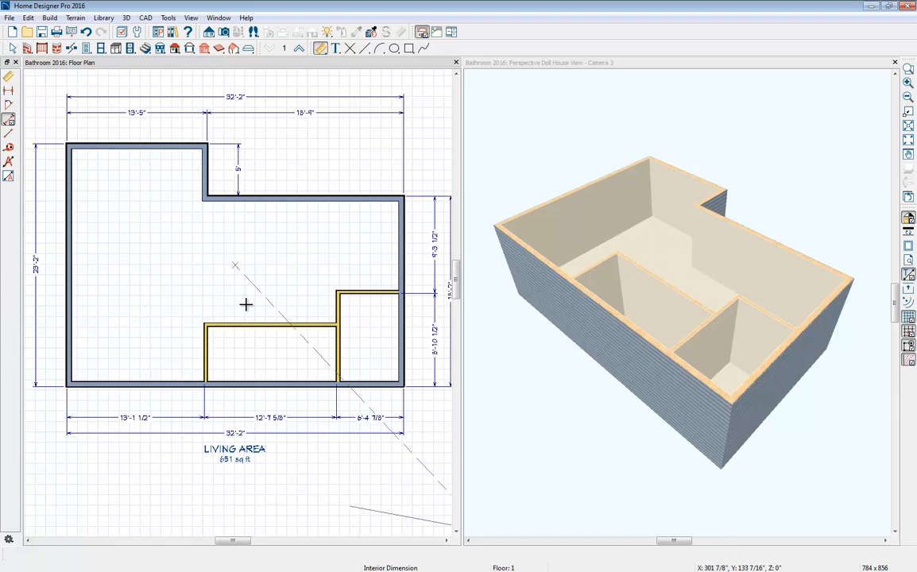
pyautogui.moveTo(262, 313); pyautogui.dragTo(263, 395)
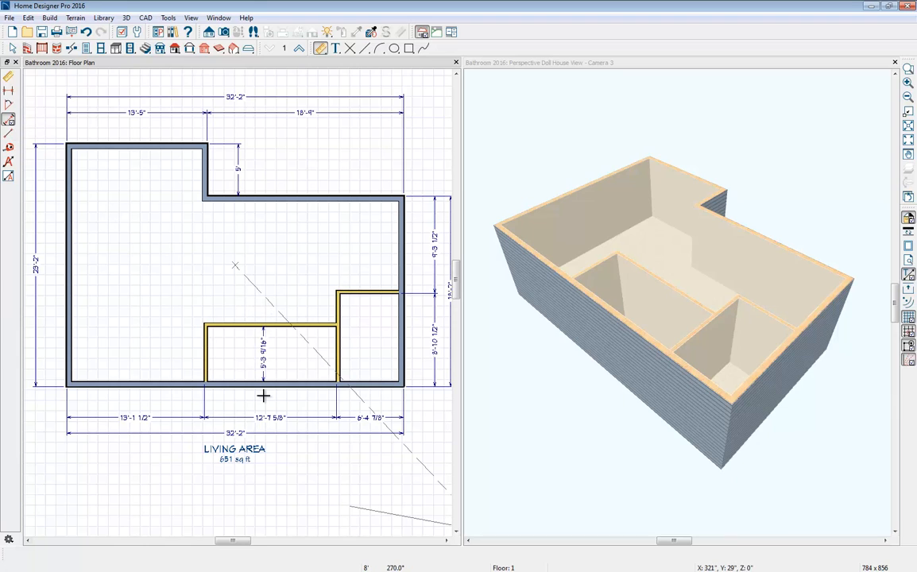
pyautogui.scroll(1, 264, 370)
pyautogui.scroll(1, 262, 361)
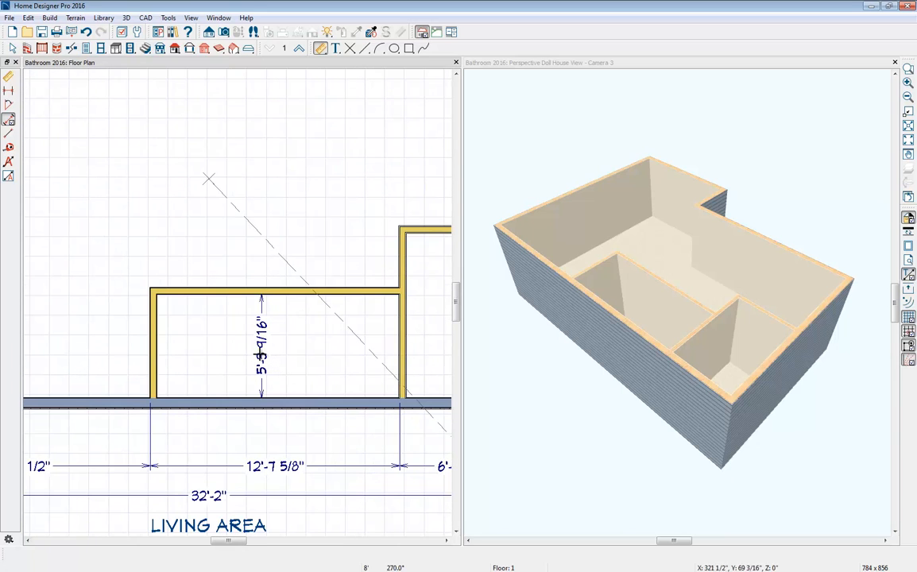
# - Move the middle room's upper interior wall to 6'-5" from the bottom exterior wall and delete the vertical dimension used for it
pyautogui.click(301, 294)
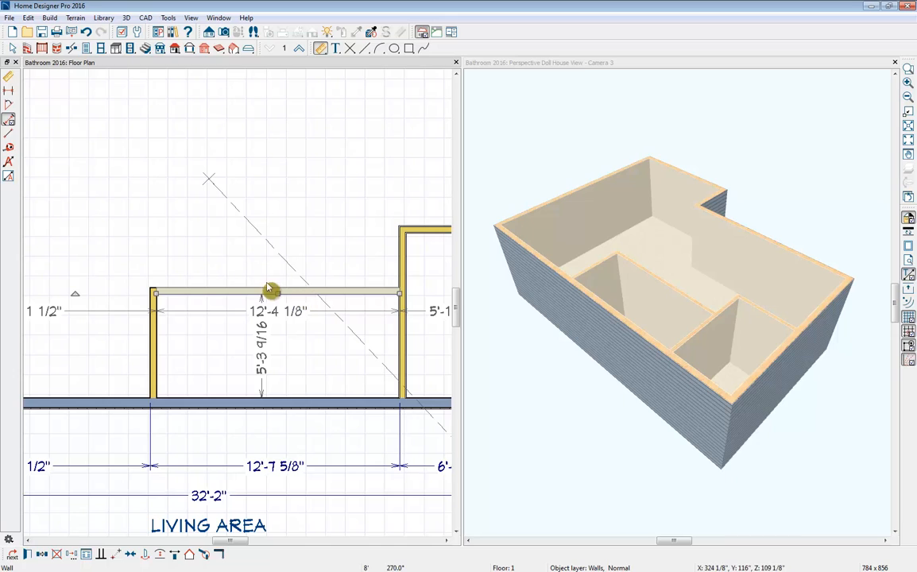
pyautogui.click(262, 353)
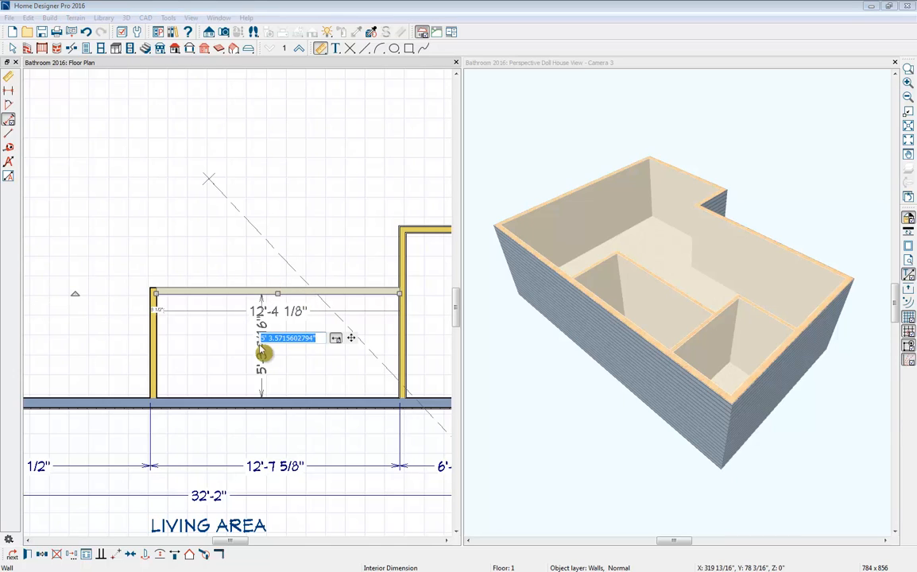
pyautogui.write('6')
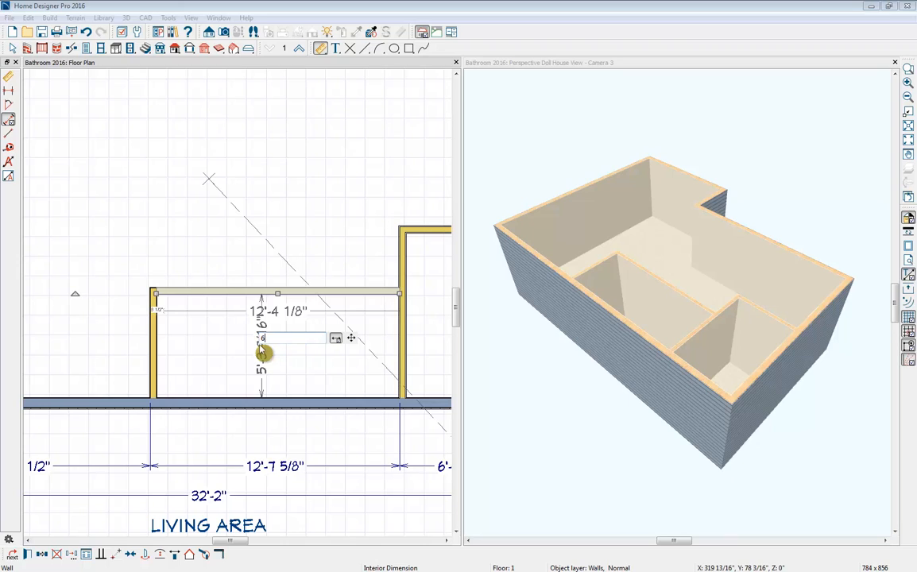
pyautogui.write("'5")
pyautogui.press('Return')
pyautogui.click(227, 345)
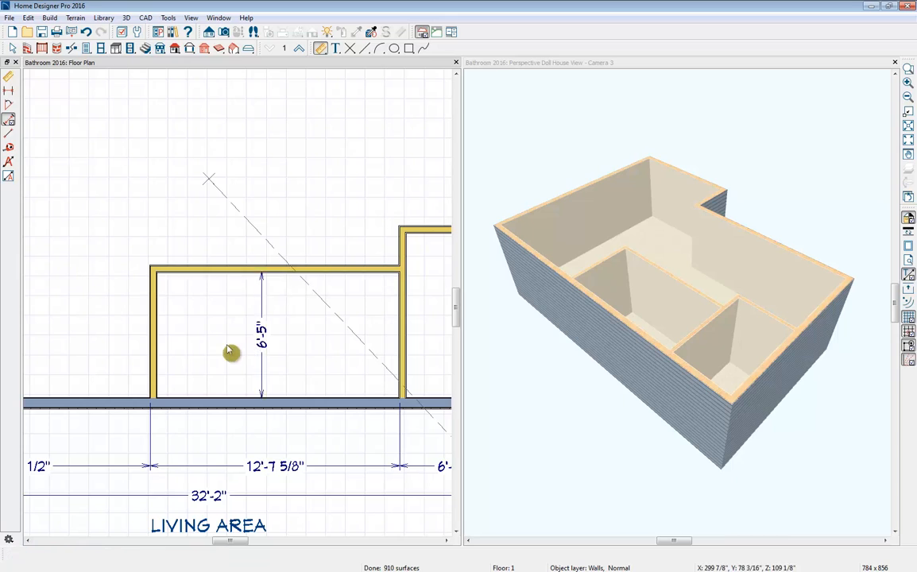
pyautogui.click(263, 347)
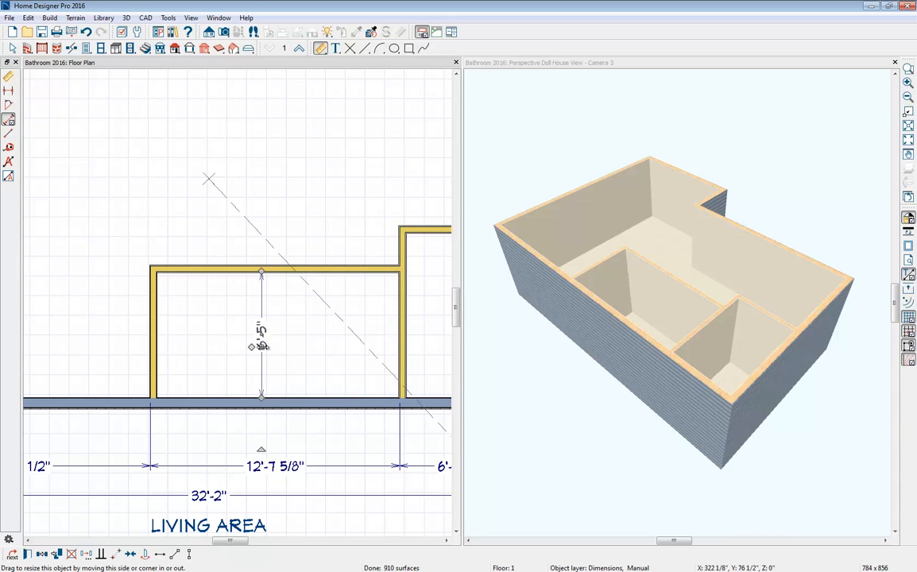
pyautogui.press('Delete')
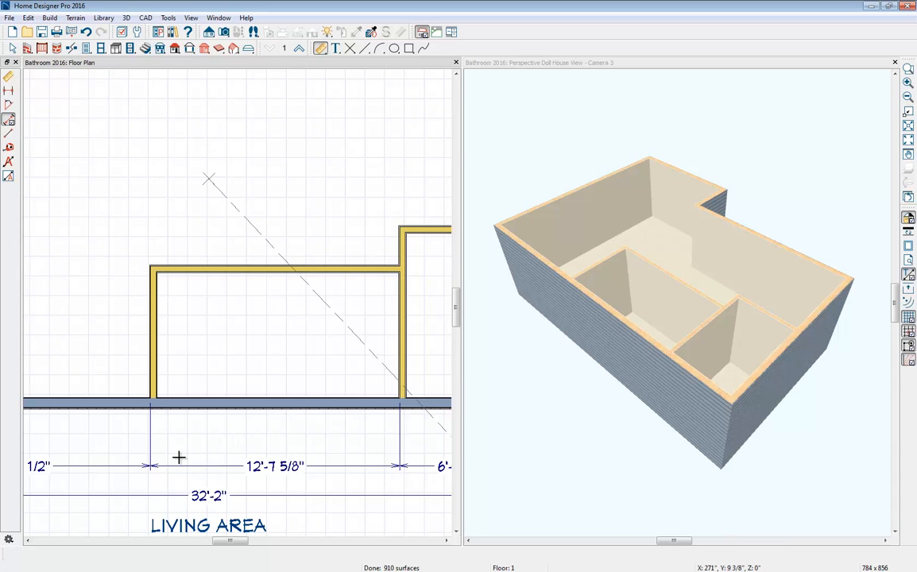
# - Delete all dimension lines around the floor plan together, agreeing to turn Auto Refresh Dimensions off
pyautogui.scroll(-1, 179, 456)
pyautogui.scroll(-2, 178, 456)
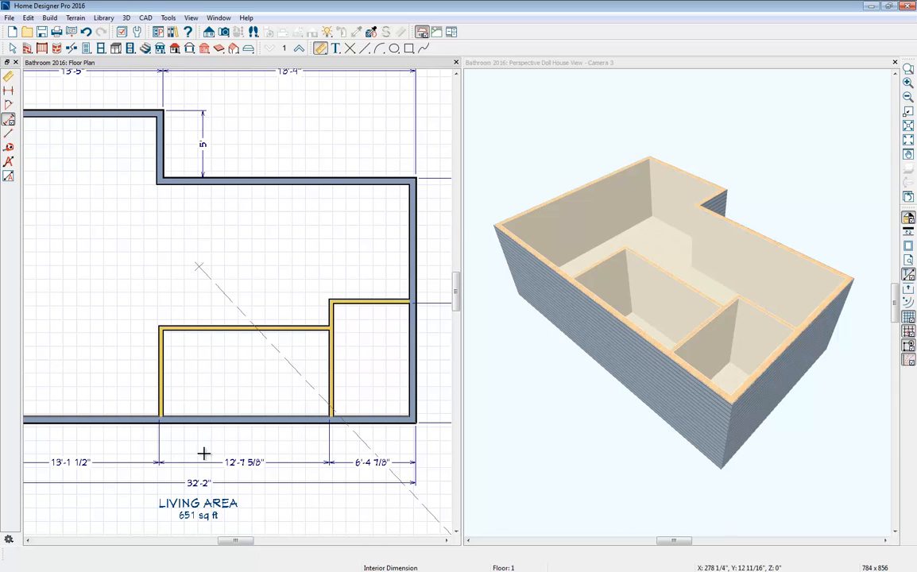
pyautogui.scroll(-4, 396, 465)
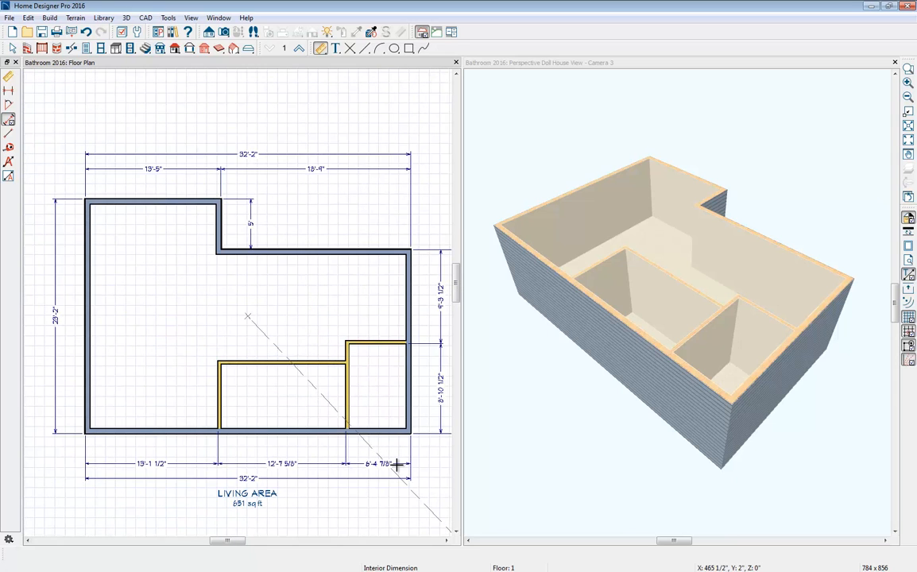
pyautogui.moveTo(397, 465); pyautogui.dragTo(368, 431, button='middle')
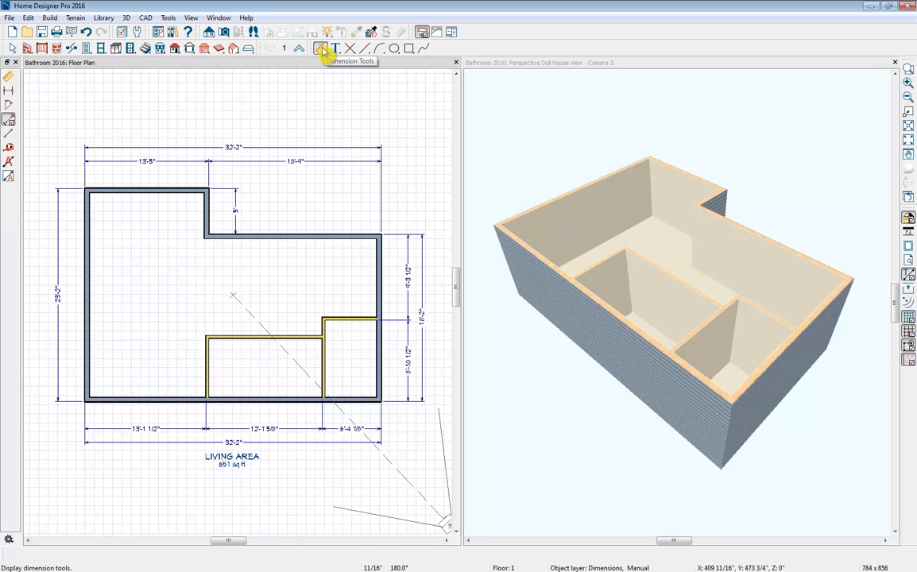
pyautogui.click(321, 50)
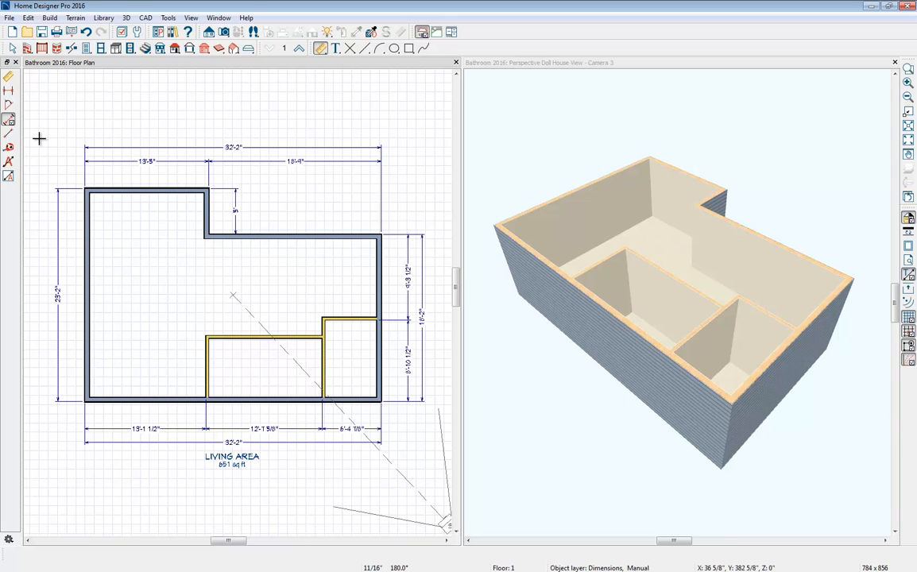
pyautogui.moveTo(32, 123); pyautogui.dragTo(442, 491)
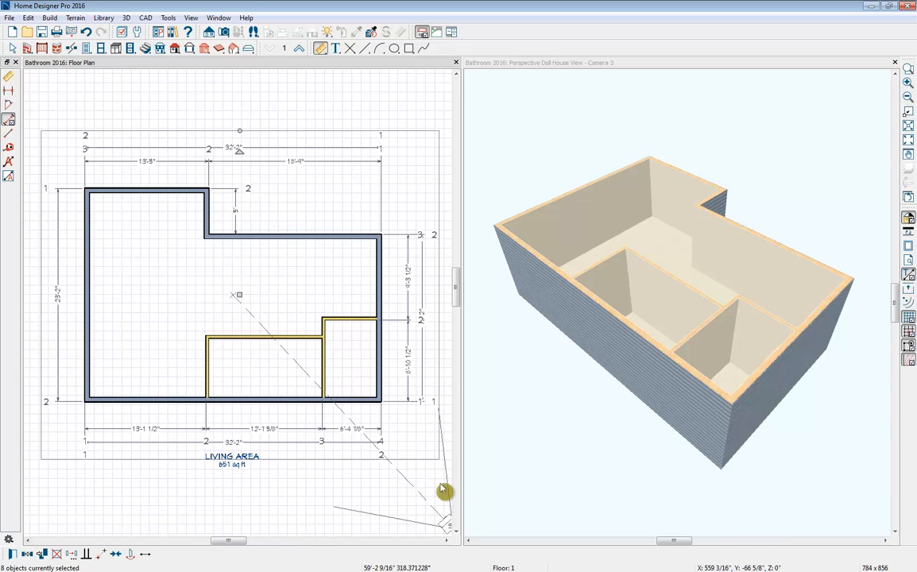
pyautogui.press('Delete')
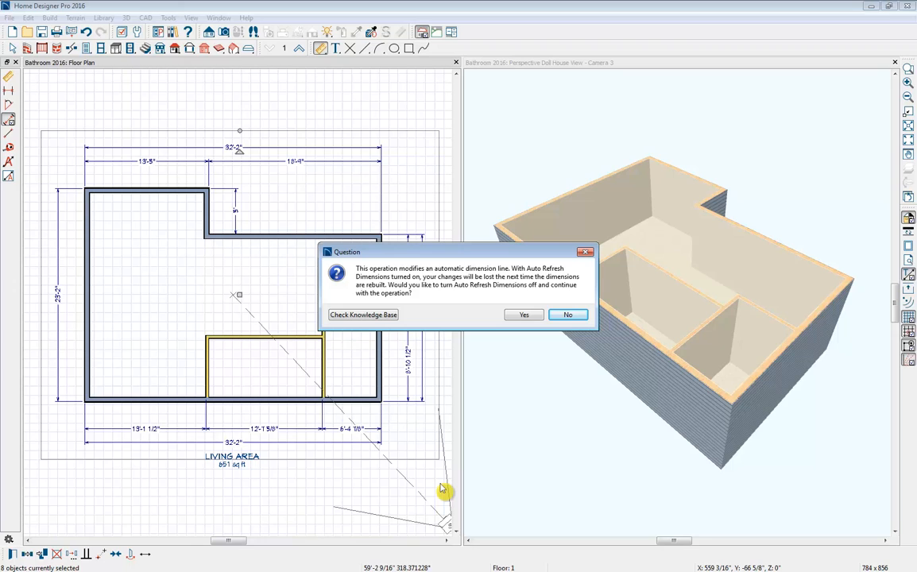
pyautogui.press('Left')
pyautogui.press('Return')
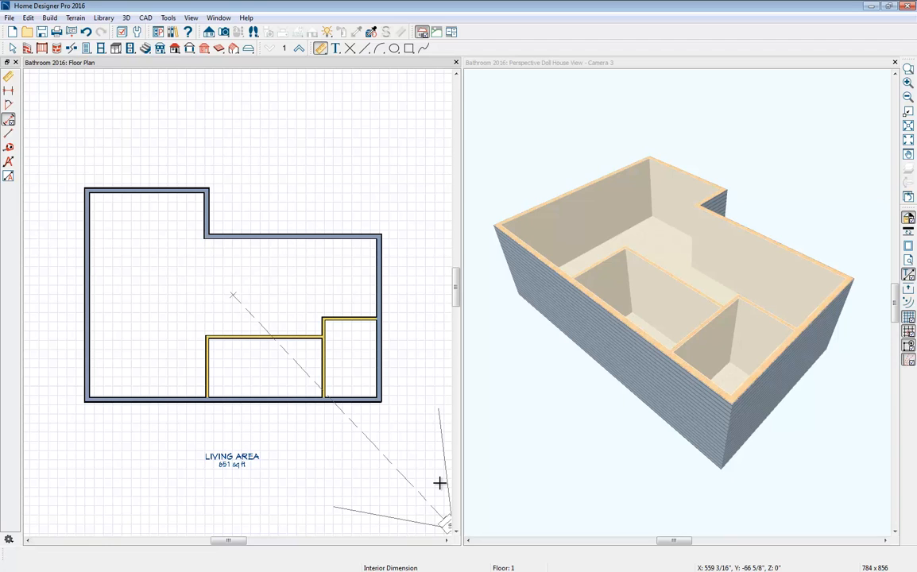
# - Tilt the doll house view for a steeper look inside and set the lower-right corner room's type to Bath
pyautogui.scroll(1, 260, 363)
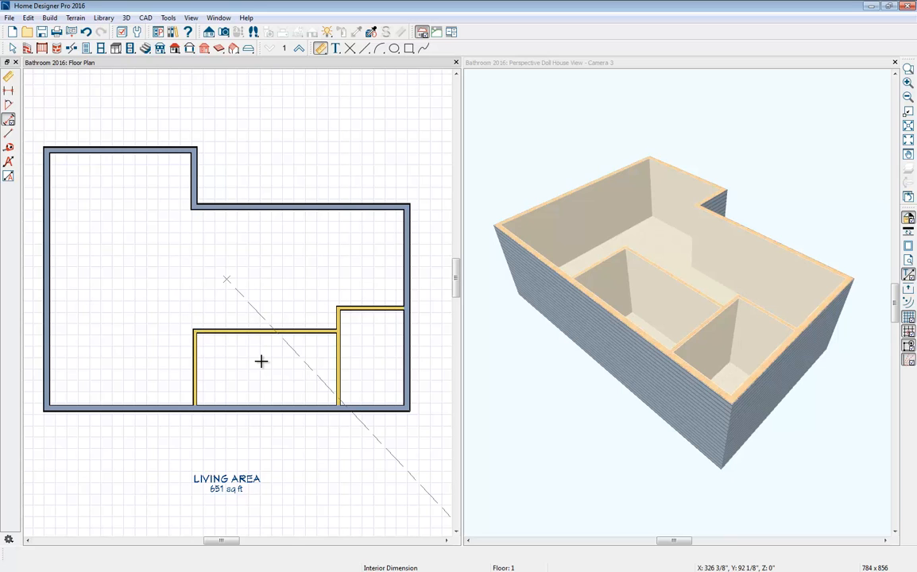
pyautogui.click(587, 292)
pyautogui.moveTo(696, 249); pyautogui.dragTo(697, 280)
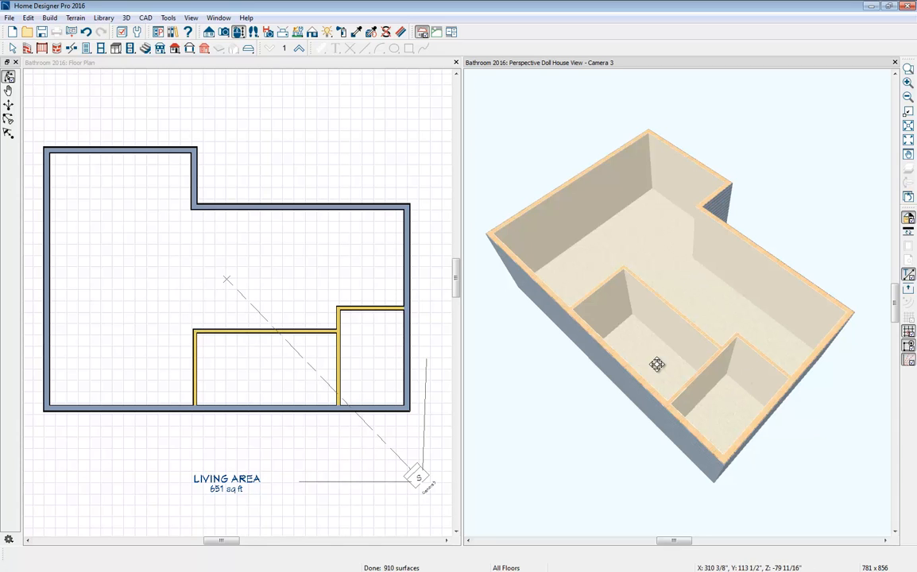
pyautogui.click(727, 413)
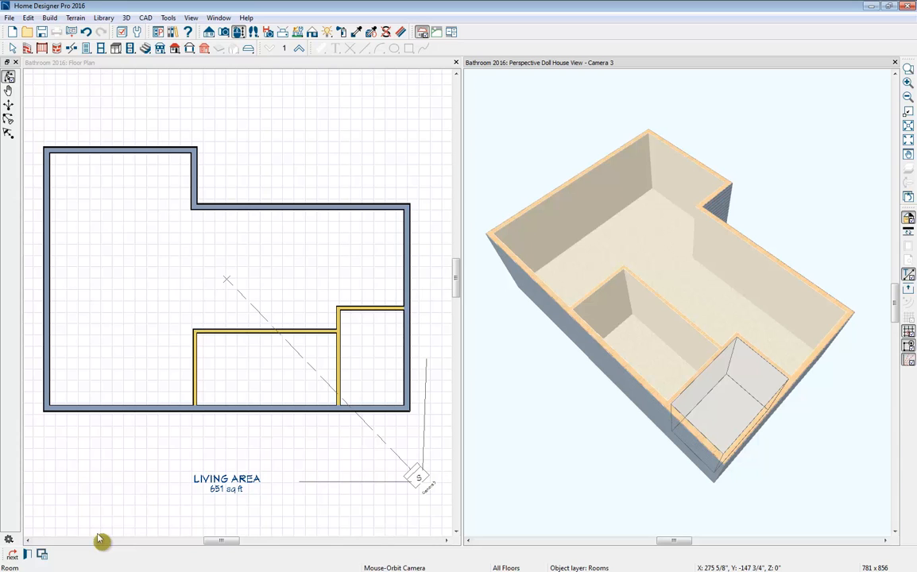
pyautogui.click(28, 556)
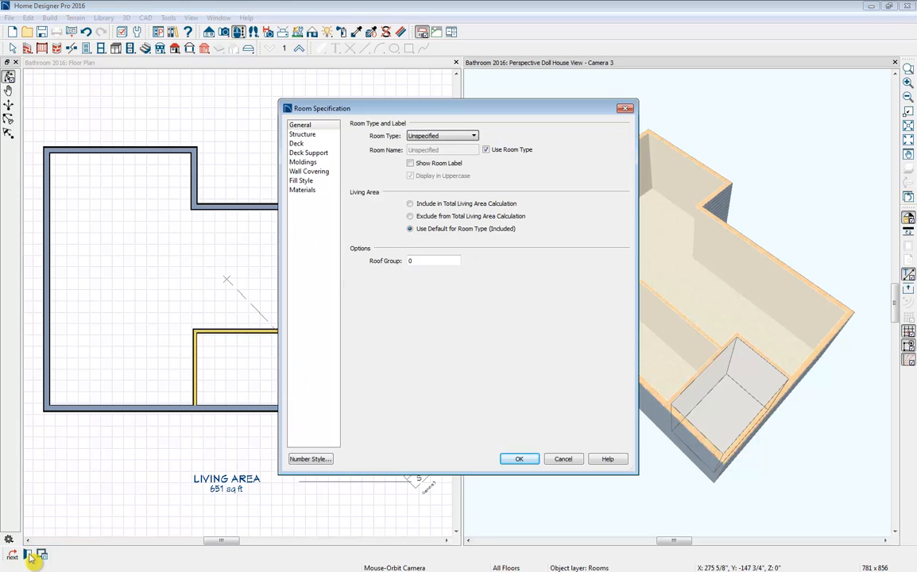
pyautogui.click(417, 137)
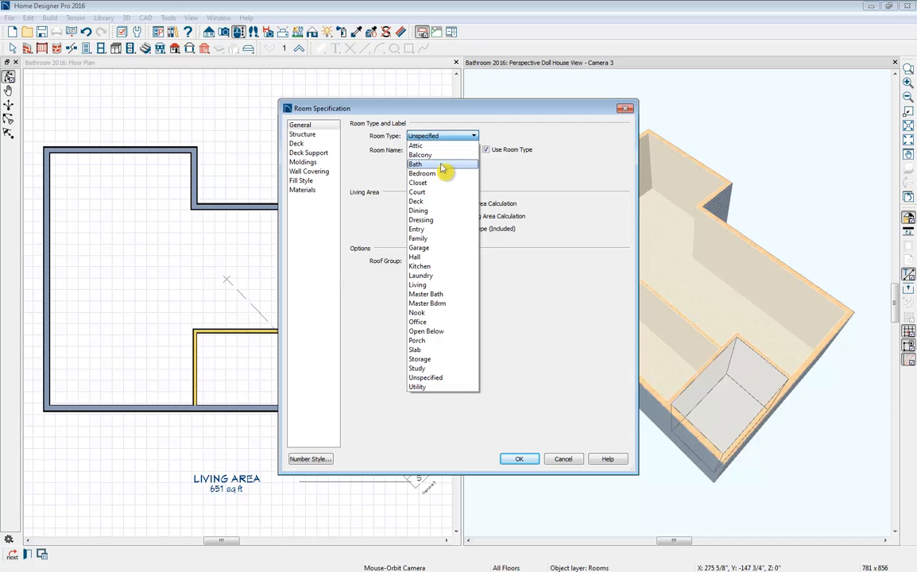
pyautogui.click(442, 164)
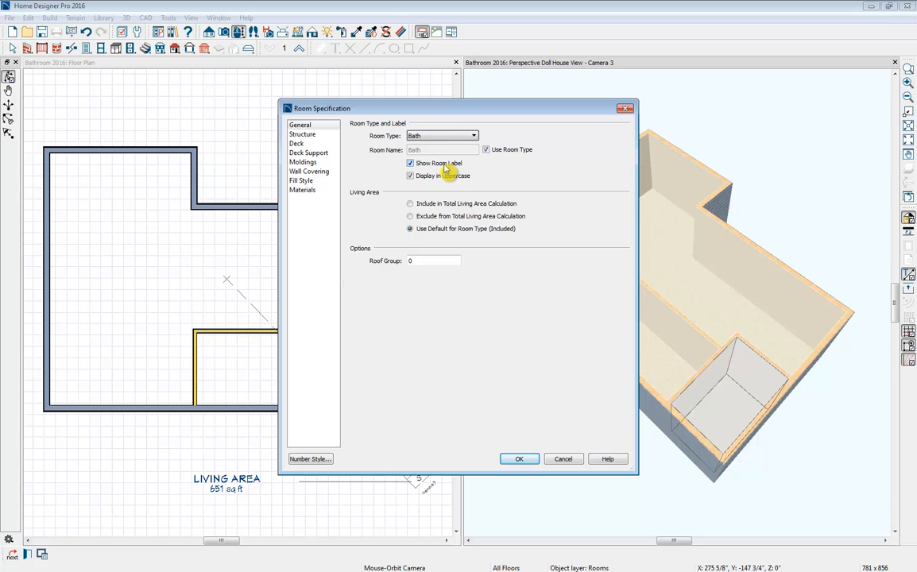
pyautogui.click(519, 459)
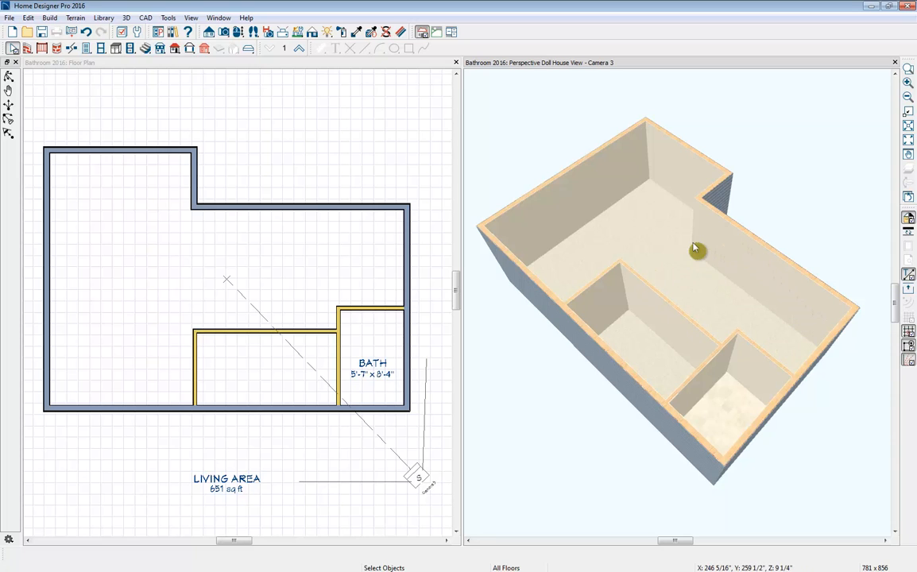
# - Draw a vertical room divider in the floor plan from the exterior wall's inner corner down to the middle room's upper-left corner
pyautogui.click(704, 307)
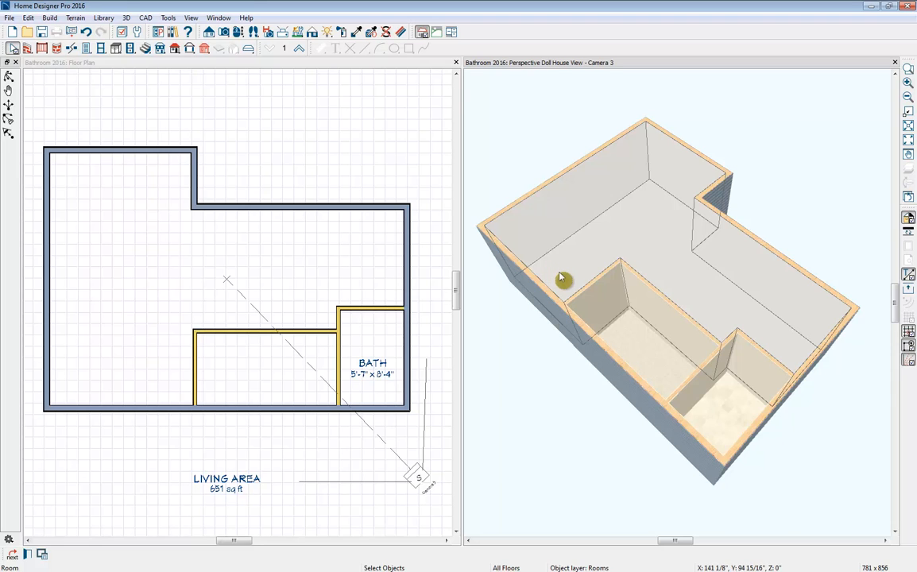
pyautogui.click(87, 68)
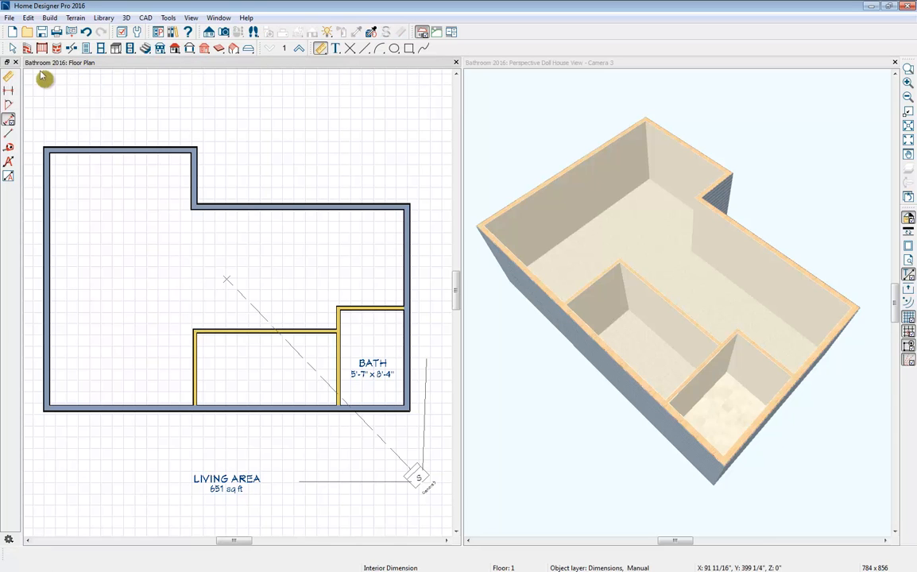
pyautogui.click(27, 48)
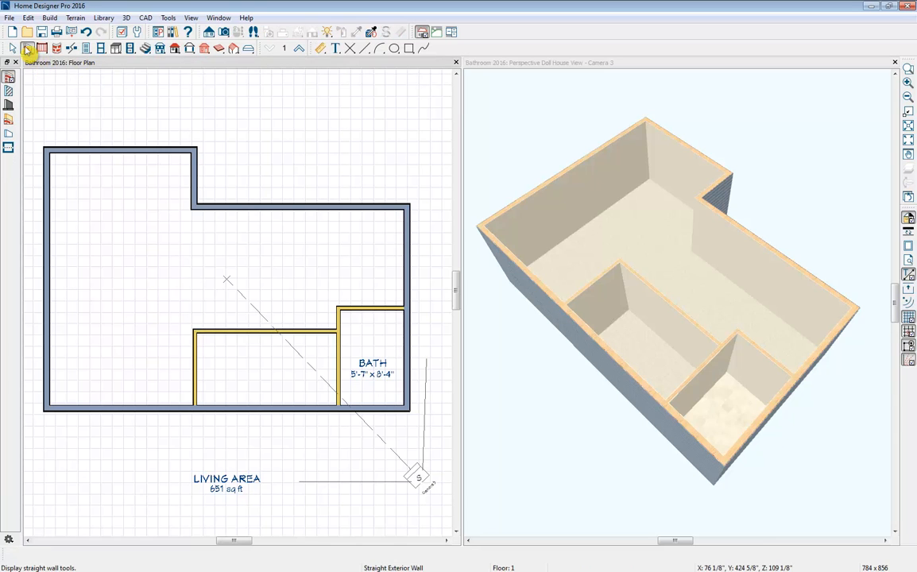
pyautogui.click(9, 149)
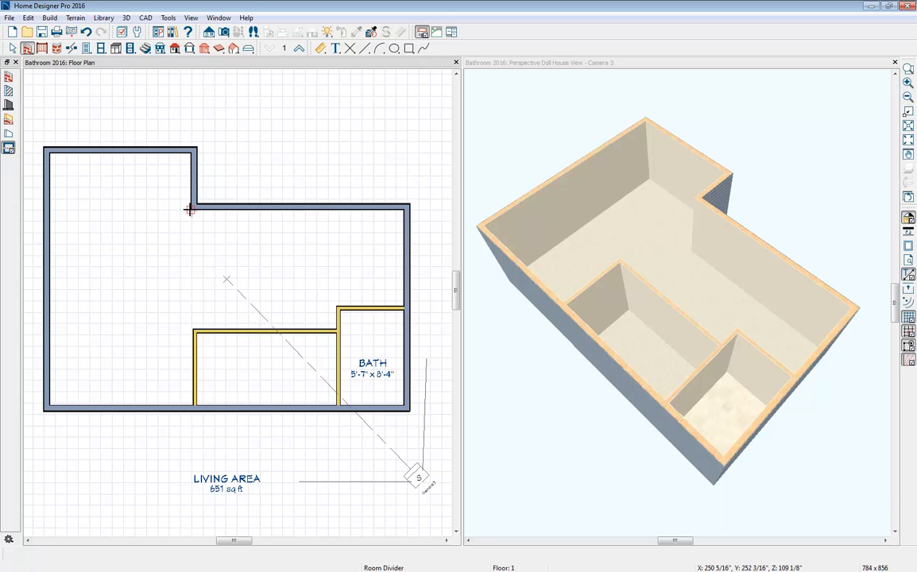
pyautogui.moveTo(189, 209); pyautogui.dragTo(187, 325)
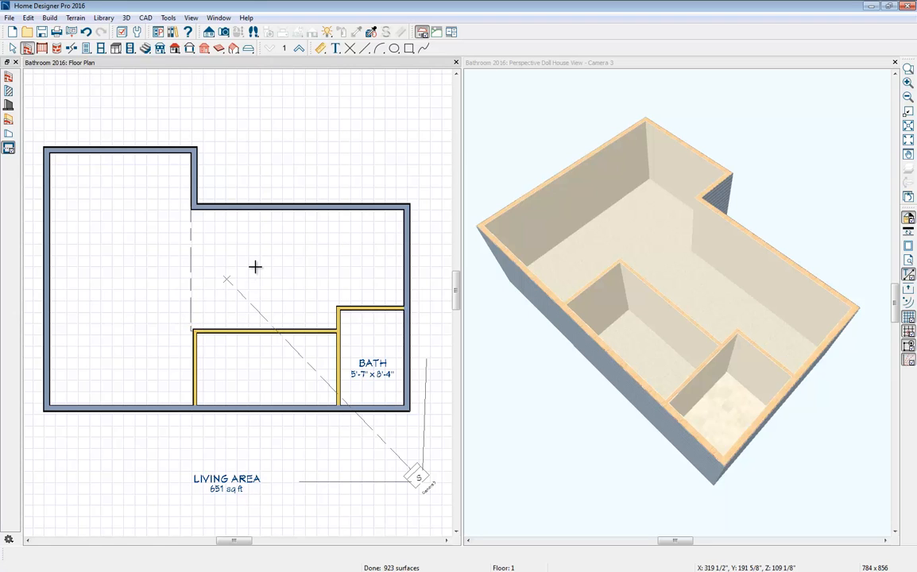
# - Set the room type of the large area to the right of the room divider to Bath
pyautogui.click(256, 272)
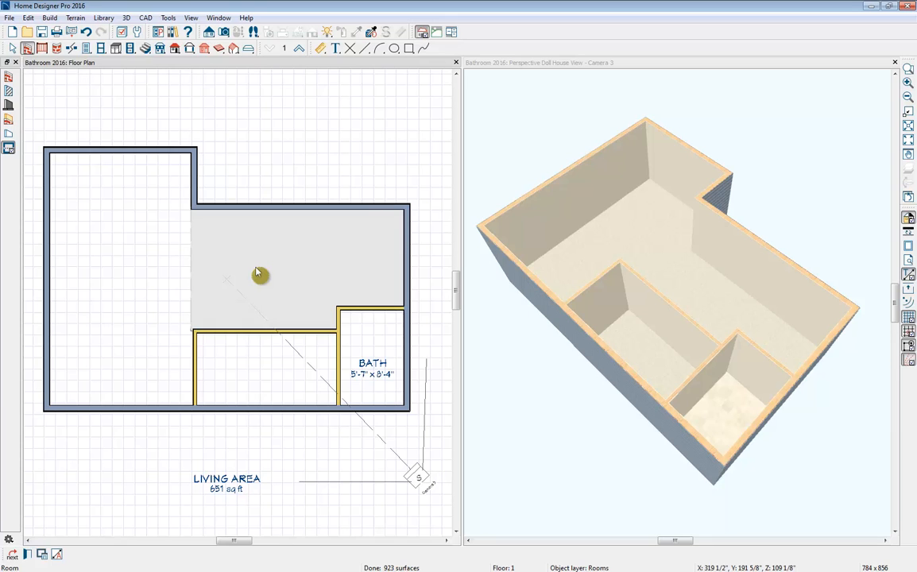
pyautogui.click(28, 555)
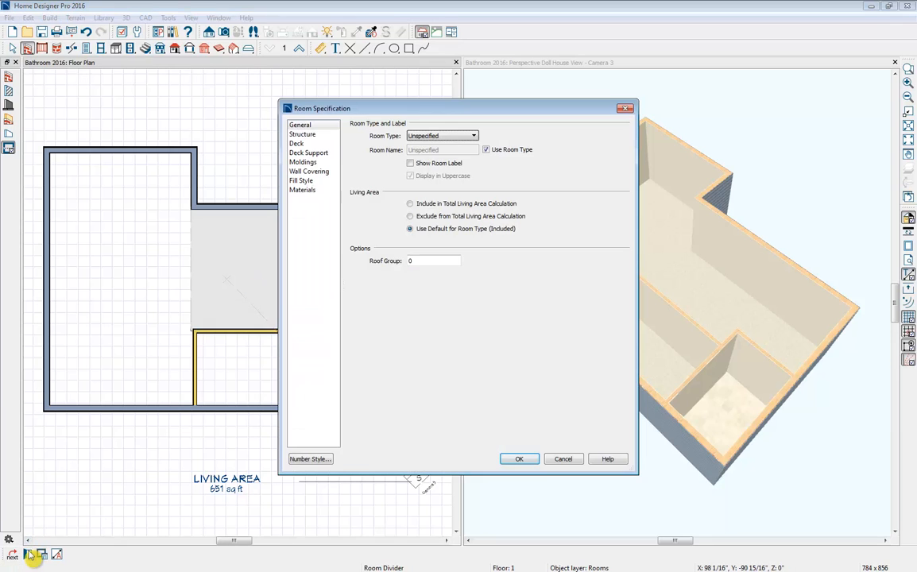
pyautogui.click(472, 137)
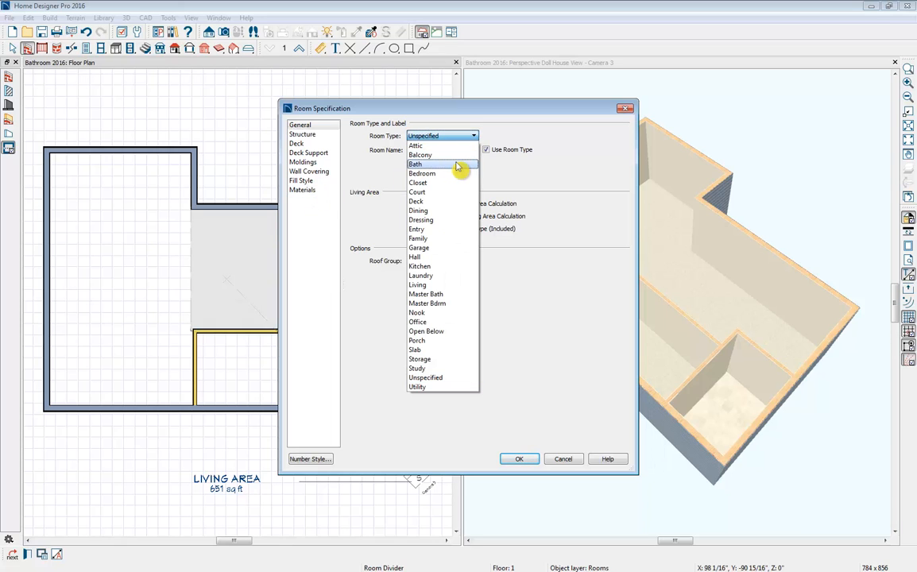
pyautogui.click(458, 165)
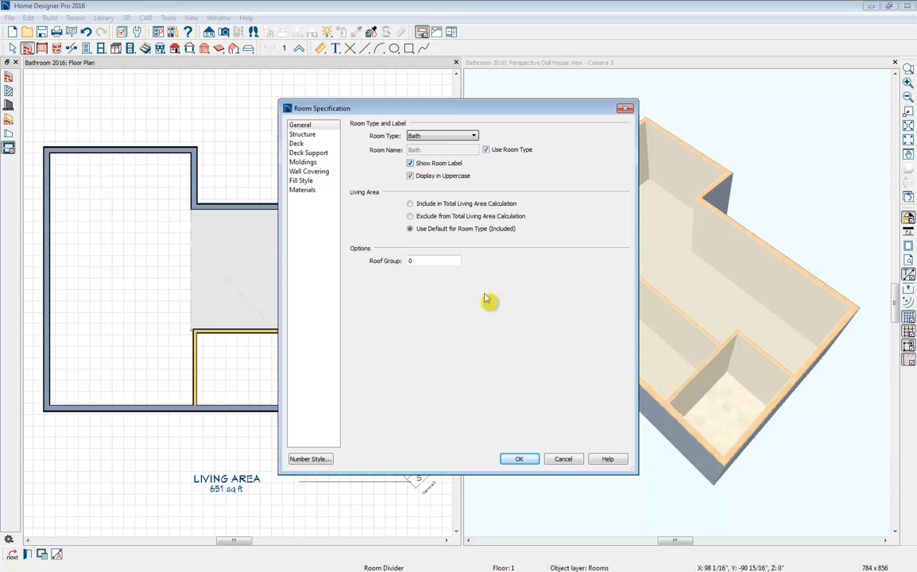
pyautogui.click(516, 459)
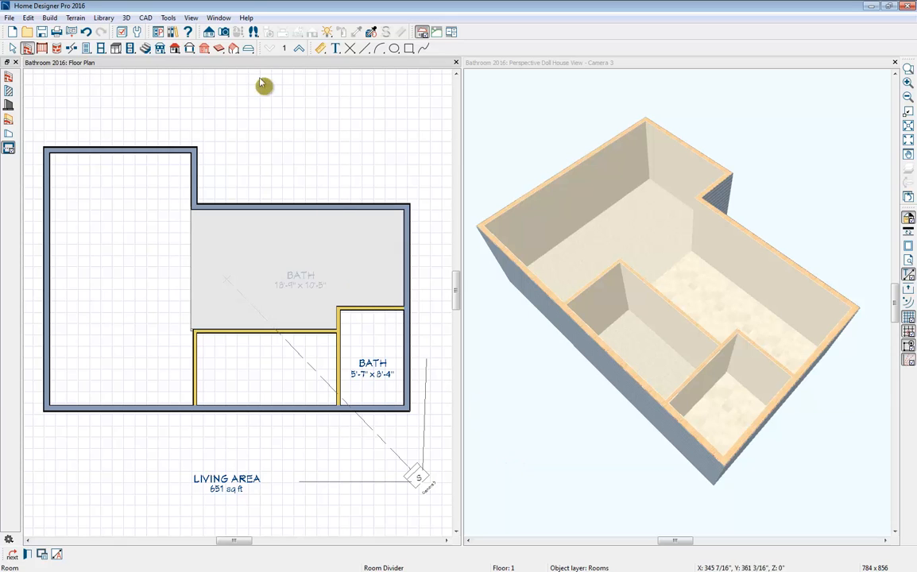
# - Place a hinged door midway along the middle room's left wall, swinging into the room with its hinge on the lower side
pyautogui.click(88, 48)
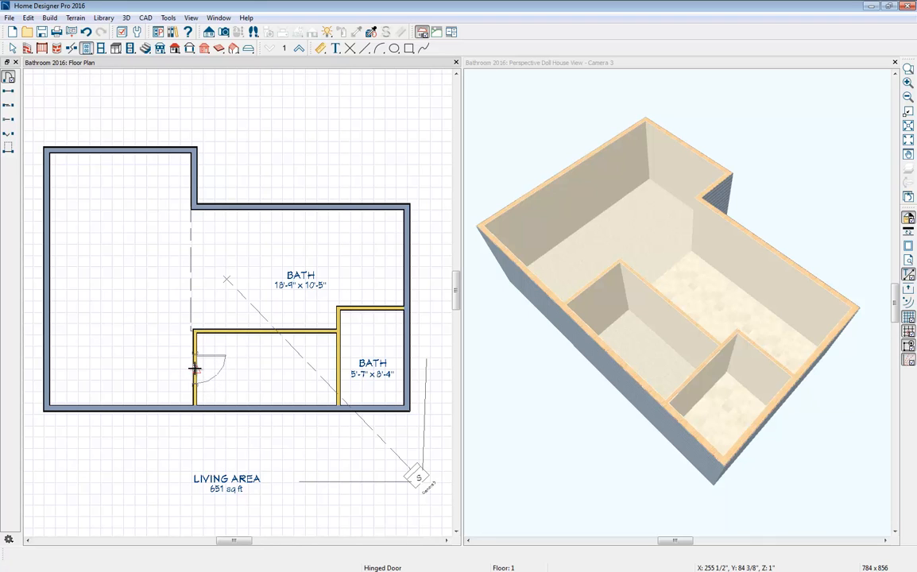
pyautogui.moveTo(195, 369); pyautogui.dragTo(223, 386)
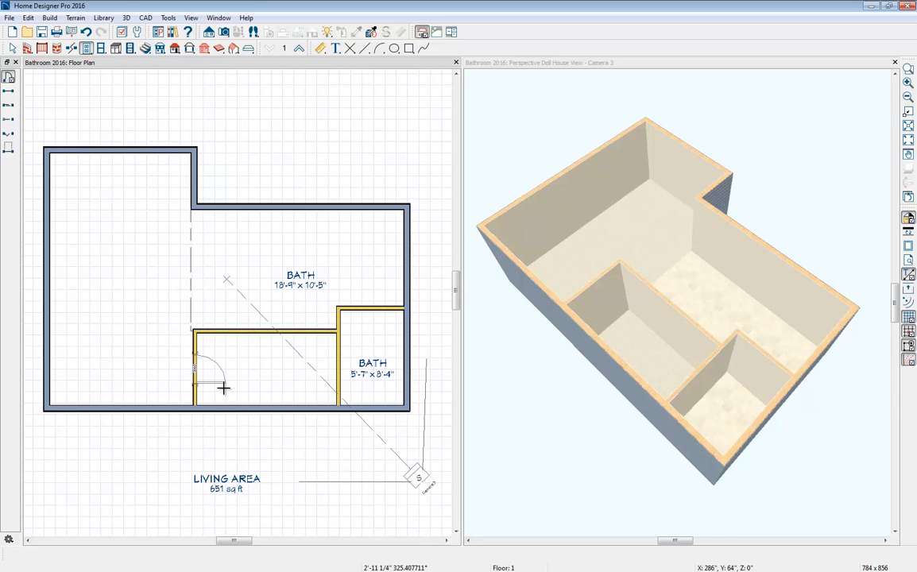
pyautogui.moveTo(223, 387); pyautogui.dragTo(223, 386)
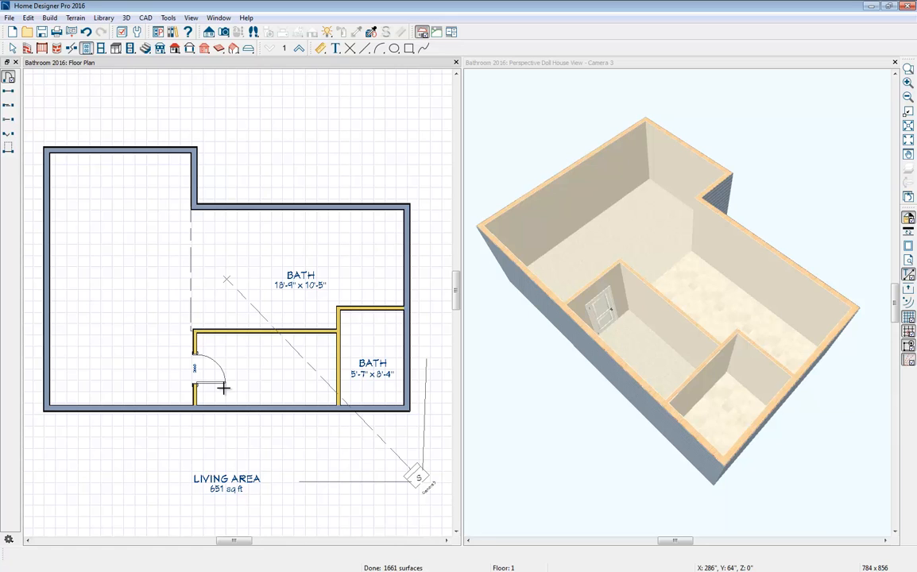
# - Set the door style of the hinged door in the middle room's left wall to Panel
pyautogui.click(202, 381)
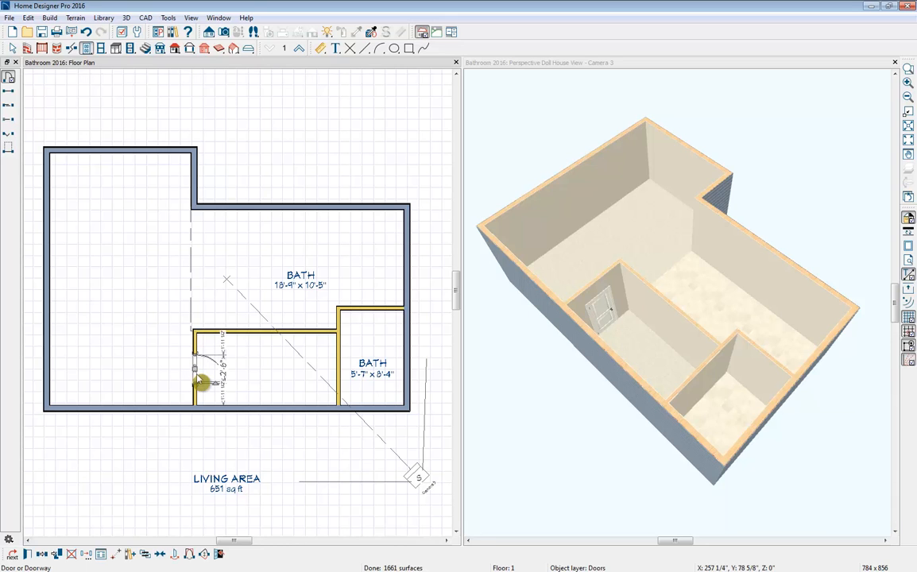
pyautogui.click(28, 554)
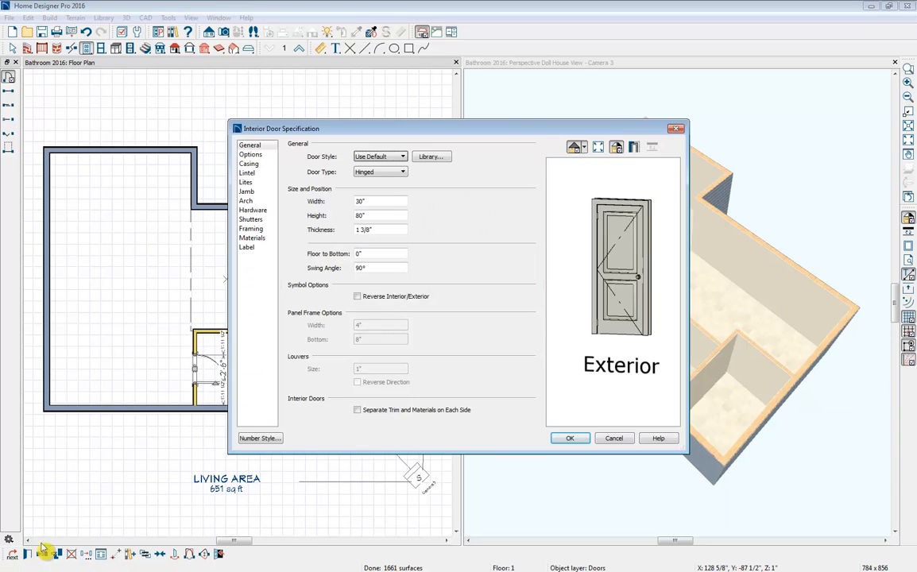
pyautogui.click(370, 158)
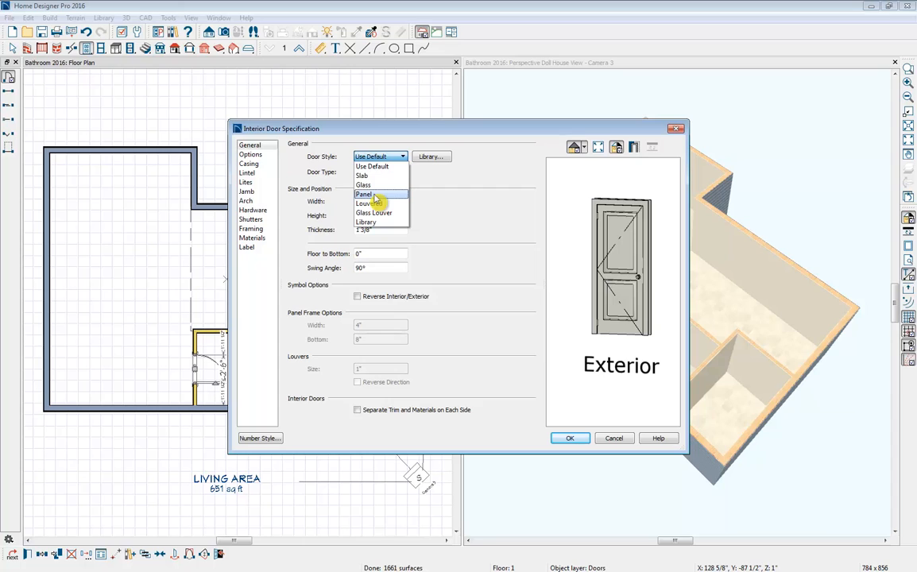
pyautogui.click(371, 195)
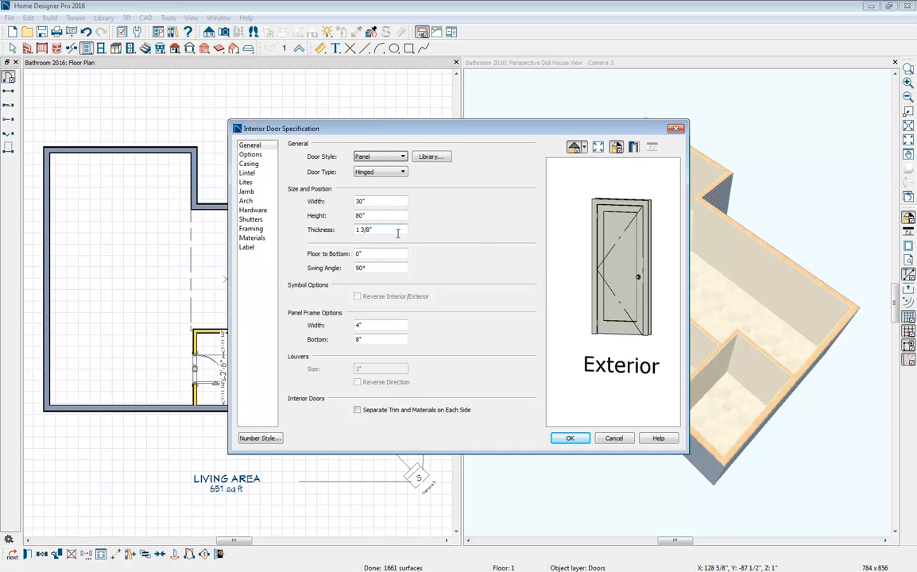
# - Preview the door open, return it to Show Closed, and accept the specification after reviewing its framing and materials
pyautogui.click(251, 155)
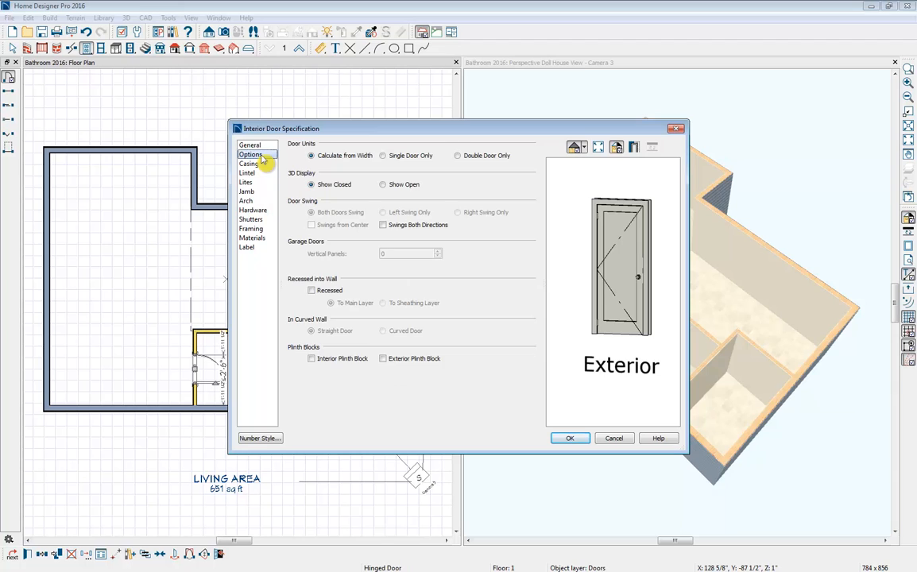
pyautogui.click(382, 185)
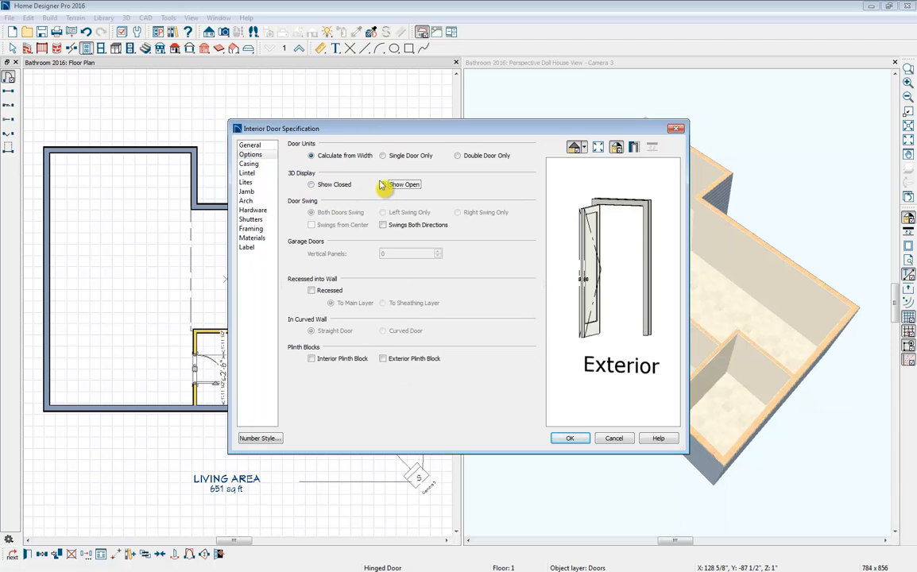
pyautogui.click(333, 184)
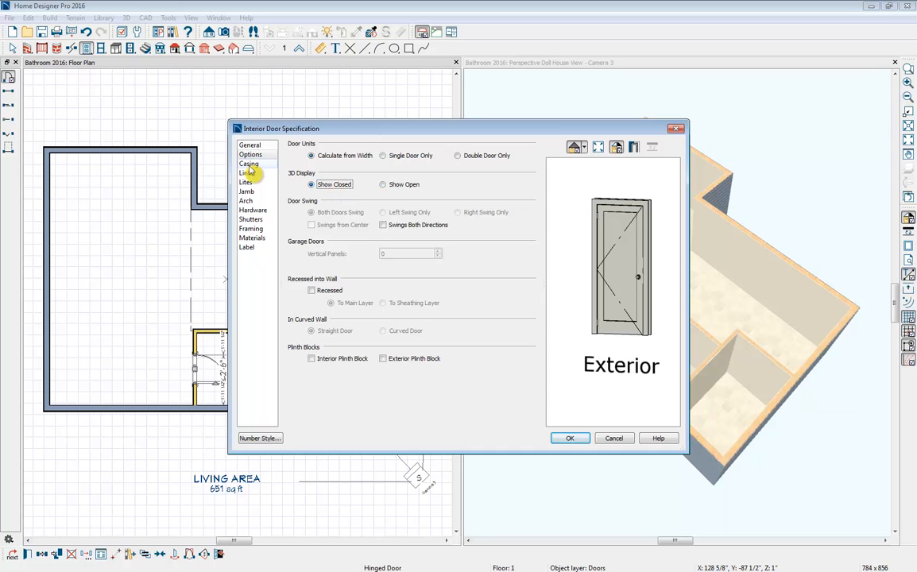
pyautogui.click(261, 231)
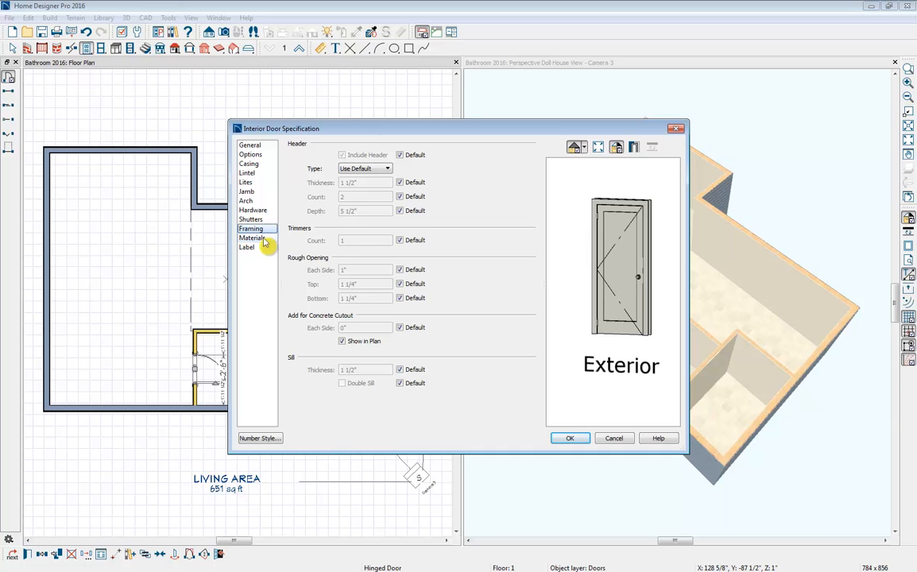
pyautogui.click(256, 239)
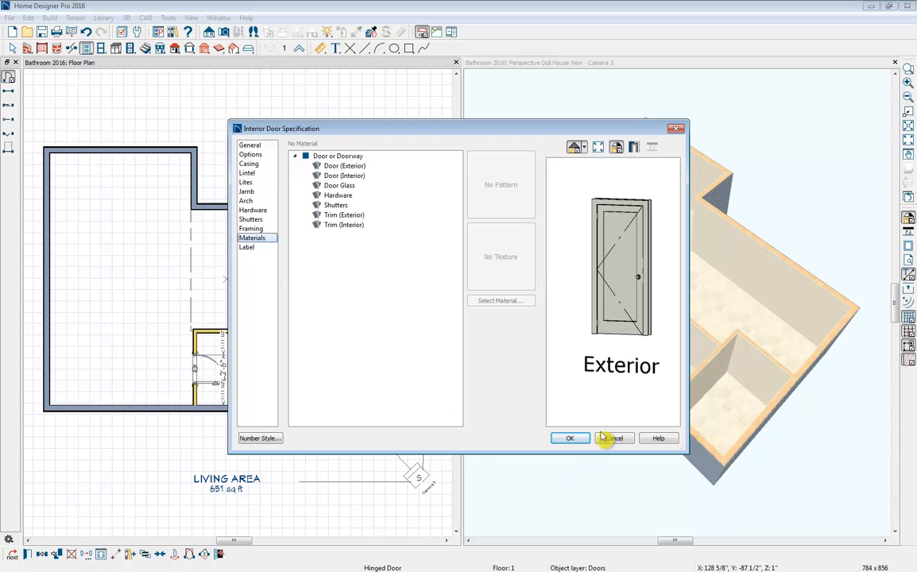
pyautogui.click(577, 440)
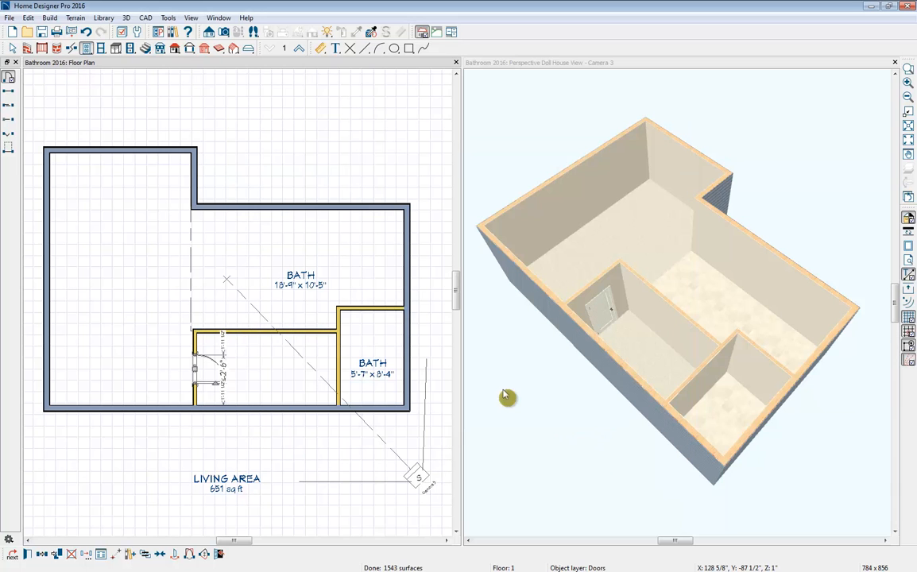
# - Place a pocket door in the upper wall of the lower-right bath
pyautogui.click(8, 119)
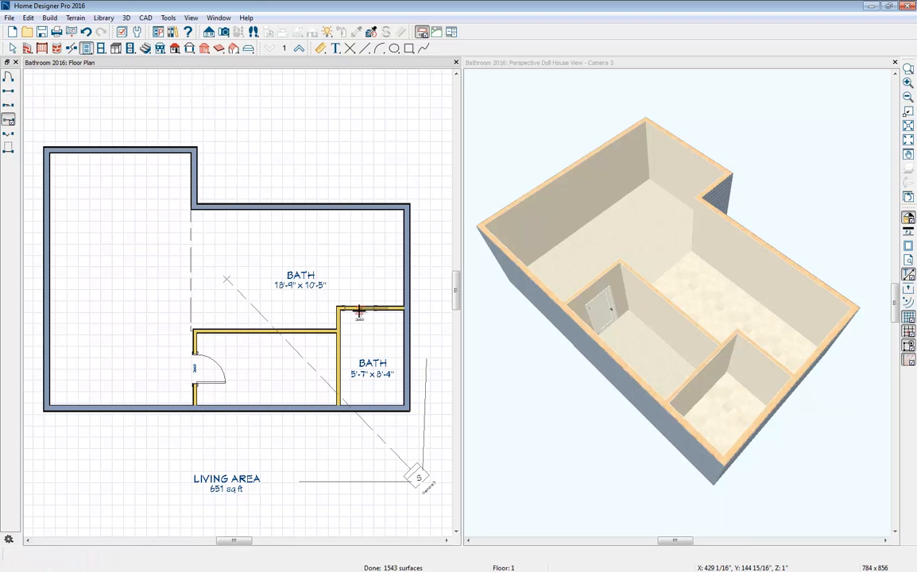
pyautogui.click(359, 311)
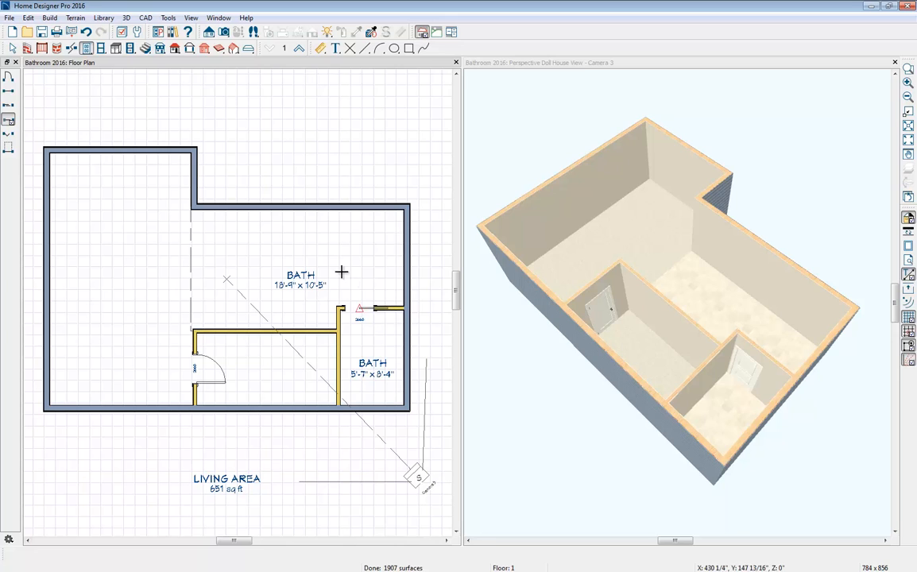
# - Place windows in the left exterior wall near its upper end, in the facing short wall, and in the large bath's upper wall
pyautogui.click(101, 48)
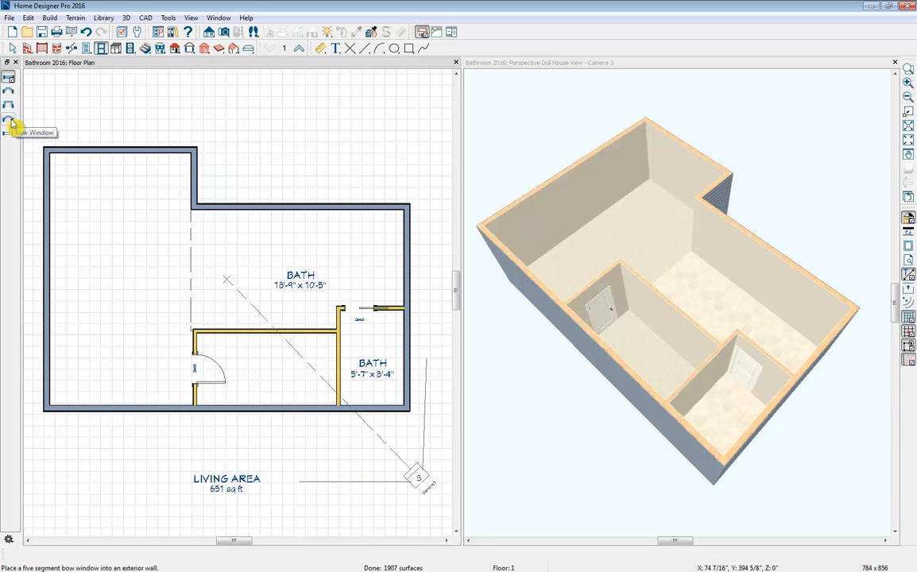
pyautogui.click(8, 77)
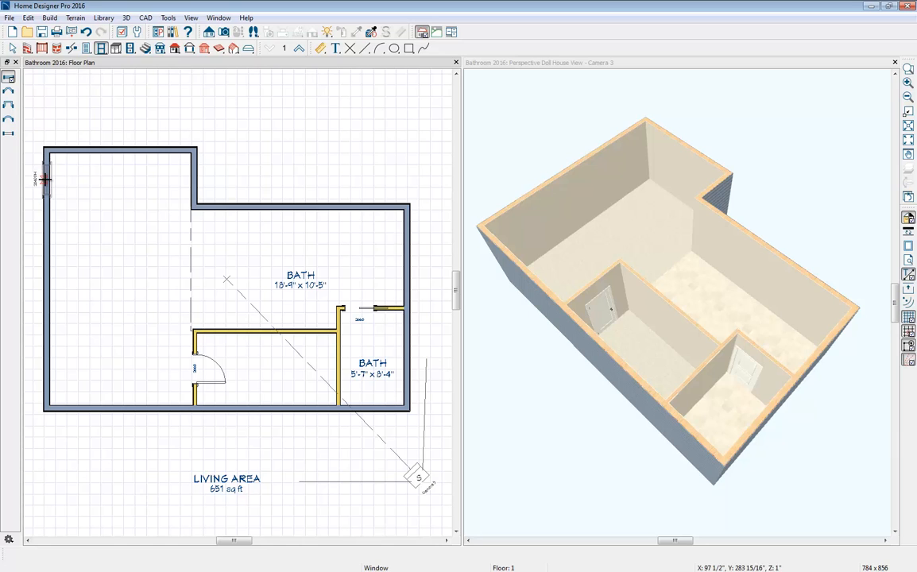
pyautogui.click(46, 176)
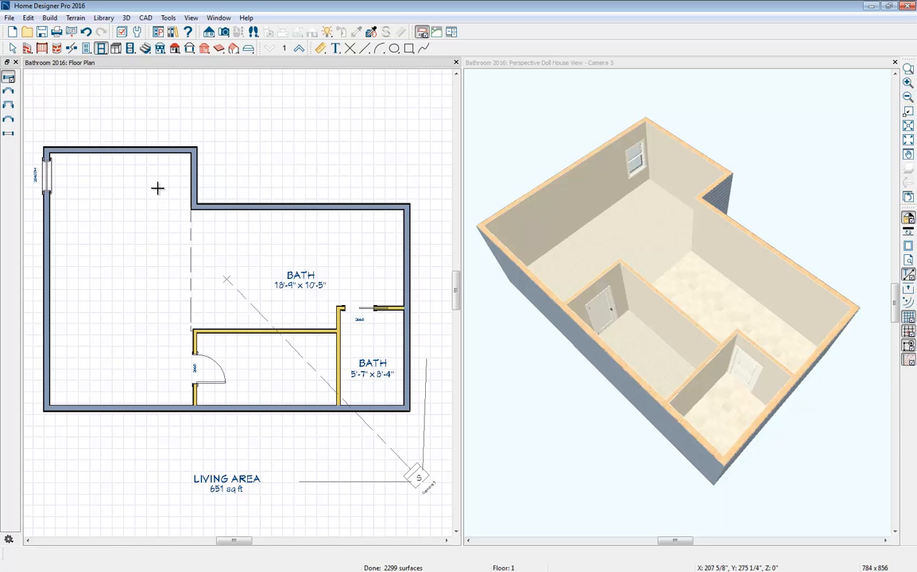
pyautogui.click(192, 173)
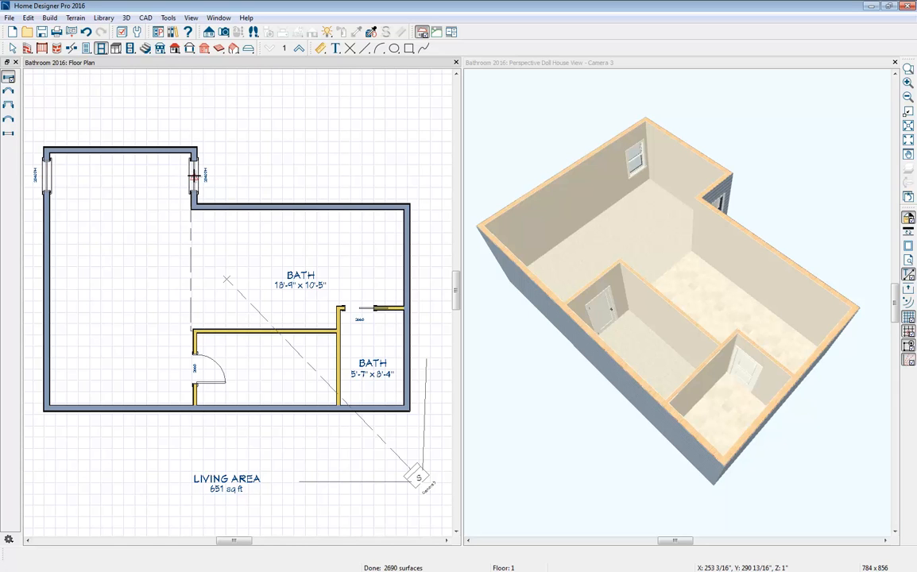
pyautogui.click(273, 208)
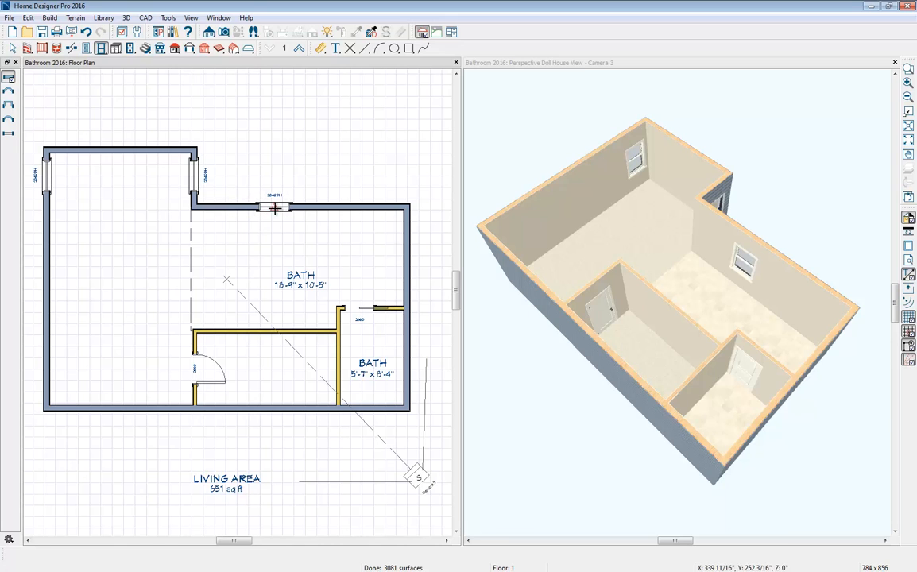
# - Widen the large bath's upper-wall window to 4' by extending its left edge, and review its type and lites settings
pyautogui.click(257, 207)
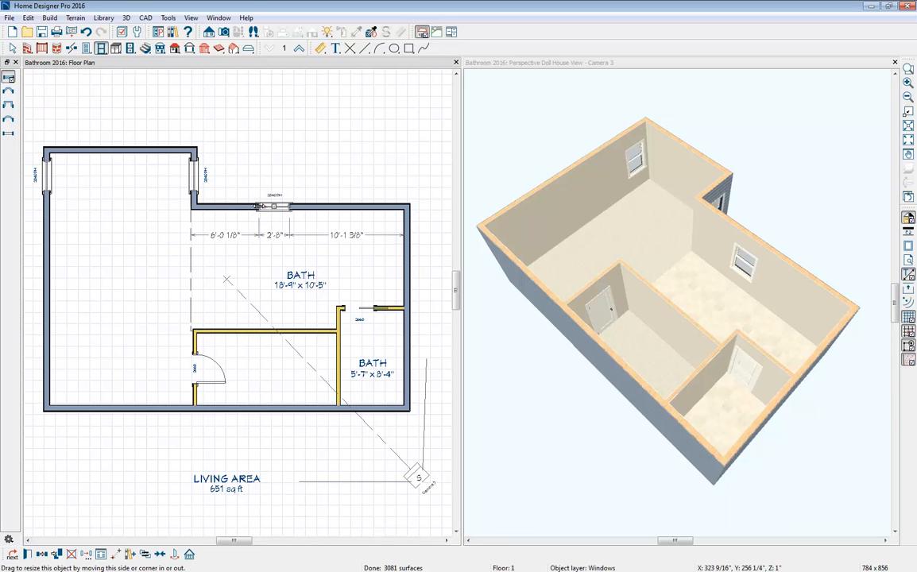
pyautogui.moveTo(258, 206); pyautogui.dragTo(240, 208)
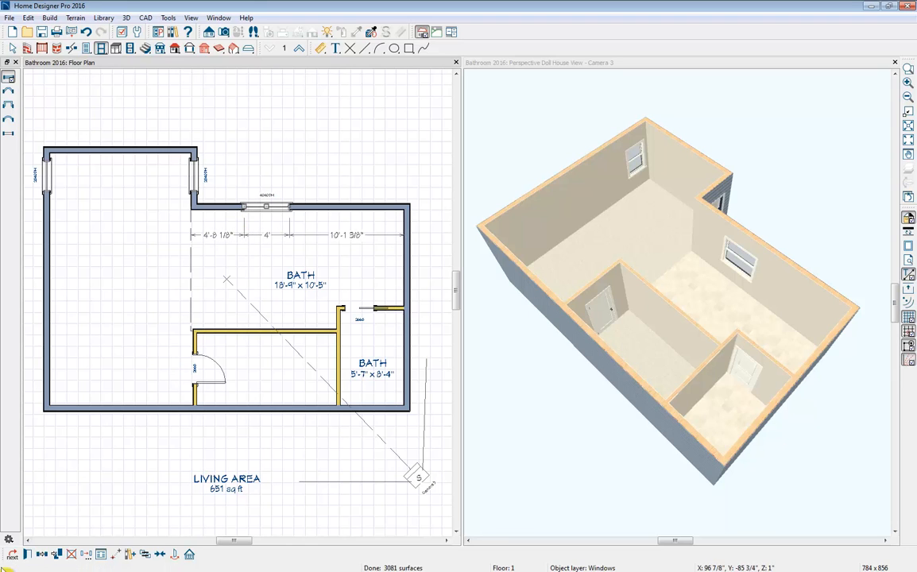
pyautogui.click(27, 555)
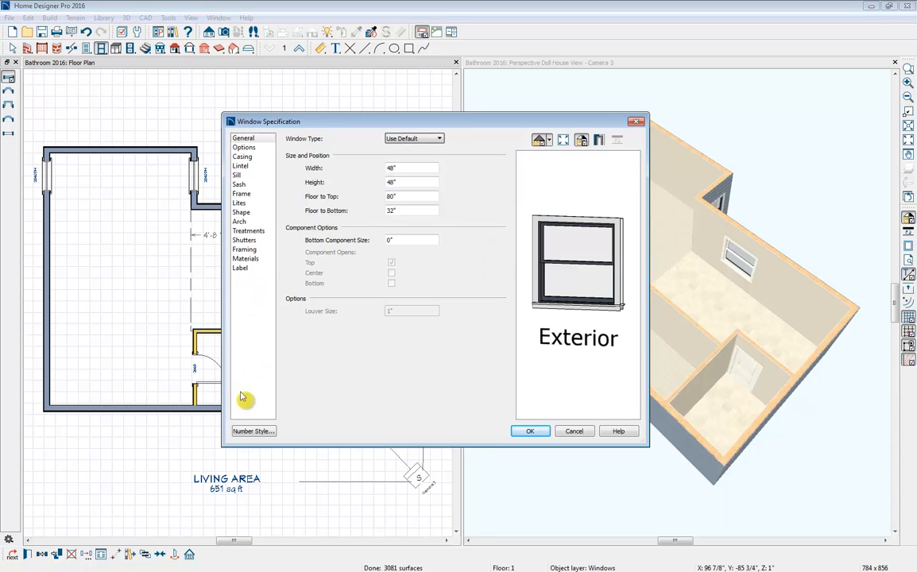
pyautogui.click(438, 139)
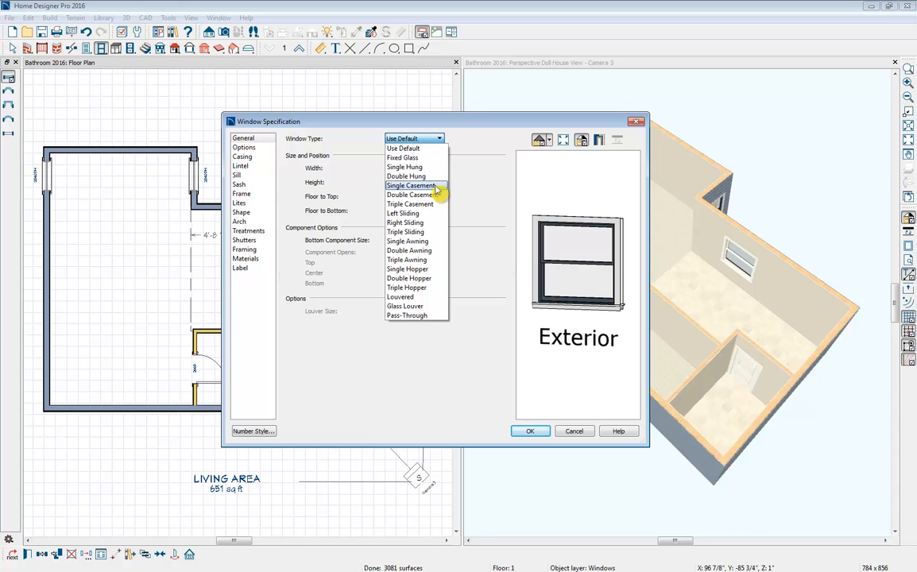
pyautogui.click(433, 138)
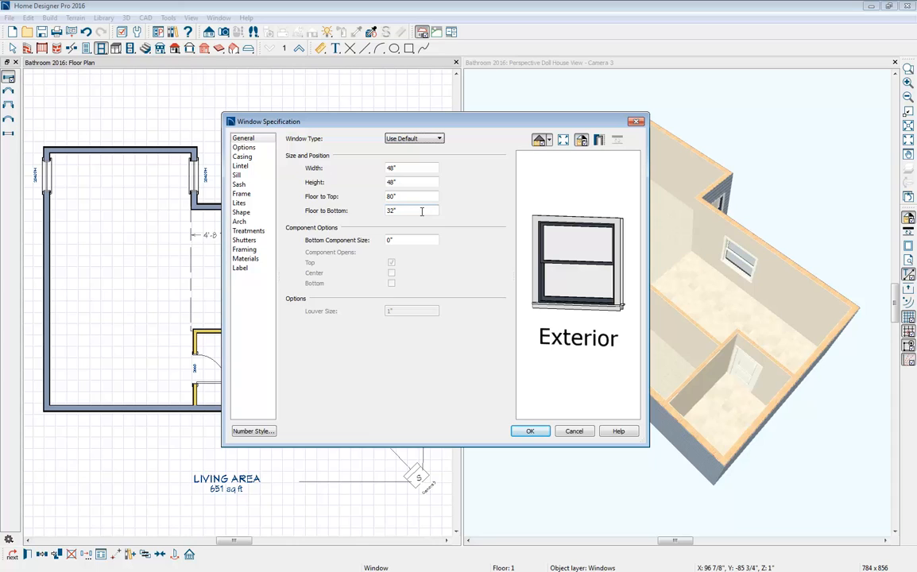
pyautogui.click(241, 203)
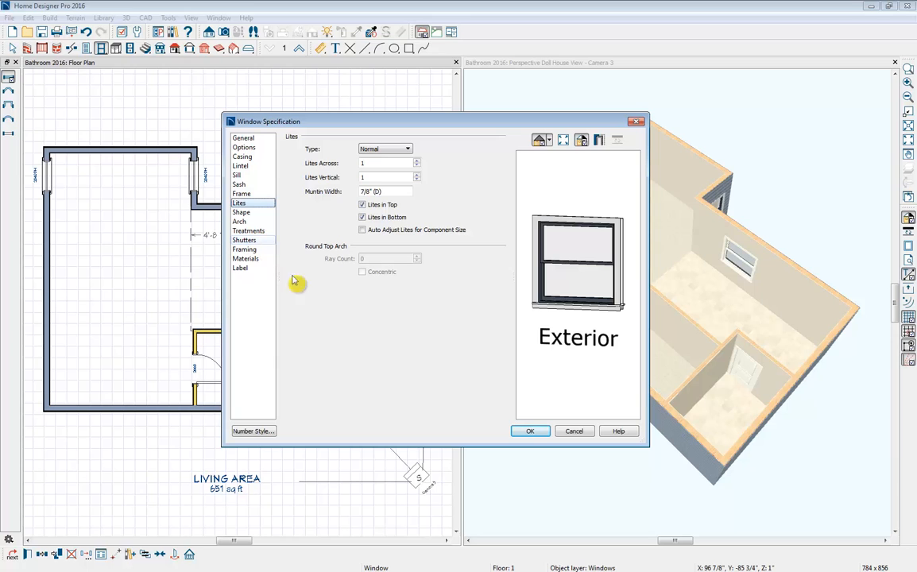
pyautogui.click(533, 432)
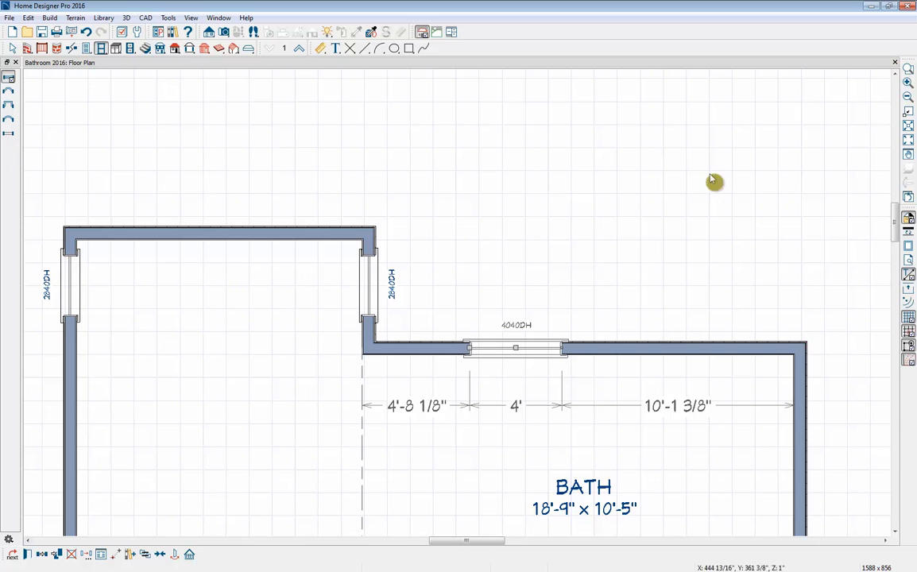
# - Create a full camera view from the large left room, looking across the room divider toward the lower-right bath
pyautogui.moveTo(601, 248); pyautogui.dragTo(587, 127, button='middle')
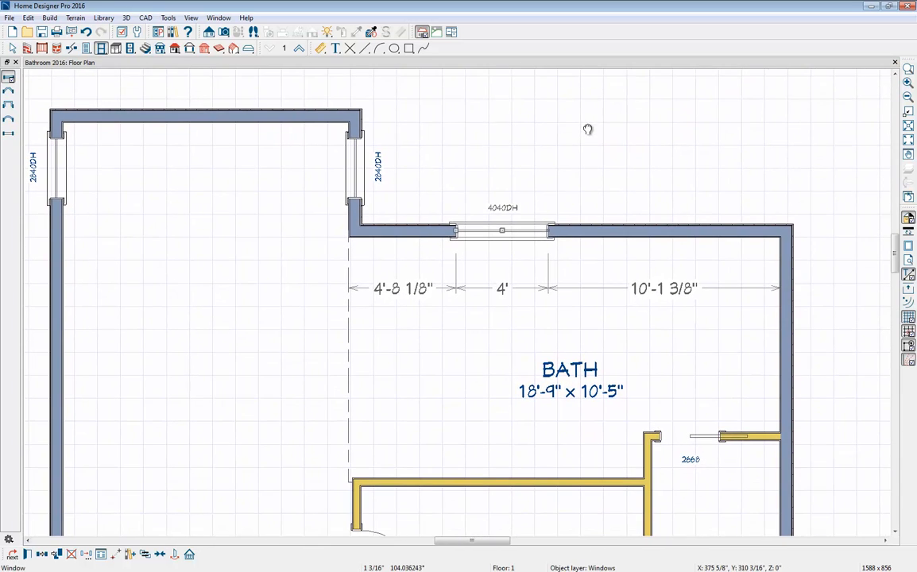
pyautogui.click(225, 34)
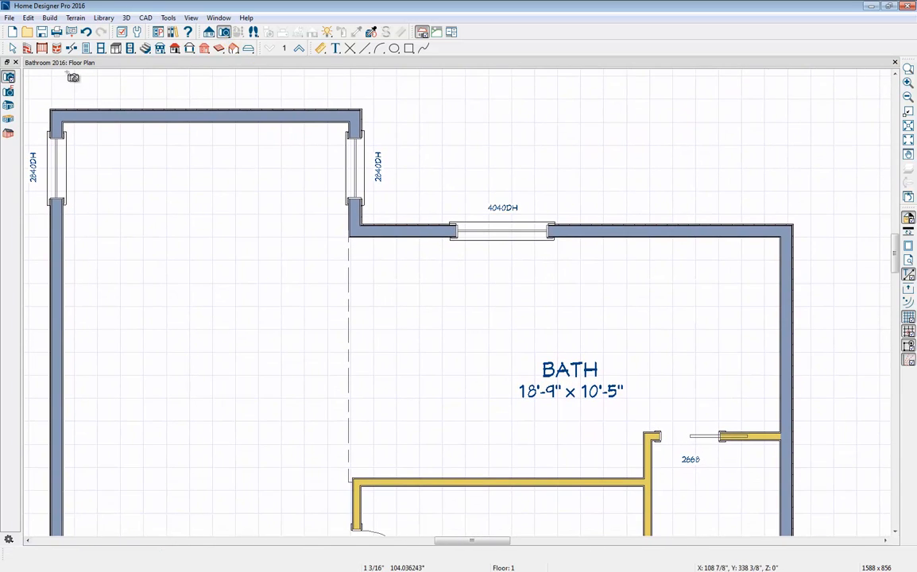
pyautogui.click(8, 78)
pyautogui.moveTo(271, 277); pyautogui.dragTo(433, 404)
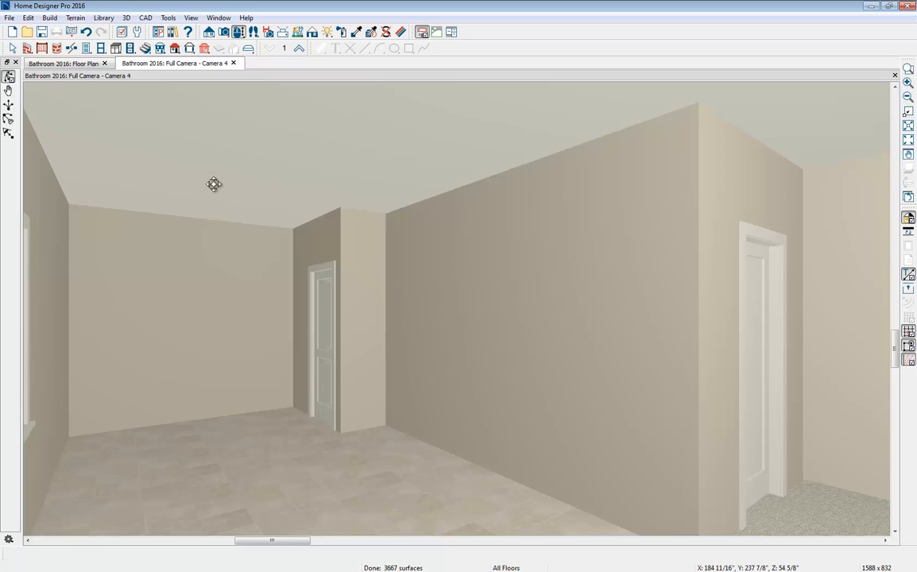
# - Place a full height cabinet at the far end of the long interior wall, in the corner beside the pocket door's room
pyautogui.click(116, 49)
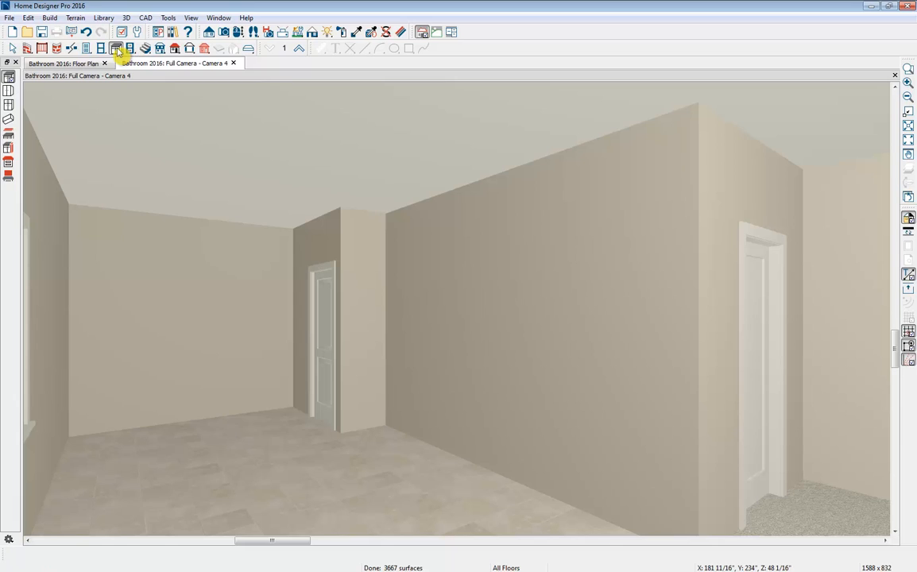
pyautogui.click(9, 105)
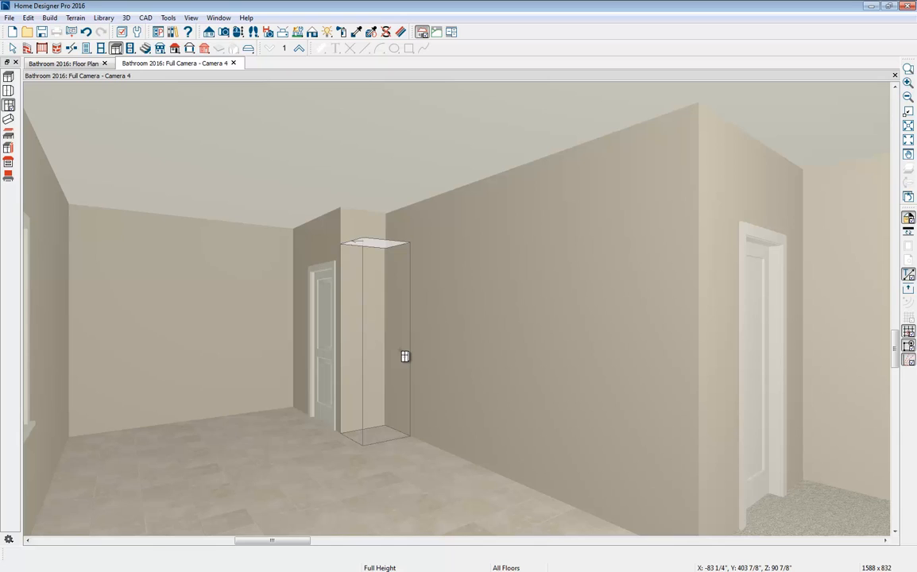
pyautogui.click(405, 356)
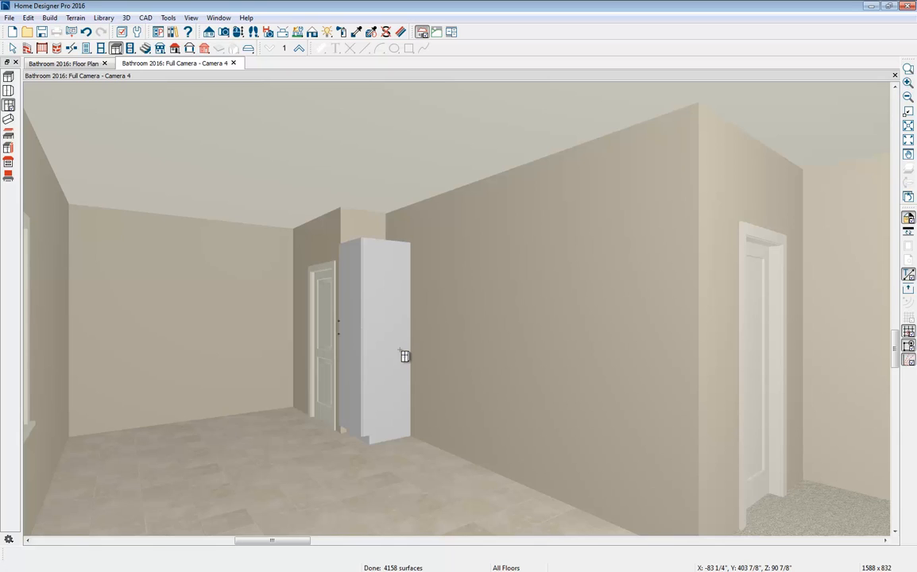
# - Set the full height cabinet's toe kick to 1" high and 0" deep
pyautogui.click(387, 357)
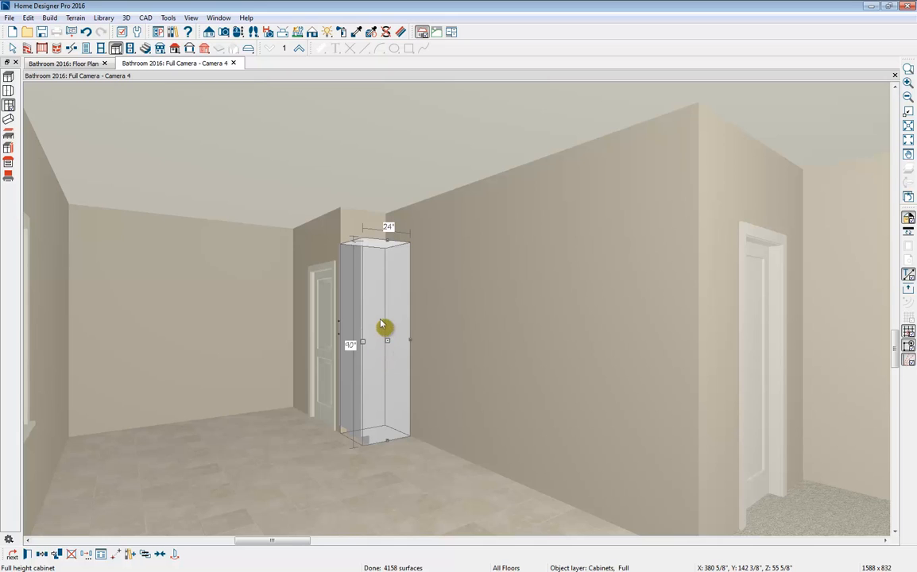
pyautogui.doubleClick(381, 324)
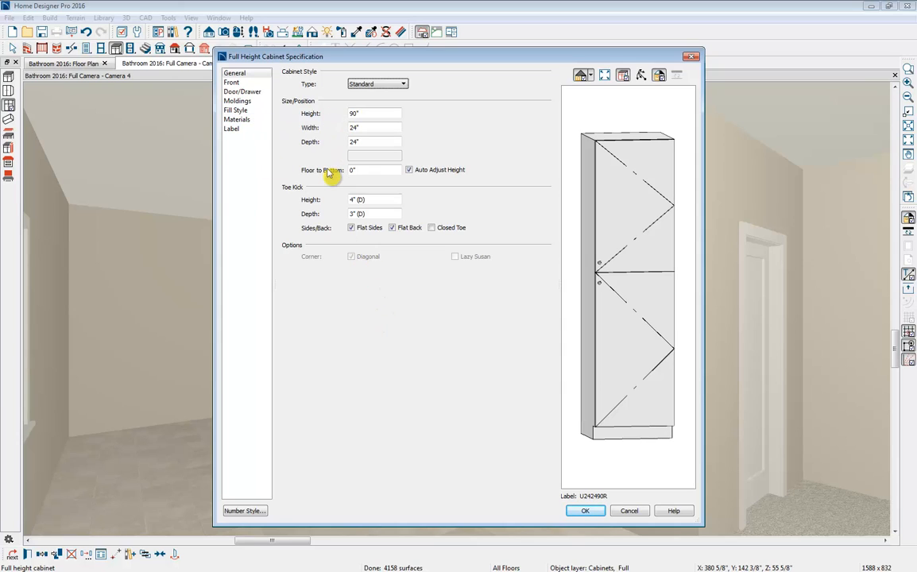
pyautogui.moveTo(383, 200); pyautogui.dragTo(342, 205)
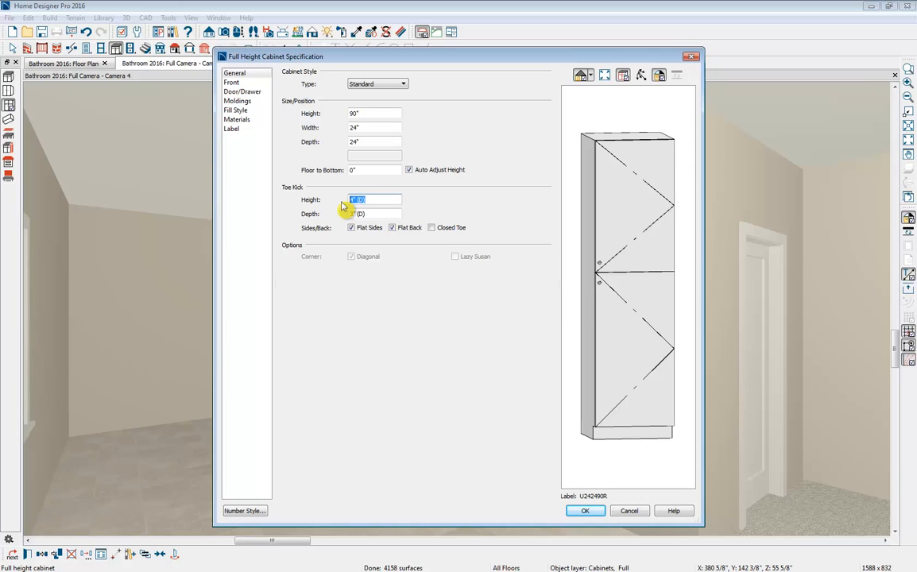
pyautogui.write('1')
pyautogui.click(370, 215)
pyautogui.moveTo(377, 215); pyautogui.dragTo(344, 214)
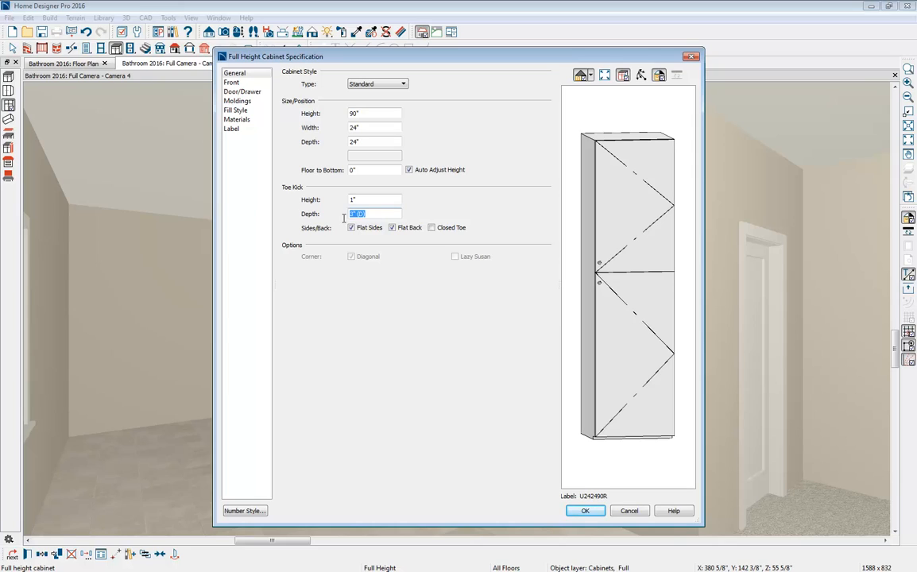
pyautogui.write('0')
pyautogui.click(365, 202)
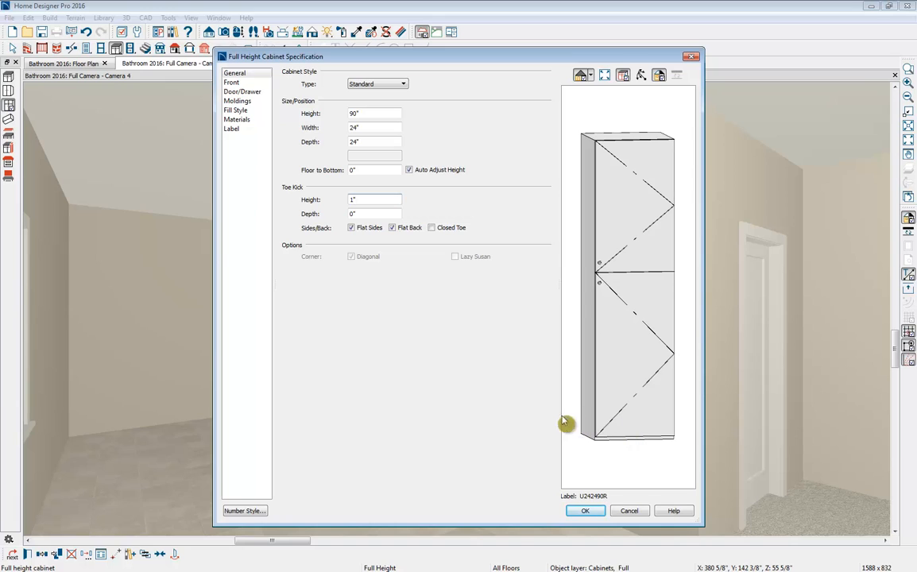
# - Change both the upper and lower doors on the full height cabinet's front to Auto Left Door
pyautogui.click(238, 84)
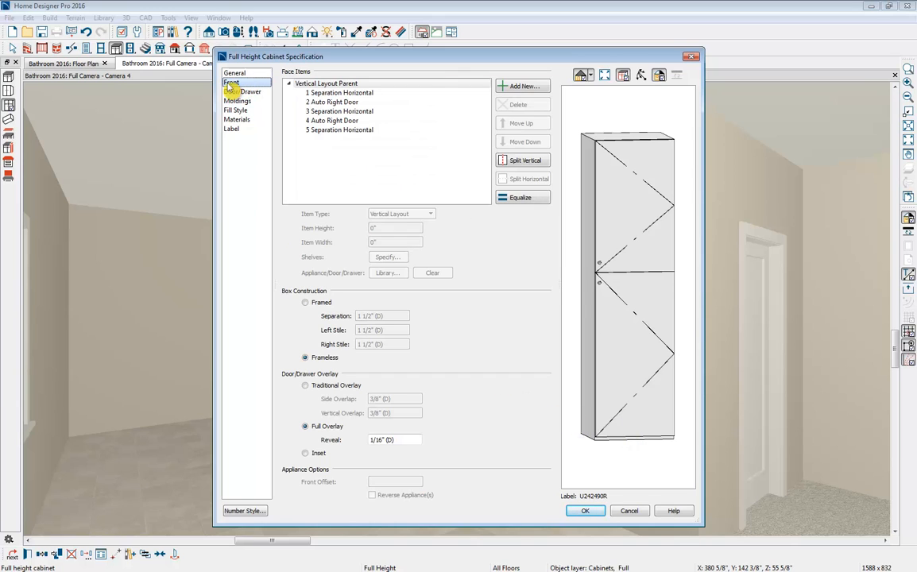
pyautogui.click(334, 103)
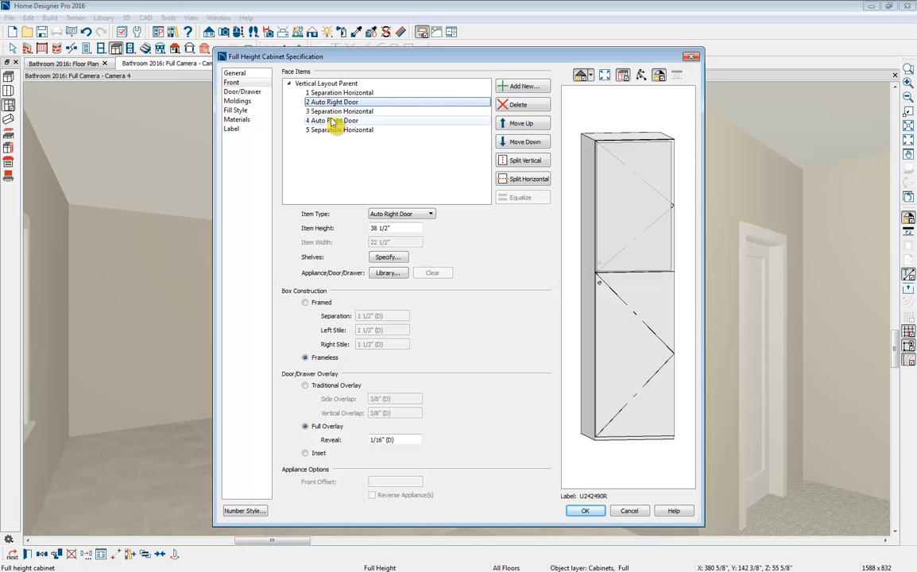
pyautogui.click(404, 219)
pyautogui.click(406, 293)
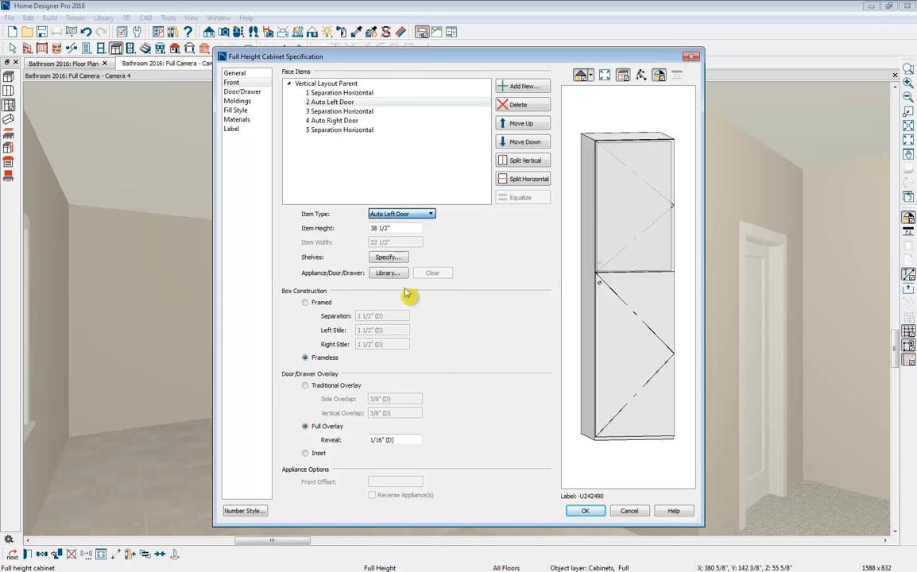
pyautogui.click(314, 120)
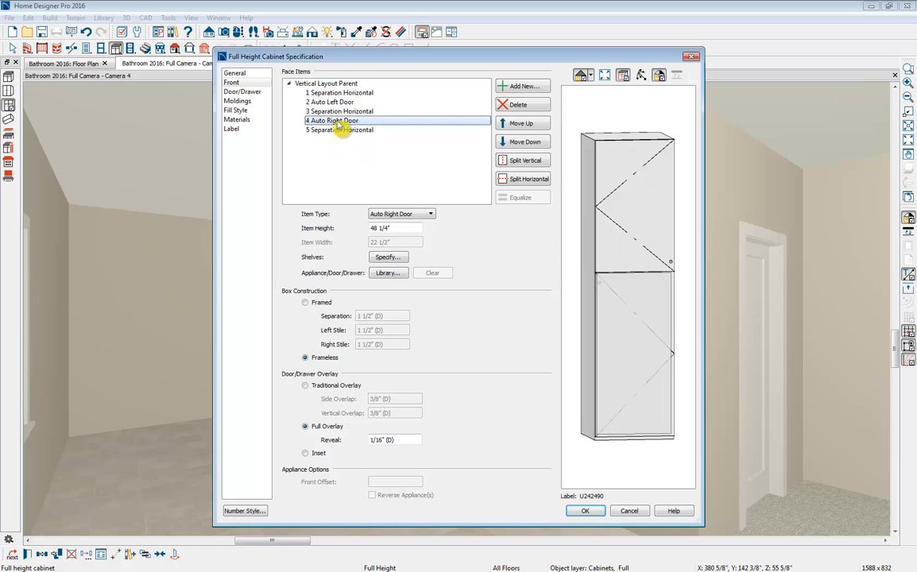
pyautogui.click(414, 213)
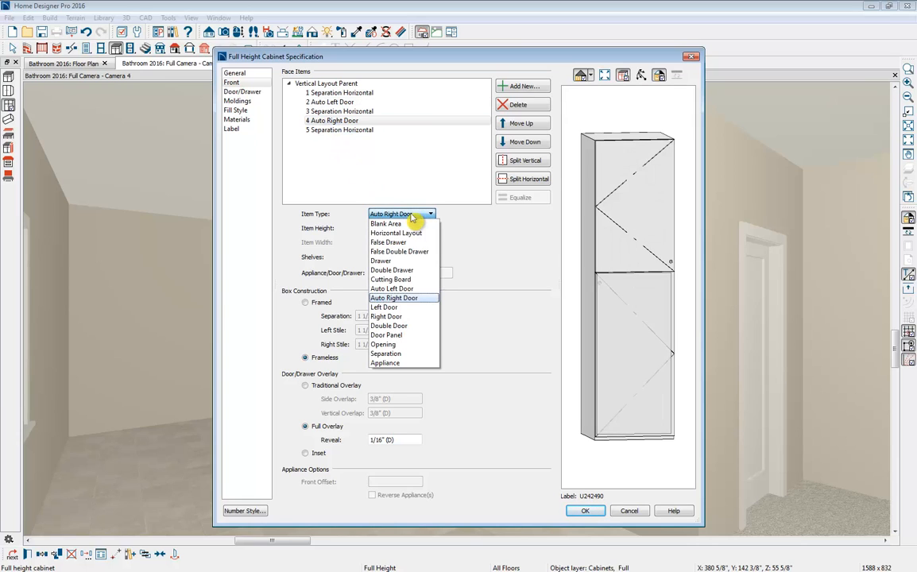
pyautogui.click(406, 289)
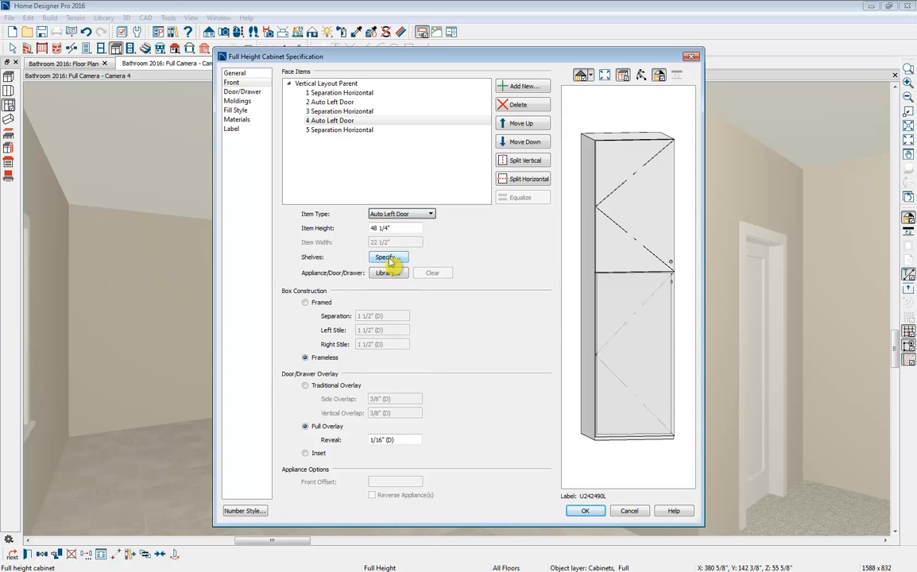
# - Examine the manual shelf settings and available shelf types for the full height cabinet's lower door section
pyautogui.click(388, 258)
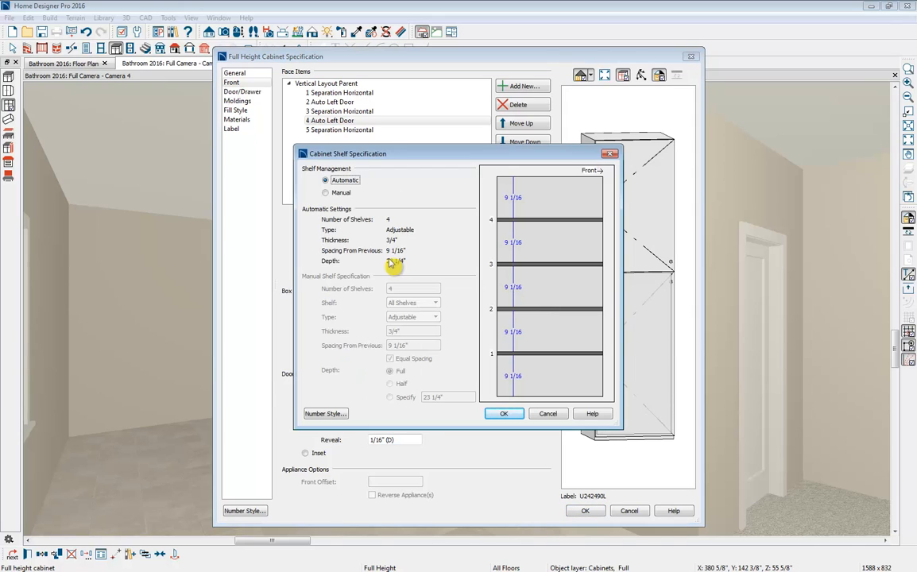
pyautogui.click(326, 193)
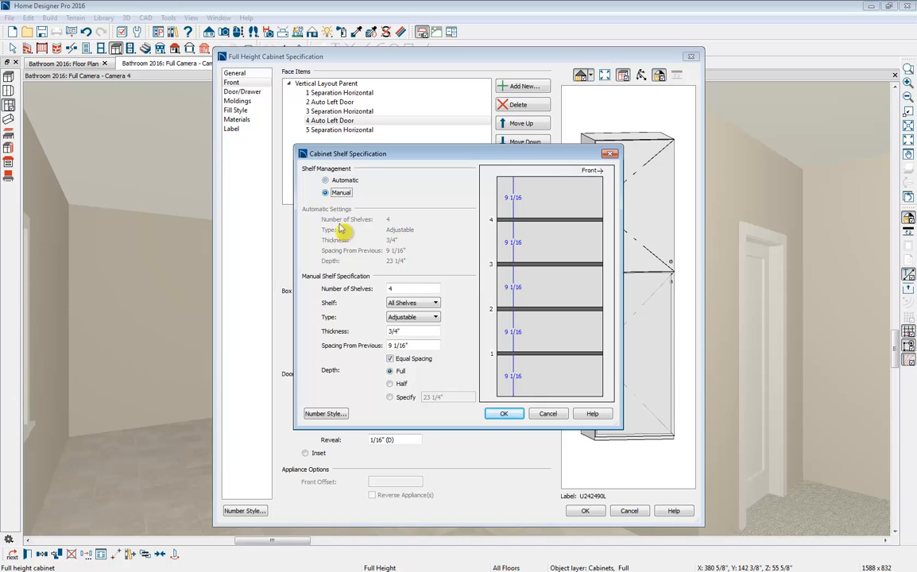
pyautogui.doubleClick(390, 289)
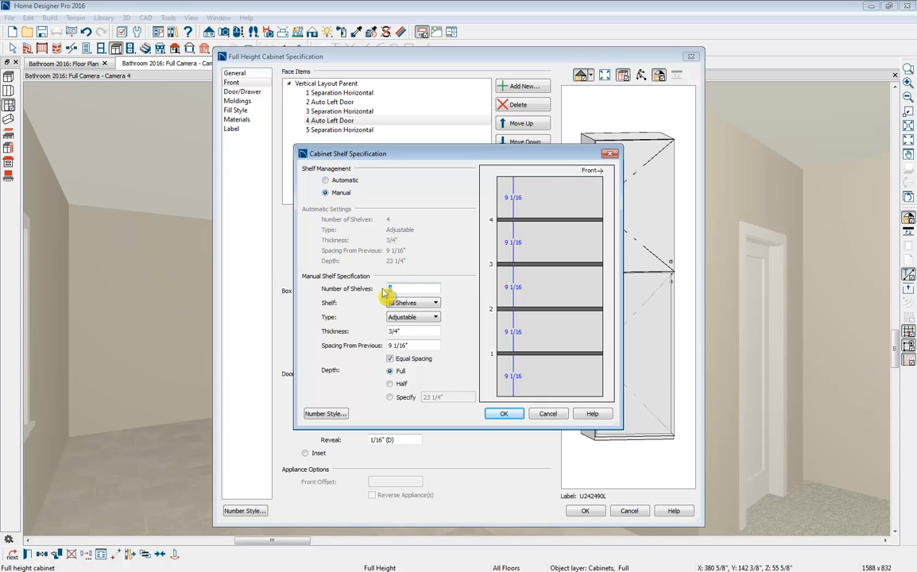
pyautogui.click(435, 317)
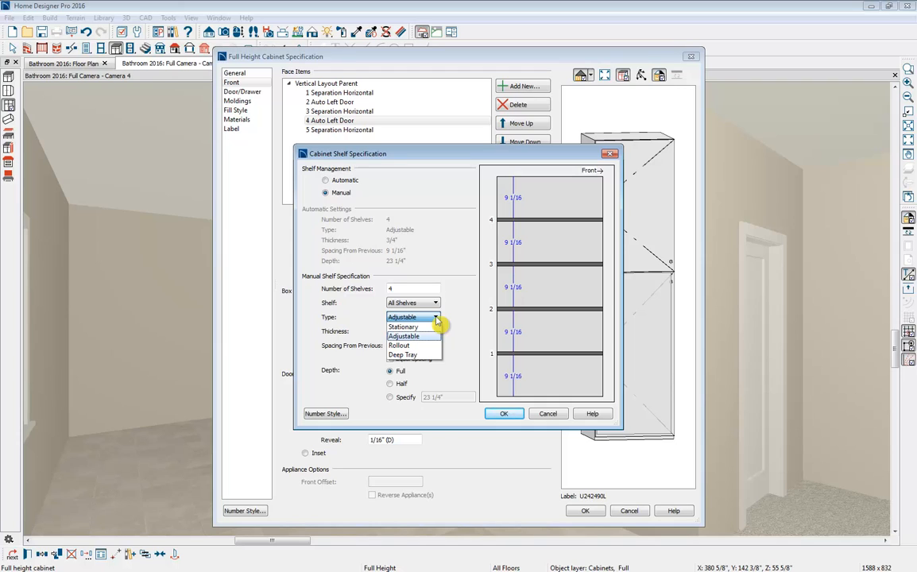
pyautogui.click(436, 318)
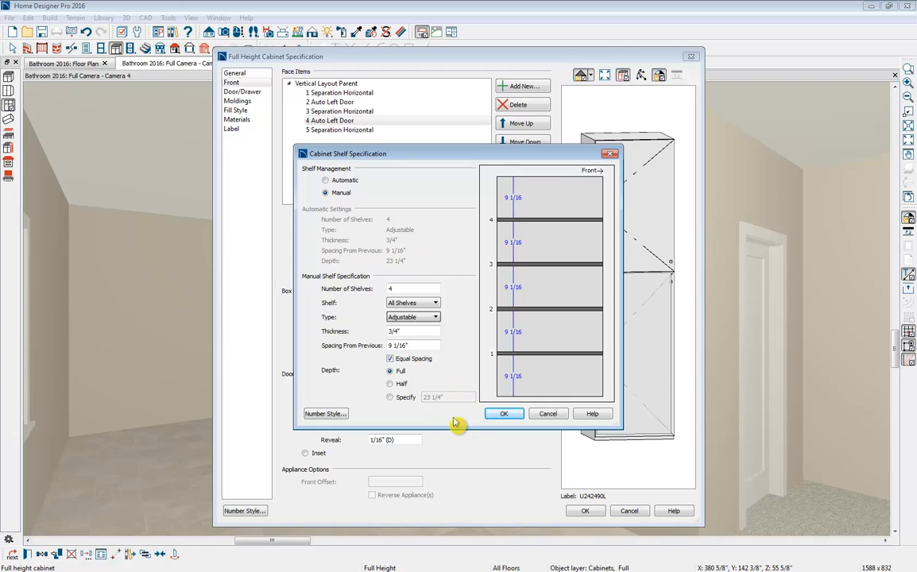
pyautogui.click(548, 413)
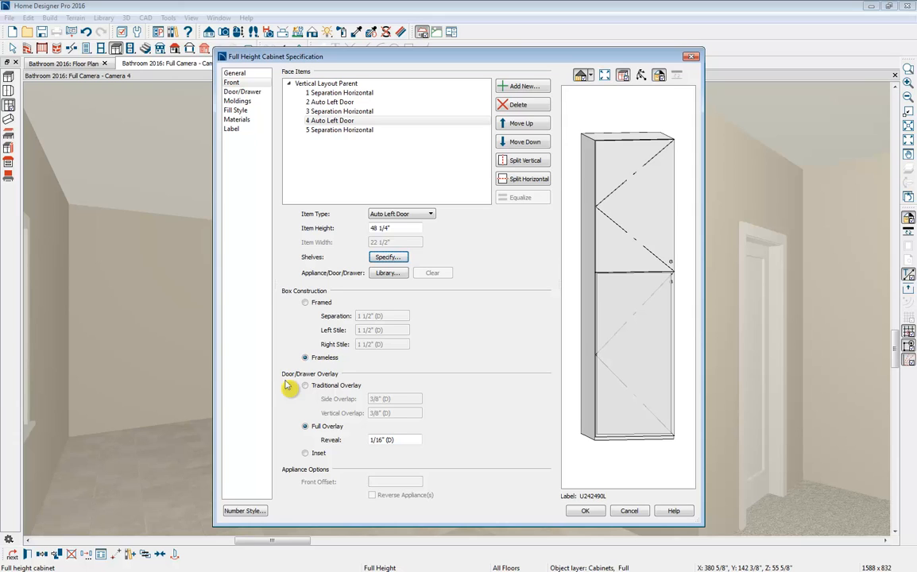
# - Set the cabinet's door style to Framed Doors with Glass Doors enabled, and its door handles to Pull (Vertical)
pyautogui.click(245, 94)
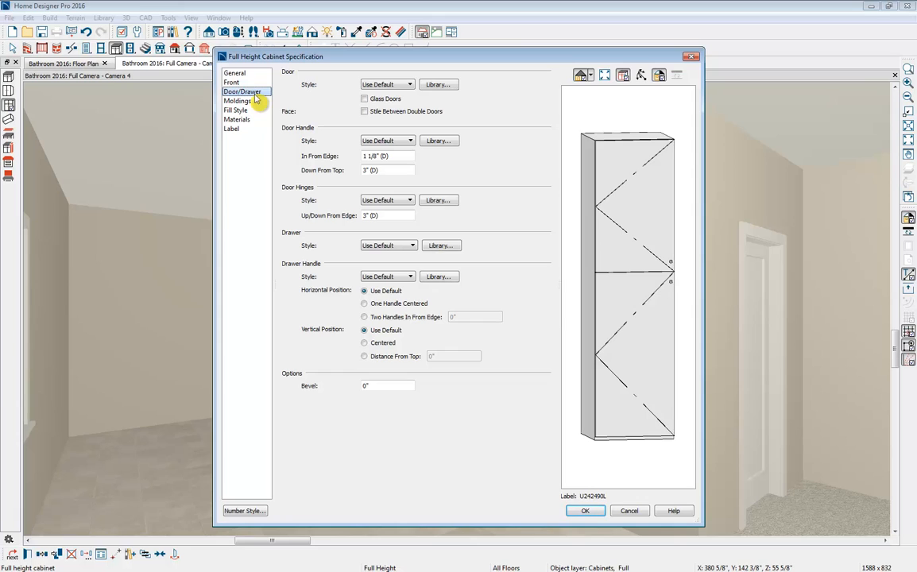
pyautogui.click(386, 84)
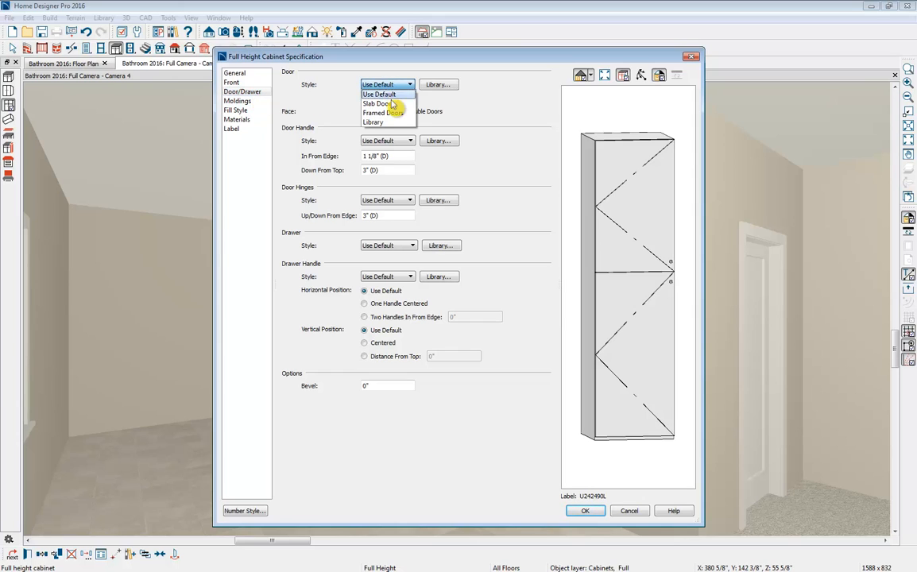
pyautogui.click(414, 116)
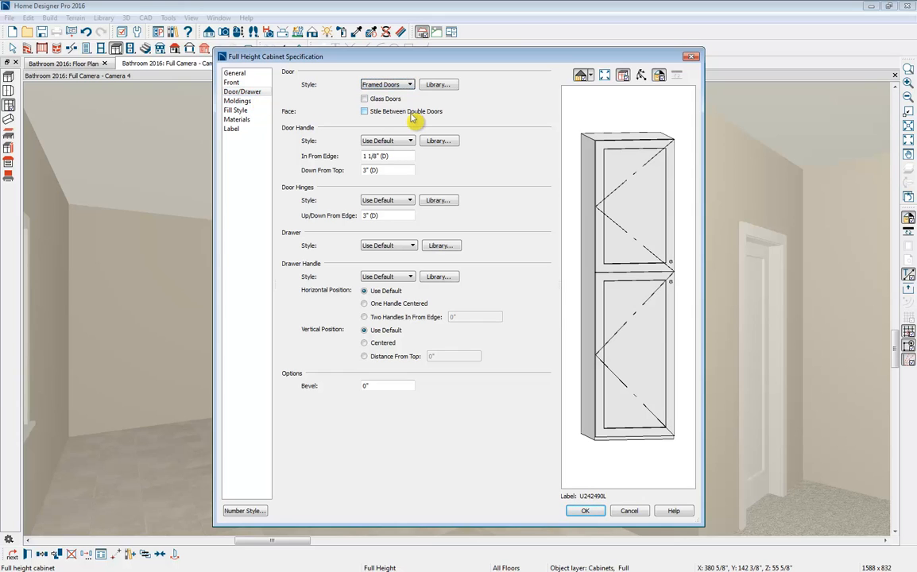
pyautogui.click(397, 100)
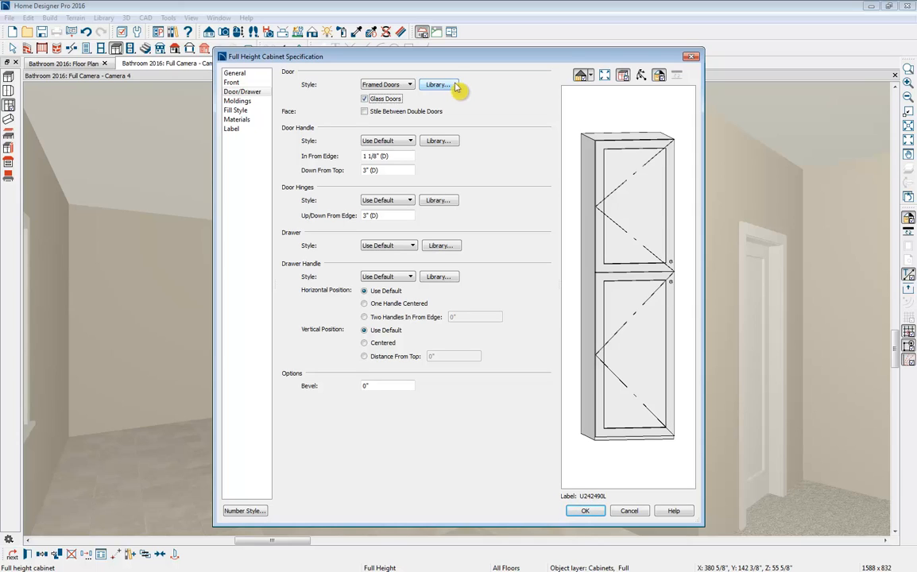
pyautogui.click(386, 141)
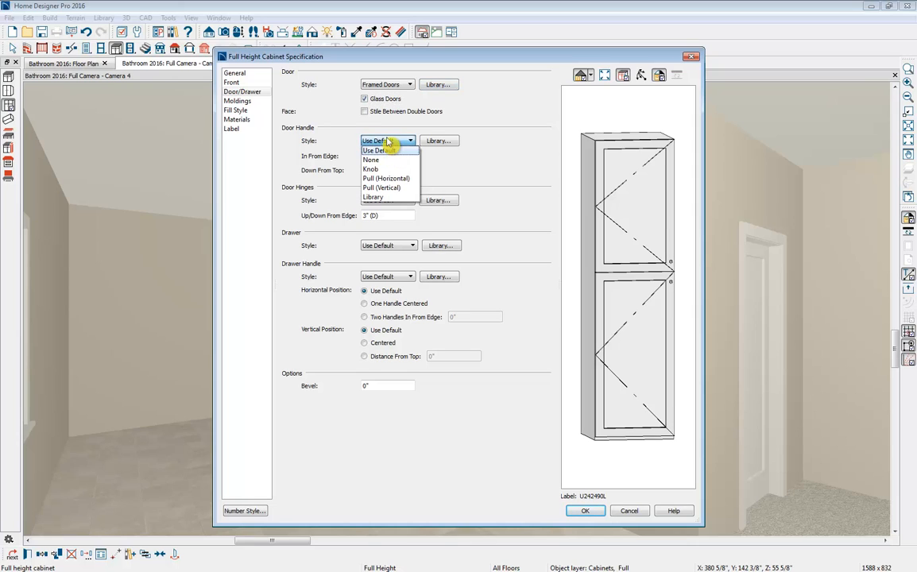
pyautogui.click(383, 188)
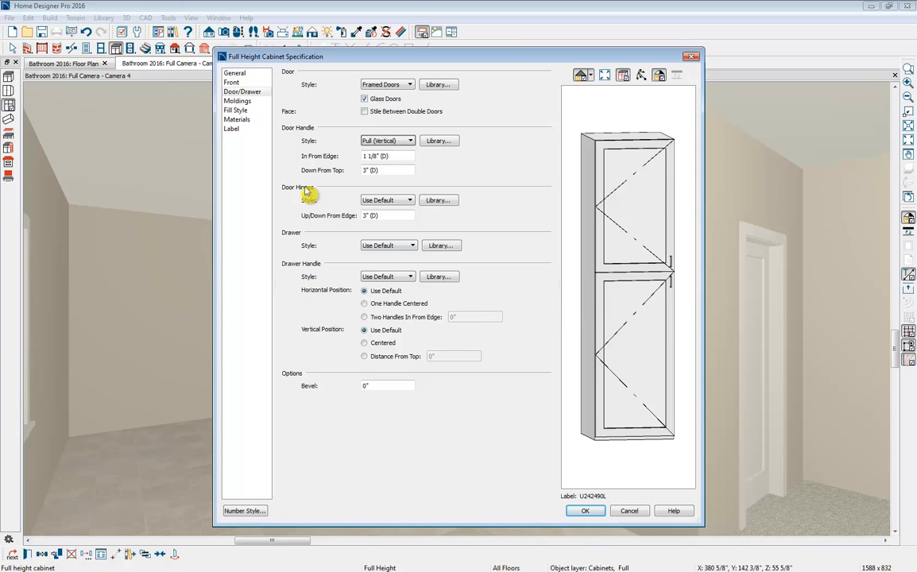
# - Assign the Frosted Glass library material to the cabinet's Cab Glass component and apply the full height cabinet's specification
pyautogui.click(236, 102)
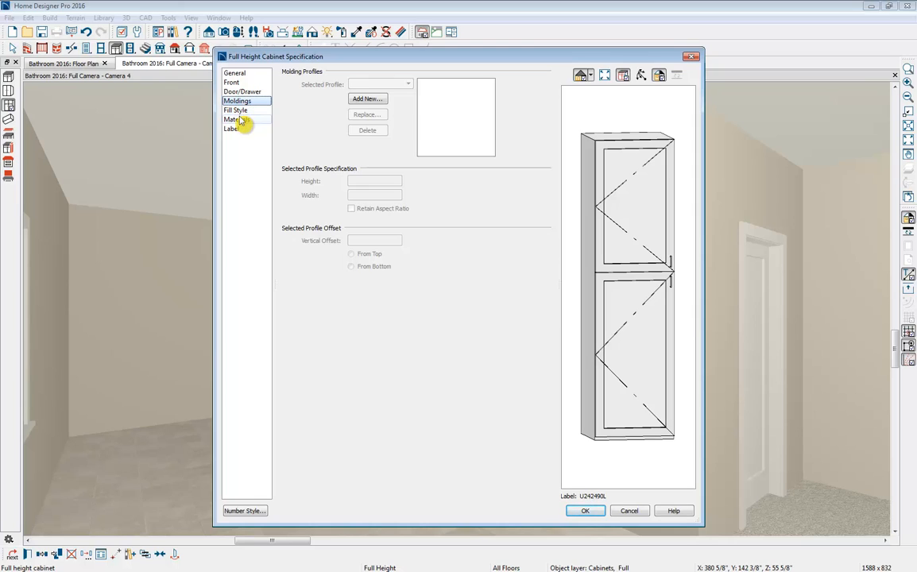
pyautogui.click(241, 121)
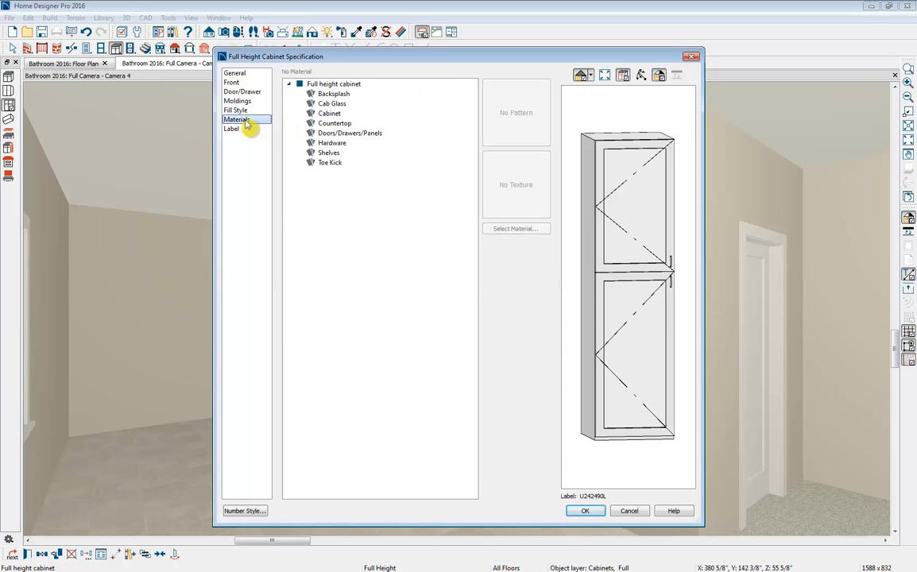
pyautogui.click(347, 105)
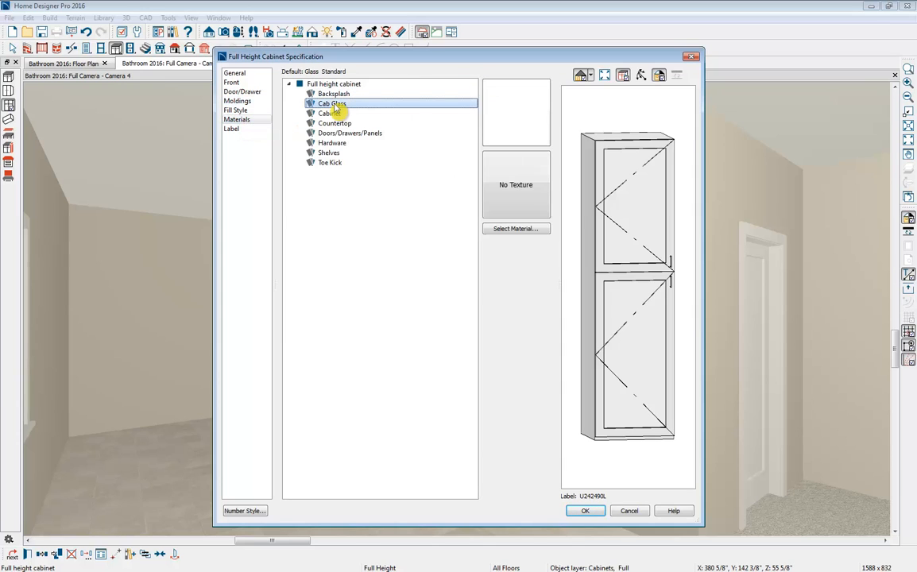
pyautogui.click(531, 230)
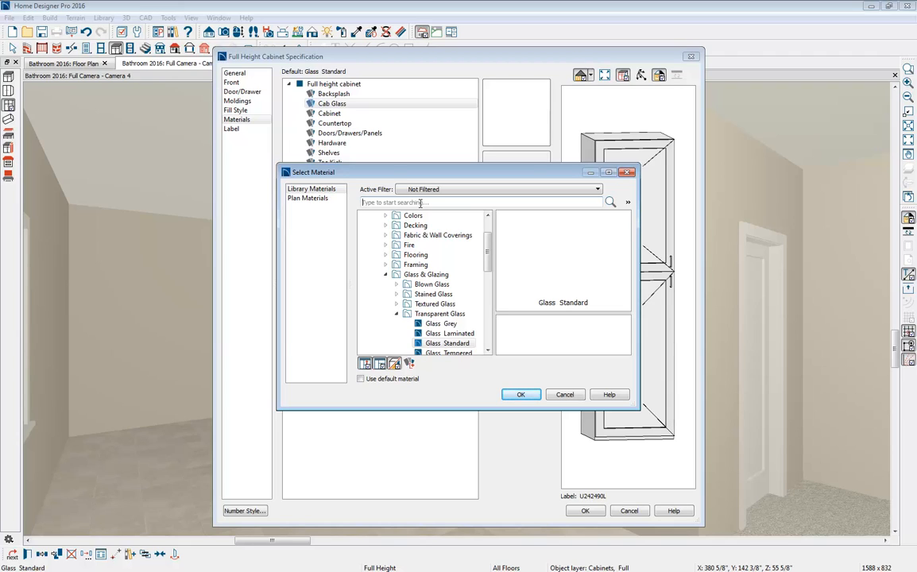
pyautogui.click(420, 203)
pyautogui.write('frosted glass')
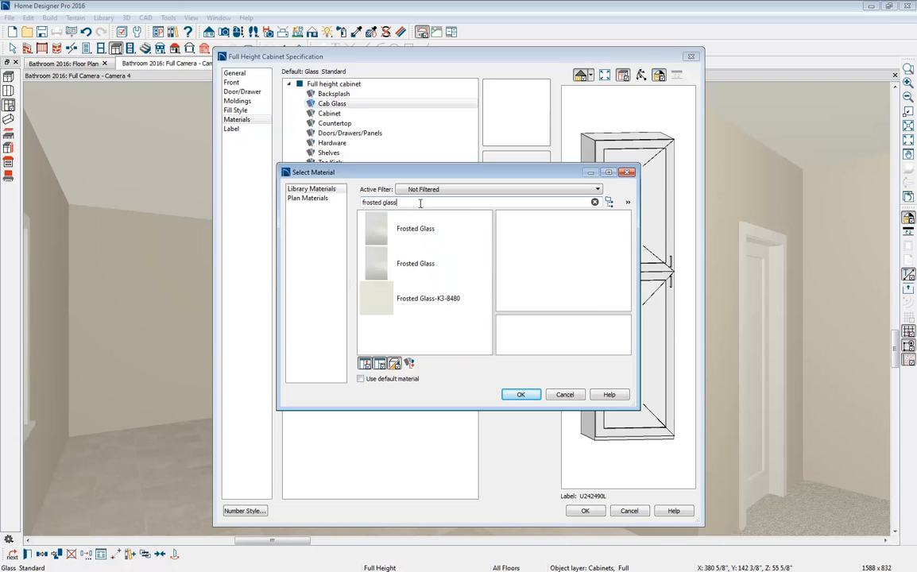
pyautogui.click(370, 229)
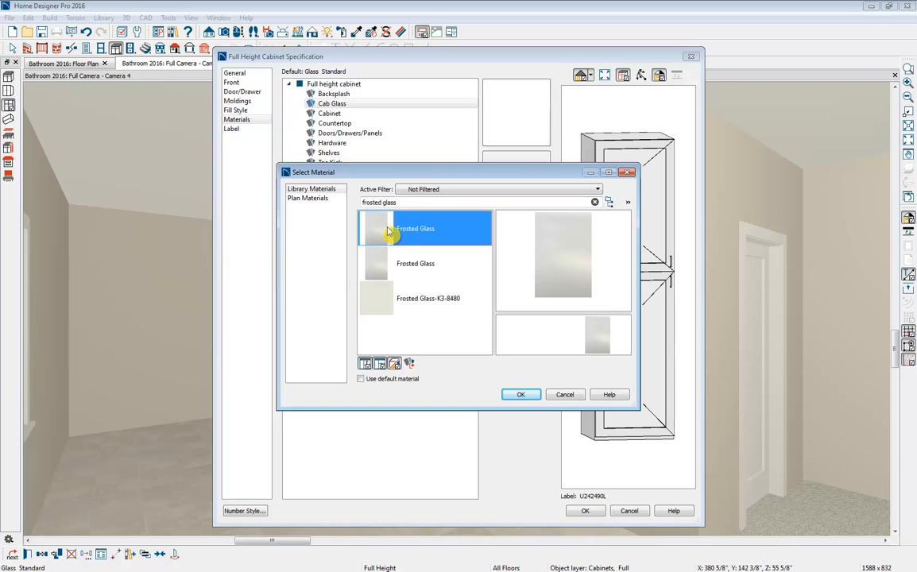
pyautogui.click(531, 396)
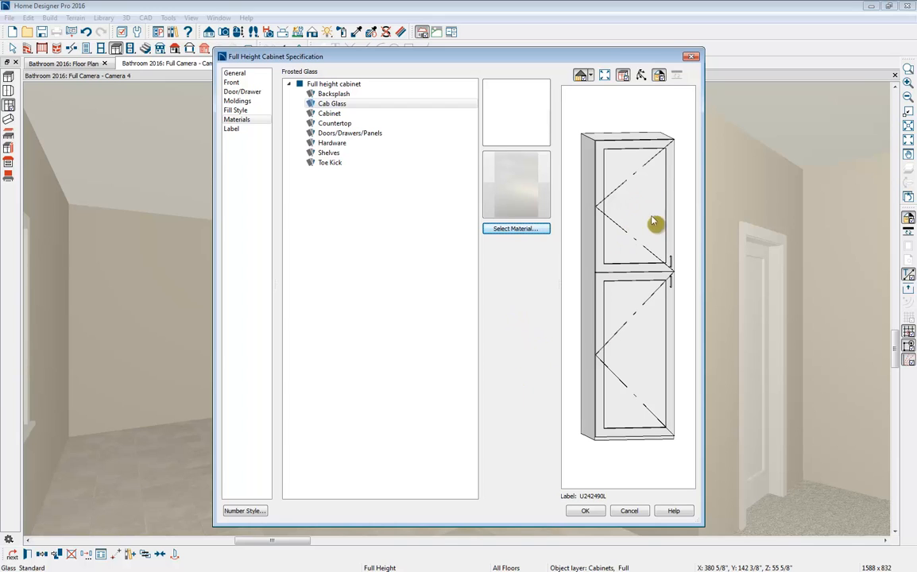
pyautogui.click(586, 512)
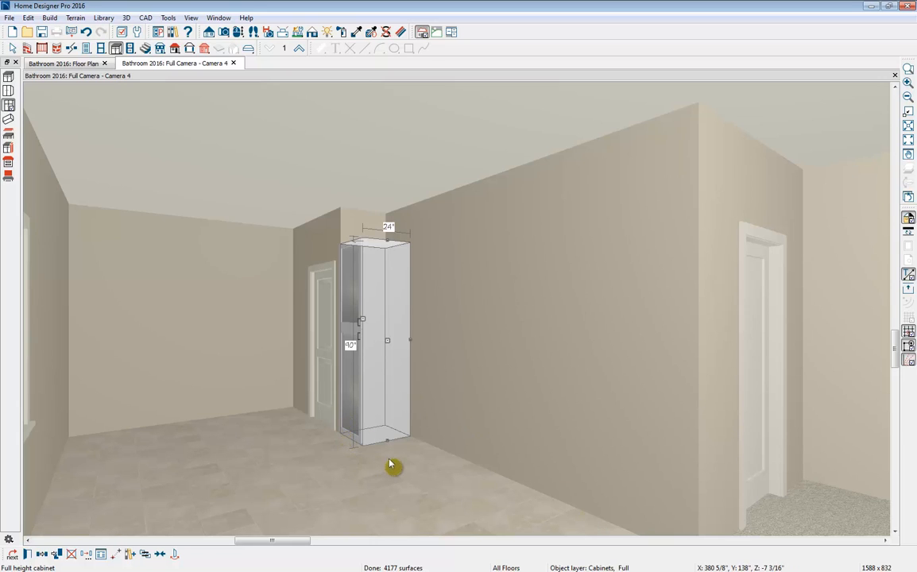
pyautogui.click(433, 471)
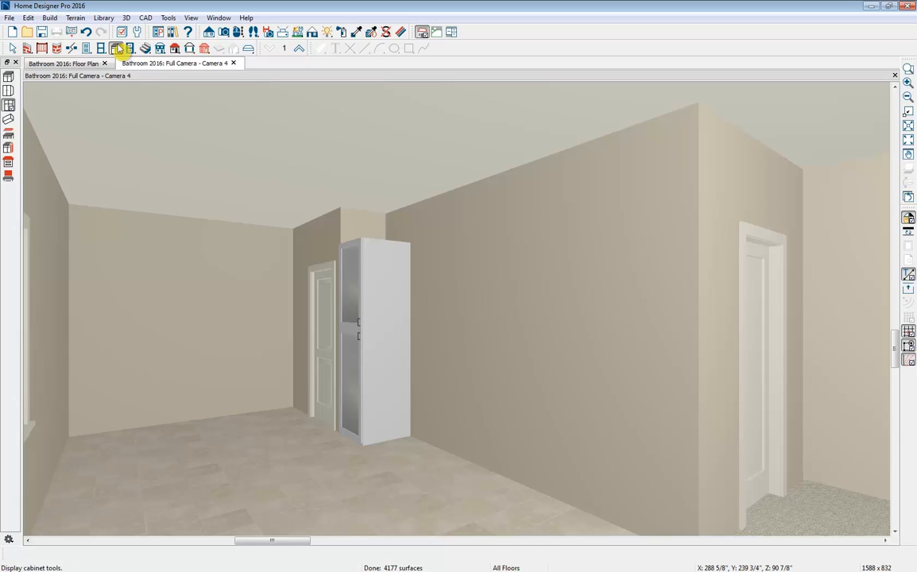
# - Try a base cabinet beside the full height cabinet, compare it with the Floating Cabinets reference photo, and remove it
pyautogui.click(10, 78)
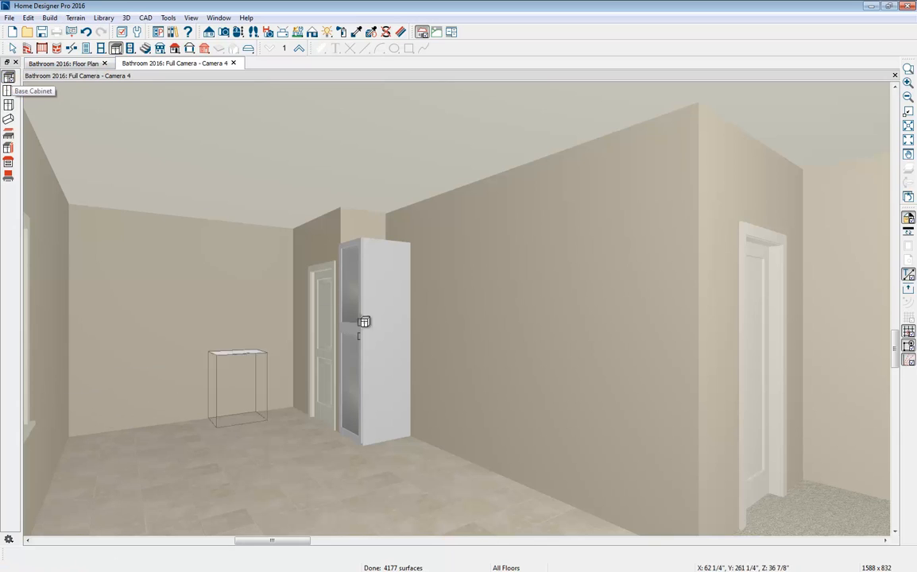
pyautogui.click(428, 371)
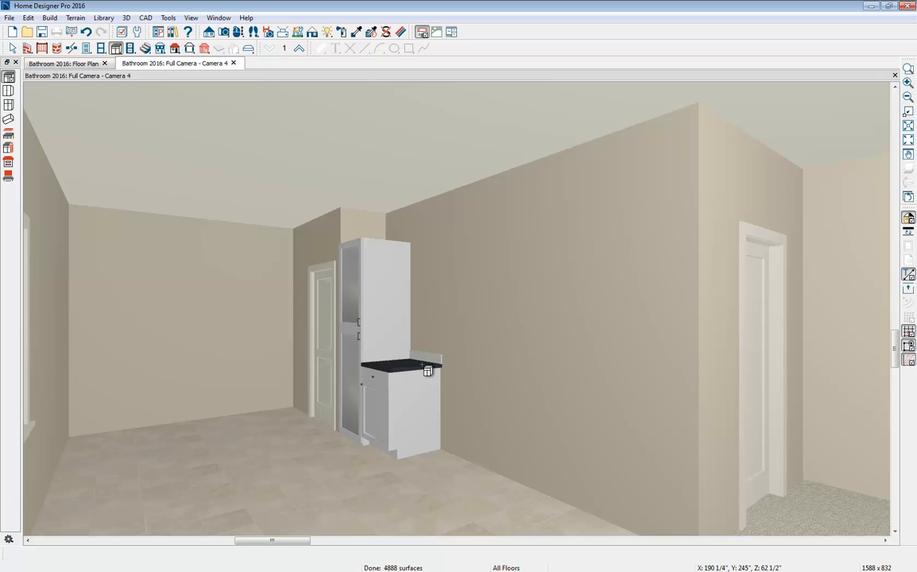
pyautogui.click(810, 391)
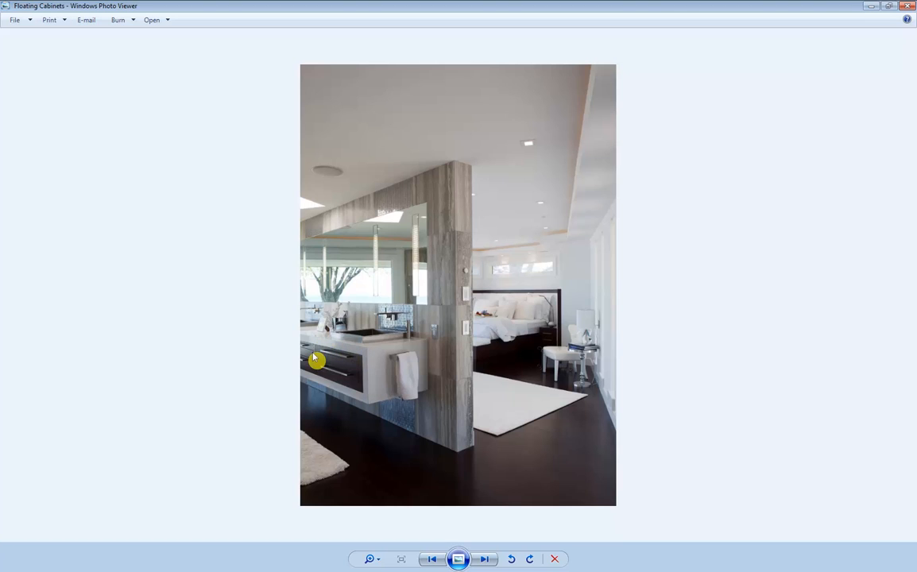
pyautogui.click(870, 7)
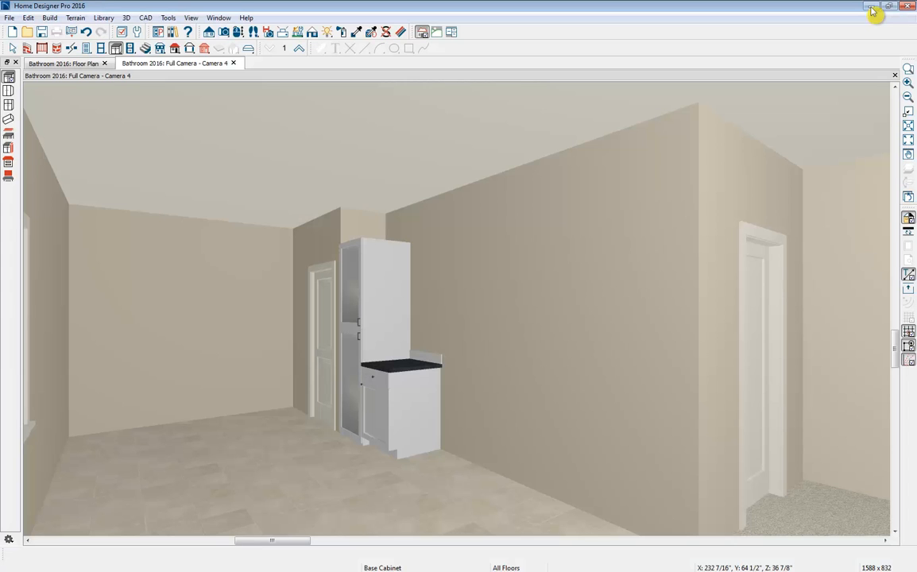
pyautogui.click(422, 400)
pyautogui.press('Delete')
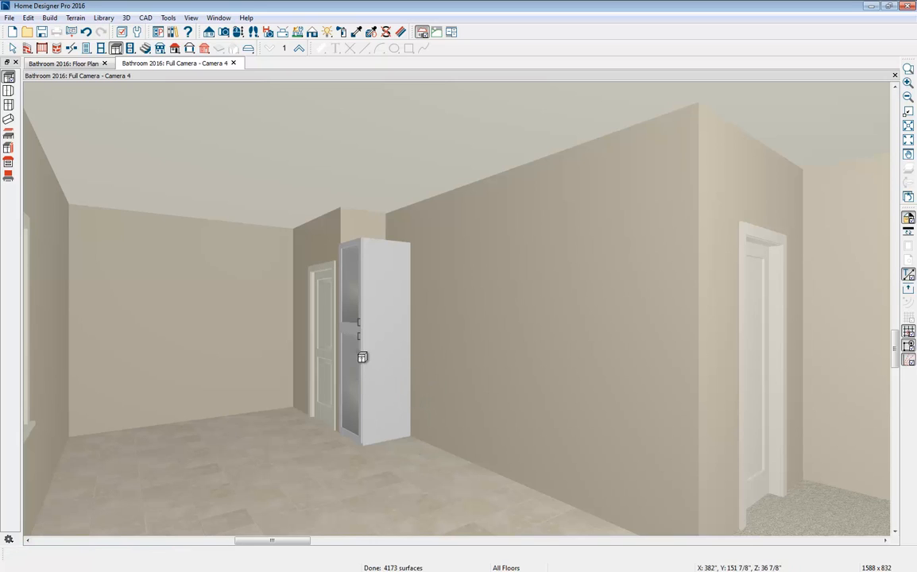
# - Set the base cabinet defaults to a height of 21" and a floor to bottom distance of 15"
pyautogui.click(28, 18)
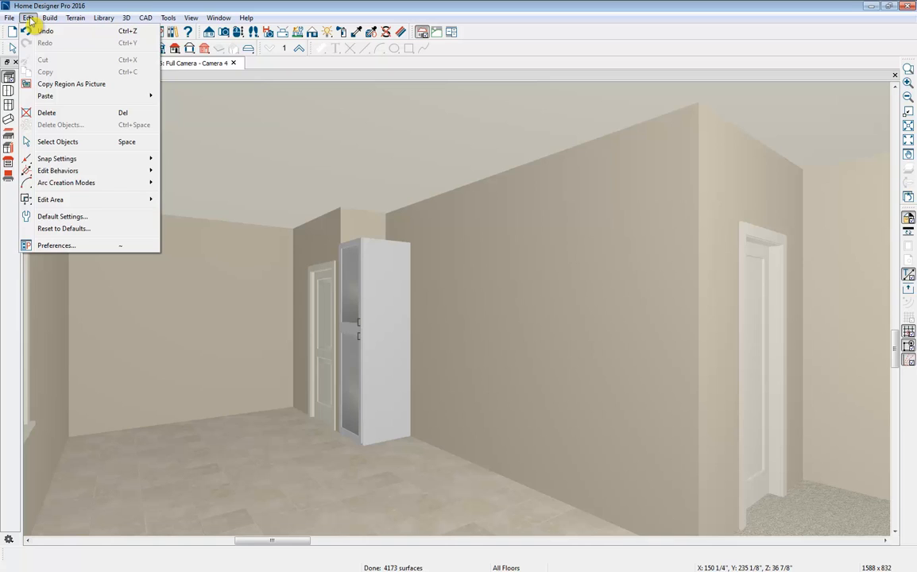
pyautogui.click(57, 218)
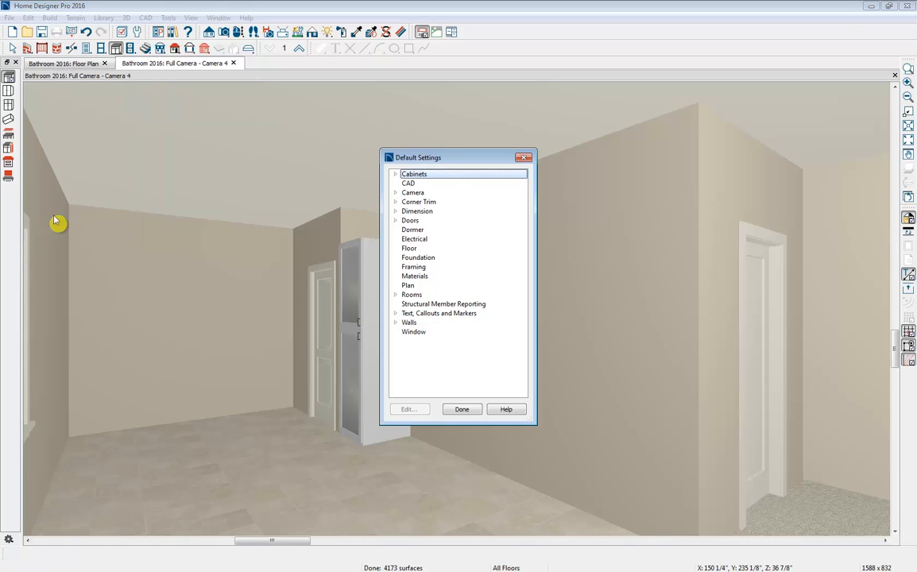
pyautogui.click(395, 174)
pyautogui.click(433, 194)
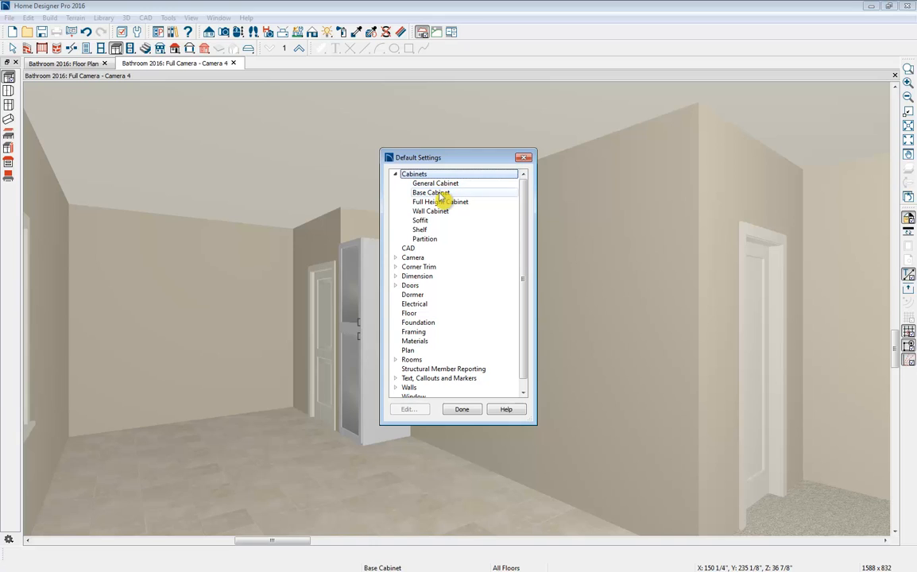
pyautogui.doubleClick(440, 195)
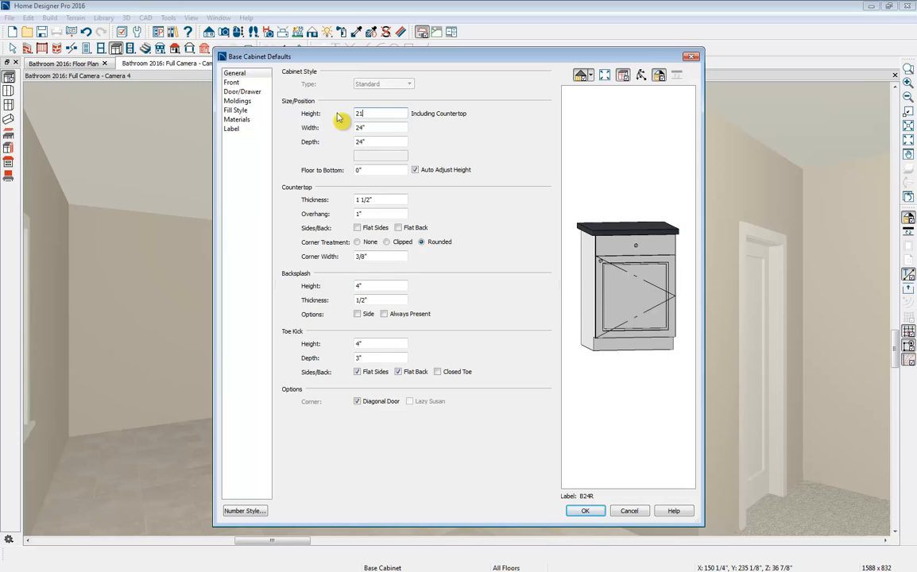
pyautogui.press('Tab')
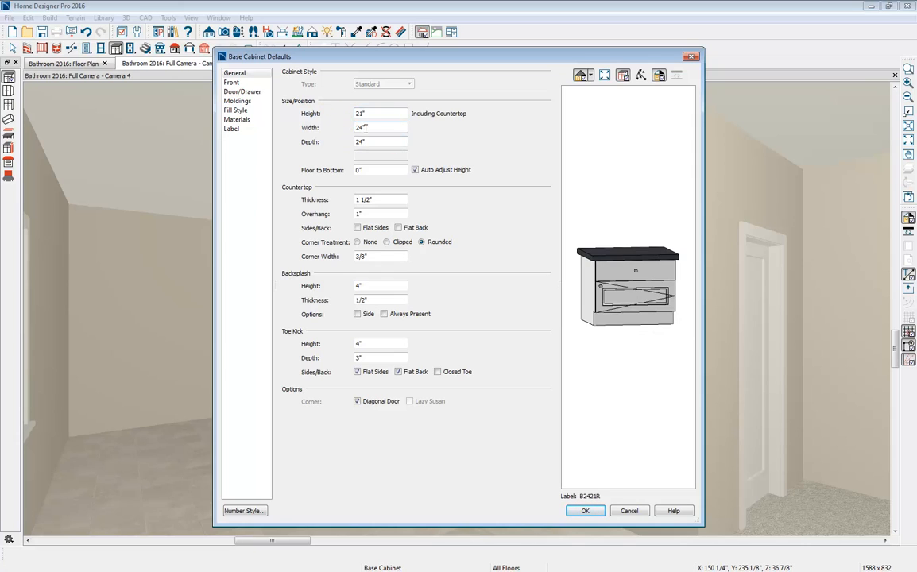
pyautogui.doubleClick(380, 170)
# - Set the default base cabinet countertop thickness to 3"
pyautogui.click(384, 199)
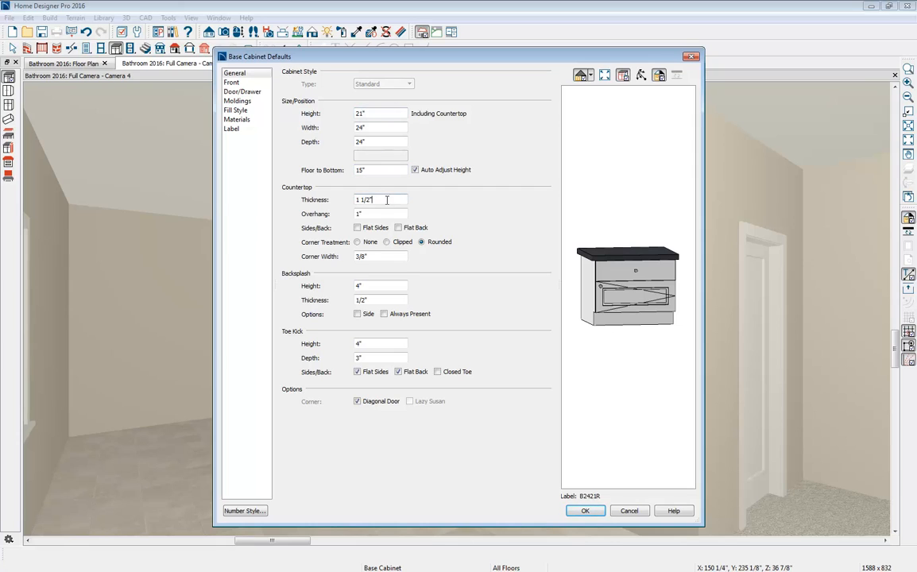
pyautogui.moveTo(387, 199); pyautogui.dragTo(317, 205)
pyautogui.write('3')
pyautogui.press('Tab')
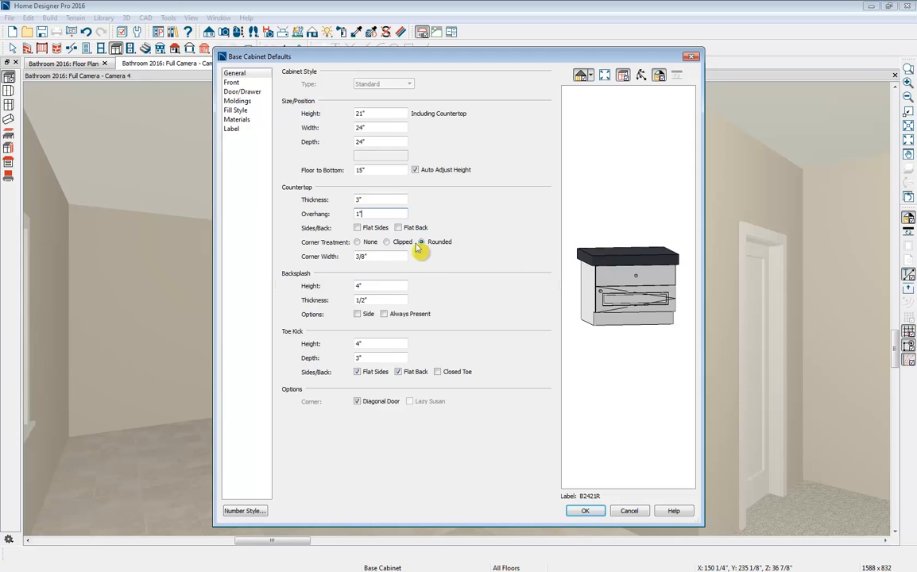
pyautogui.click(355, 216)
pyautogui.click(421, 241)
# - Set both the backsplash height and the toe kick height in the base cabinet defaults to 0"
pyautogui.doubleClick(391, 286)
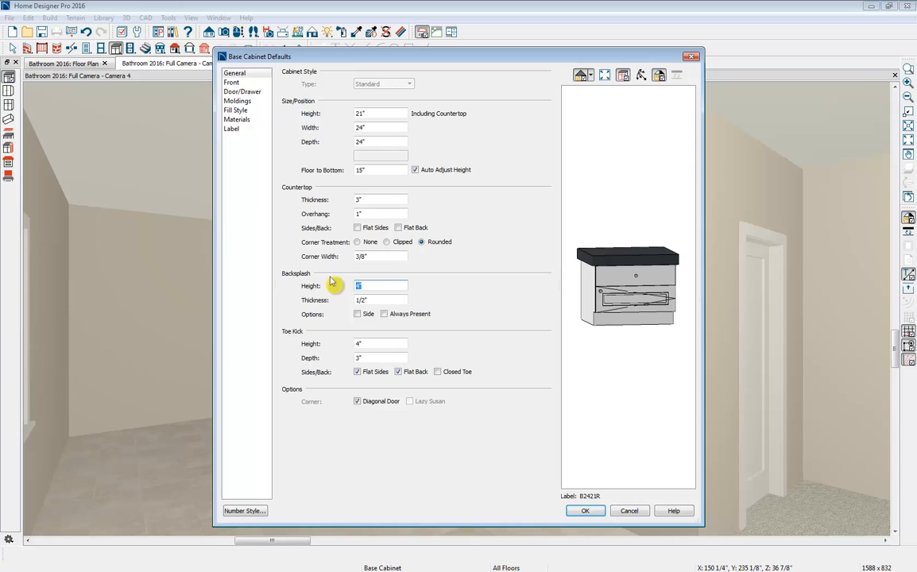
pyautogui.write('0')
pyautogui.click(384, 300)
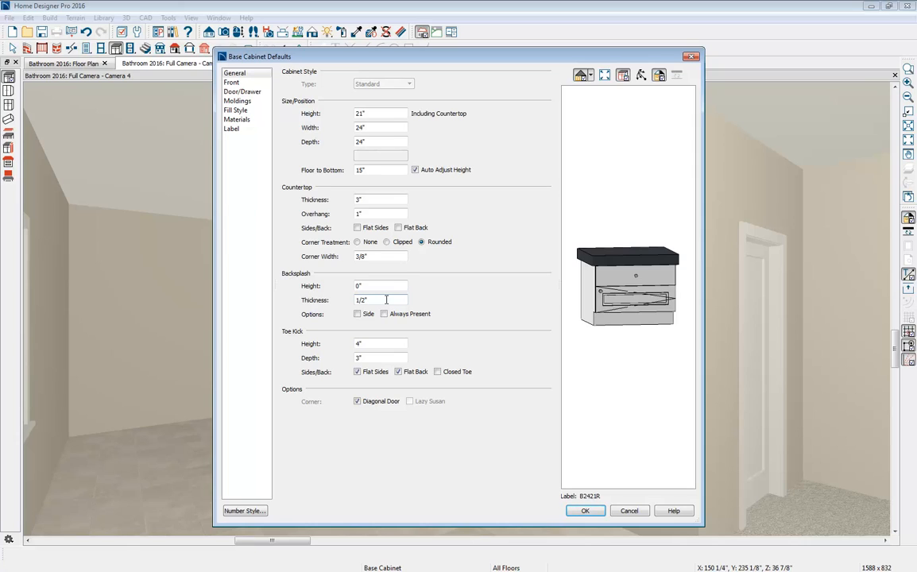
pyautogui.click(367, 343)
pyautogui.moveTo(367, 343); pyautogui.dragTo(354, 318)
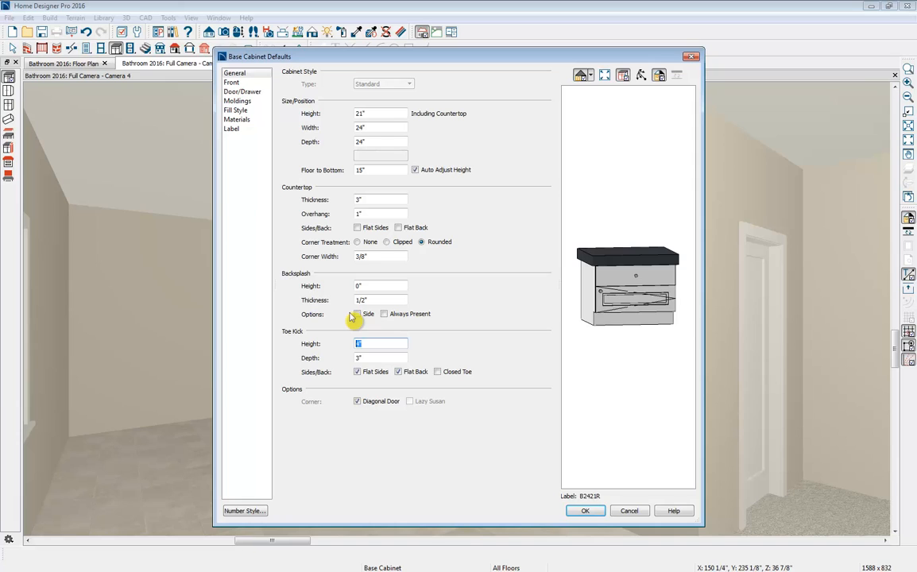
pyautogui.write('0')
pyautogui.click(372, 358)
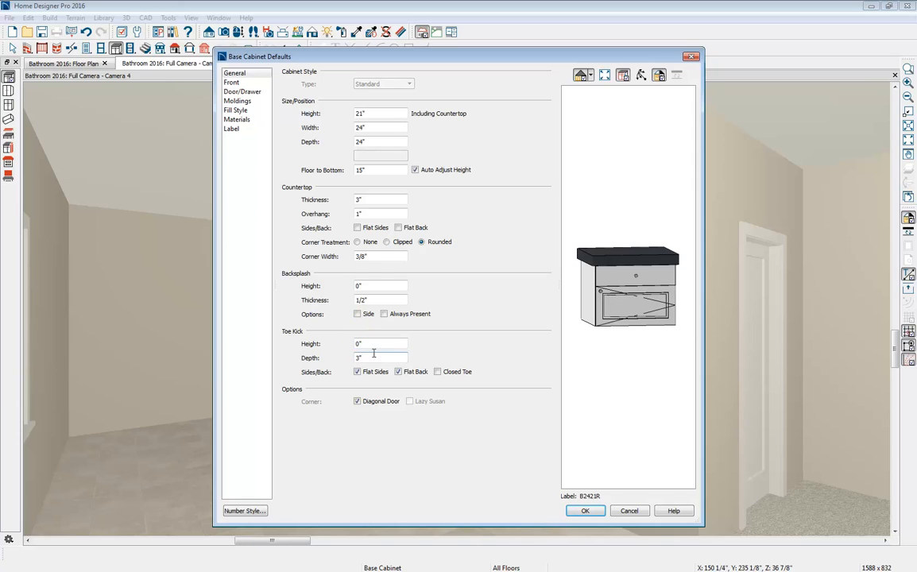
# - Delete the Auto Right Door below the drawer from the base cabinet's default front and apply the defaults
pyautogui.click(232, 83)
pyautogui.click(330, 103)
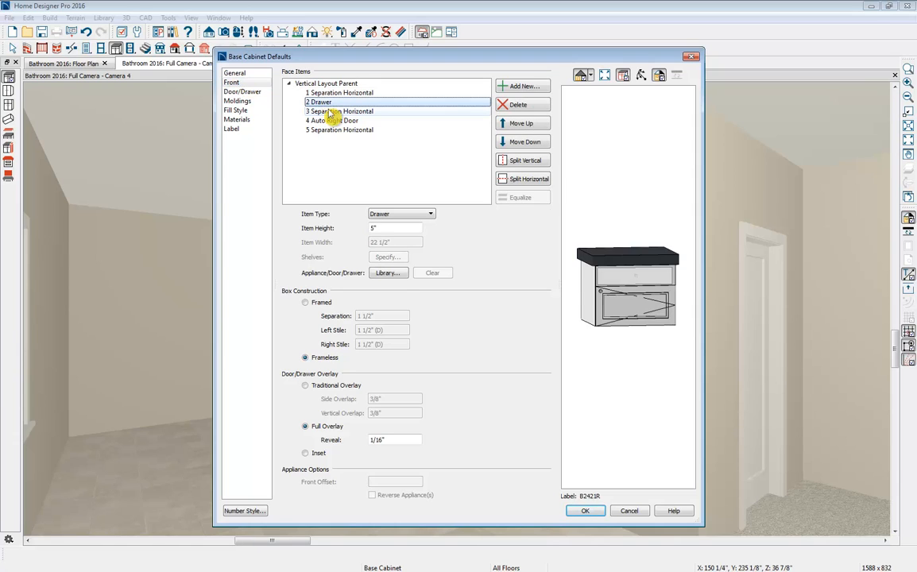
pyautogui.click(616, 310)
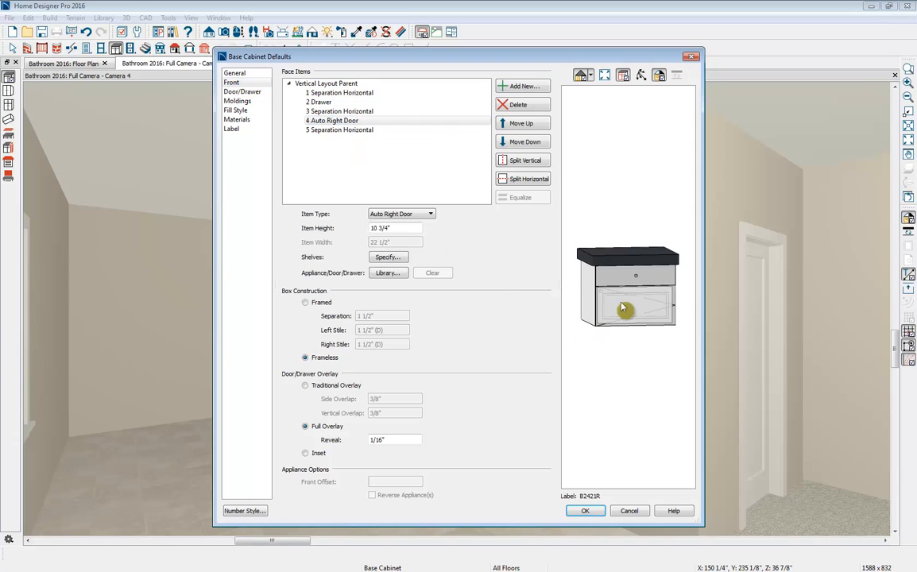
pyautogui.click(517, 106)
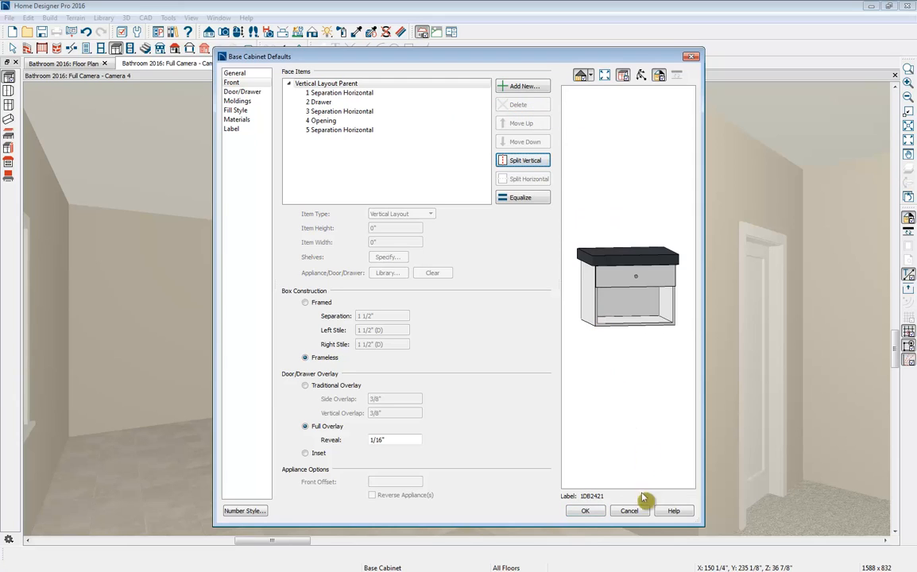
pyautogui.click(587, 511)
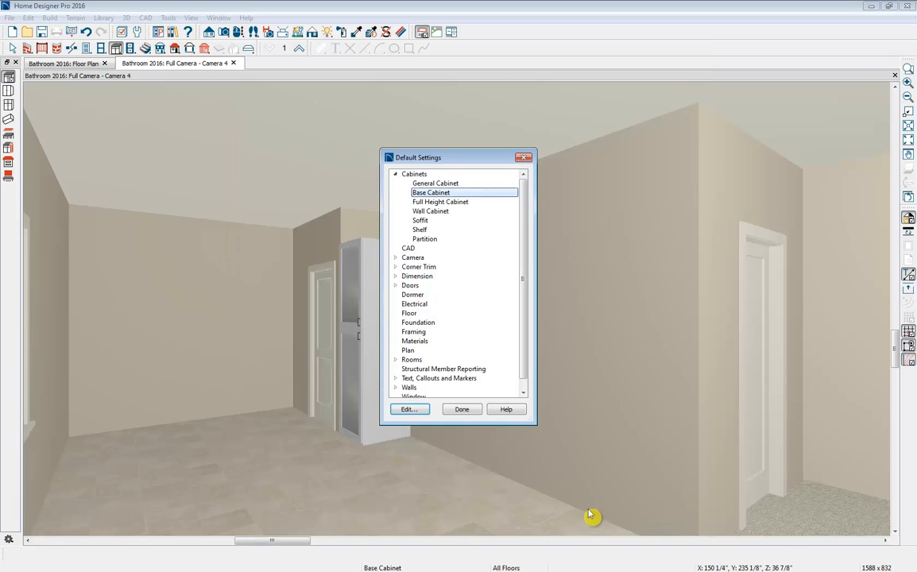
pyautogui.click(461, 409)
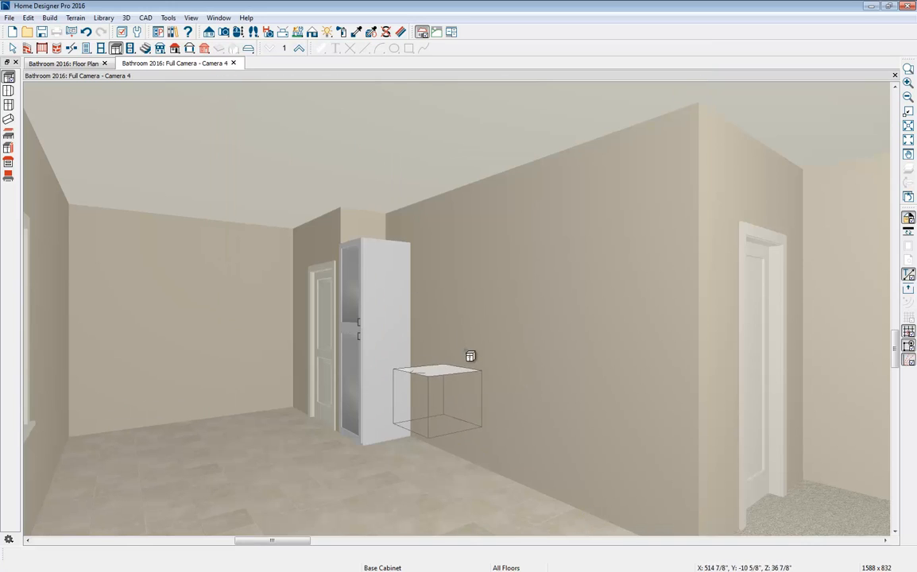
# - Place two base cabinets side by side along the wall next to the full height cabinet, slightly narrowing the first
pyautogui.click(416, 368)
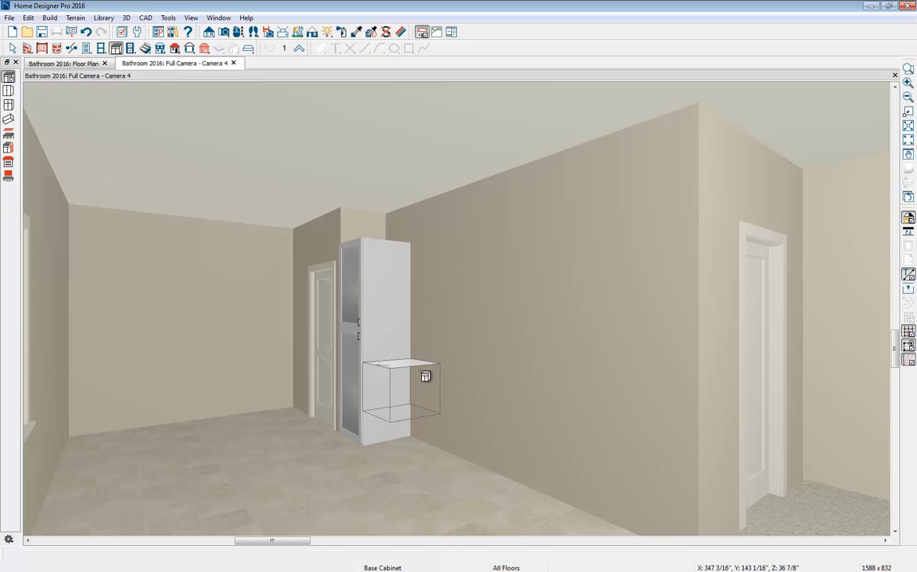
pyautogui.click(425, 374)
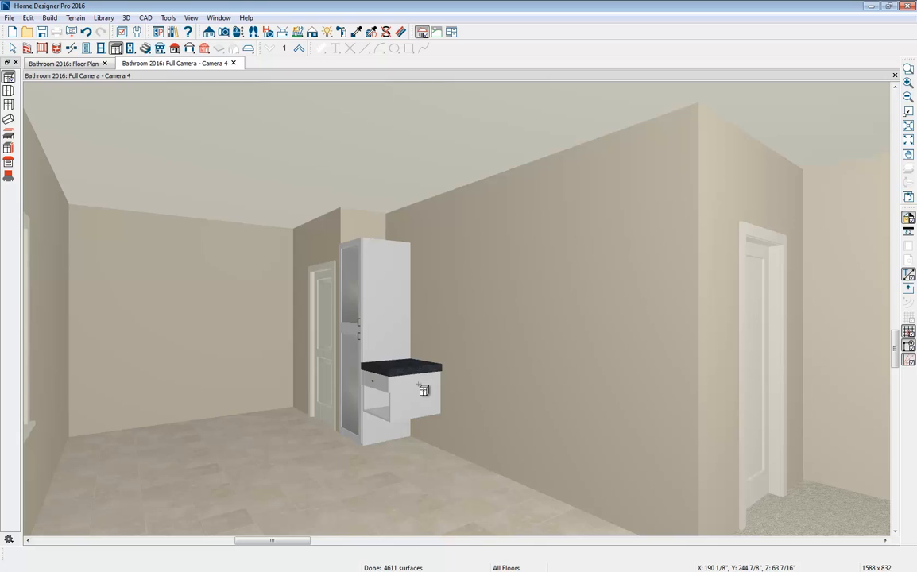
pyautogui.click(378, 399)
pyautogui.moveTo(387, 396); pyautogui.dragTo(454, 401)
pyautogui.click(436, 397)
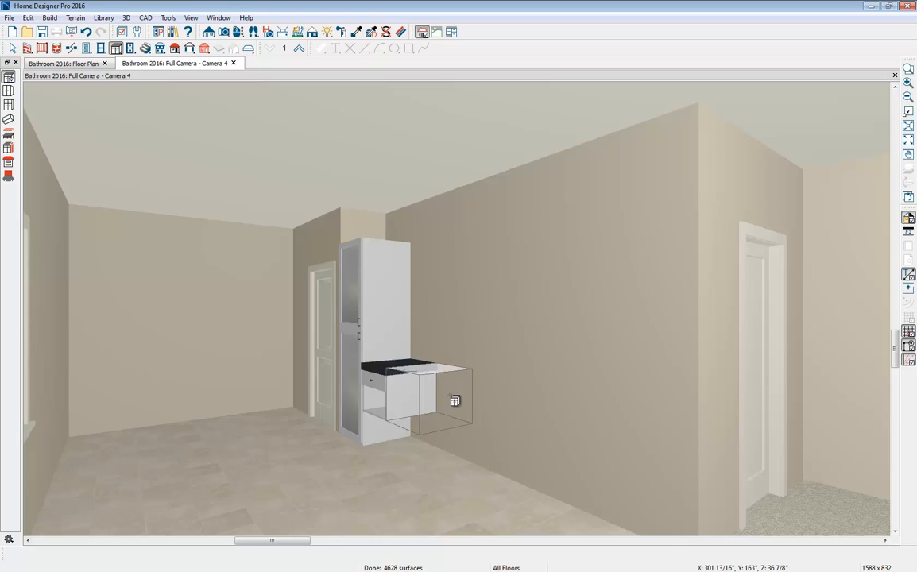
pyautogui.click(454, 401)
pyautogui.click(436, 420)
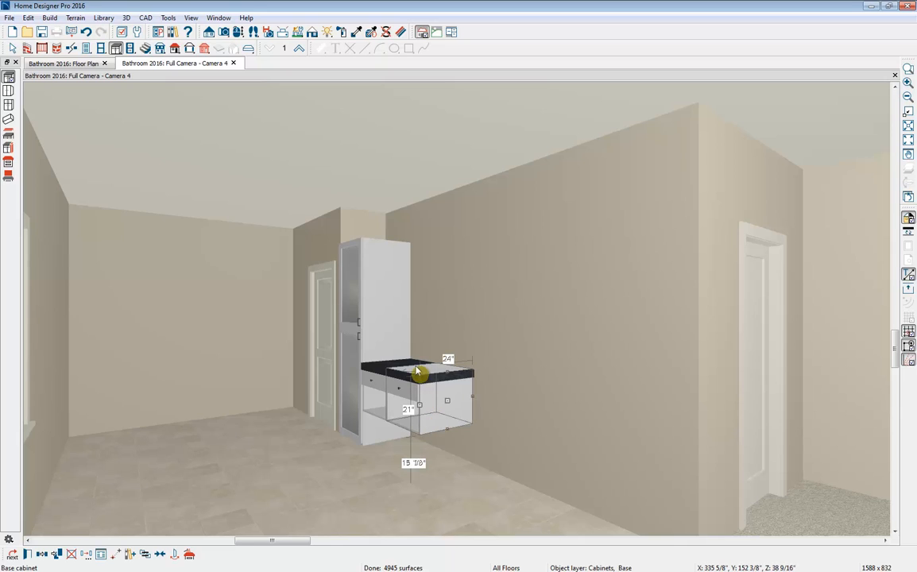
# - Change the second base cabinet's drawer to an Auto Left Door and delete the opening beneath it
pyautogui.click(27, 554)
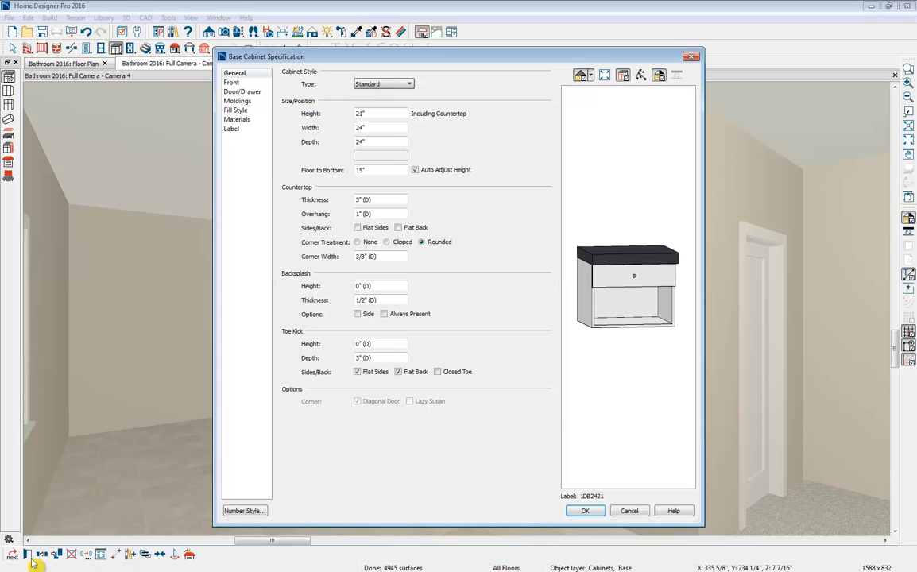
pyautogui.click(614, 284)
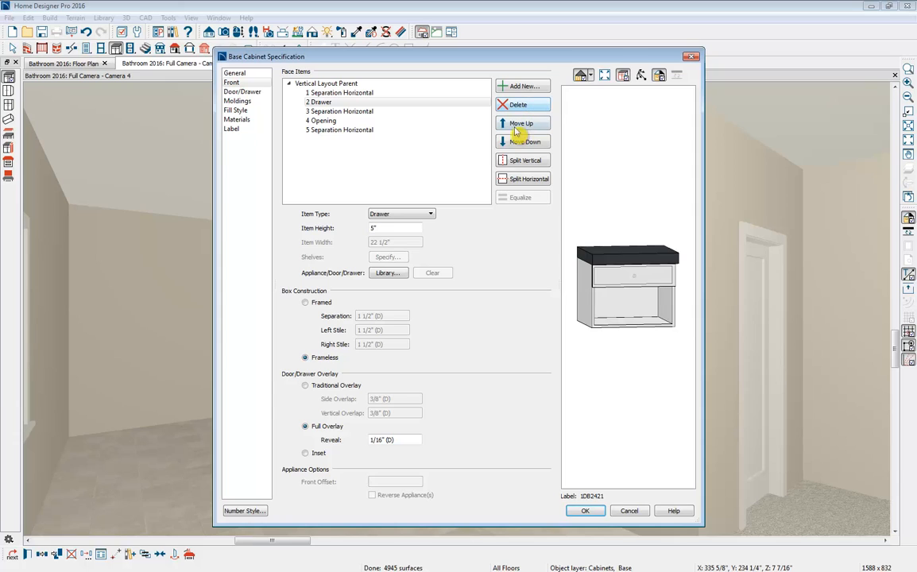
pyautogui.click(429, 213)
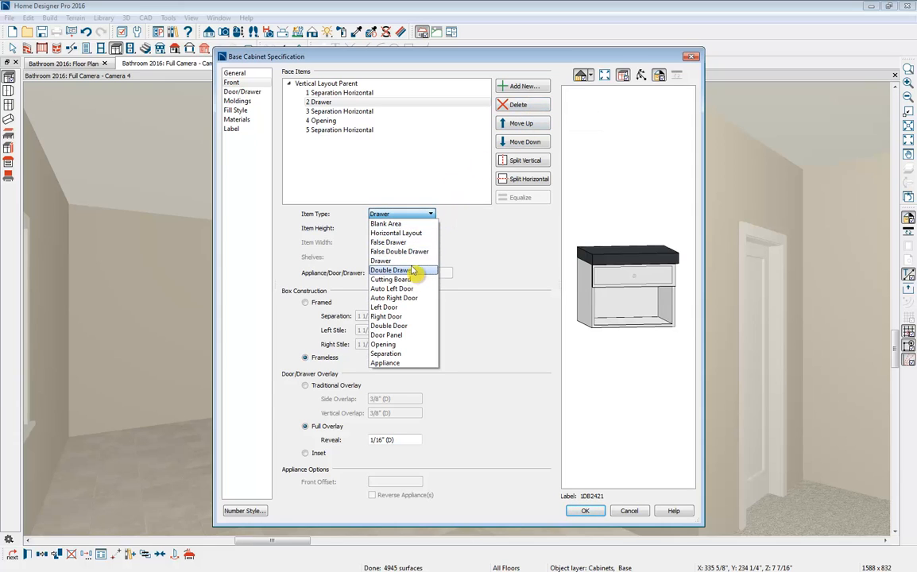
pyautogui.click(408, 292)
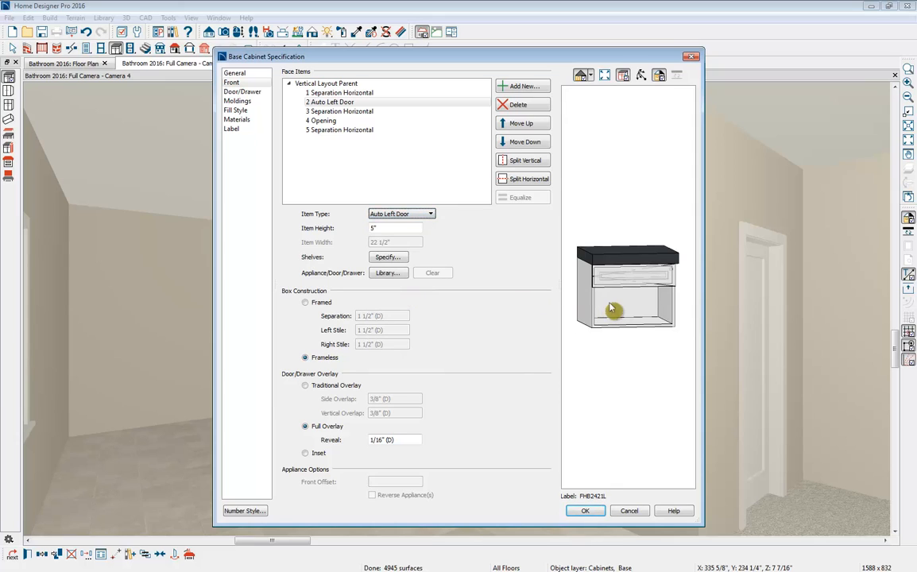
pyautogui.click(582, 291)
pyautogui.click(513, 105)
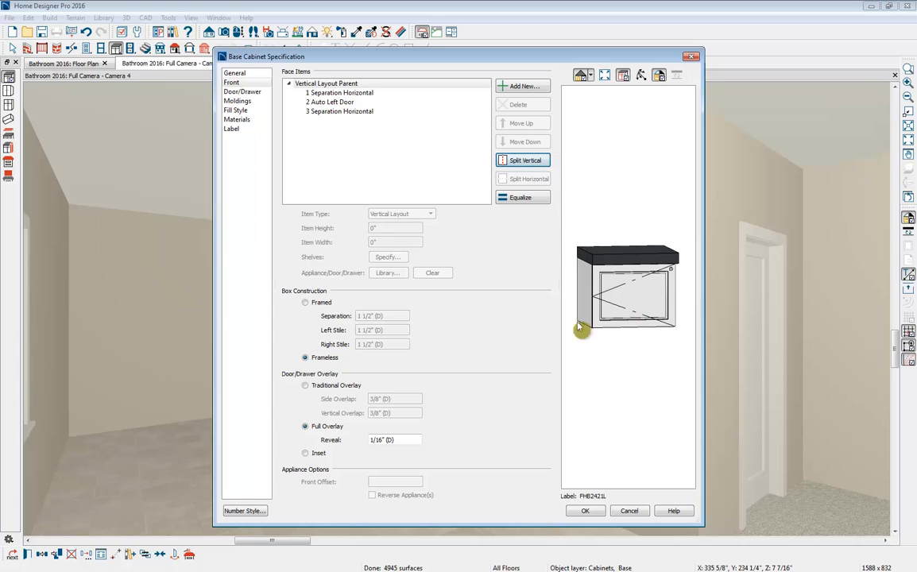
# - Set the shelves behind the second base cabinet's door to Manual with 0 shelves
pyautogui.click(601, 293)
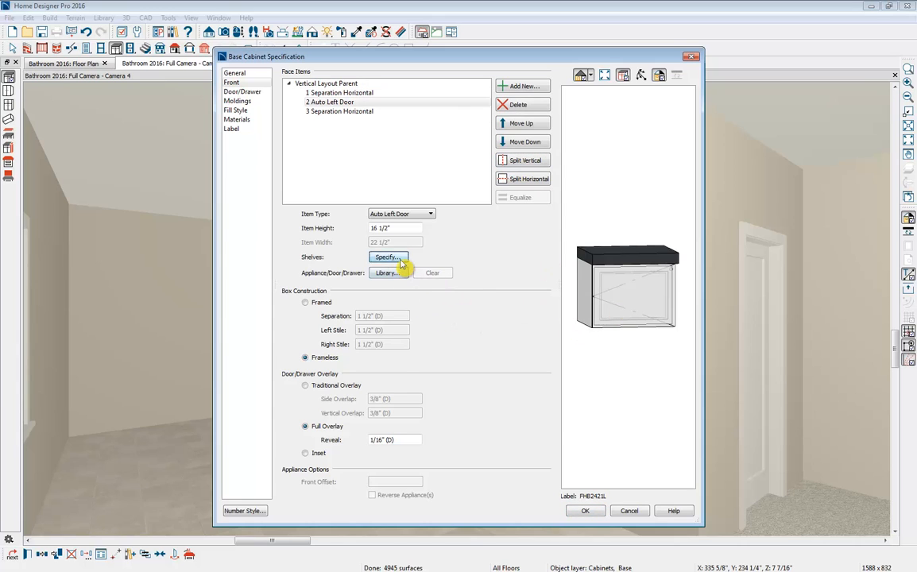
pyautogui.click(397, 257)
pyautogui.click(340, 193)
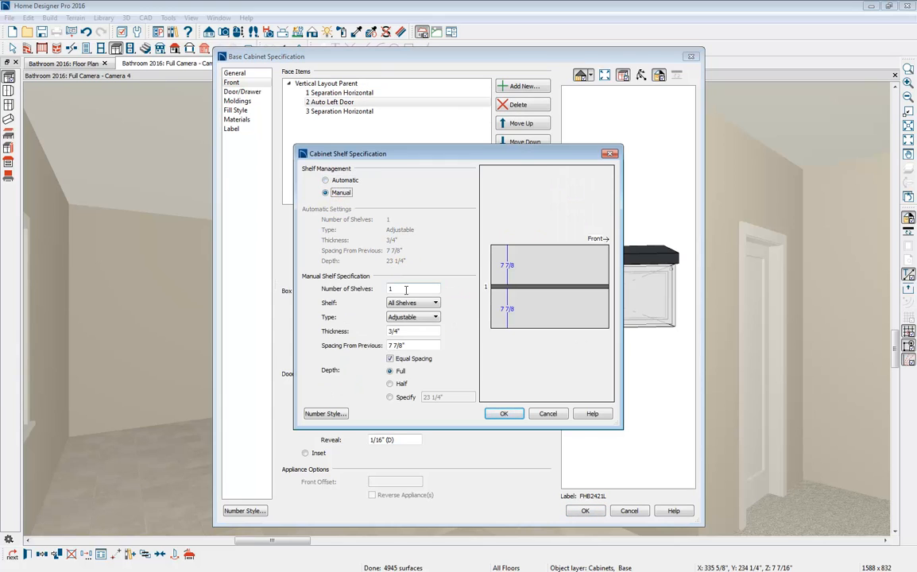
pyautogui.click(503, 413)
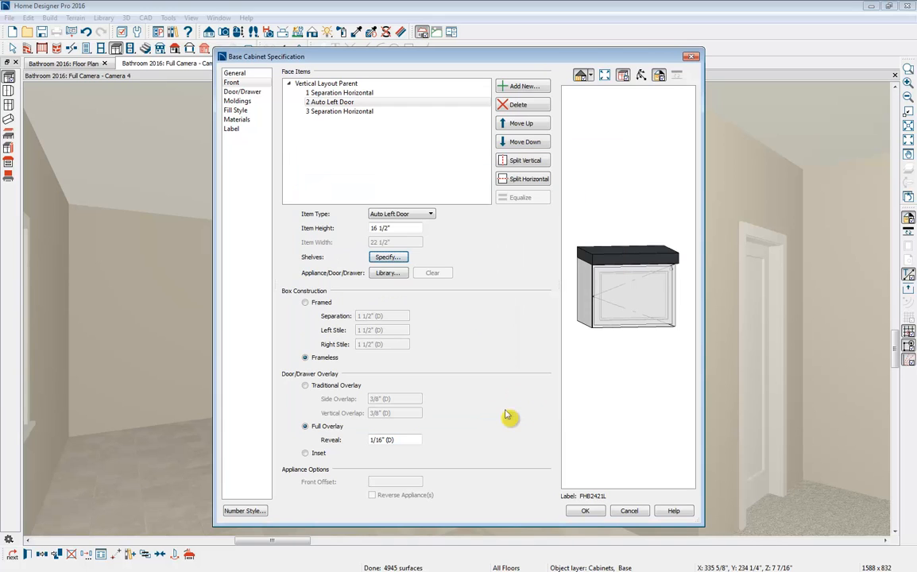
# - Set the second base cabinet's door style to Framed Doors and apply the specification
pyautogui.click(241, 92)
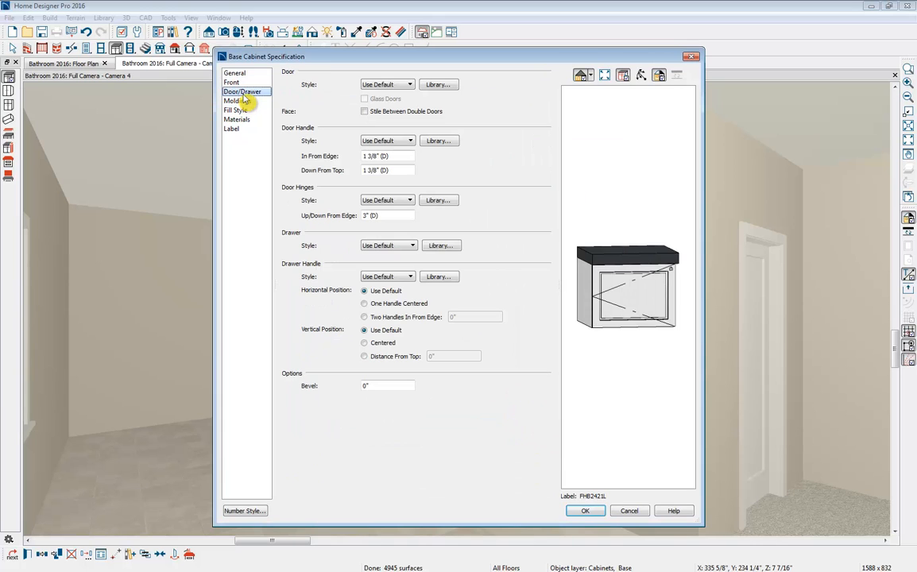
pyautogui.click(405, 87)
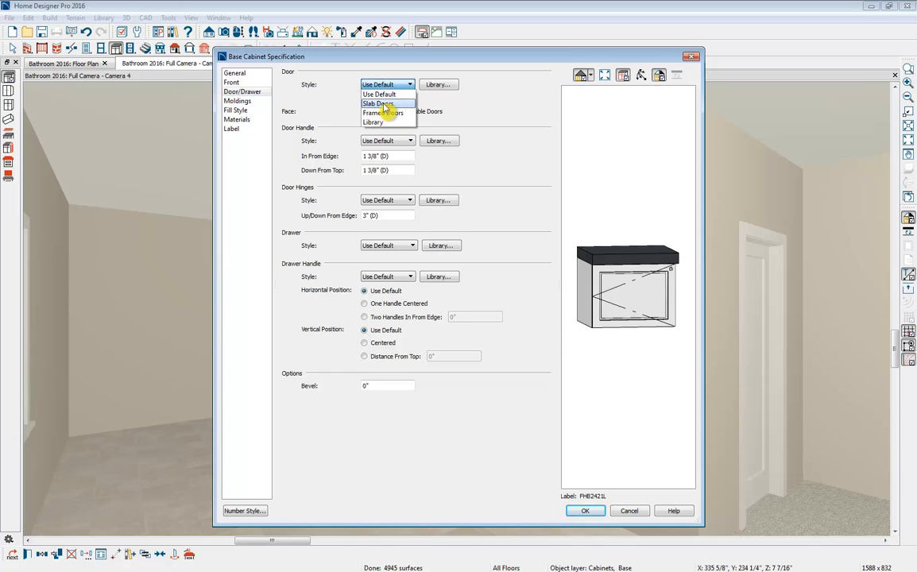
pyautogui.click(383, 104)
pyautogui.click(387, 84)
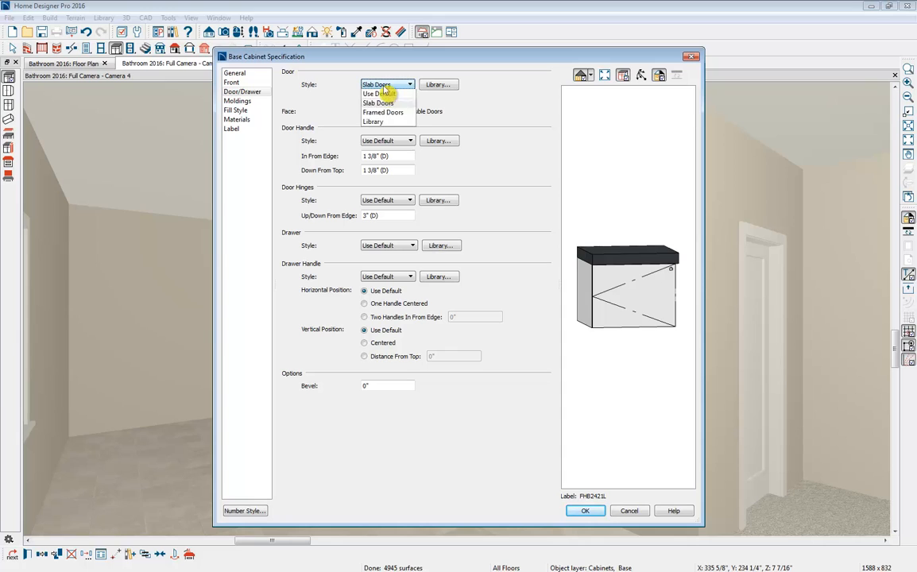
pyautogui.click(382, 114)
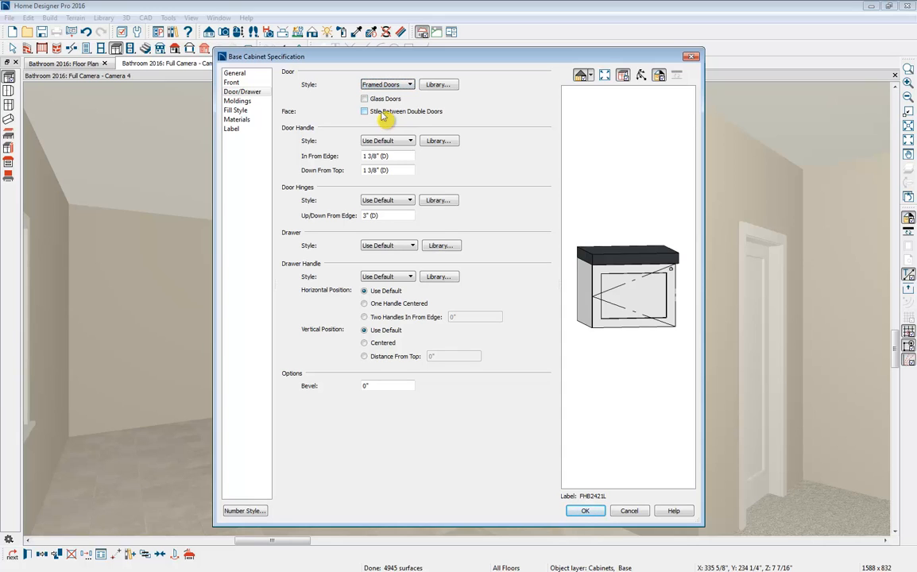
pyautogui.click(592, 510)
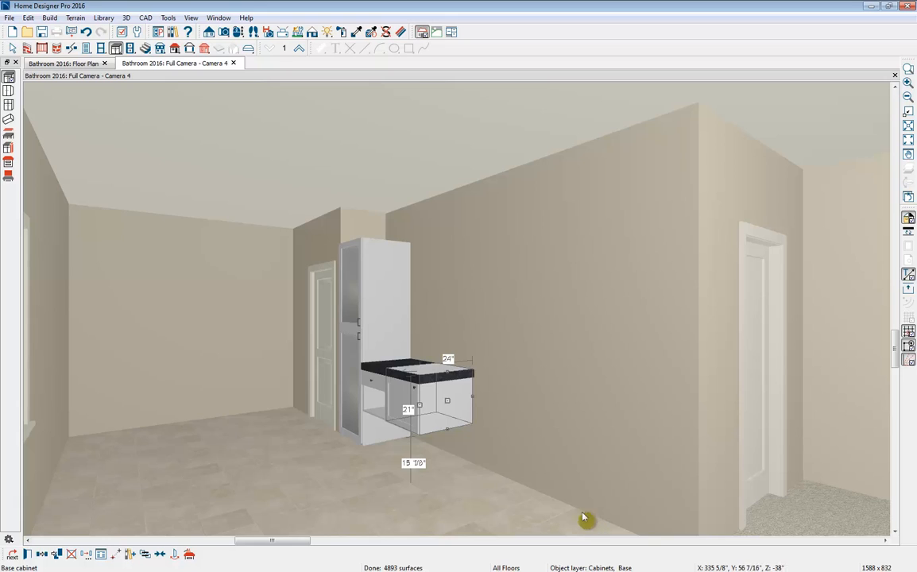
# - Add a third base cabinet beside the framed-door cabinet, sized 21" wide
pyautogui.moveTo(485, 425); pyautogui.dragTo(457, 419)
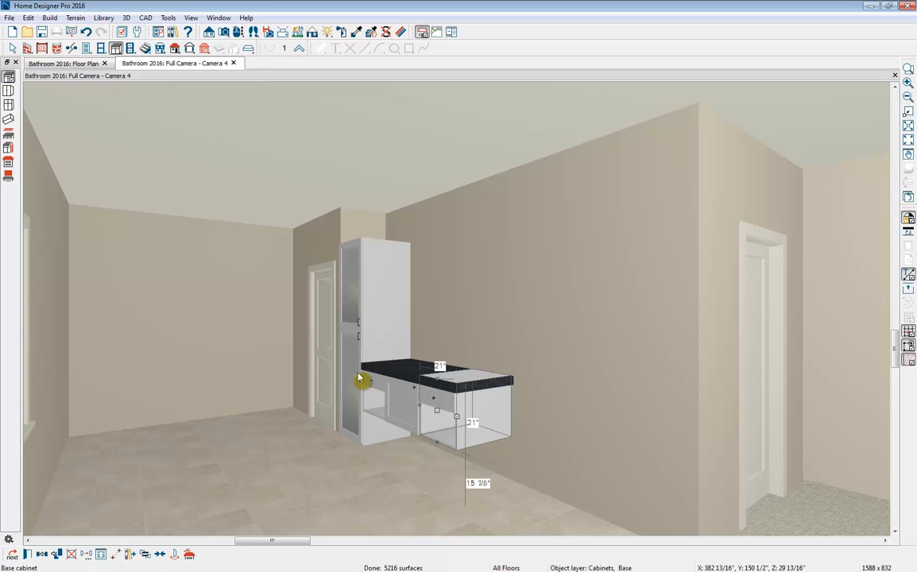
pyautogui.click(362, 372)
pyautogui.keyDown('shift'); pyautogui.click(378, 384); pyautogui.keyUp('shift')
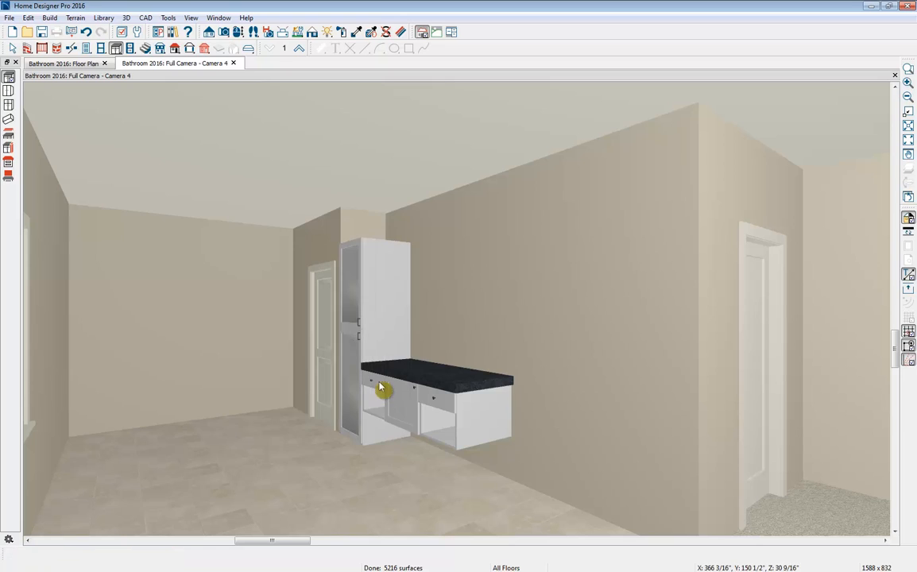
# - Copy and reflect the full height cabinet and the adjoining two base cabinets about the third base cabinet
pyautogui.keyDown('shift'); pyautogui.click(401, 395); pyautogui.keyUp('shift')
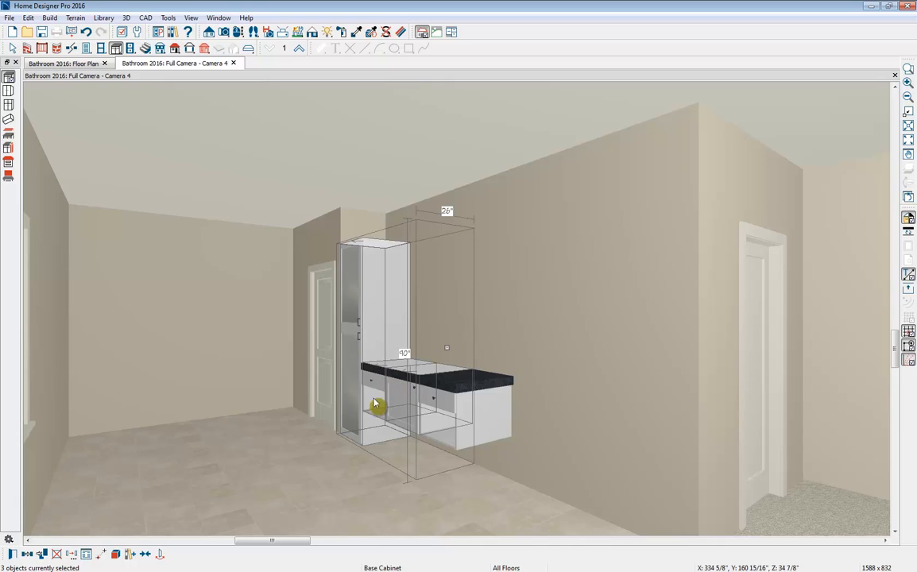
pyautogui.click(28, 556)
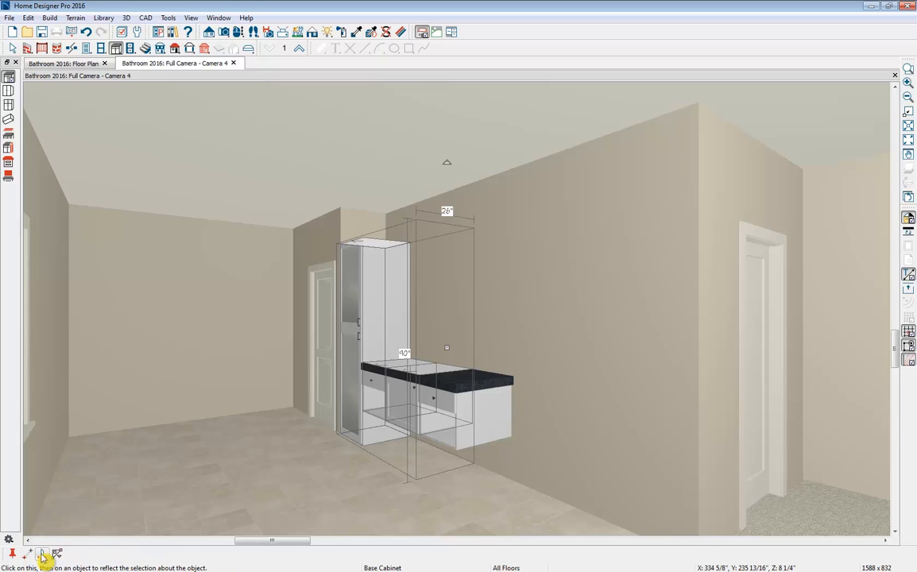
pyautogui.click(42, 558)
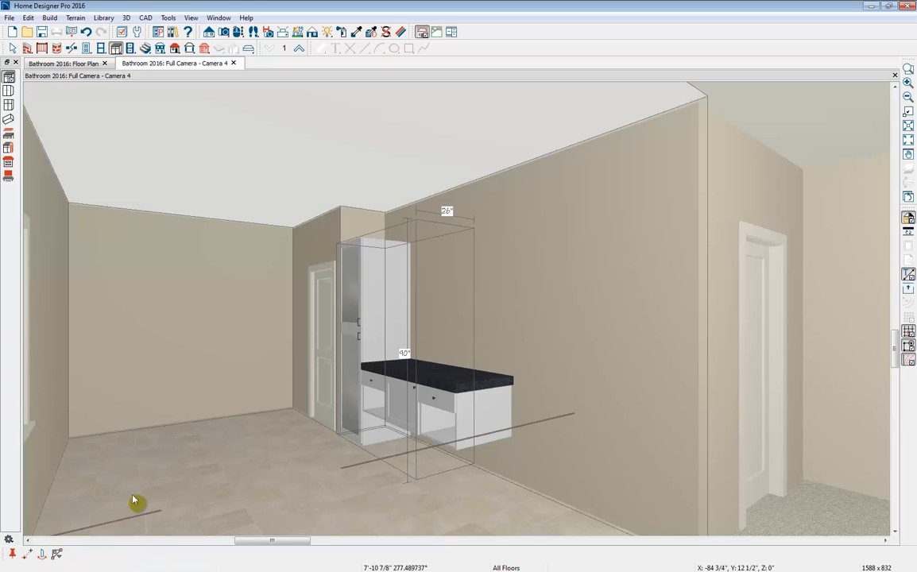
pyautogui.click(452, 387)
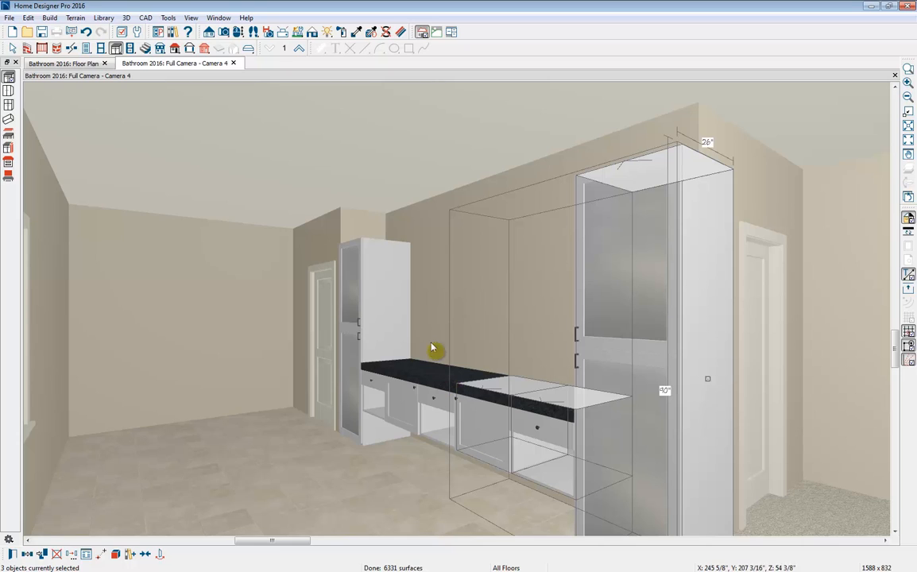
# - In the floor plan, narrow the middle base cabinet to 10 1/2" and move the U242490R, 1DB2121 and FHB2421R cabinets against it
pyautogui.click(64, 63)
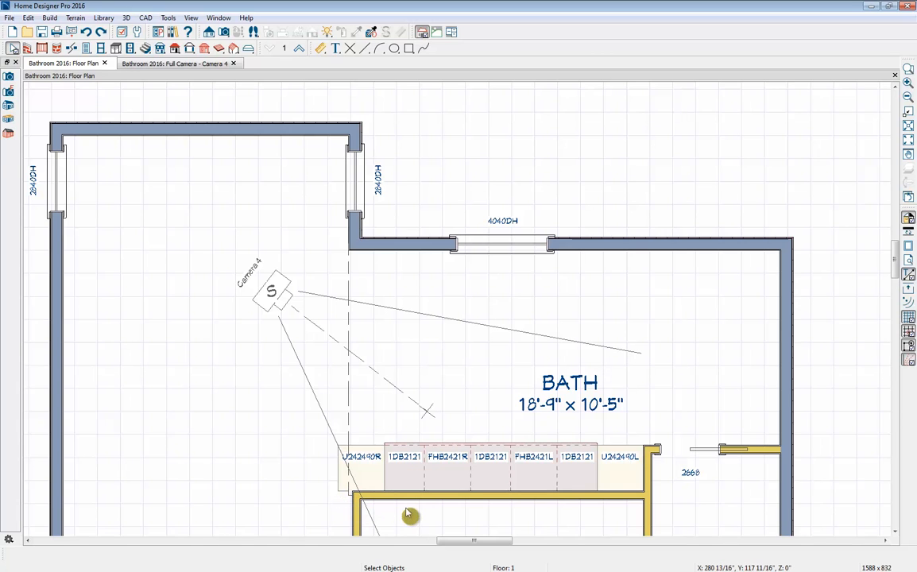
pyautogui.moveTo(409, 514); pyautogui.dragTo(392, 433, button='middle')
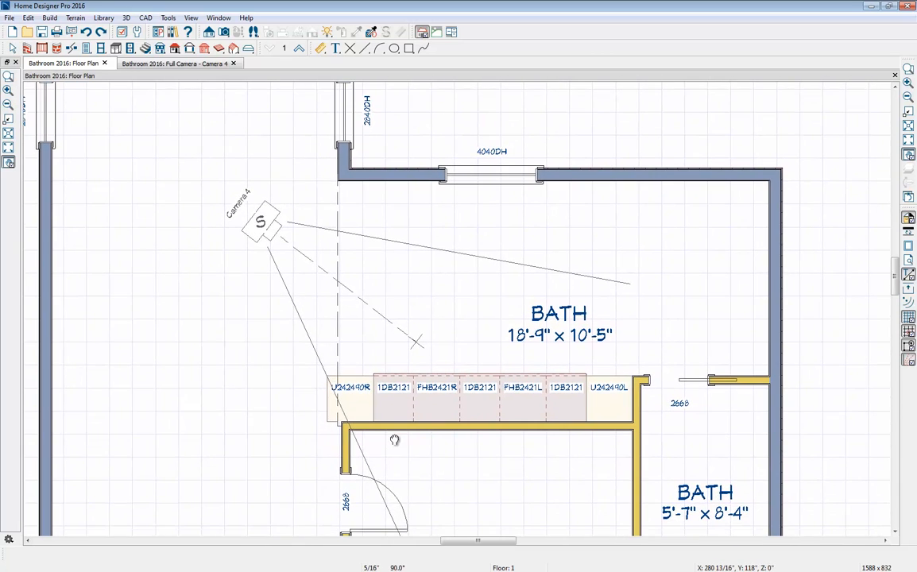
pyautogui.click(346, 452)
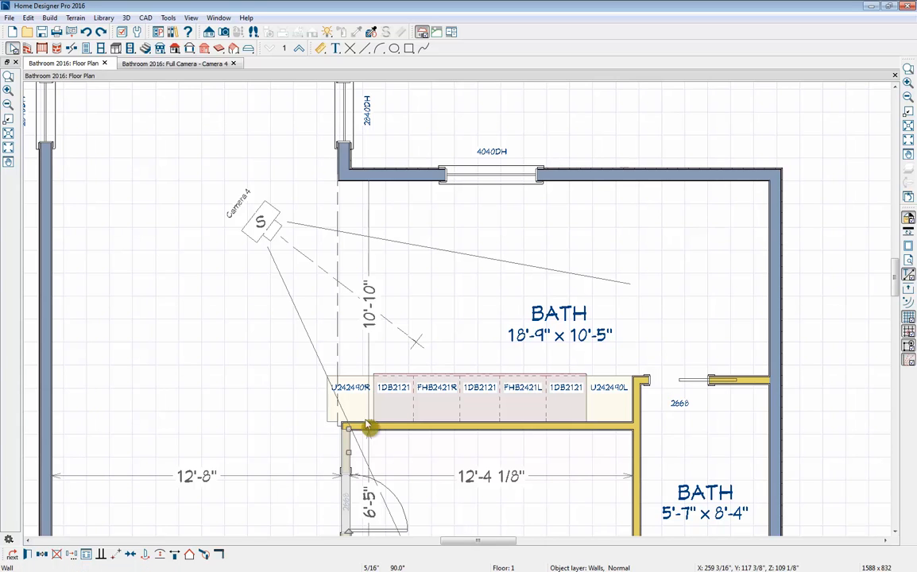
pyautogui.press('Escape')
pyautogui.click(480, 406)
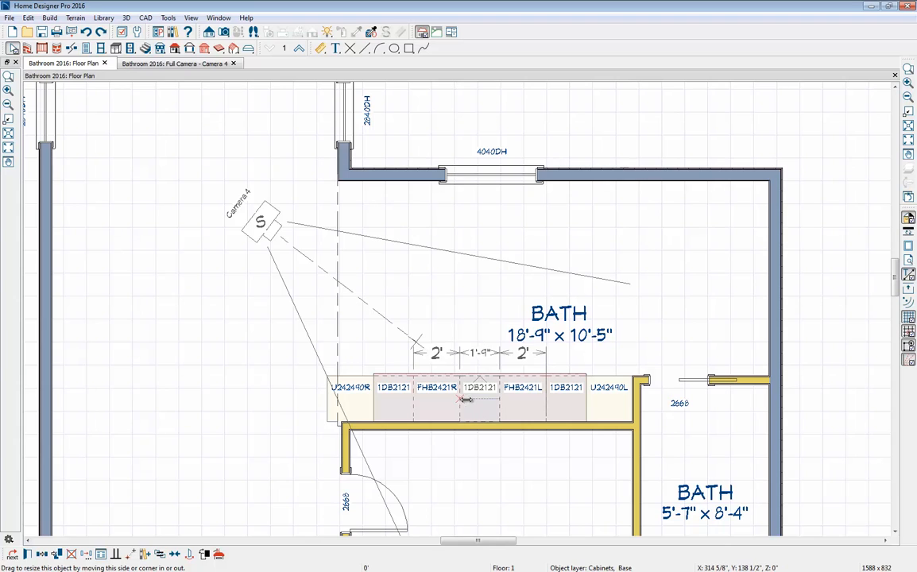
pyautogui.moveTo(460, 398); pyautogui.dragTo(479, 403)
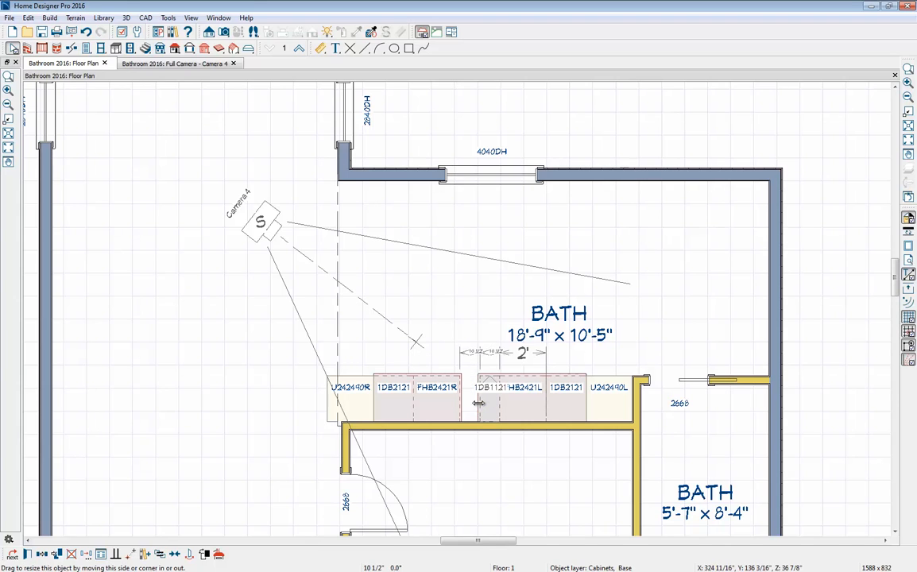
pyautogui.moveTo(362, 365); pyautogui.dragTo(438, 418)
pyautogui.moveTo(393, 397); pyautogui.dragTo(445, 400)
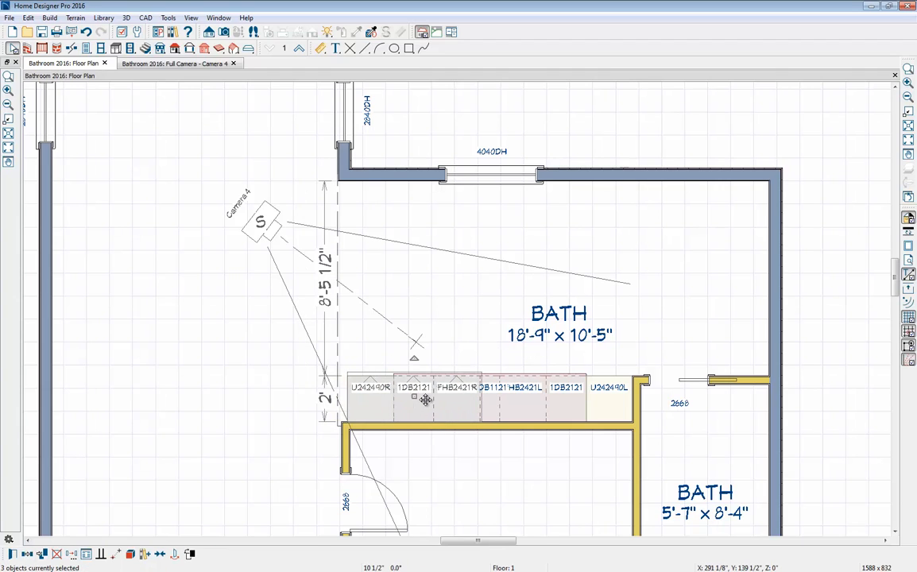
# - Delete the drawer from the front of the 10 1/2" wide middle base cabinet and apply the specification
pyautogui.doubleClick(492, 411)
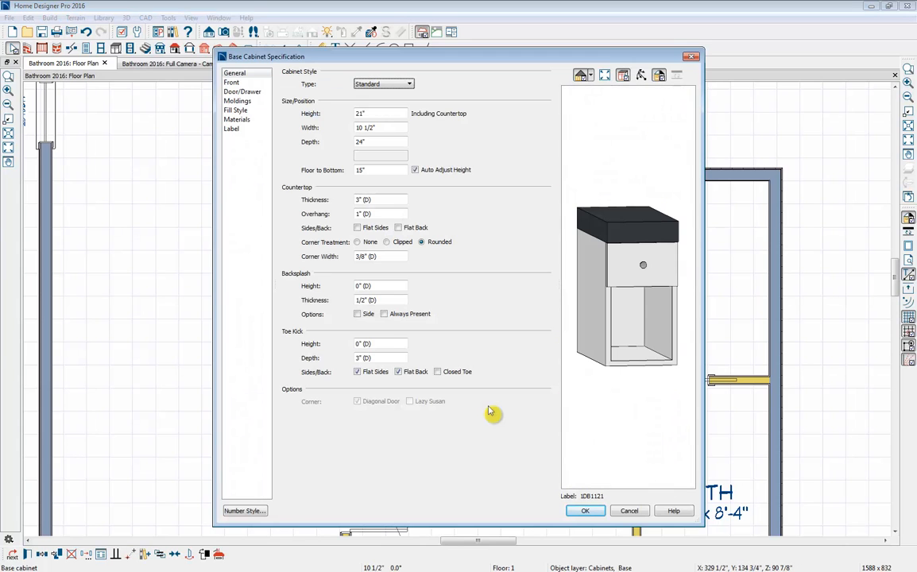
pyautogui.click(648, 267)
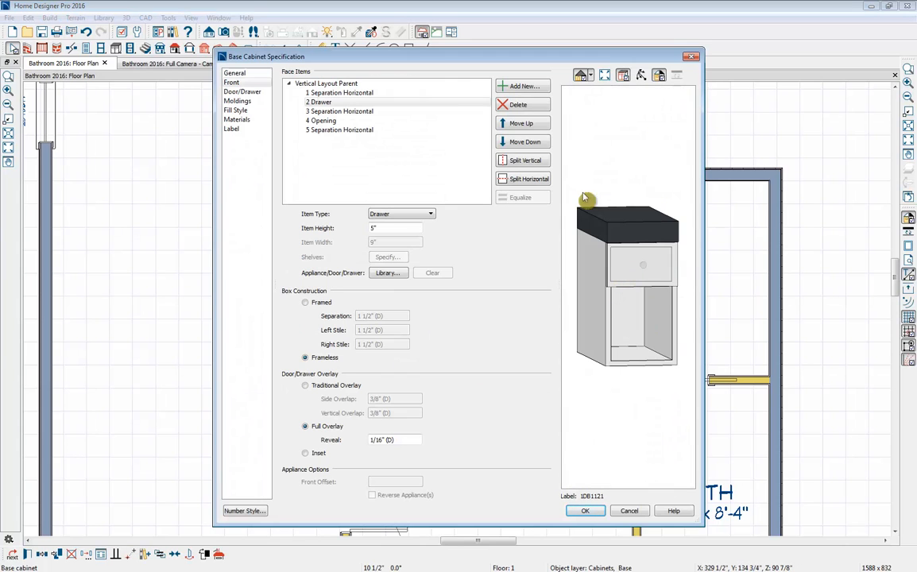
pyautogui.click(527, 112)
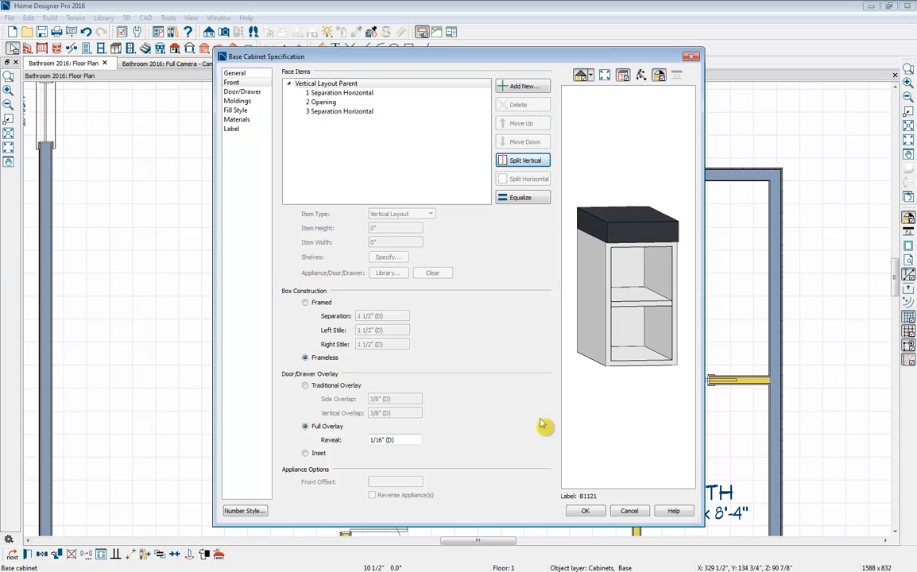
pyautogui.click(581, 510)
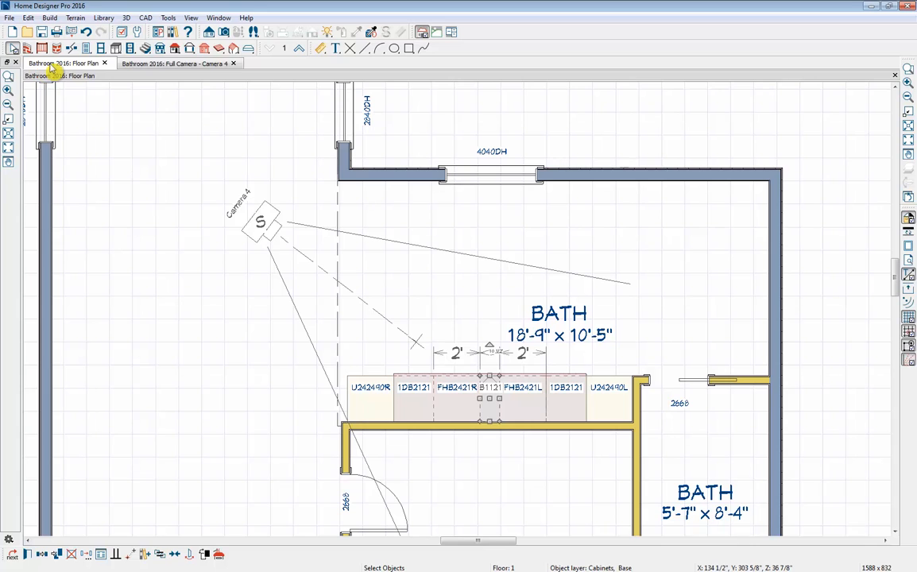
# - Show the floor plan and camera view side by side and browse the core library to the Vanity bathroom sinks without fixtures
pyautogui.moveTo(53, 64); pyautogui.dragTo(34, 105)
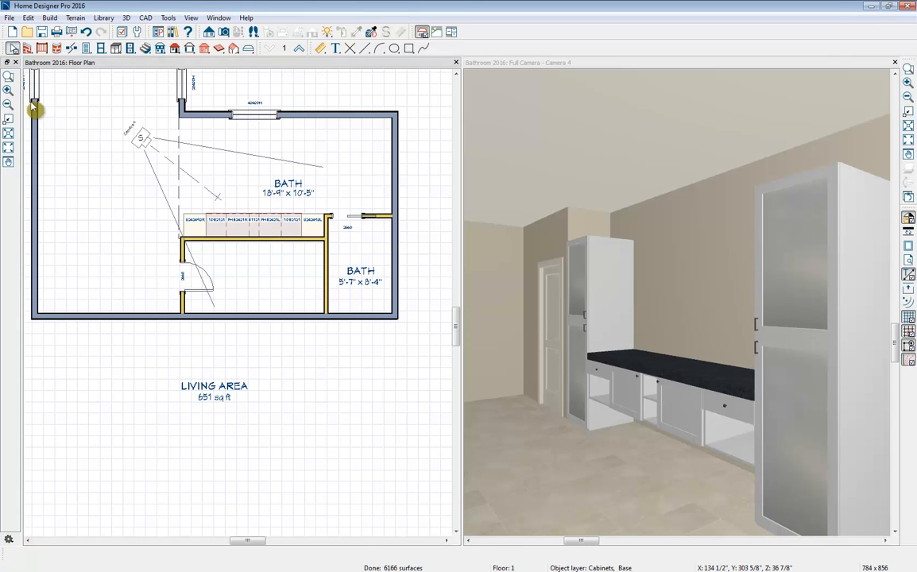
pyautogui.click(173, 32)
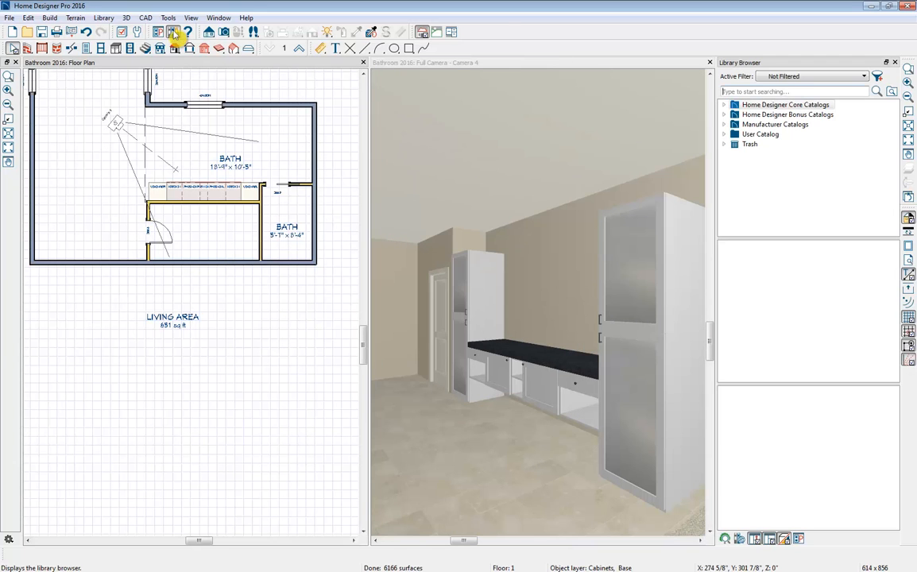
pyautogui.click(724, 106)
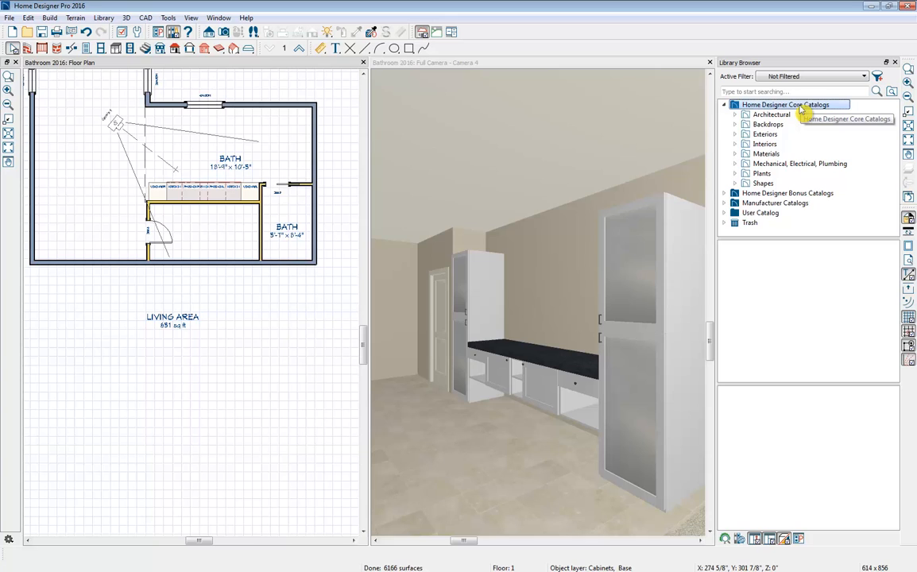
pyautogui.click(734, 114)
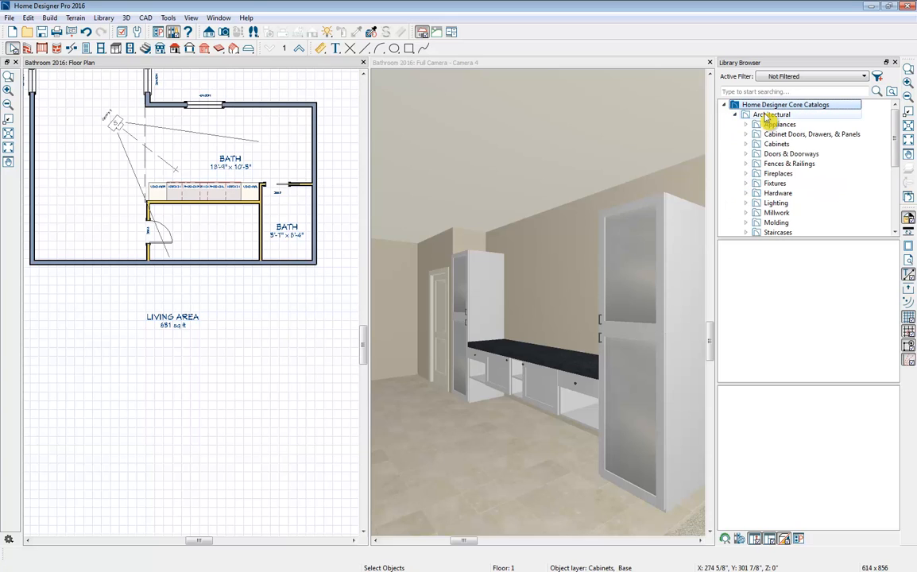
pyautogui.click(746, 183)
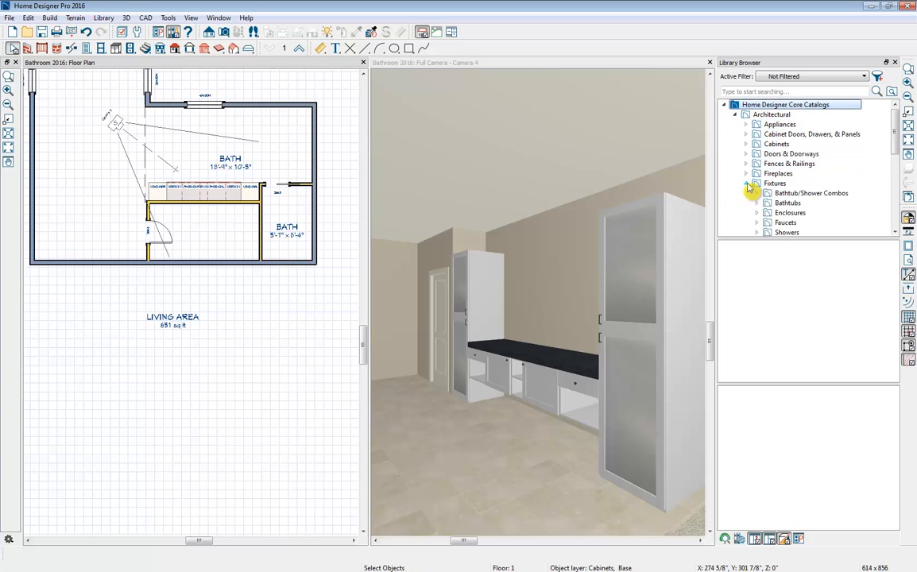
pyautogui.scroll(-1, 761, 210)
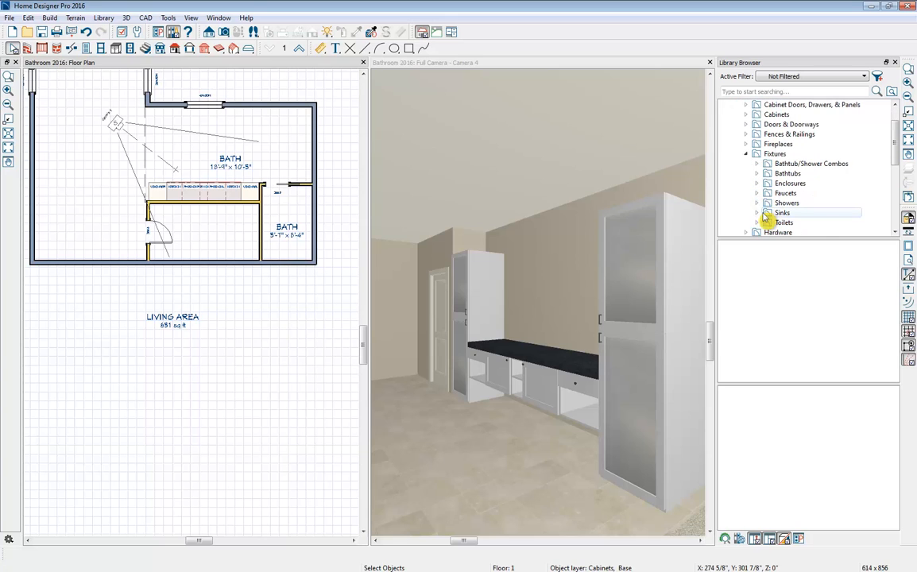
pyautogui.click(757, 213)
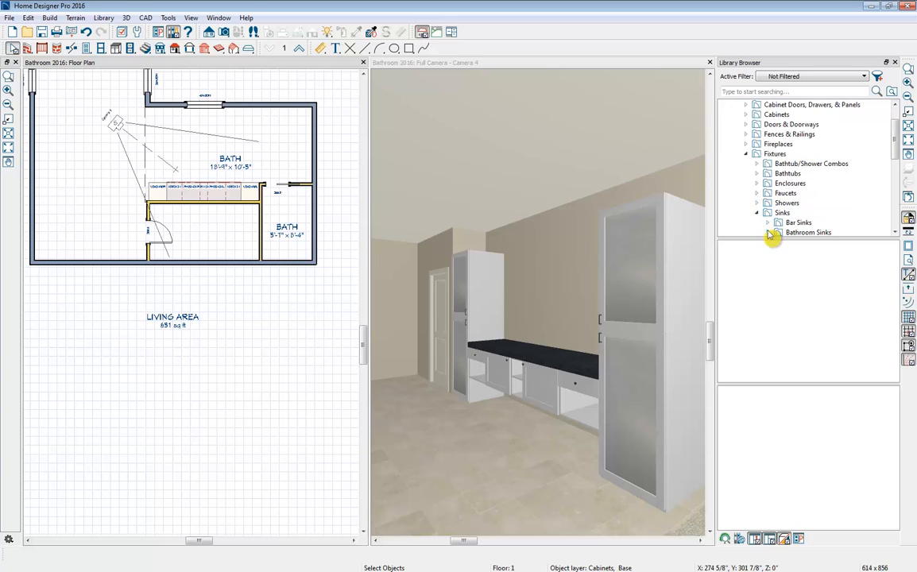
pyautogui.click(768, 233)
pyautogui.scroll(-3, 781, 216)
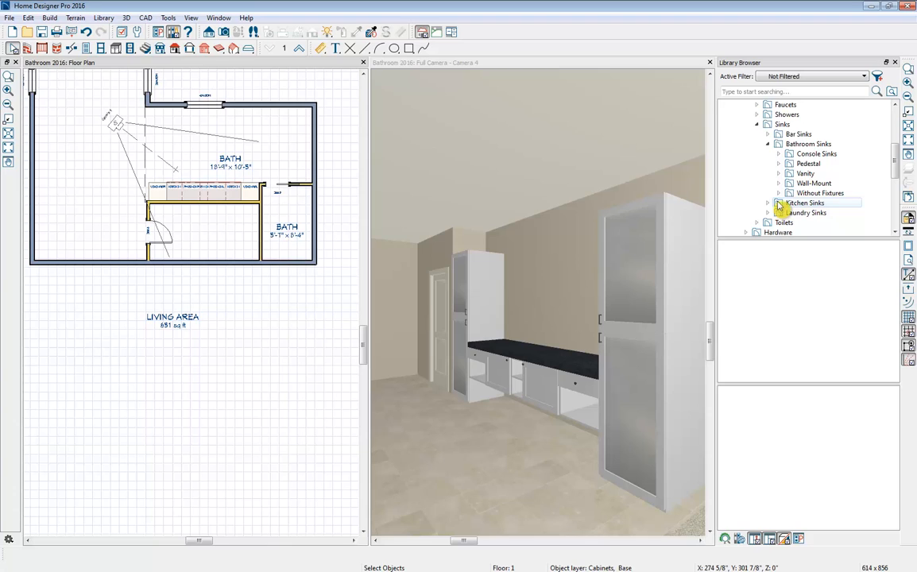
pyautogui.click(778, 193)
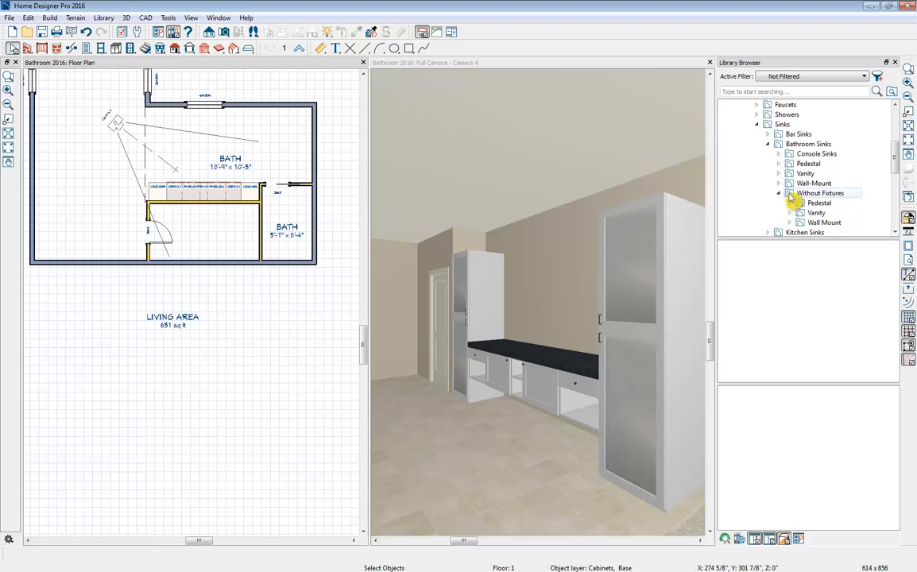
pyautogui.click(789, 213)
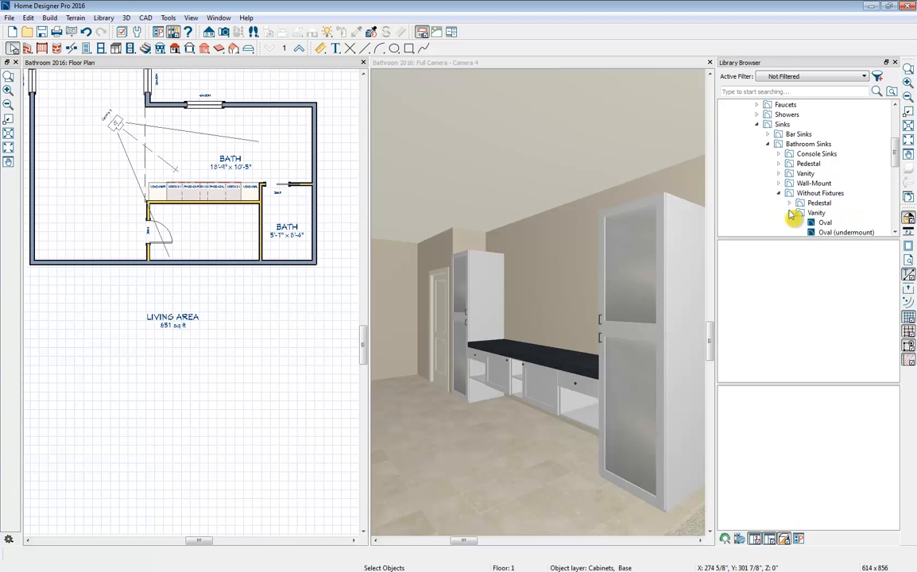
pyautogui.click(808, 213)
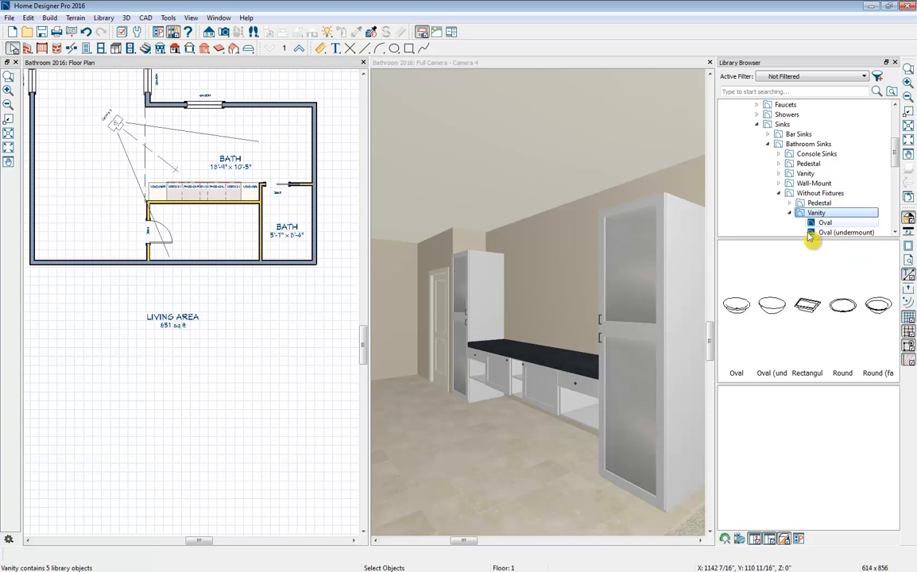
# - Place an Oval (undermount) vanity sink in each of the two framed-door base cabinets in the floor plan
pyautogui.click(772, 306)
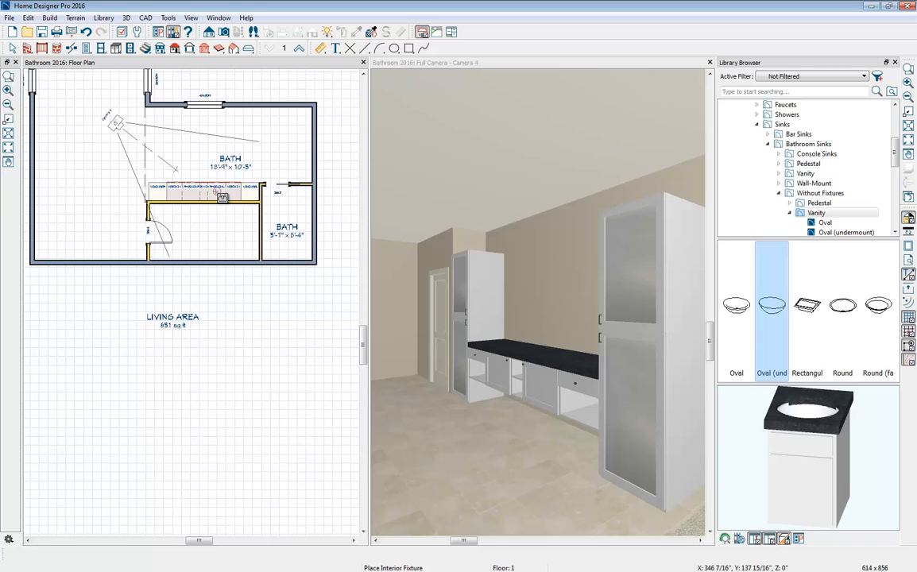
pyautogui.scroll(2, 219, 194)
pyautogui.scroll(1, 216, 190)
pyautogui.click(214, 186)
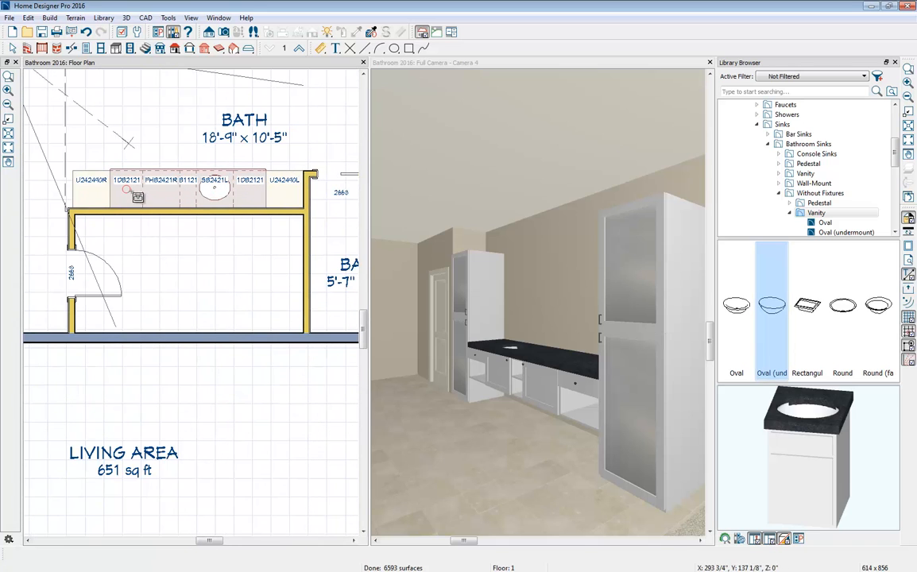
pyautogui.click(160, 188)
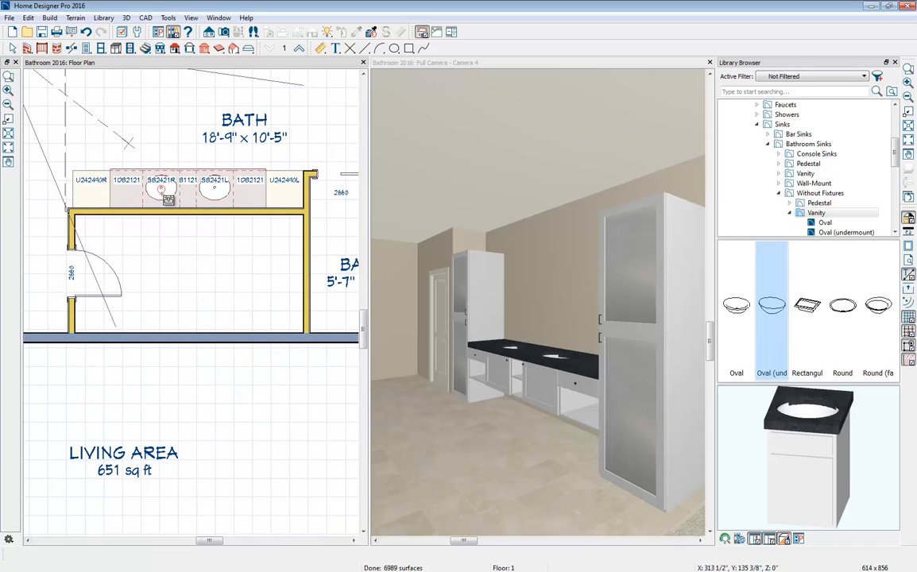
# - Collapse the sink folders in the library and browse to the wall-mounted bathroom faucets
pyautogui.click(778, 193)
pyautogui.click(767, 144)
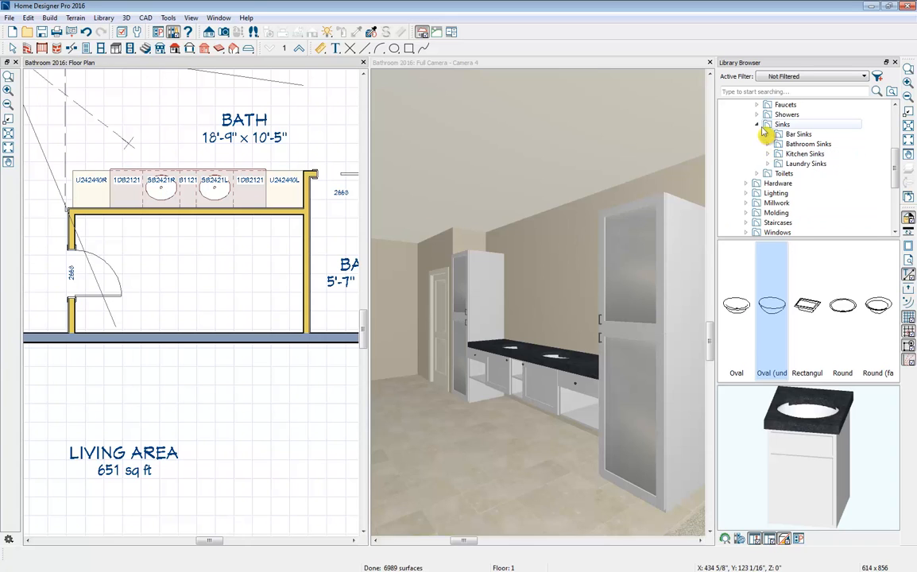
pyautogui.click(757, 124)
pyautogui.click(756, 104)
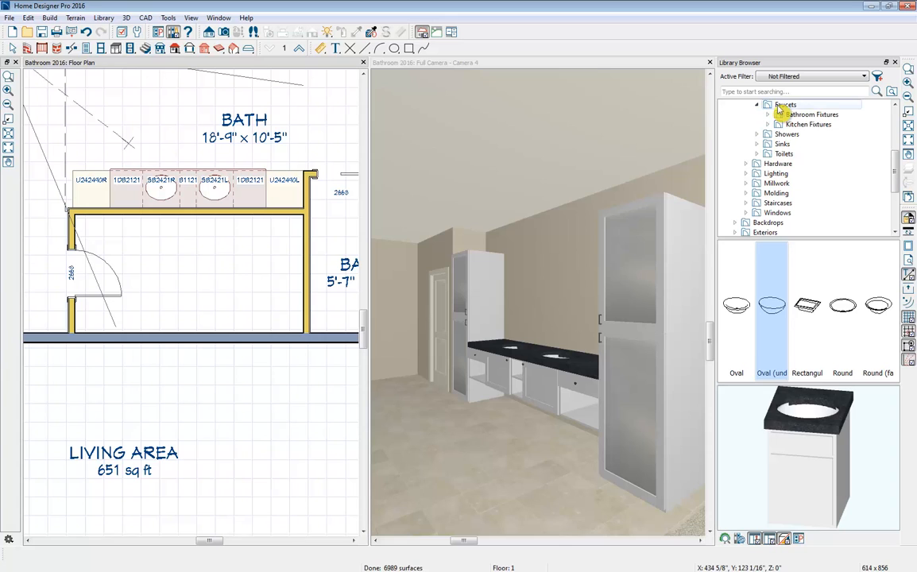
pyautogui.click(767, 114)
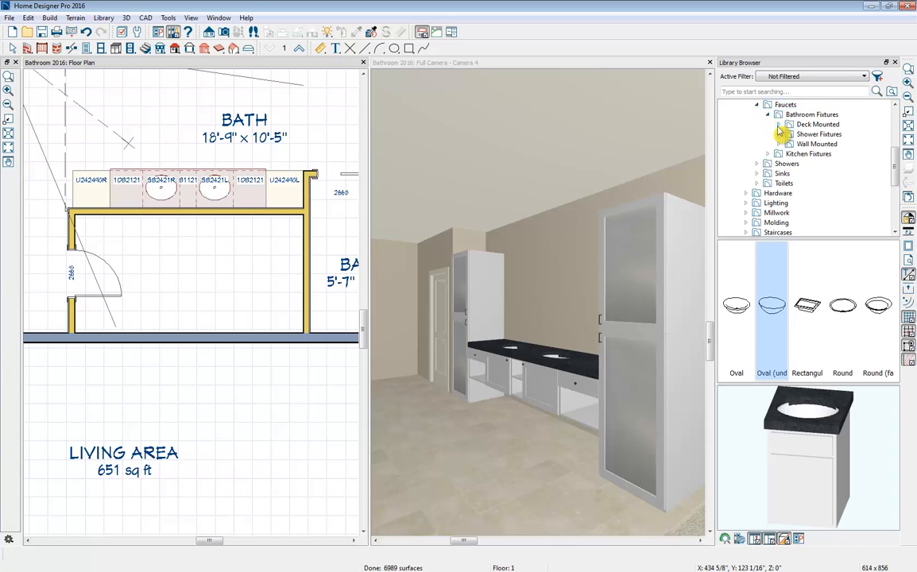
pyautogui.click(777, 144)
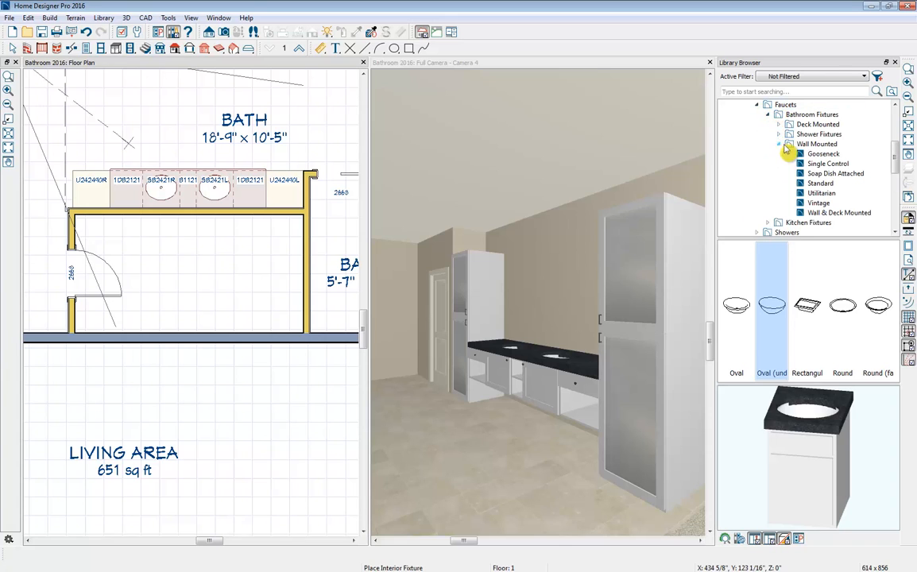
pyautogui.click(799, 145)
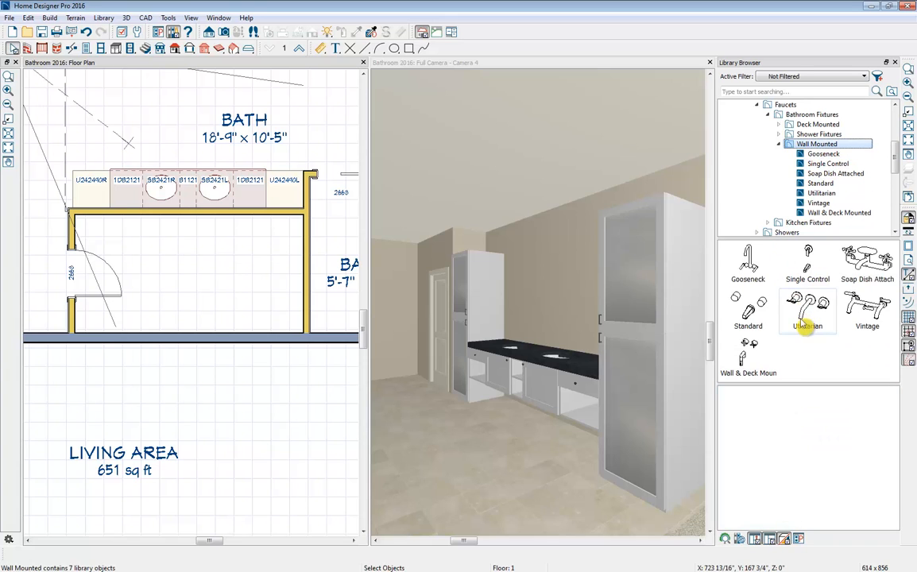
# - Place a Utilitarian wall-mounted faucet on the wall behind each of the two sinks in the floor plan
pyautogui.click(811, 314)
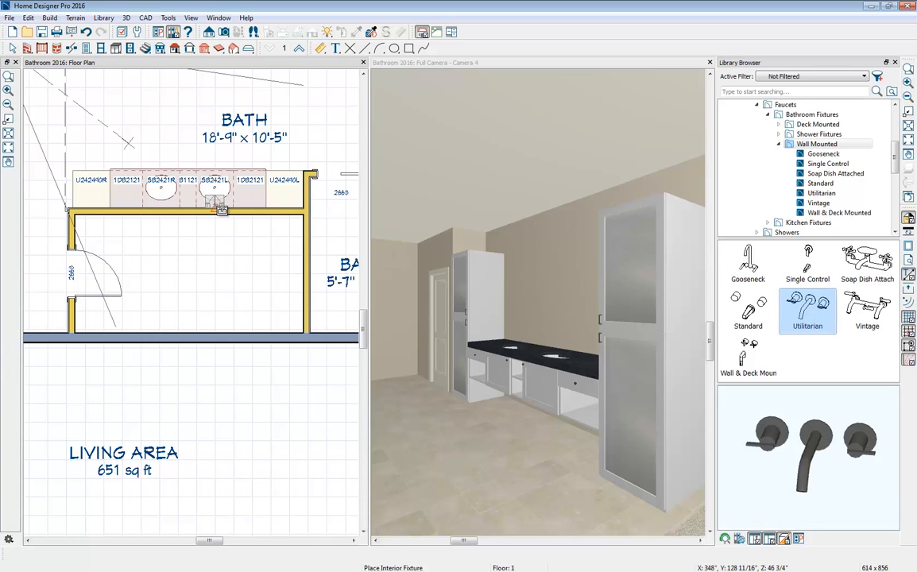
pyautogui.click(221, 210)
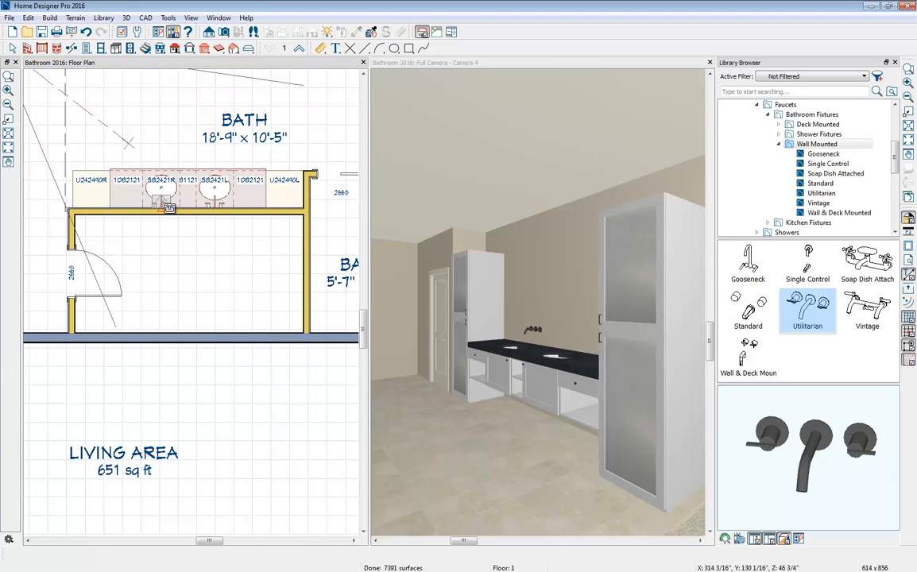
pyautogui.click(169, 208)
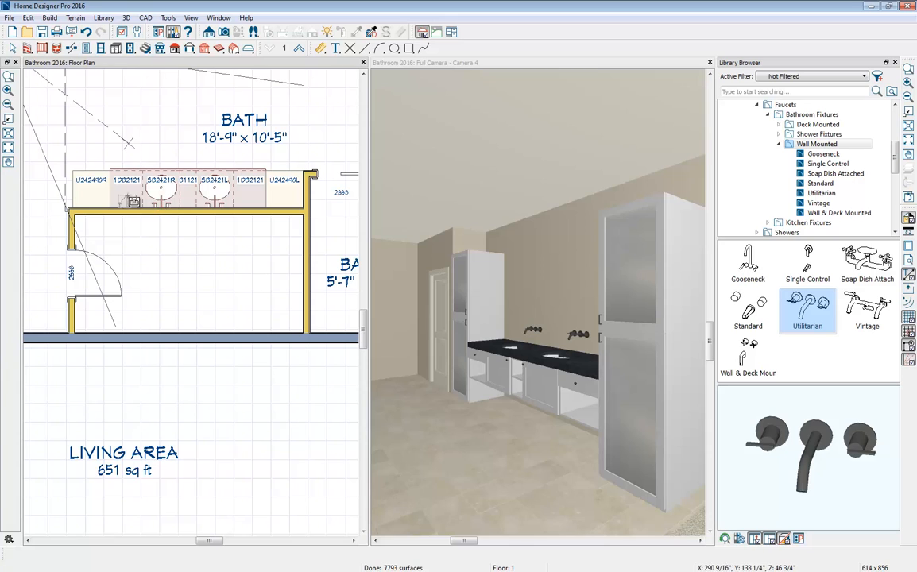
# - Select both wall-mounted faucets in the camera view and lower them together to about 39 7/8" above the floor
pyautogui.click(584, 340)
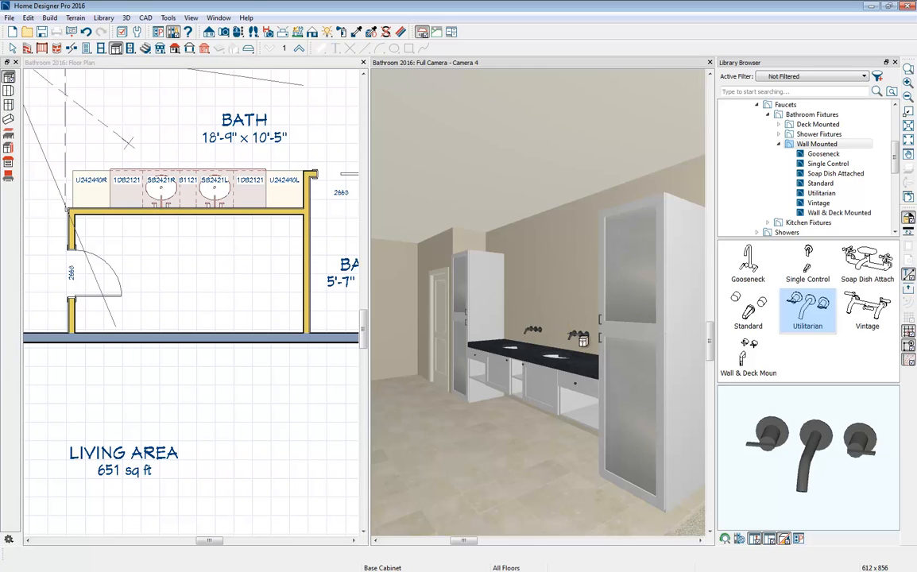
pyautogui.click(579, 336)
pyautogui.keyDown('shift'); pyautogui.click(535, 330); pyautogui.keyUp('shift')
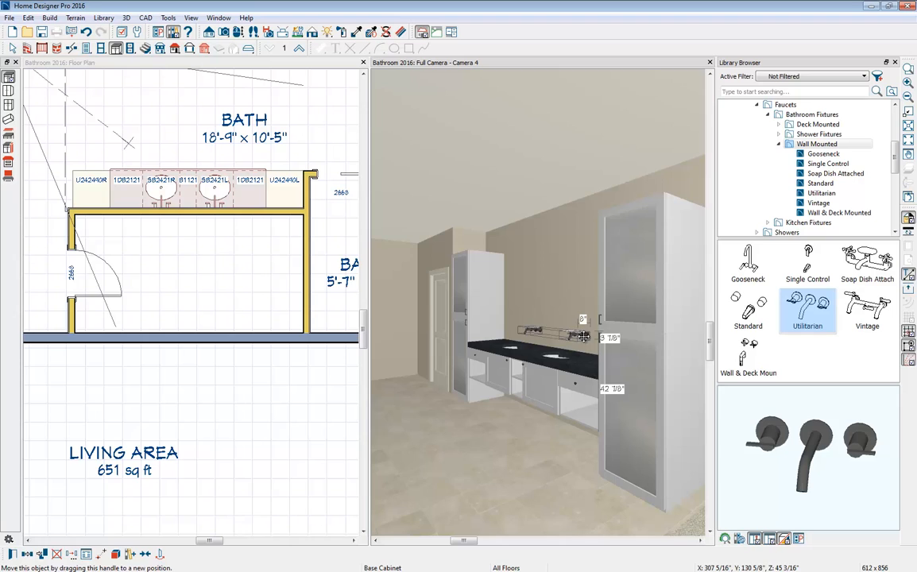
pyautogui.moveTo(583, 337); pyautogui.dragTo(584, 342)
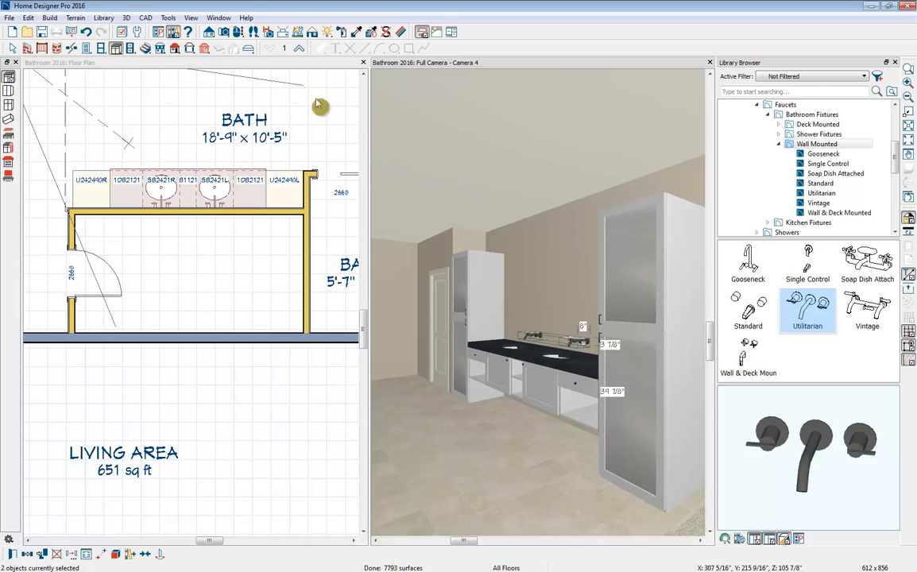
# - Place a soffit above the U242490L cabinet in the floor plan and stretch it to 12'-4 1/2" over the whole cabinet run
pyautogui.click(311, 70)
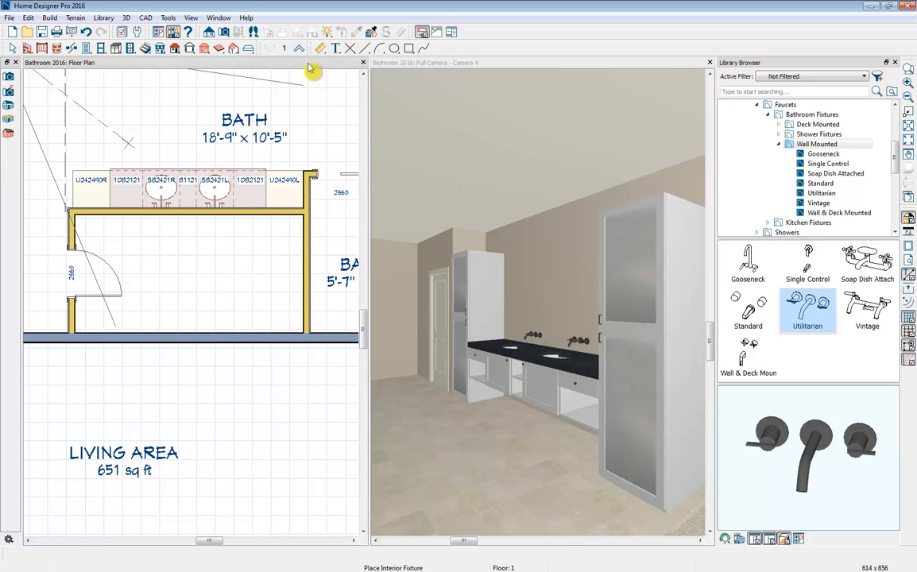
pyautogui.click(116, 49)
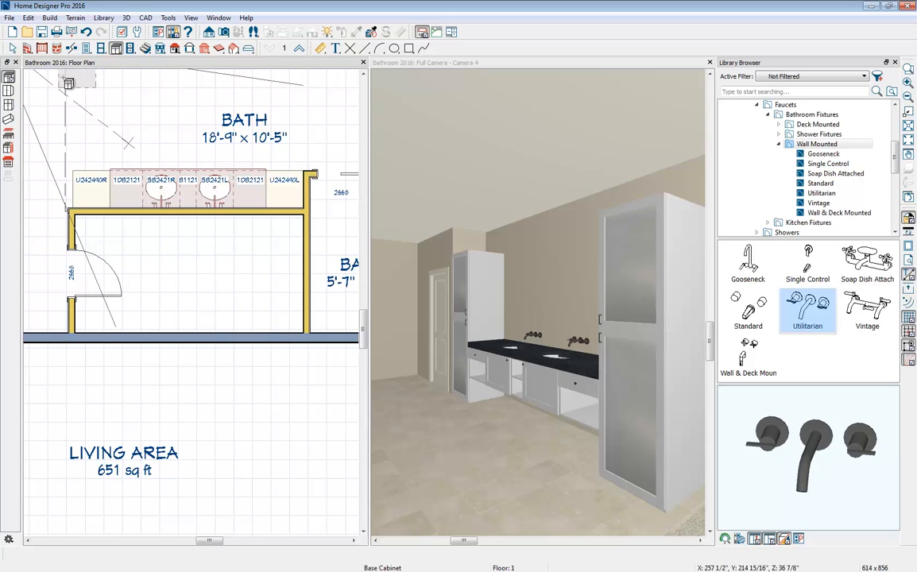
pyautogui.click(8, 121)
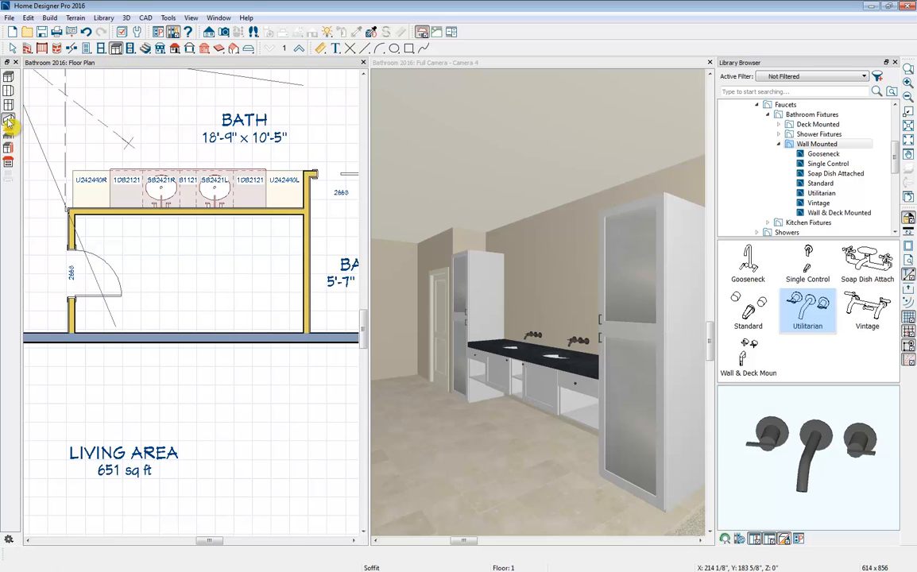
pyautogui.click(287, 203)
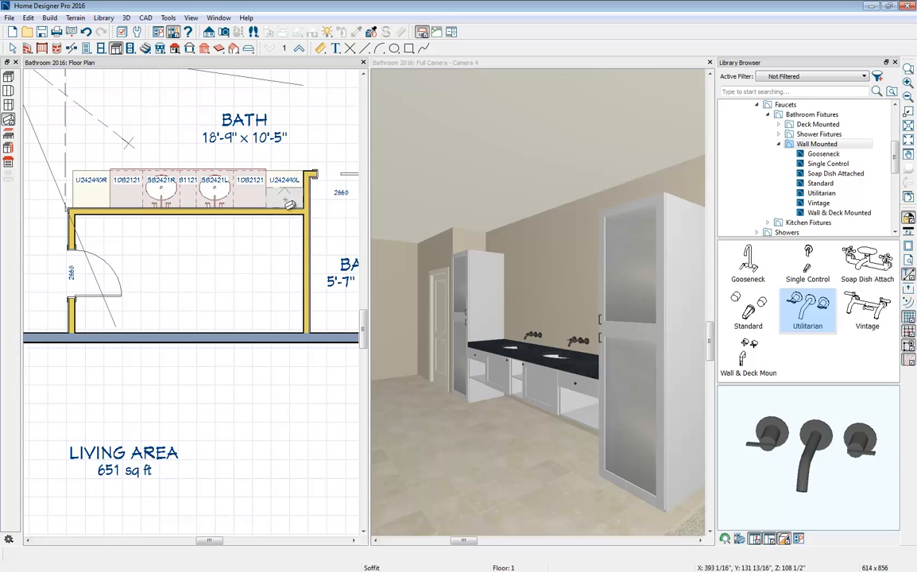
pyautogui.click(286, 201)
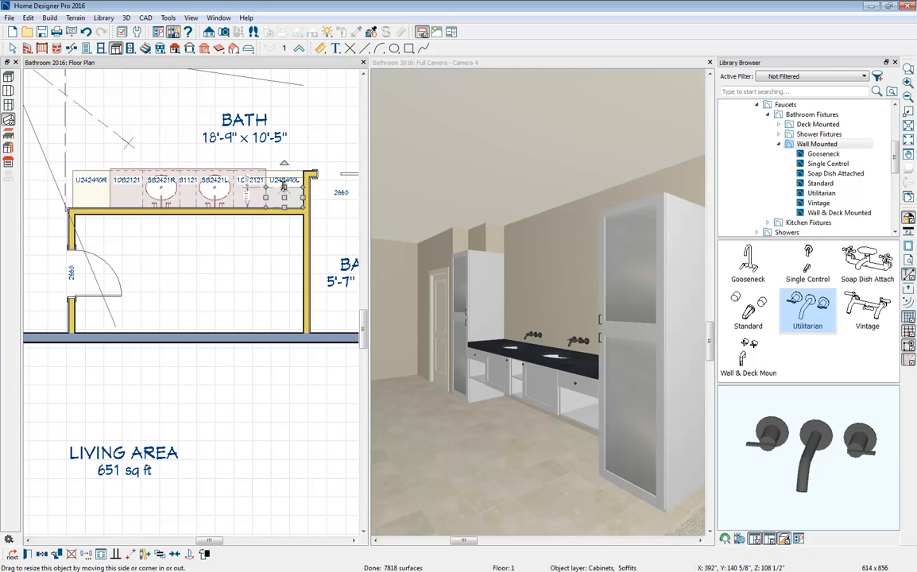
pyautogui.moveTo(286, 190); pyautogui.dragTo(76, 203)
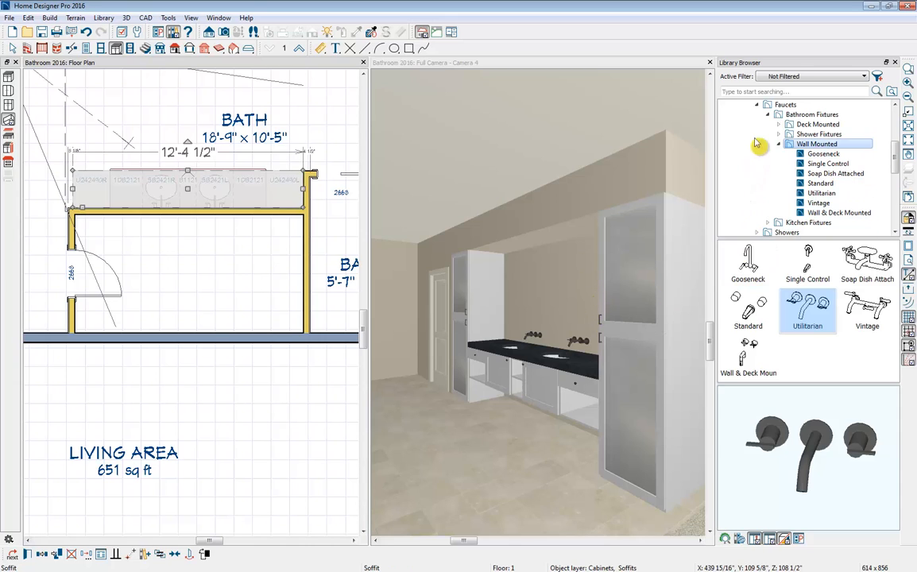
# - Collapse the expanded library folders back to the top-level categories of the core catalogs
pyautogui.click(758, 108)
pyautogui.scroll(3, 762, 145)
pyautogui.click(747, 155)
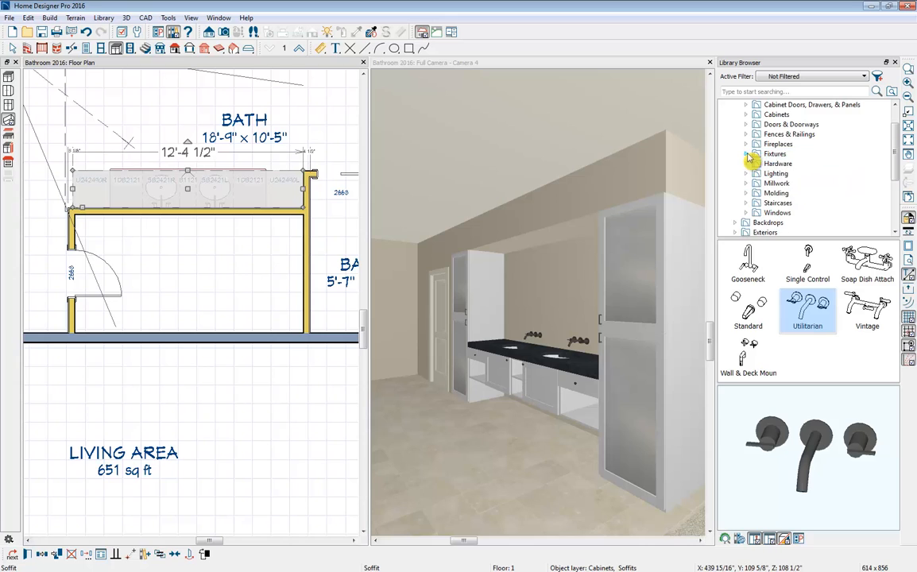
pyautogui.scroll(1, 747, 155)
pyautogui.click(736, 115)
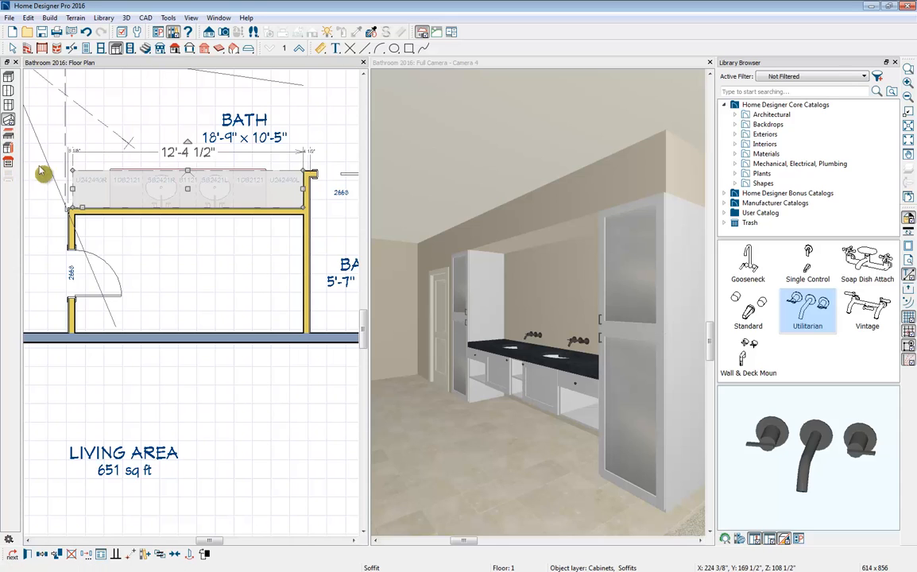
# - Add a custom backsplash in the camera view on the wall between the countertop and soffit, then deselect it
pyautogui.click(403, 64)
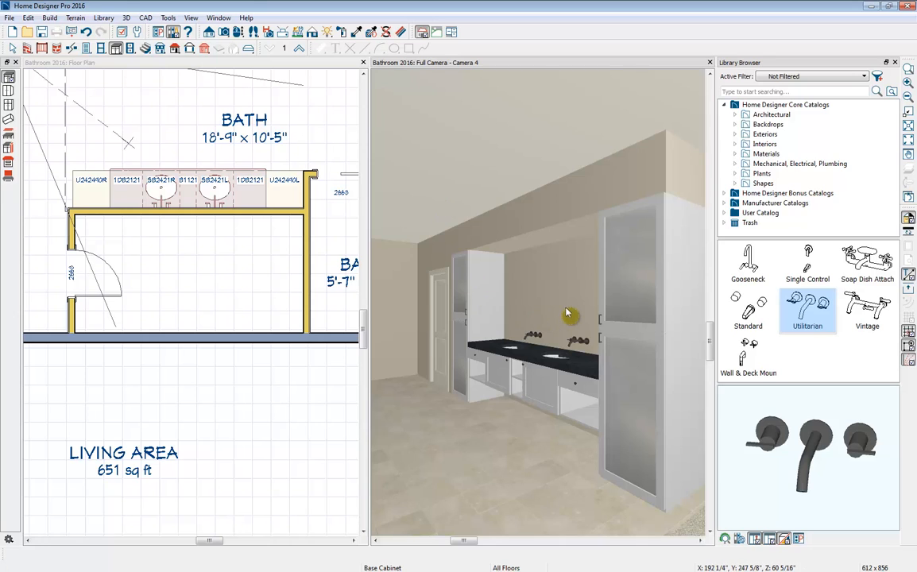
pyautogui.click(8, 176)
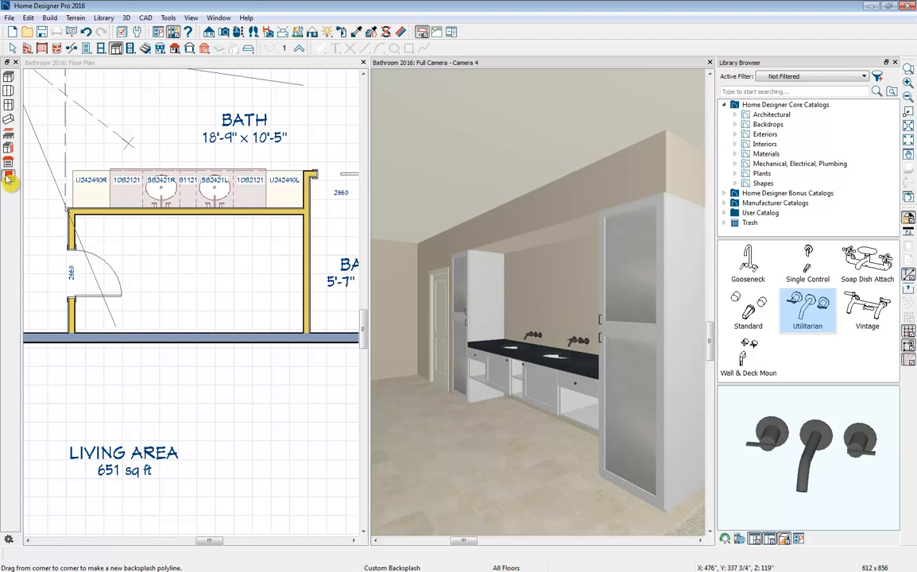
pyautogui.click(560, 298)
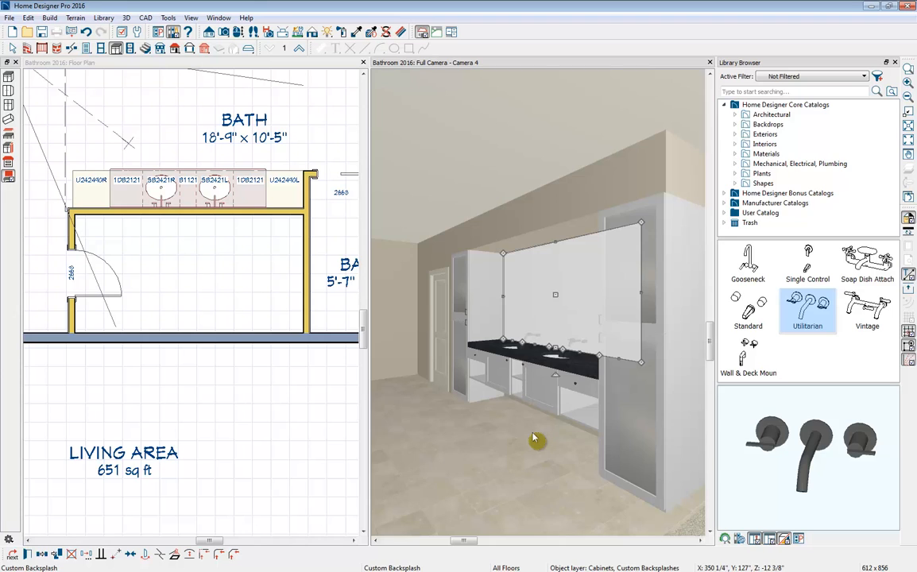
pyautogui.press('Escape')
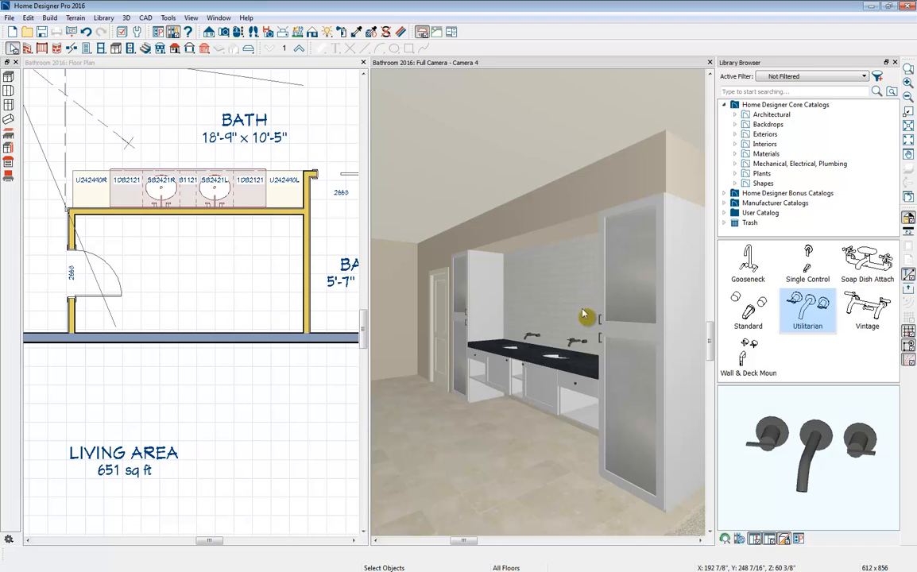
# - Search the library for "mirror" and apply the Mirror material to the backsplash behind the faucets
pyautogui.click(768, 91)
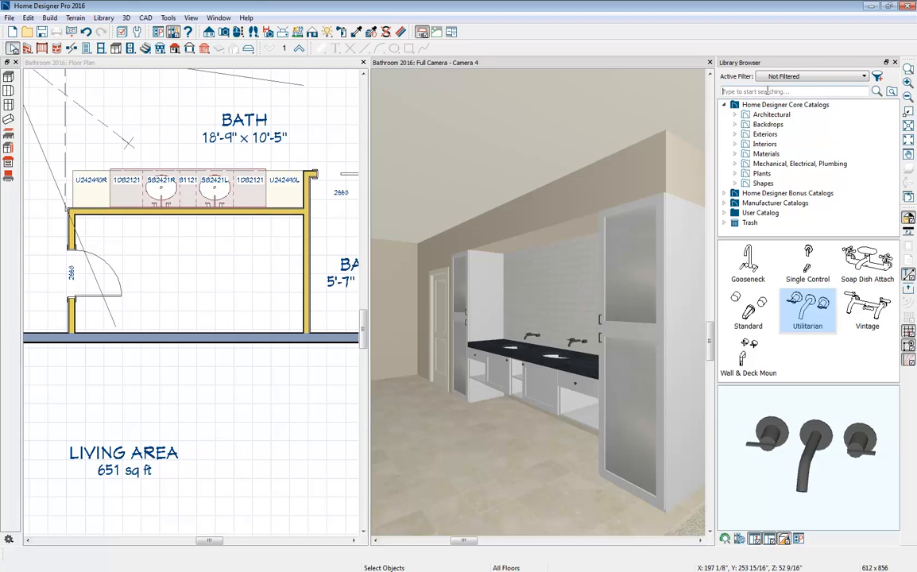
pyautogui.write('mirror')
pyautogui.press('Return')
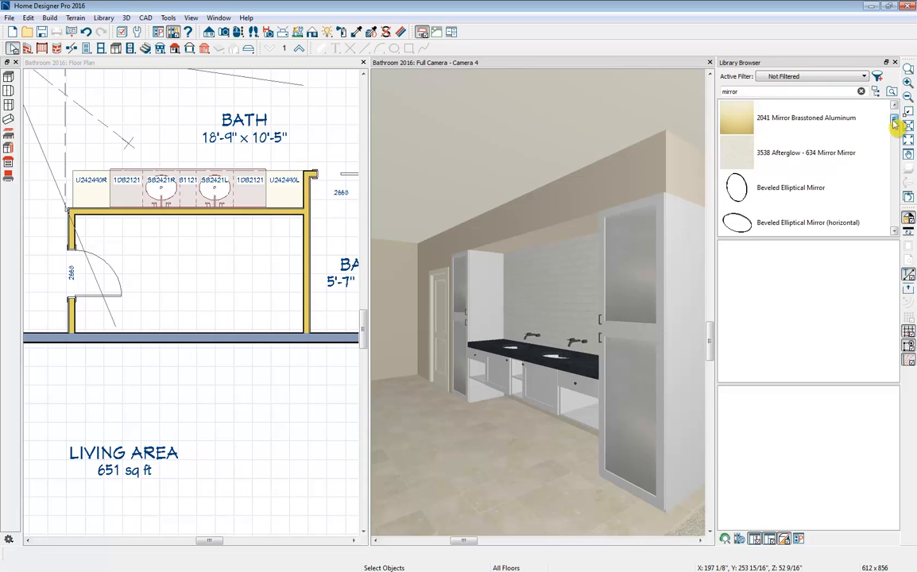
pyautogui.moveTo(894, 121); pyautogui.dragTo(898, 202)
pyautogui.click(756, 198)
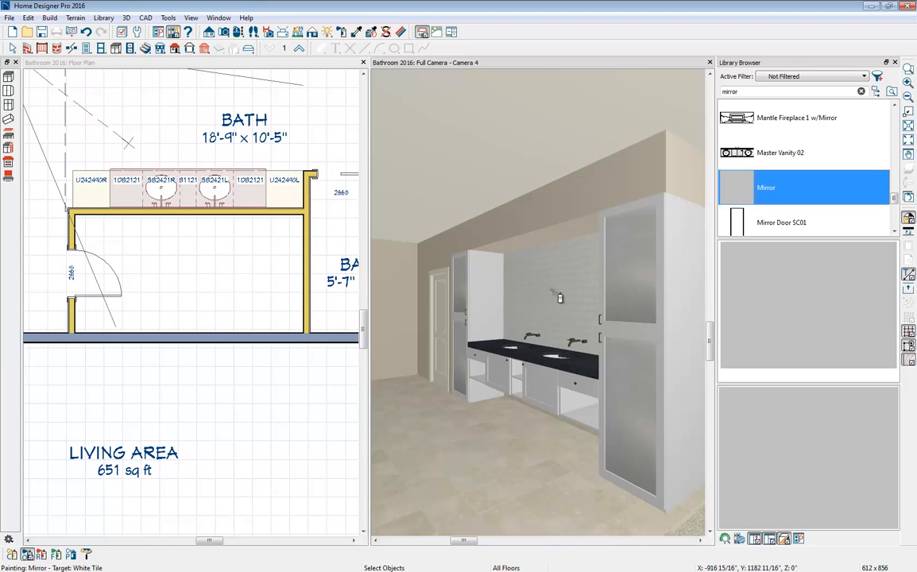
pyautogui.click(557, 297)
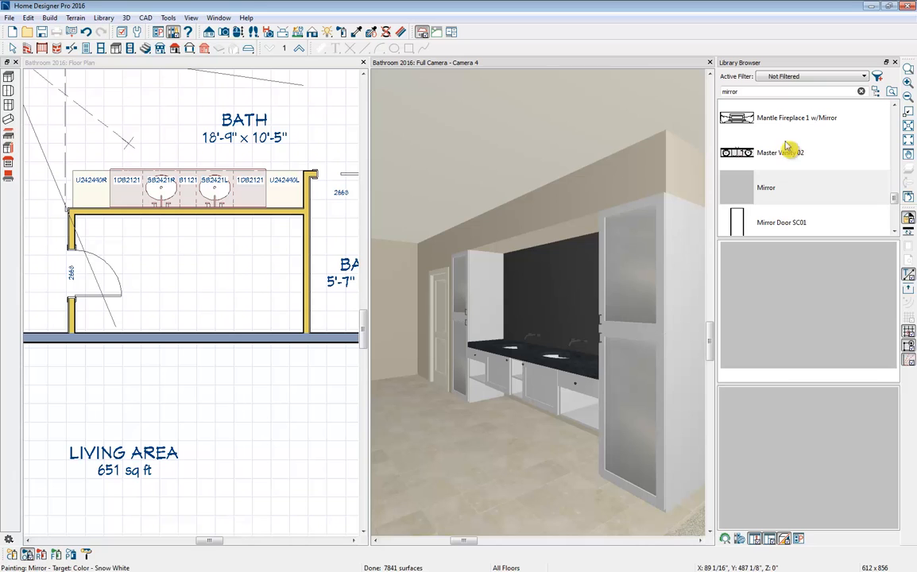
# - Enable Reflections in Mirrors for preview rendering in the preferences and enlarge the camera view beside the floor plan
pyautogui.click(895, 62)
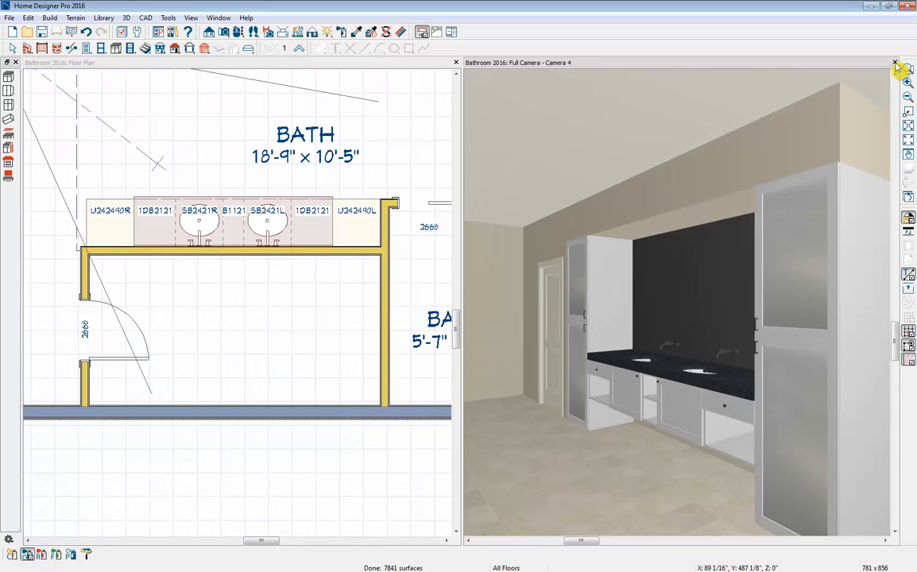
pyautogui.click(159, 33)
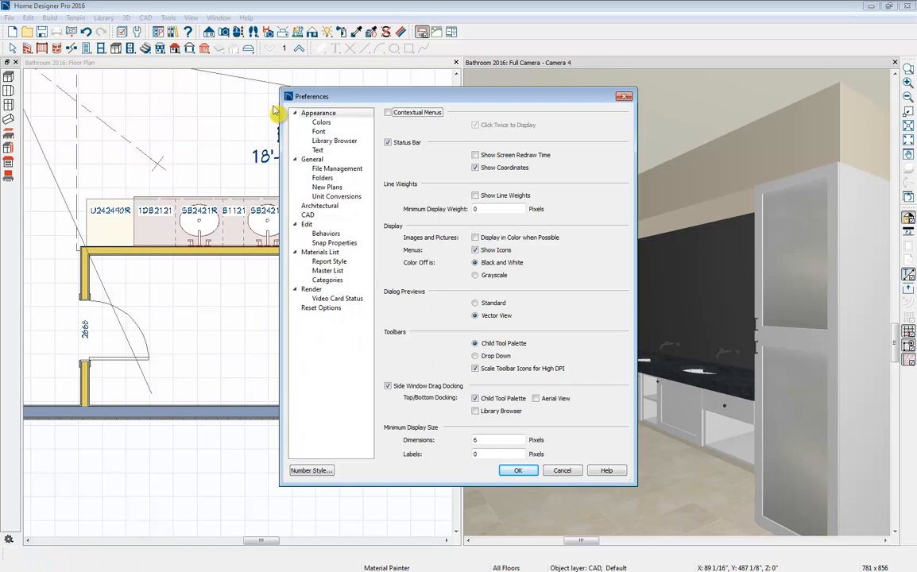
pyautogui.click(315, 290)
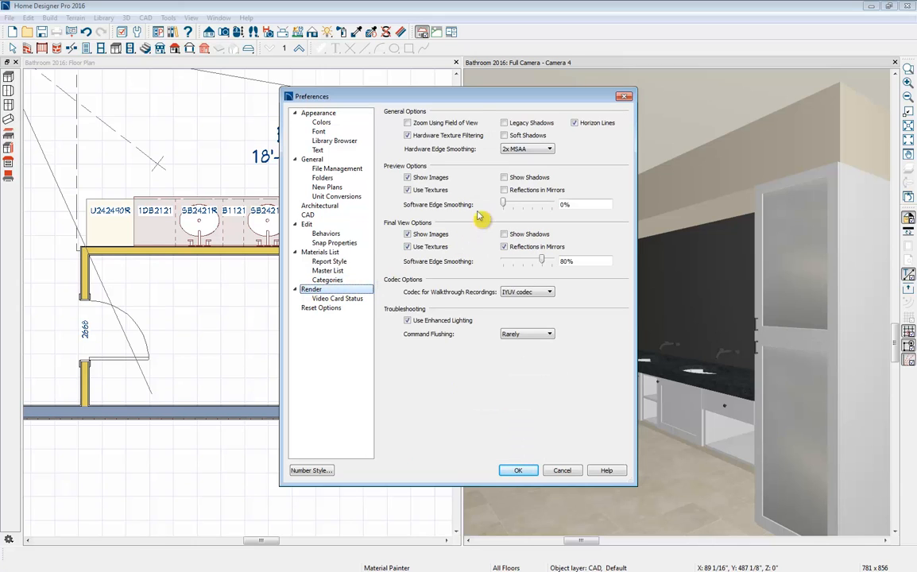
pyautogui.click(520, 196)
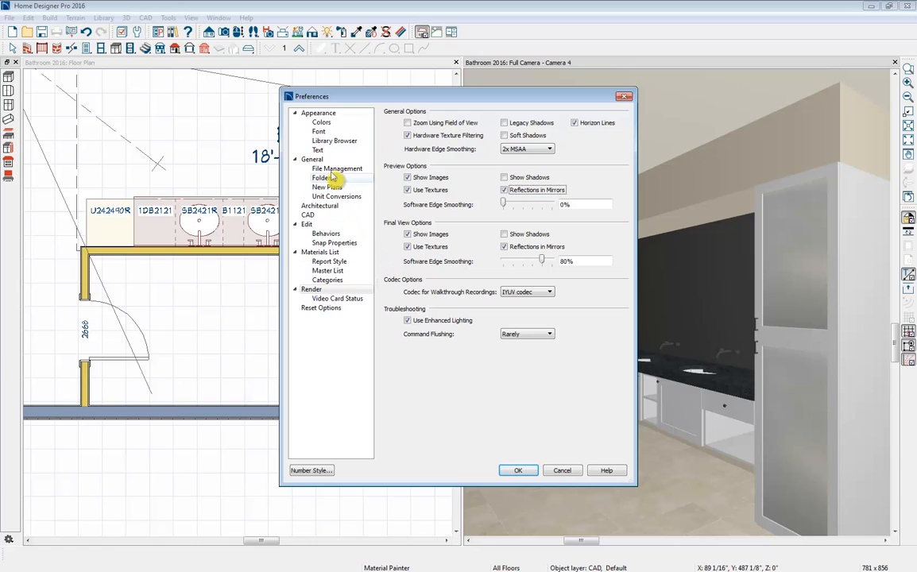
pyautogui.click(306, 225)
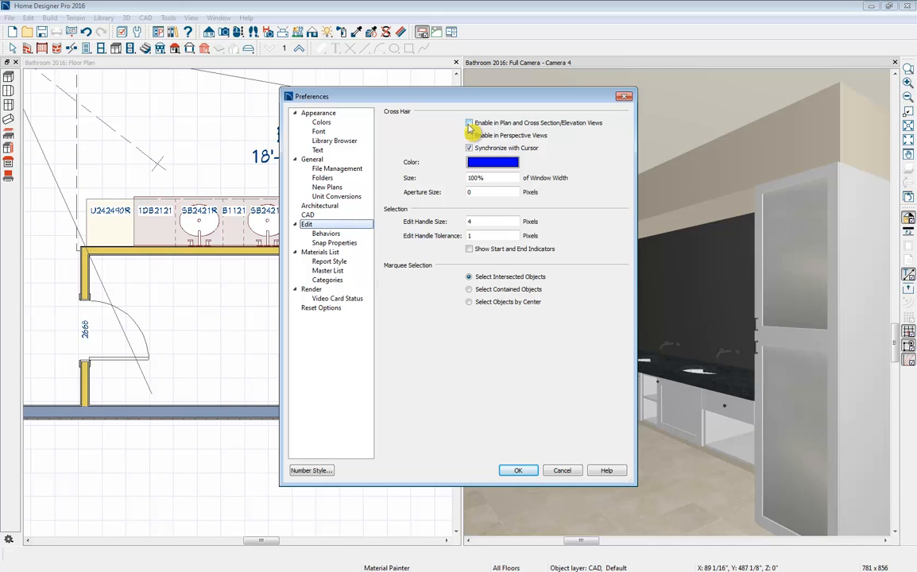
pyautogui.click(325, 114)
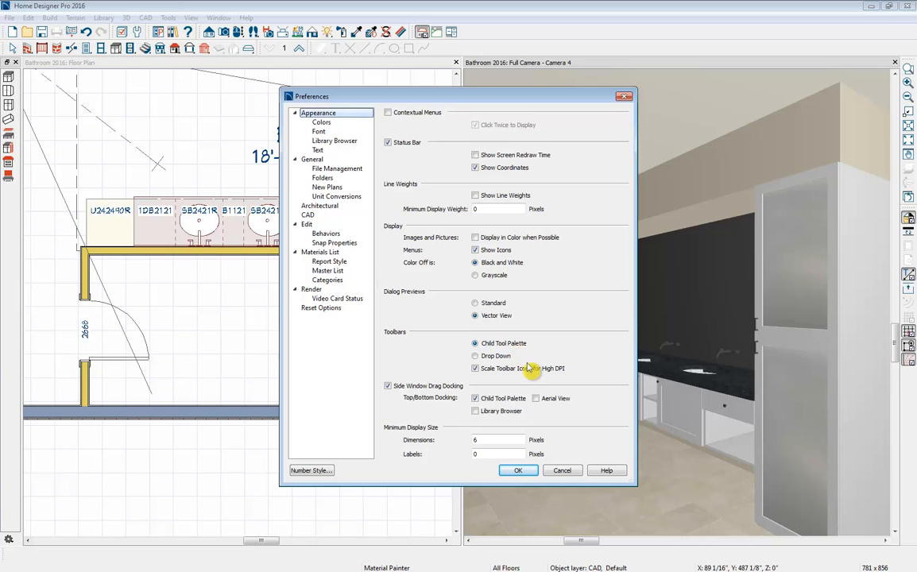
pyautogui.click(519, 471)
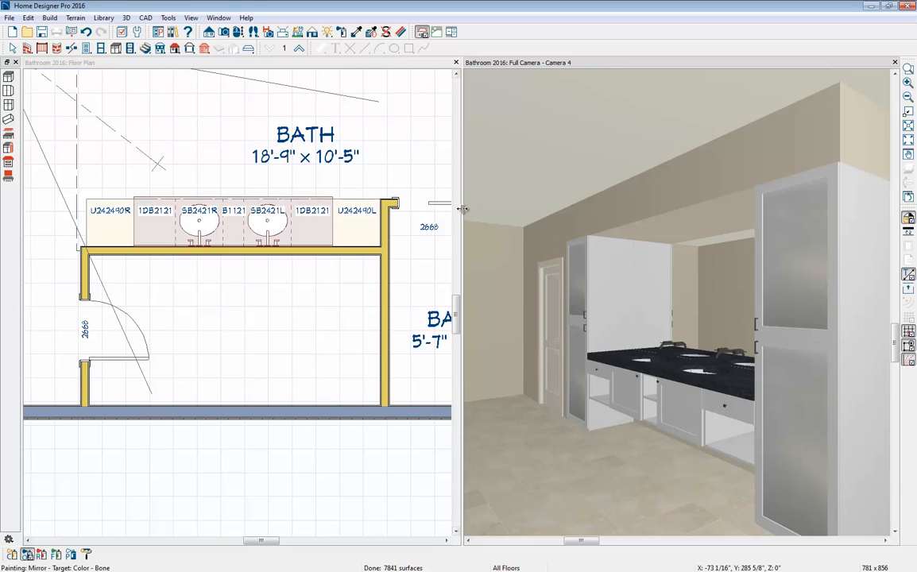
pyautogui.moveTo(461, 209); pyautogui.dragTo(373, 217)
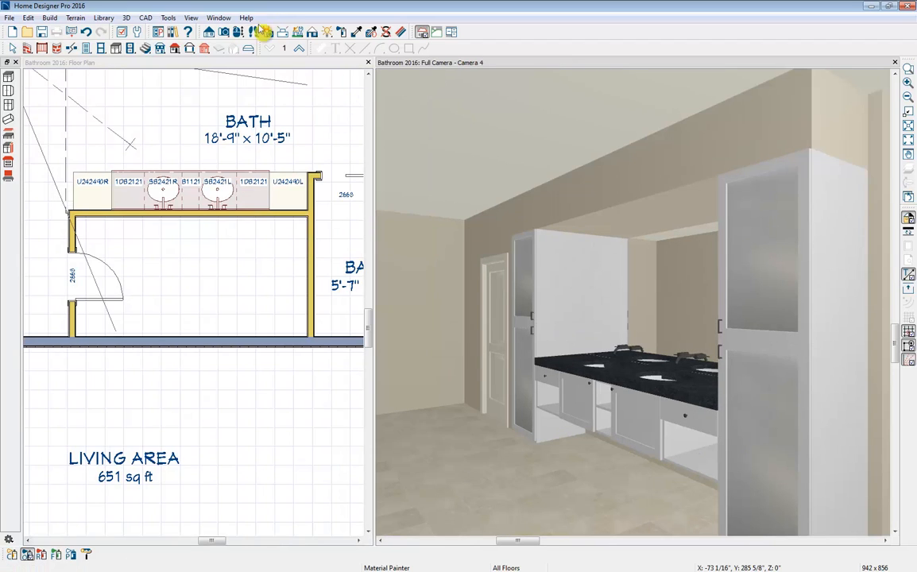
# - Show the library browser again, clear the mirror search and collapse the core catalogs
pyautogui.click(172, 34)
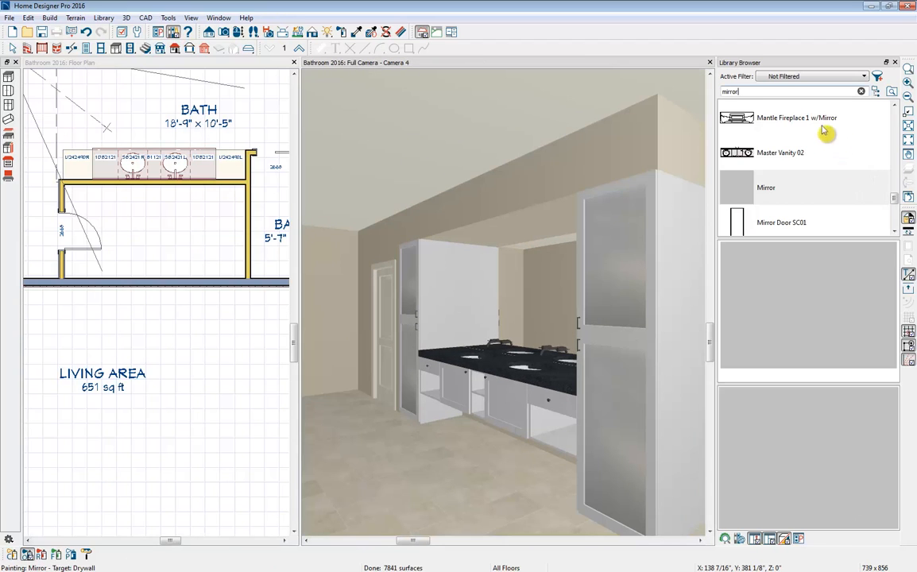
pyautogui.click(860, 91)
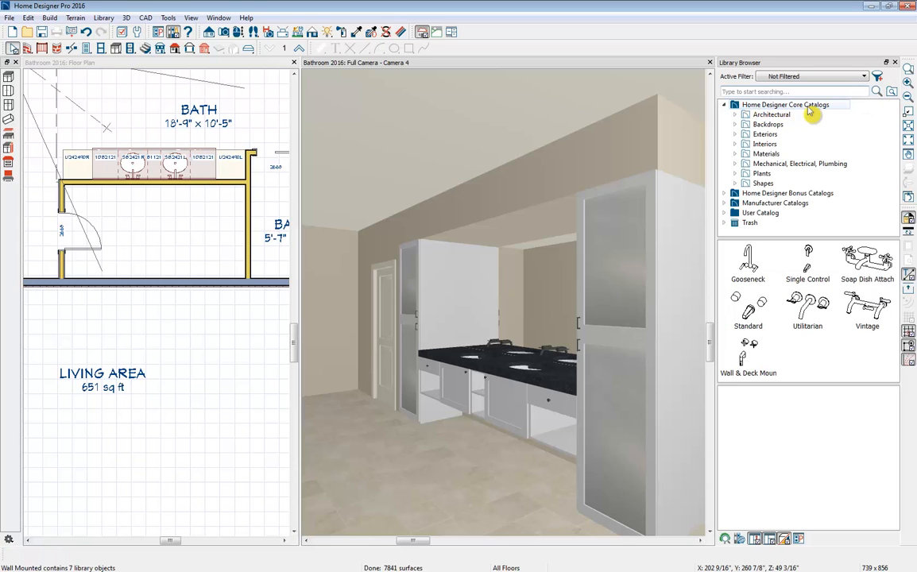
pyautogui.click(724, 105)
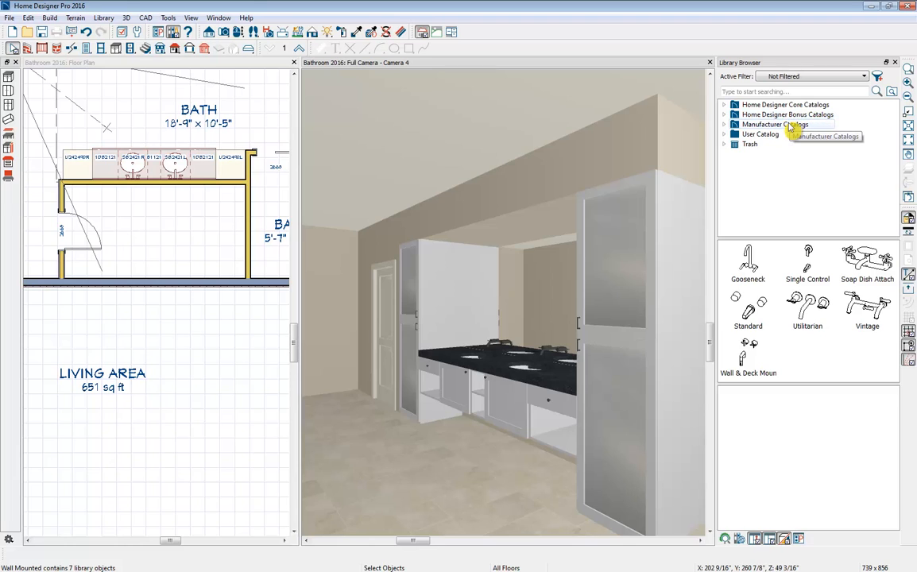
# - Expand the User Catalog and display the contents of its Bath folder
pyautogui.click(725, 135)
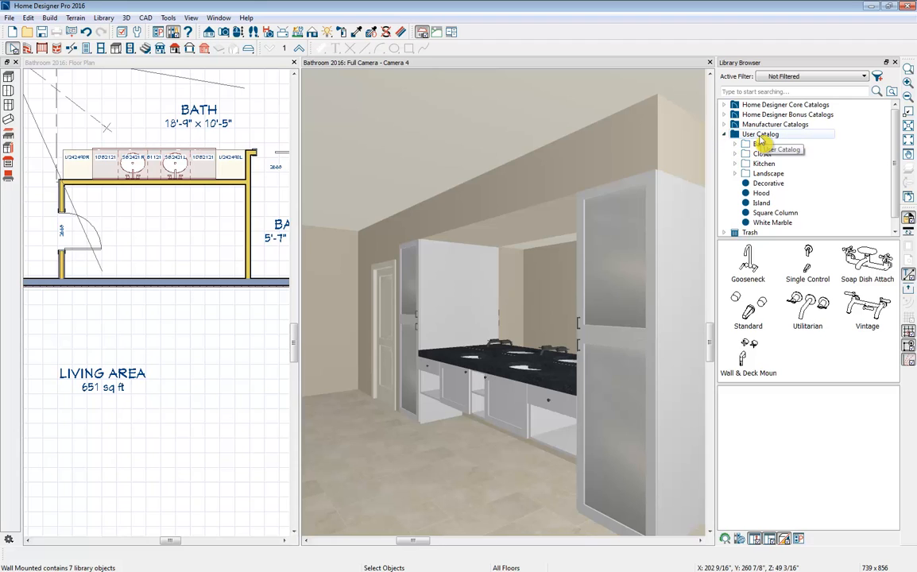
pyautogui.rightClick(760, 137)
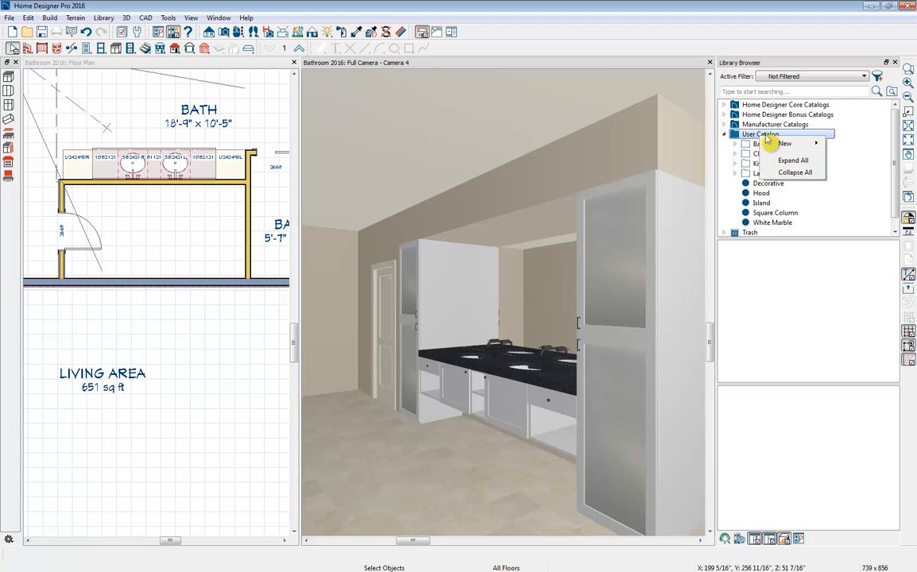
pyautogui.moveTo(772, 145)
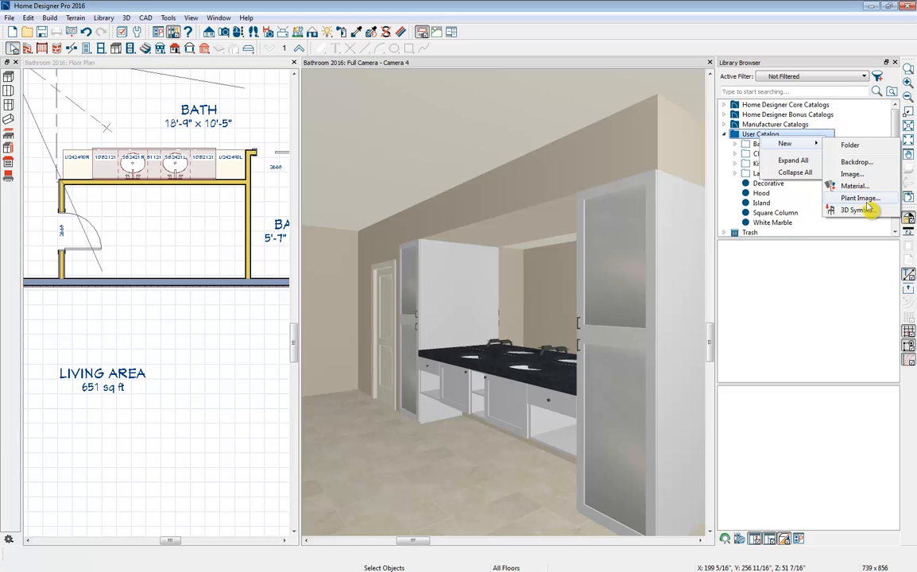
pyautogui.click(747, 145)
pyautogui.click(737, 146)
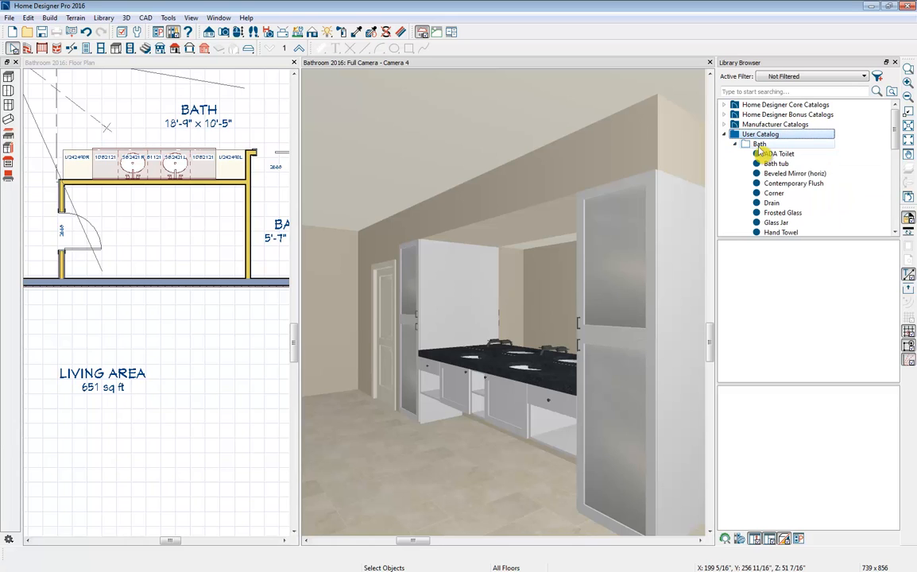
pyautogui.click(758, 146)
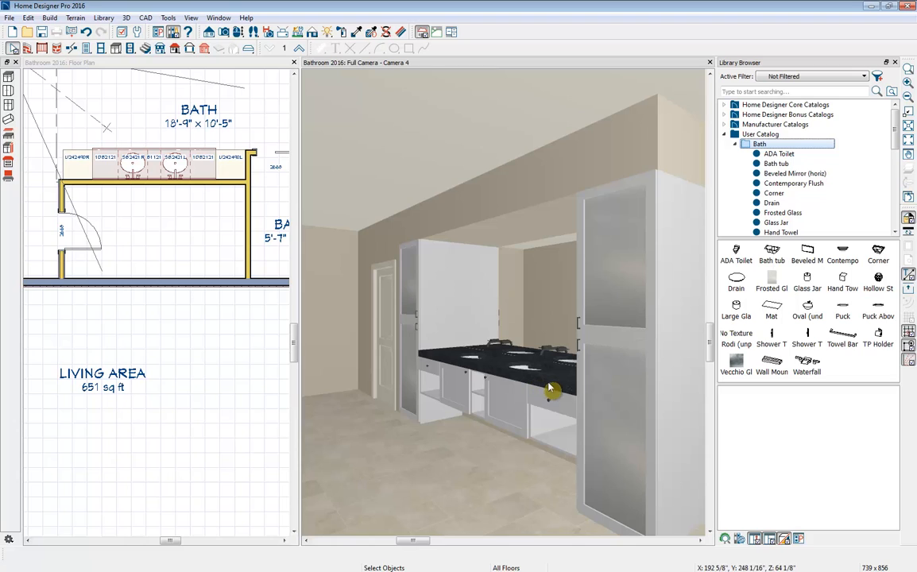
# - Place the Hand Towel from the Bath folder at the front edge of the vanity countertop in the camera view and select it
pyautogui.click(842, 282)
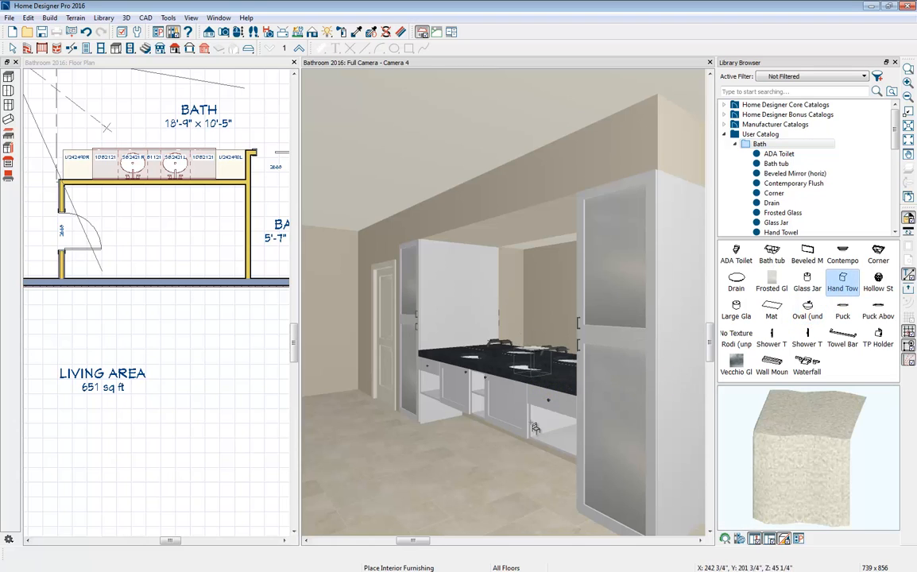
pyautogui.click(544, 380)
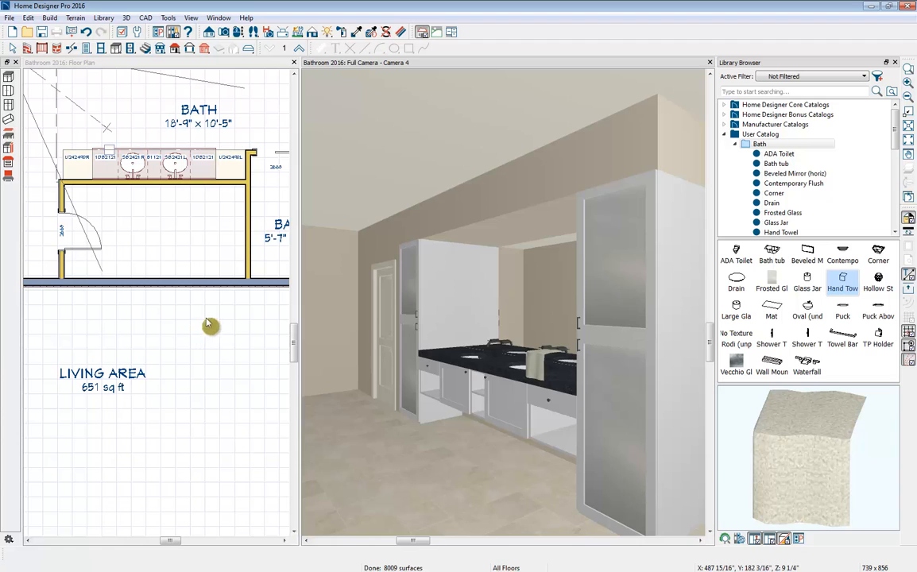
pyautogui.click(538, 369)
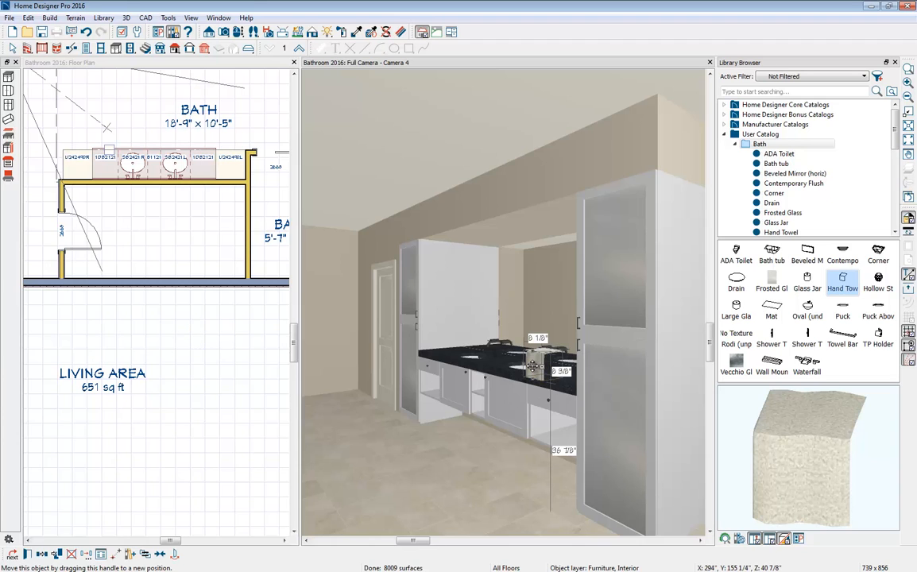
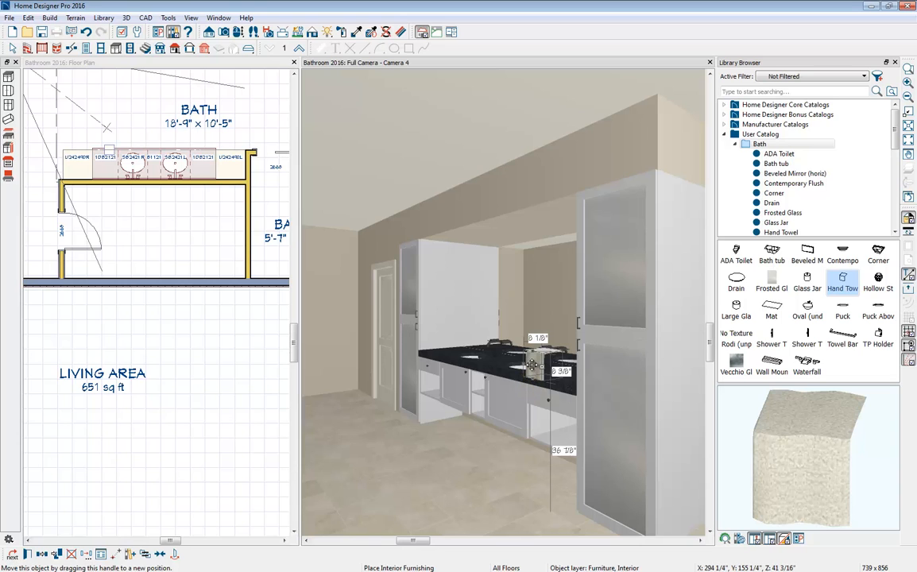
# - Lower the hand towel so it drapes over the countertop's front edge, and nudge it toward the cabinets in the floor plan
pyautogui.moveTo(532, 365); pyautogui.dragTo(542, 347)
pyautogui.moveTo(529, 374); pyautogui.dragTo(529, 389)
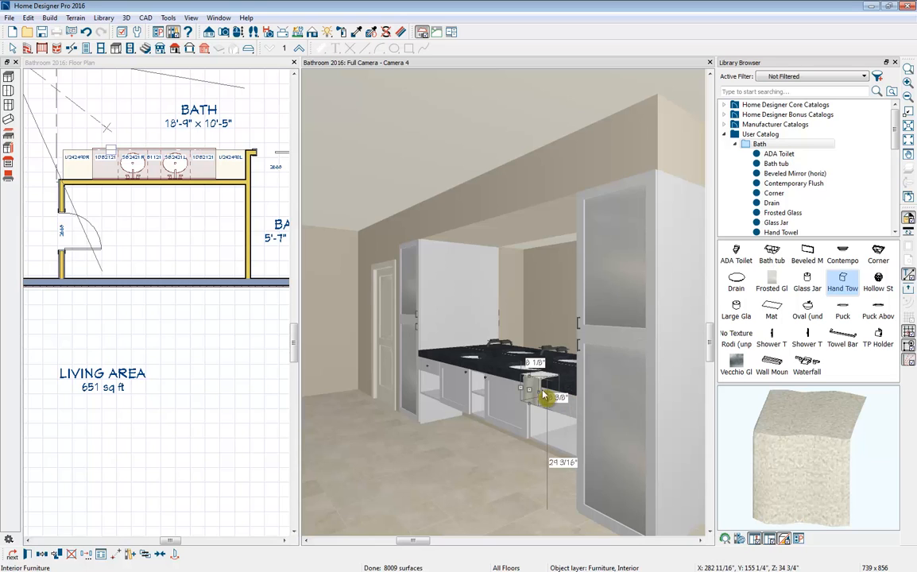
pyautogui.click(116, 151)
pyautogui.scroll(2, 112, 156)
pyautogui.scroll(1, 111, 149)
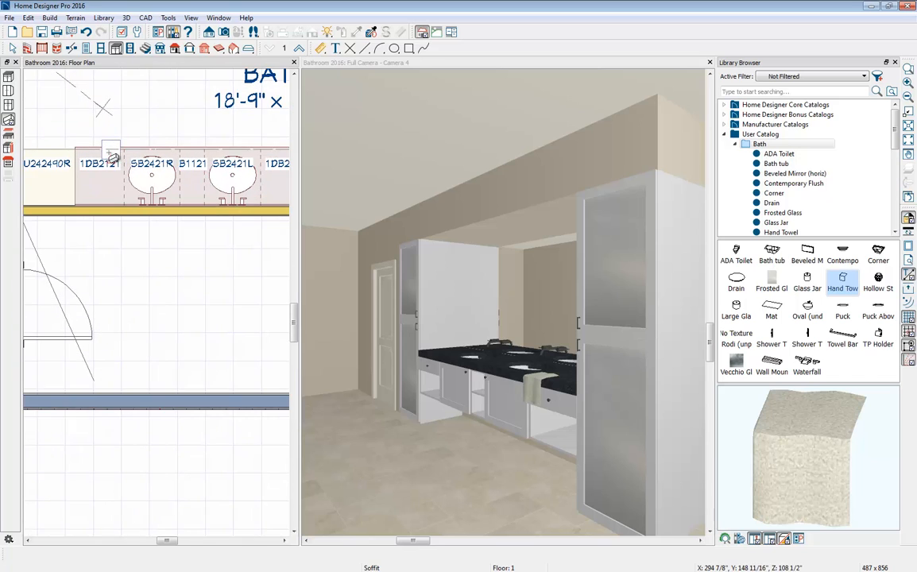
pyautogui.click(111, 149)
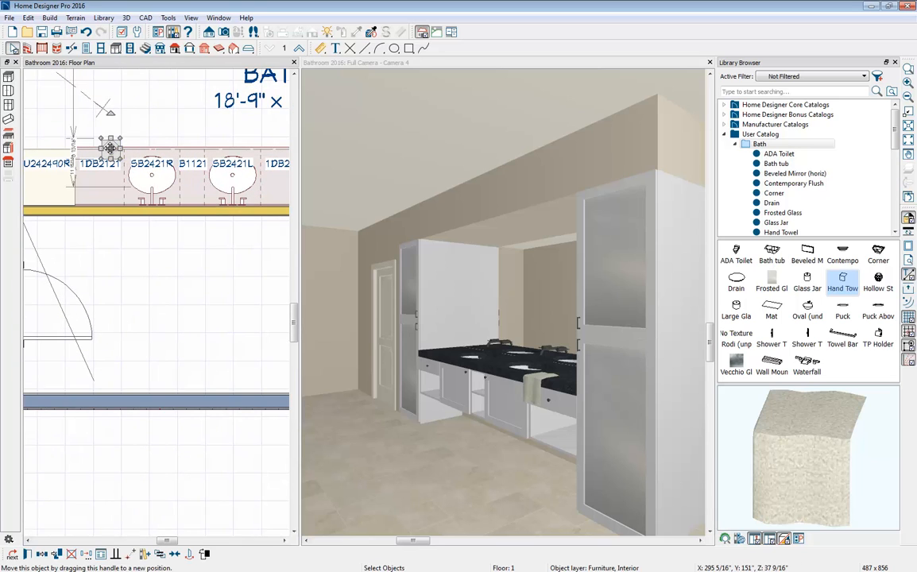
pyautogui.moveTo(110, 148)
pyautogui.mouseDown()
pyautogui.moveTo(99, 136)
pyautogui.moveTo(111, 152)
pyautogui.mouseUp()
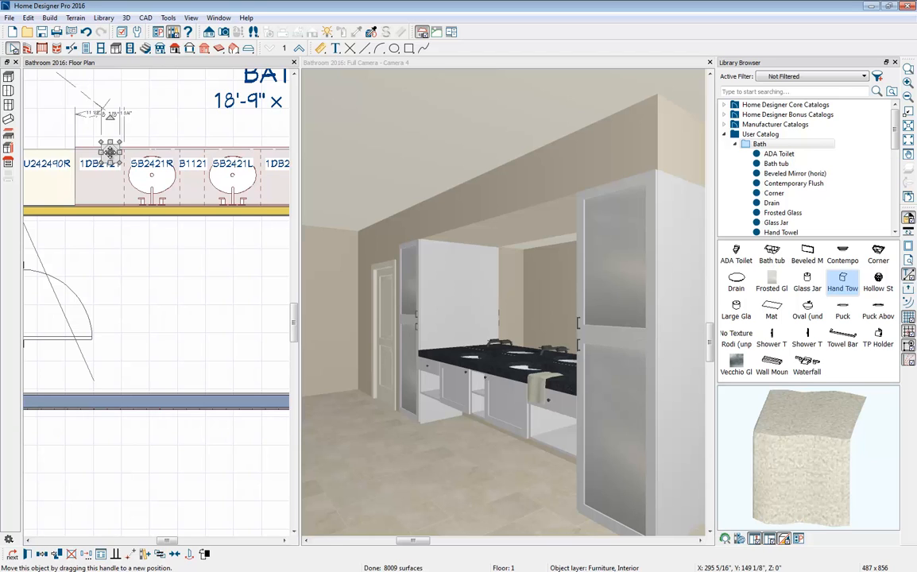
# - Make a copy of the hand towel reflected about the vanity's center onto the opposite end of the countertop
pyautogui.scroll(-1, 23, 208)
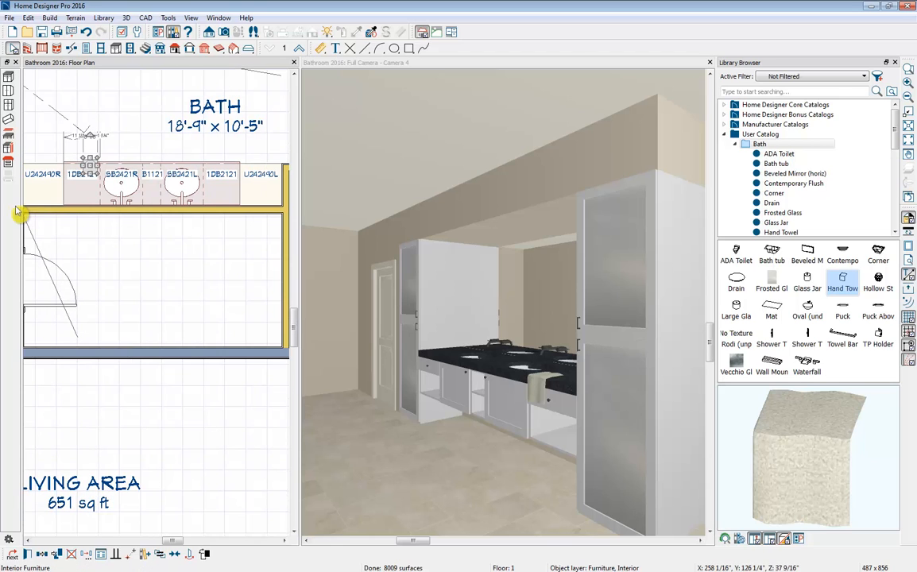
pyautogui.click(44, 559)
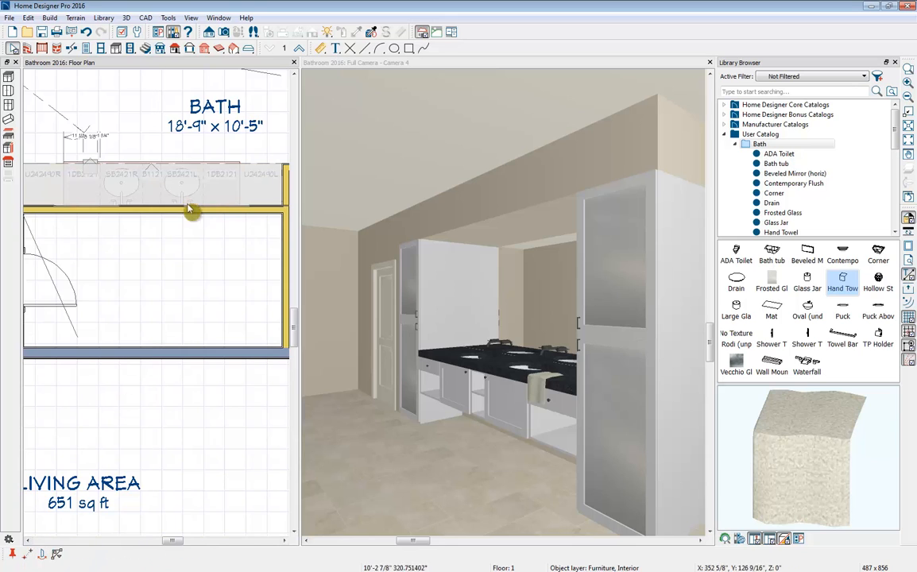
pyautogui.click(157, 199)
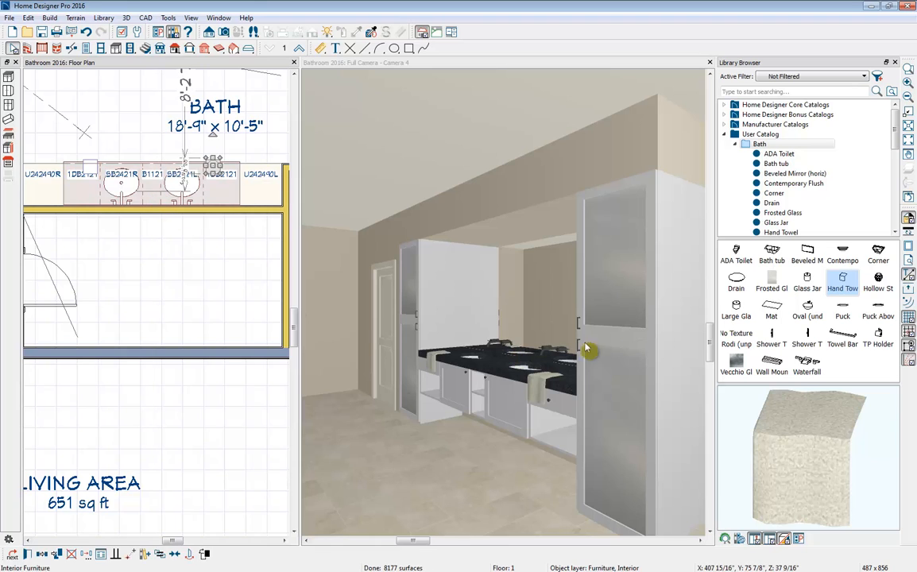
# - Place the Glass Jar from the Bath folder at the vanity's middle base cabinet and raise it onto the countertop
pyautogui.click(802, 288)
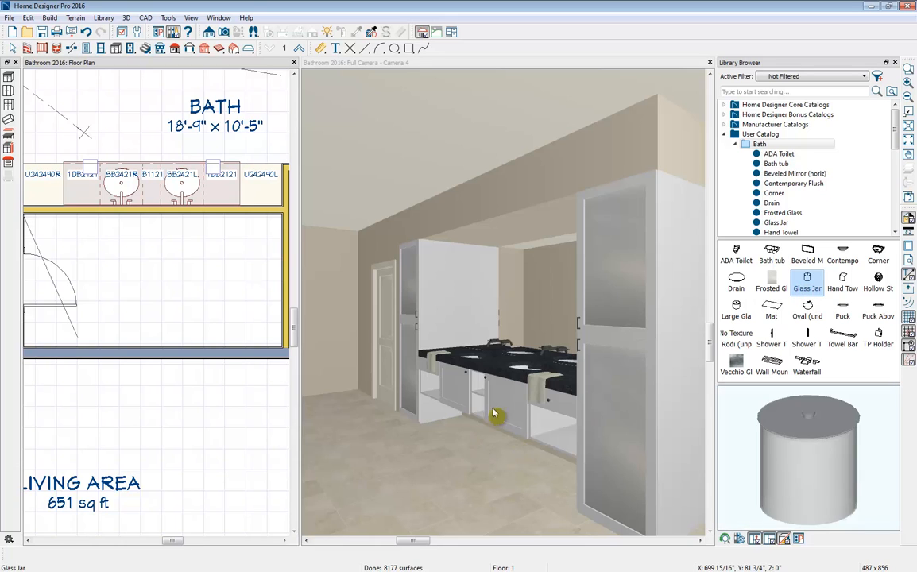
pyautogui.click(144, 194)
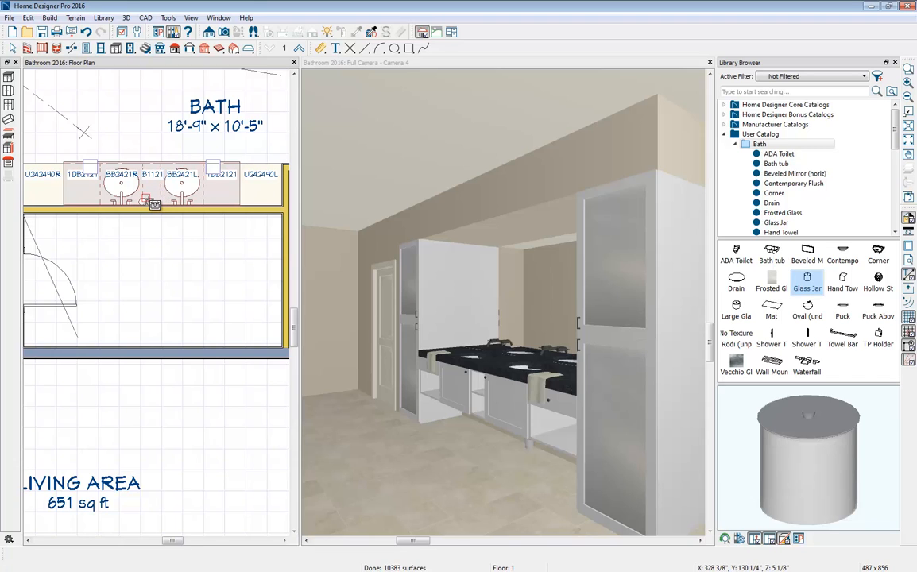
pyautogui.click(525, 443)
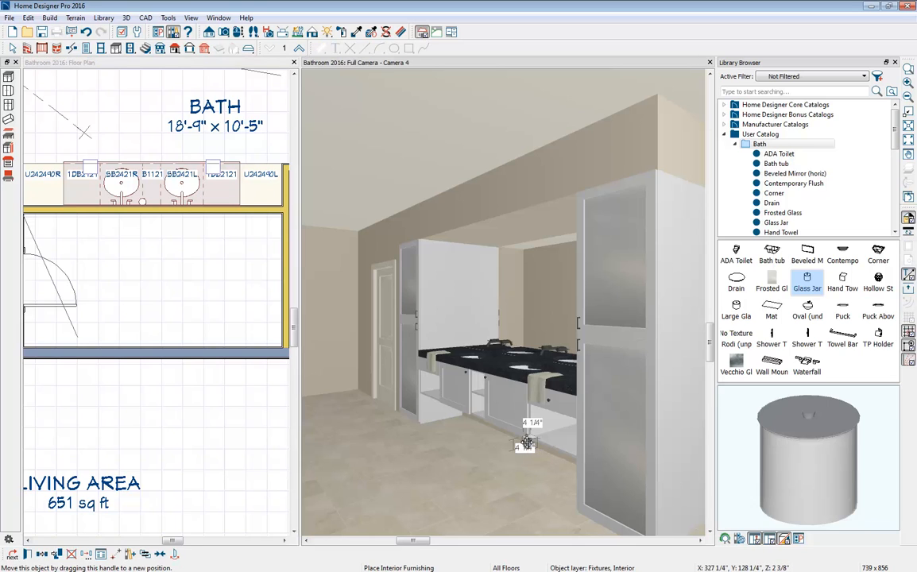
pyautogui.moveTo(525, 443); pyautogui.dragTo(501, 351)
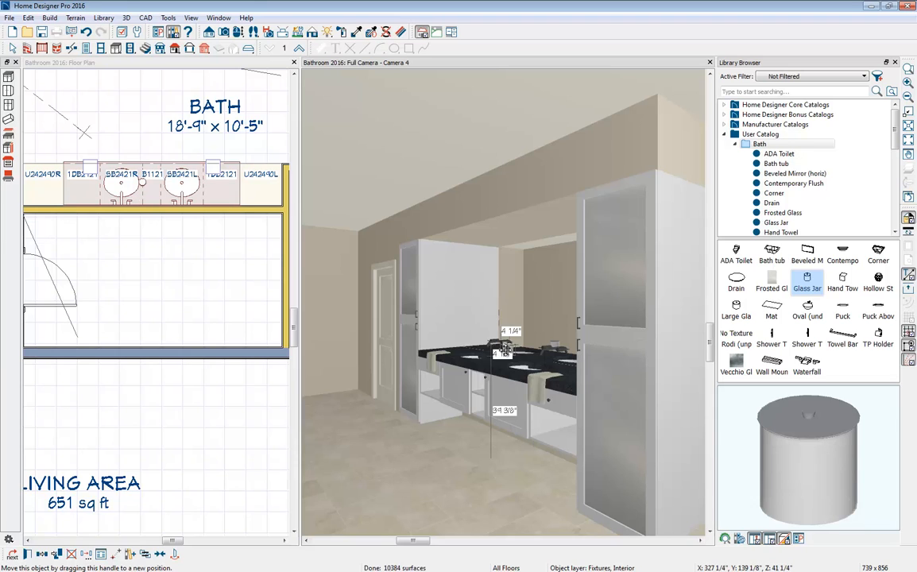
pyautogui.moveTo(506, 349); pyautogui.dragTo(506, 358)
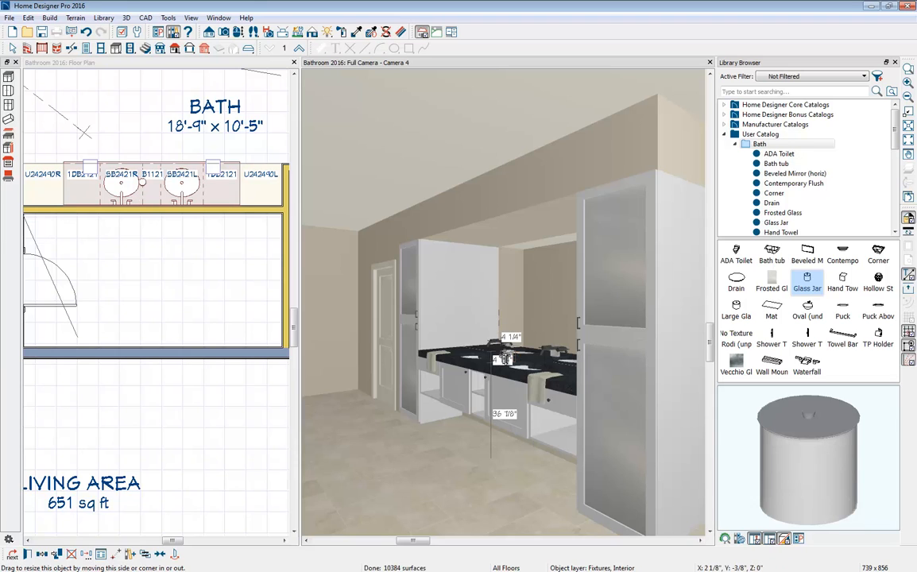
# - Move the glass jar back toward the wall between the two sinks and place a copy in line beside it
pyautogui.click(142, 187)
pyautogui.scroll(2, 140, 184)
pyautogui.moveTo(140, 182); pyautogui.dragTo(142, 204)
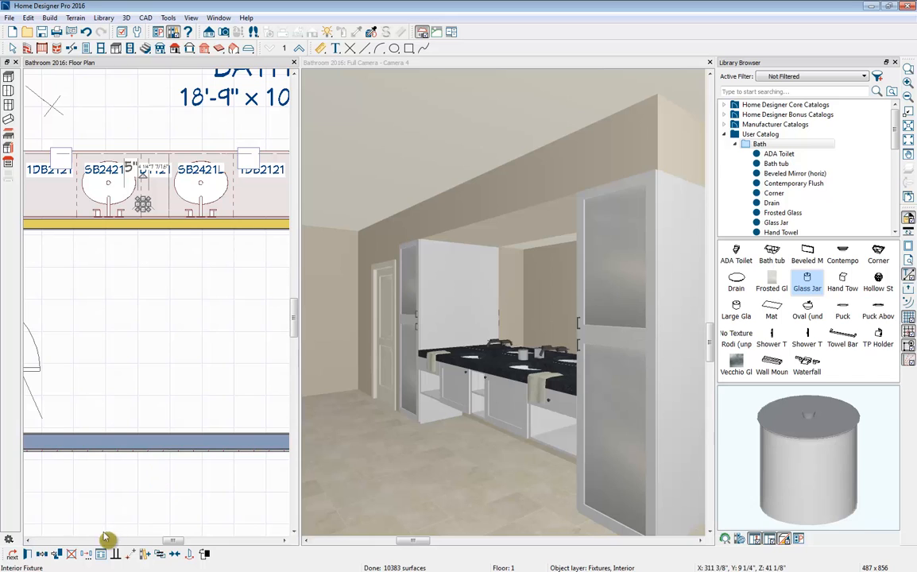
pyautogui.click(41, 559)
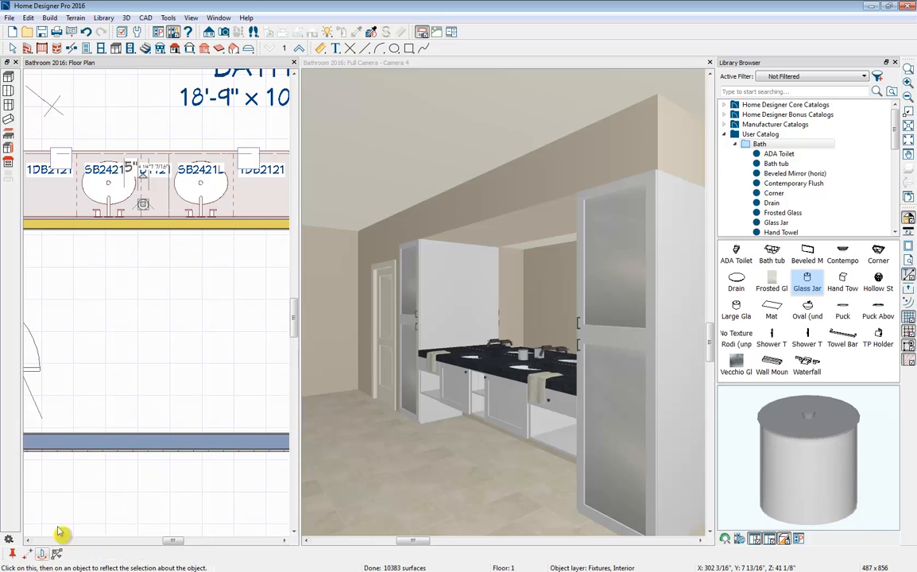
pyautogui.click(162, 207)
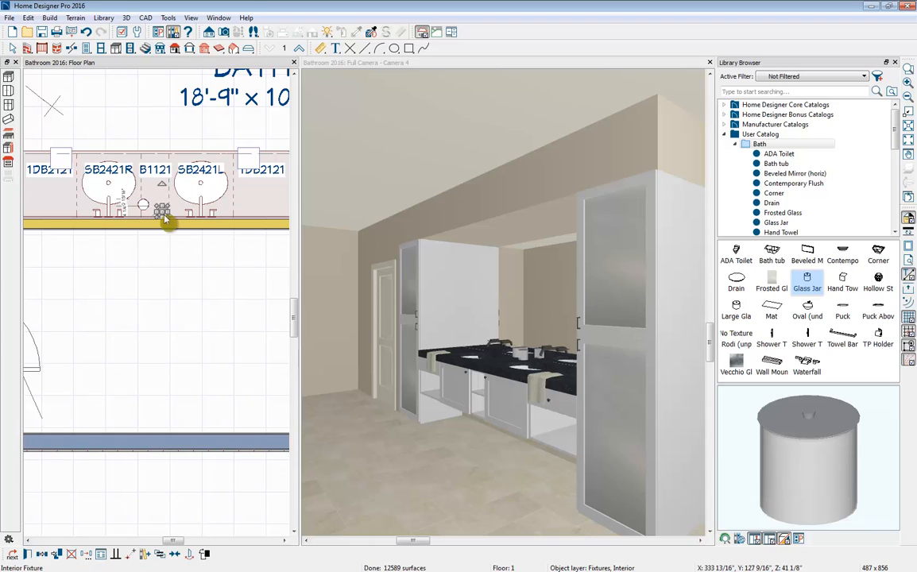
pyautogui.moveTo(162, 208); pyautogui.dragTo(162, 205)
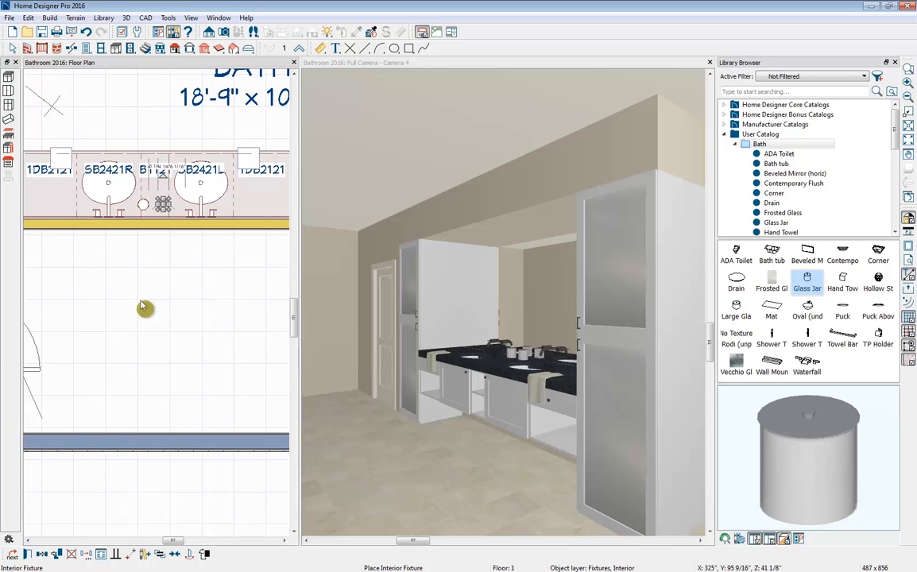
# - Hide the library browser and place a recessed light in the soffit above each of the two sinks
pyautogui.click(896, 63)
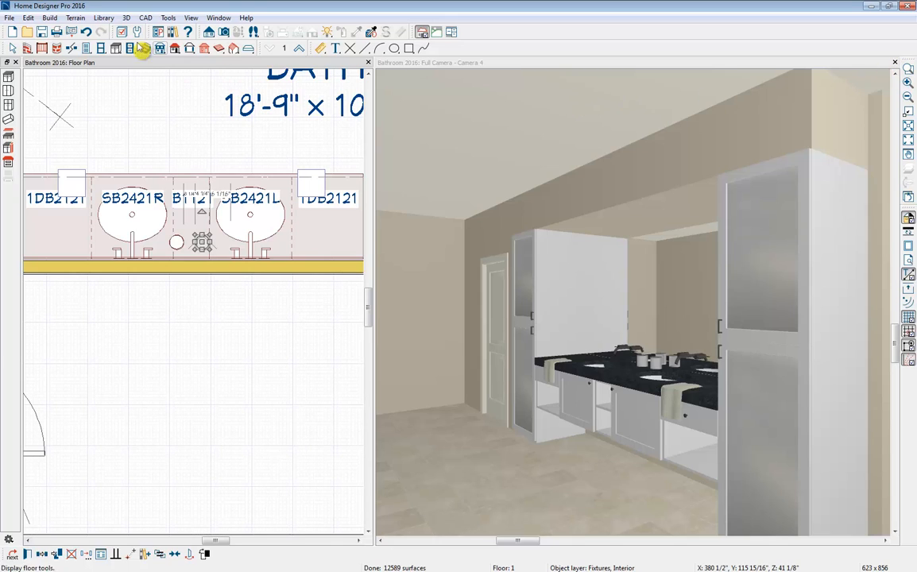
pyautogui.click(131, 49)
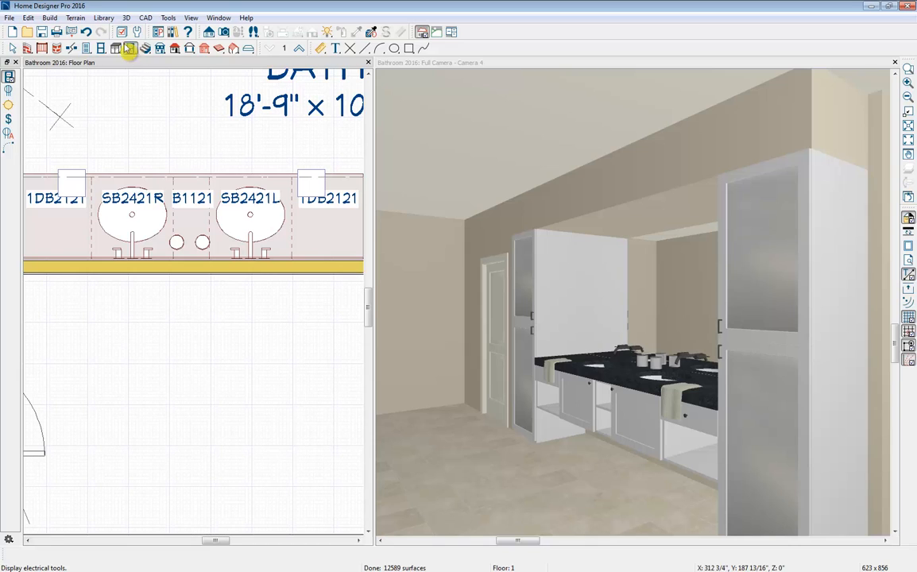
pyautogui.click(8, 106)
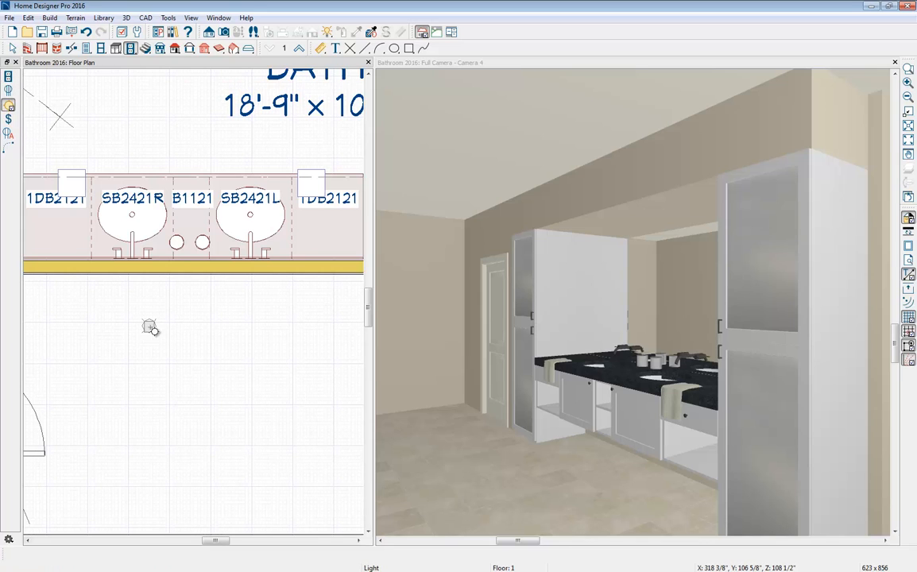
pyautogui.scroll(-2, 150, 327)
pyautogui.scroll(-1, 152, 329)
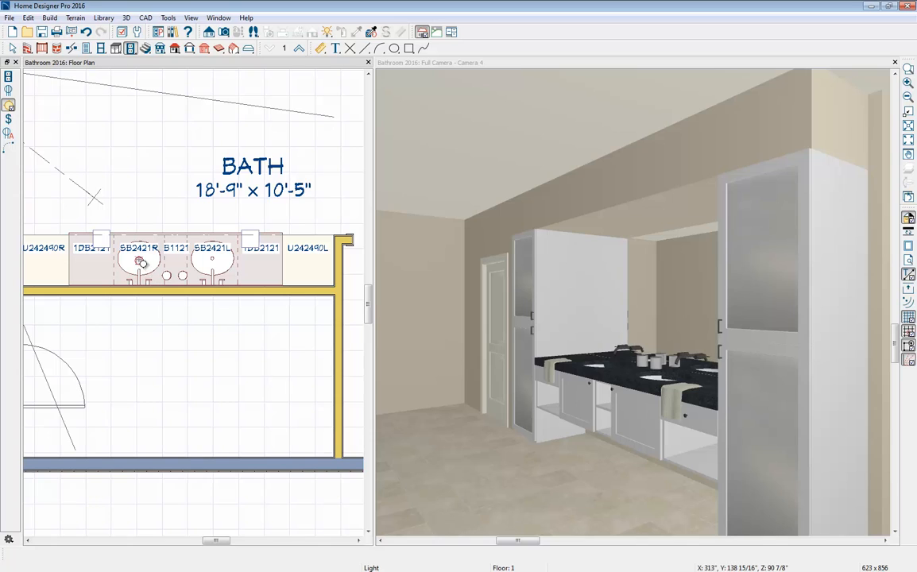
pyautogui.click(140, 262)
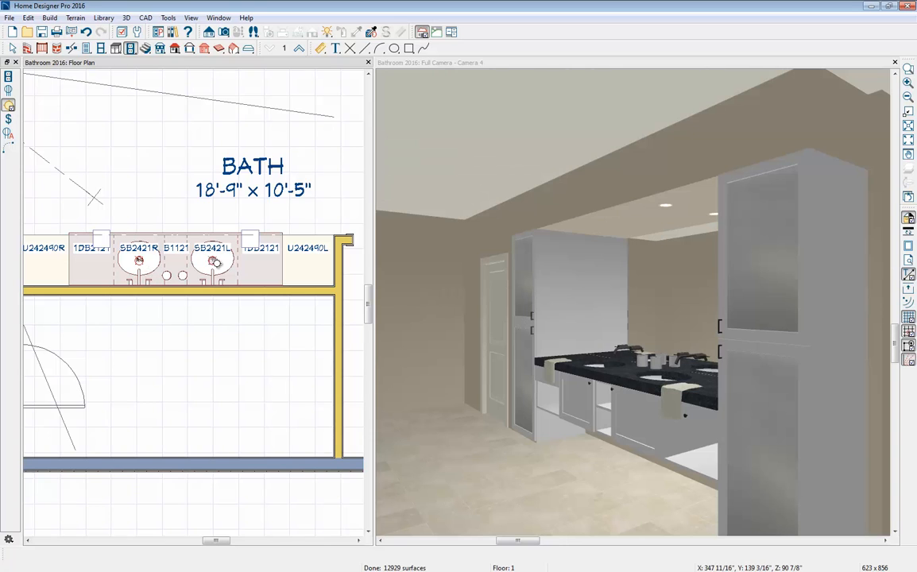
pyautogui.click(214, 262)
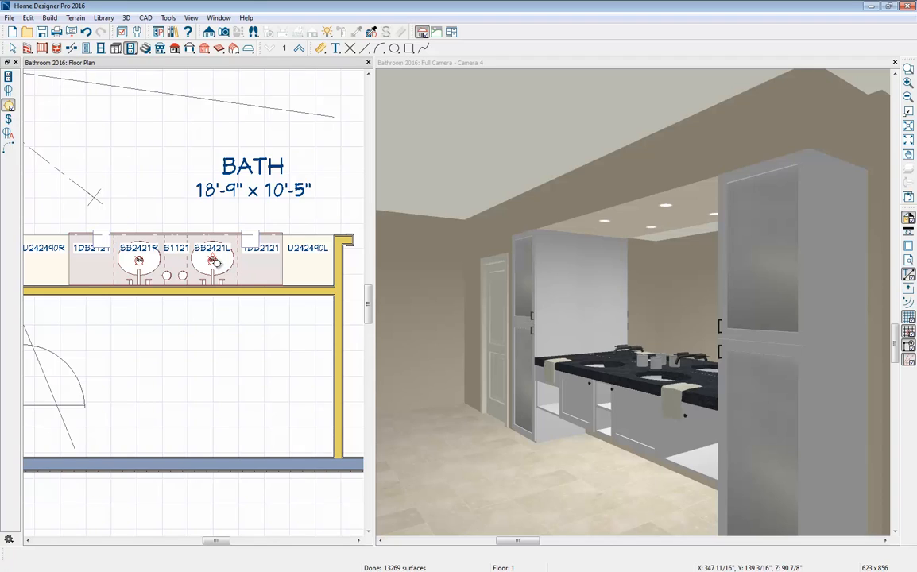
# - Place a wall light at each end of the vanity backsplash and a row of three recessed ceiling lights across the bath
pyautogui.click(260, 286)
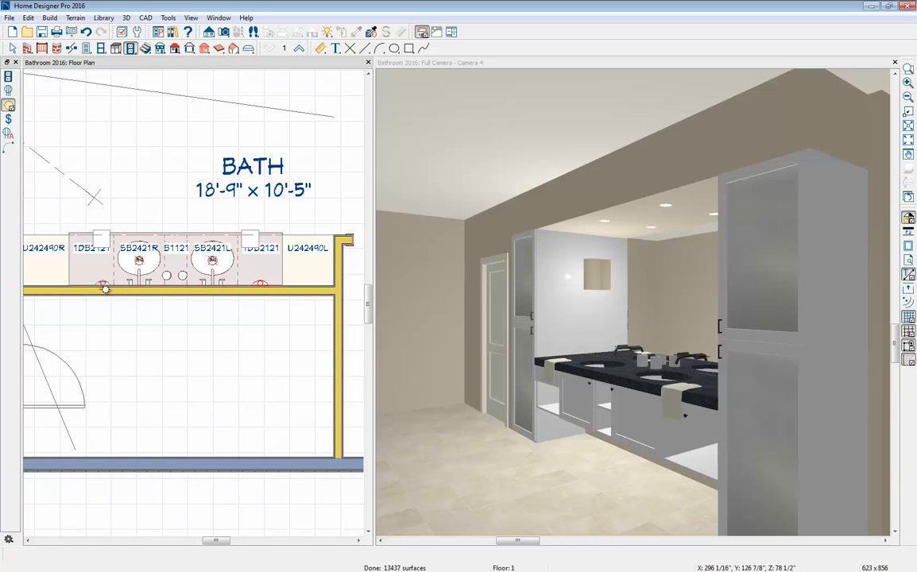
pyautogui.click(100, 288)
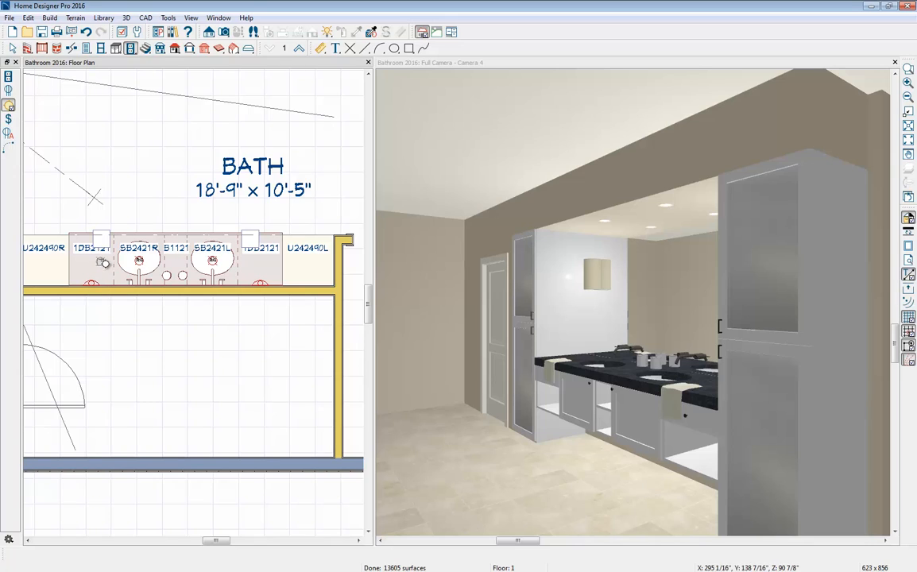
pyautogui.click(178, 186)
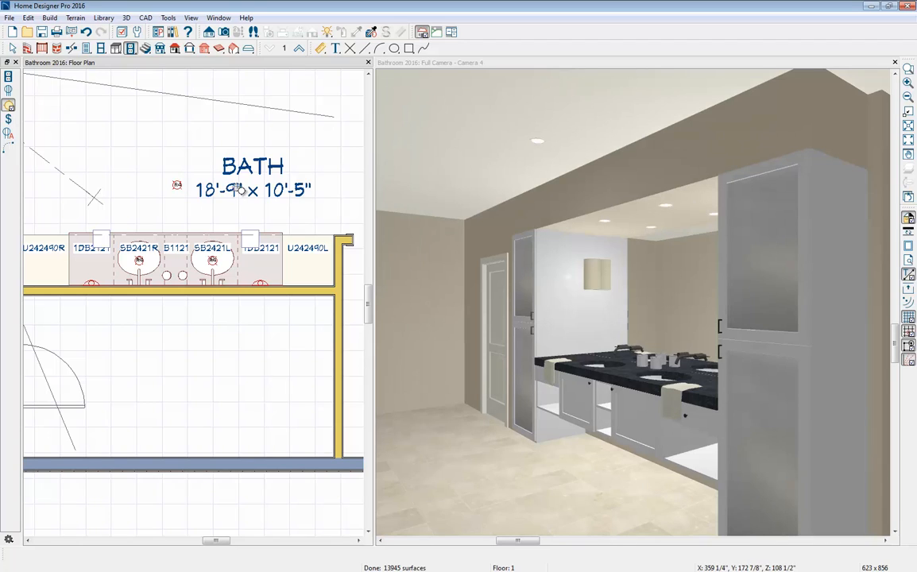
pyautogui.click(330, 186)
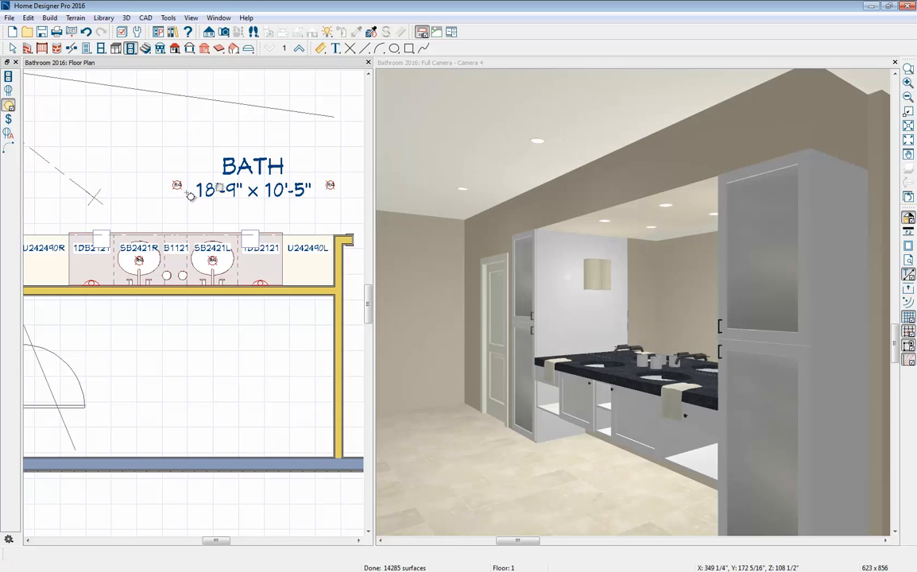
pyautogui.click(38, 185)
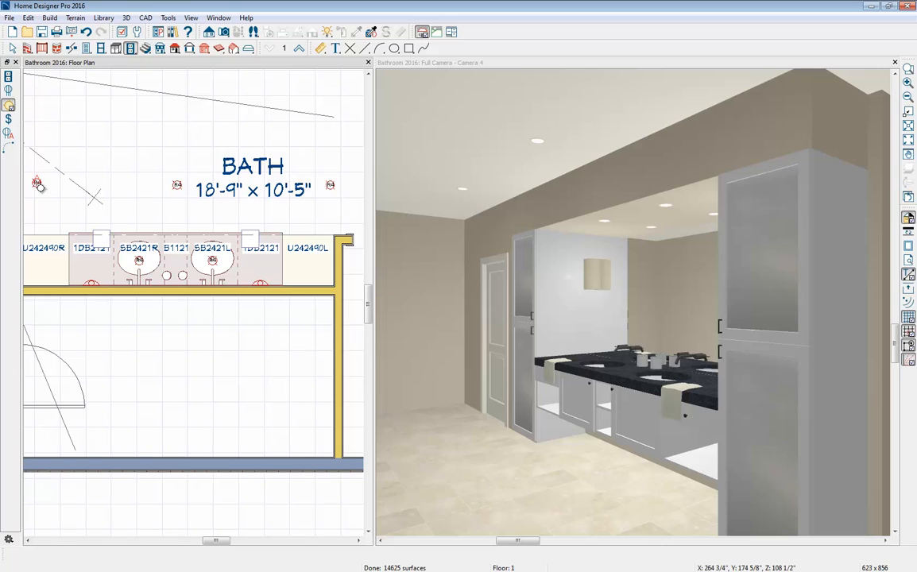
pyautogui.press('Escape')
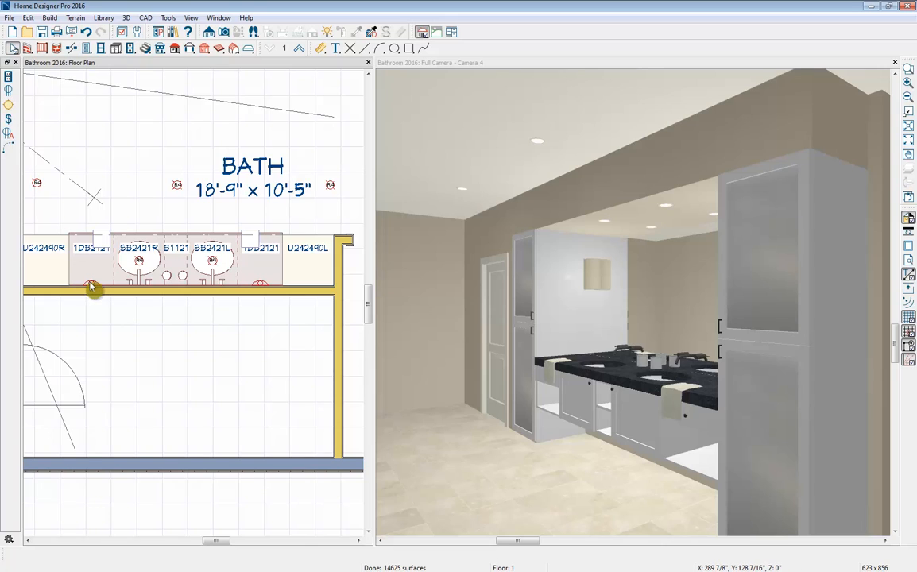
# - Turn the wall light at the vanity's left end off in 3D and turn it back on
pyautogui.click(91, 288)
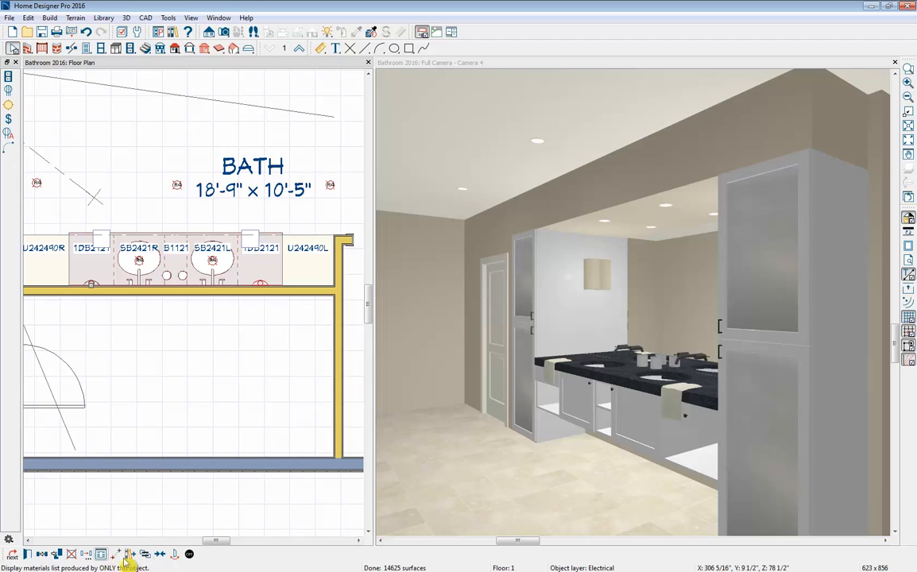
pyautogui.click(190, 555)
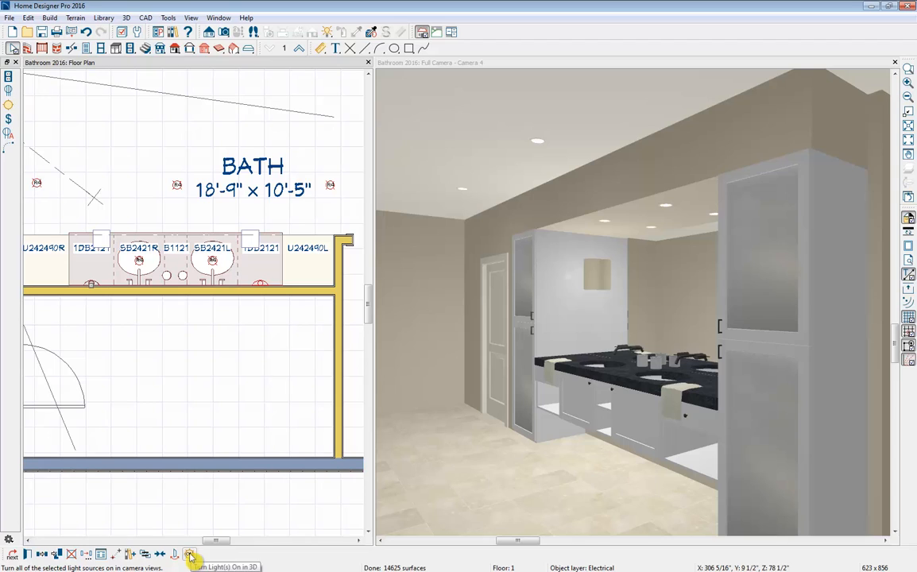
pyautogui.click(190, 555)
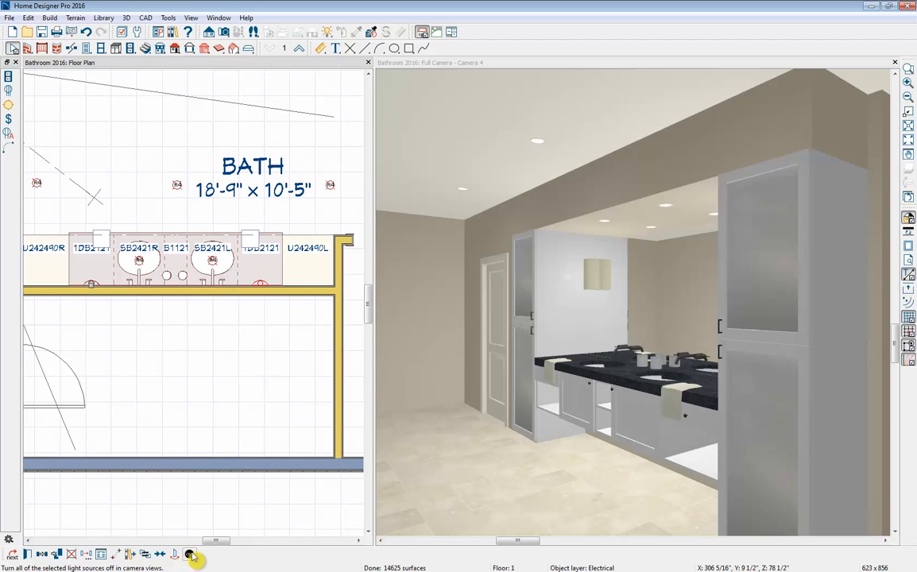
# - Set the light intensity of the wall light at the vanity's left end to 500 Lumens (40W)
pyautogui.click(27, 555)
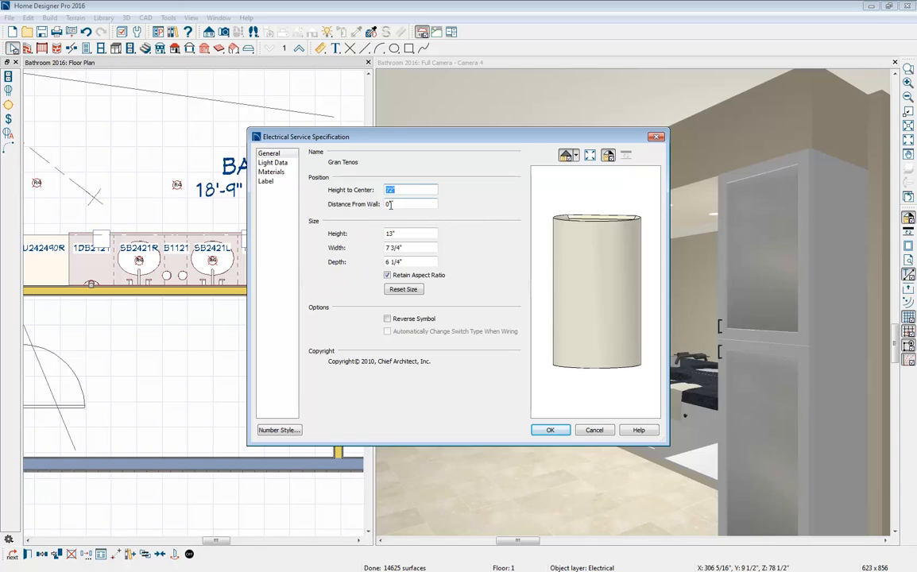
pyautogui.click(273, 163)
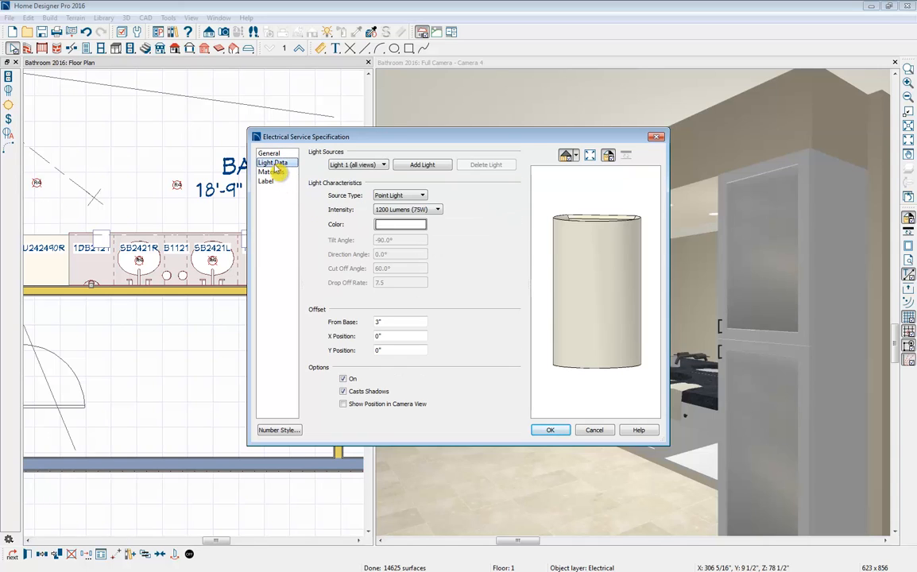
pyautogui.click(412, 196)
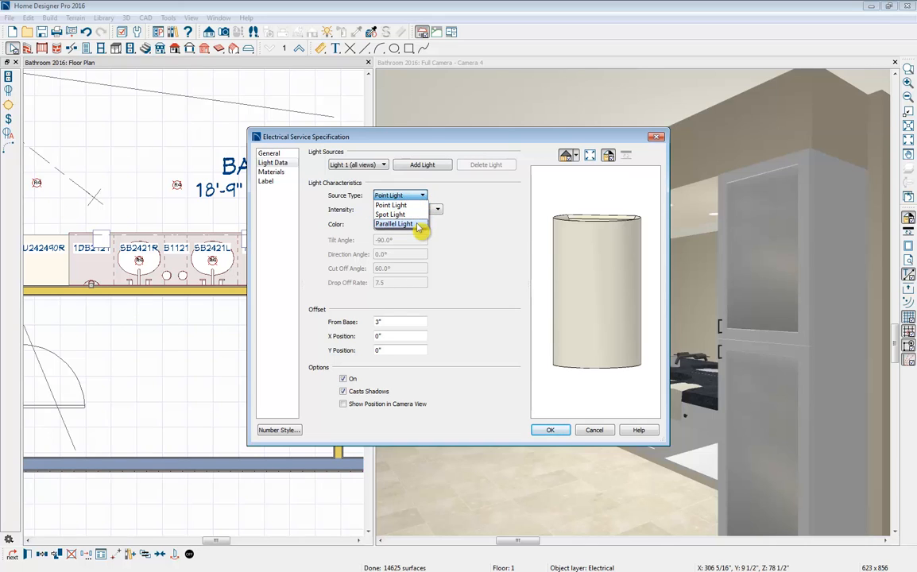
pyautogui.click(436, 209)
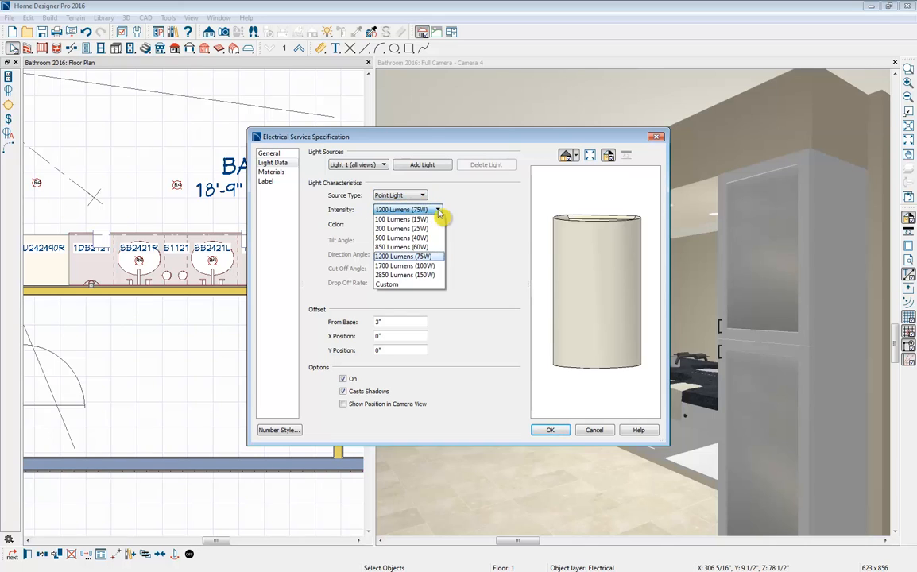
pyautogui.click(426, 238)
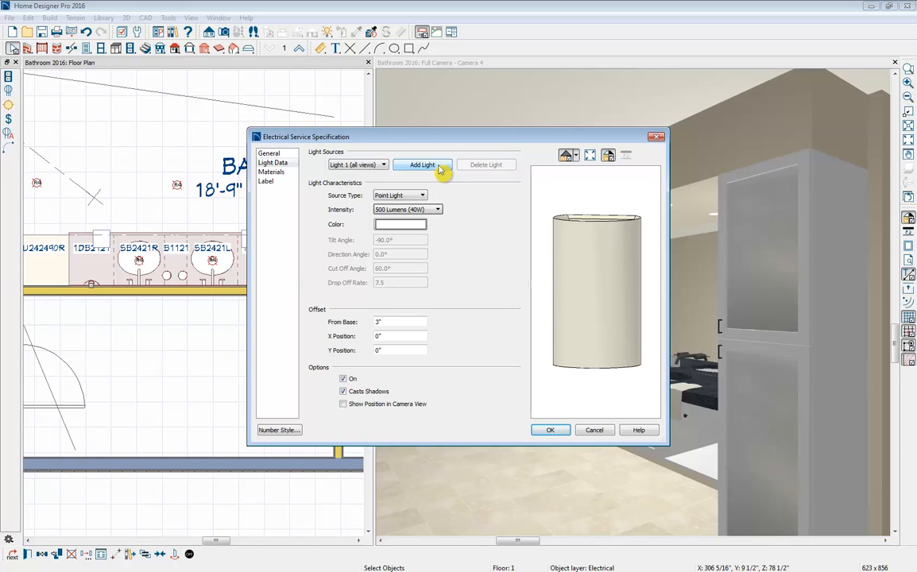
pyautogui.click(551, 430)
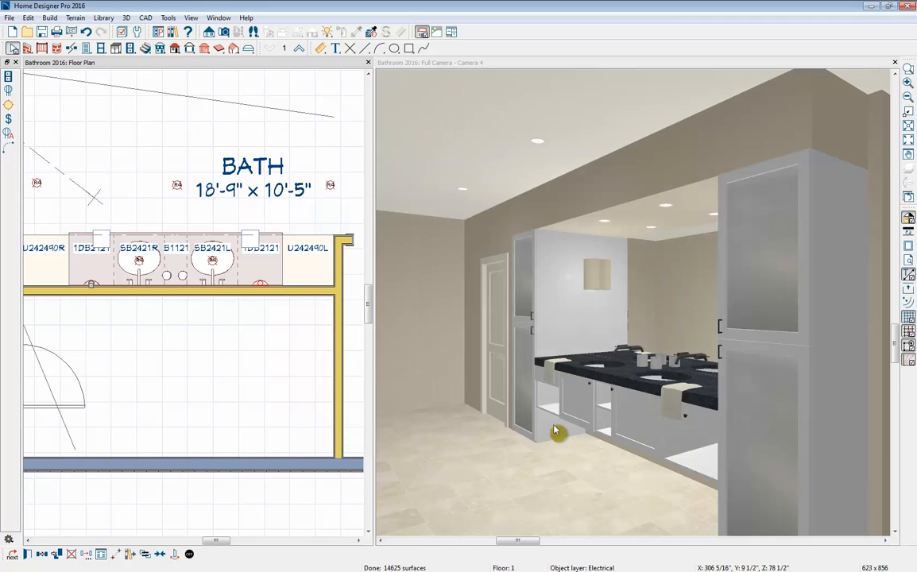
# - Place a 110V outlet on the wall behind the vanity, between the two sinks
pyautogui.click(9, 76)
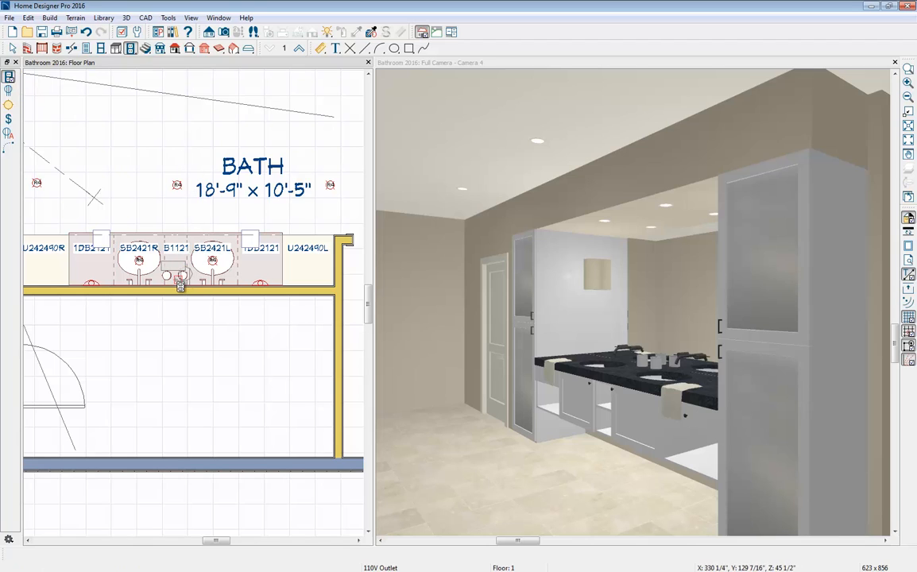
pyautogui.click(174, 288)
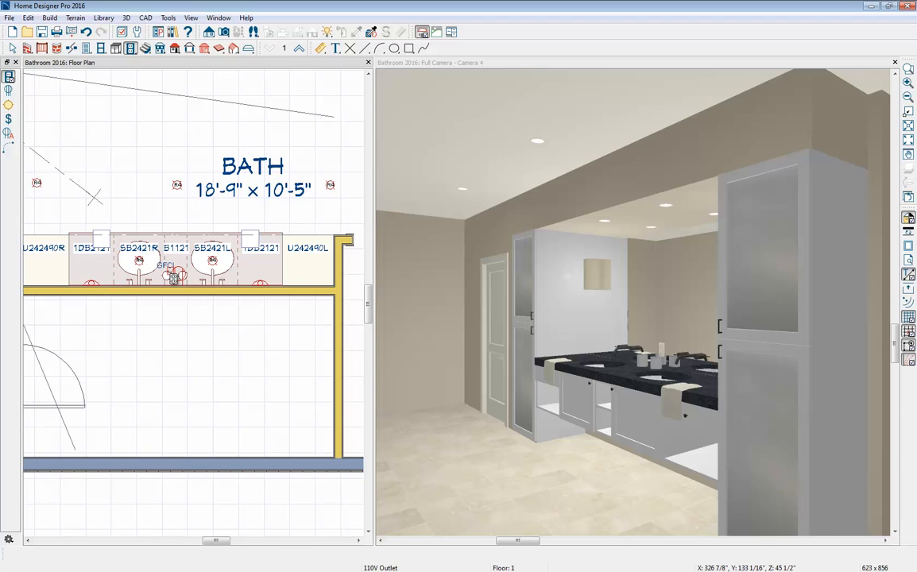
pyautogui.scroll(3, 166, 272)
pyautogui.press('space')
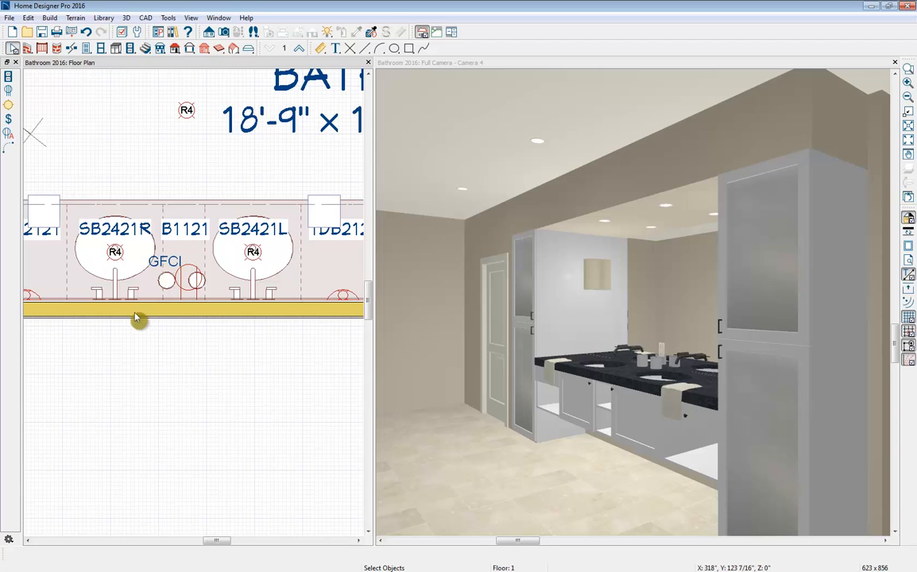
# - Move the camera in plan down beside the bath entrance and re-aim it along the room to show the window wall and far end
pyautogui.scroll(-3, 131, 322)
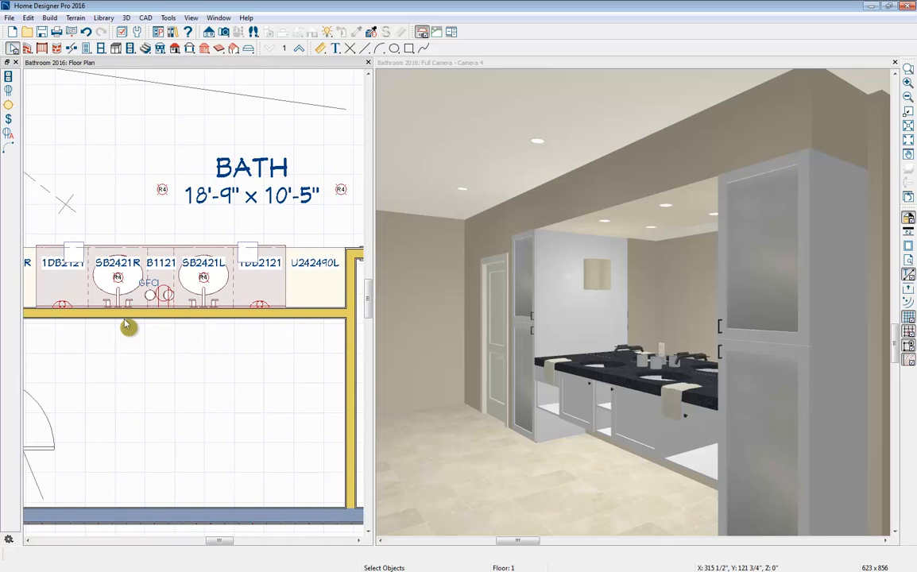
pyautogui.scroll(-3, 127, 325)
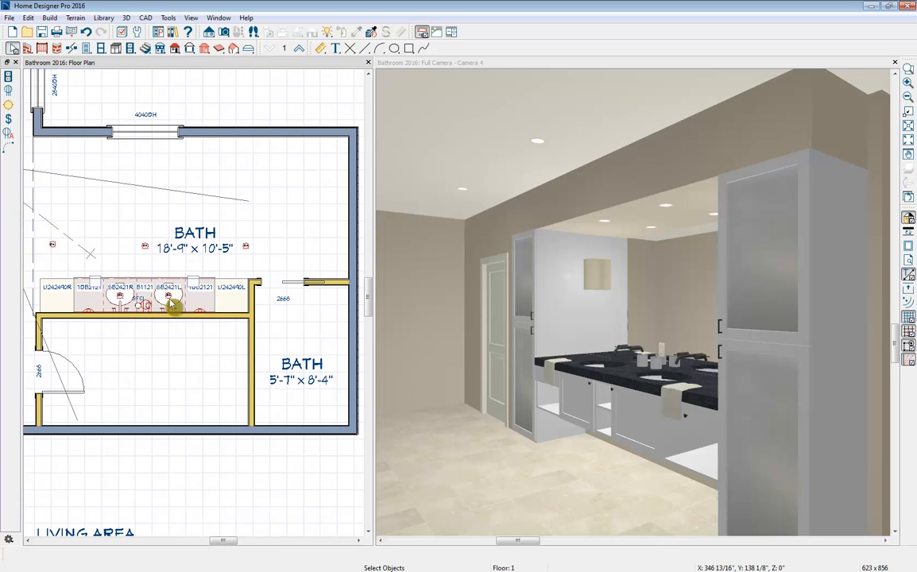
pyautogui.moveTo(195, 227); pyautogui.dragTo(256, 258, button='middle')
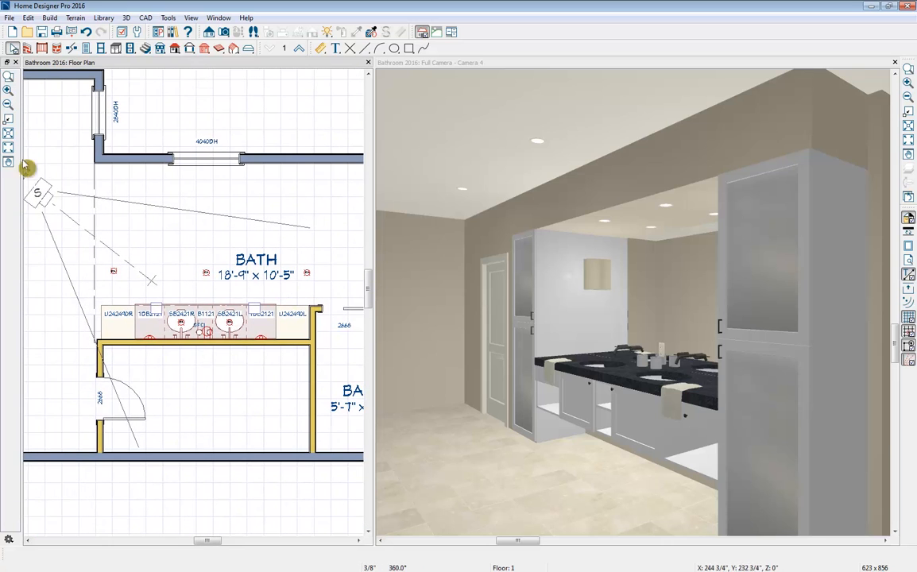
pyautogui.click(37, 193)
pyautogui.moveTo(37, 193); pyautogui.dragTo(30, 280)
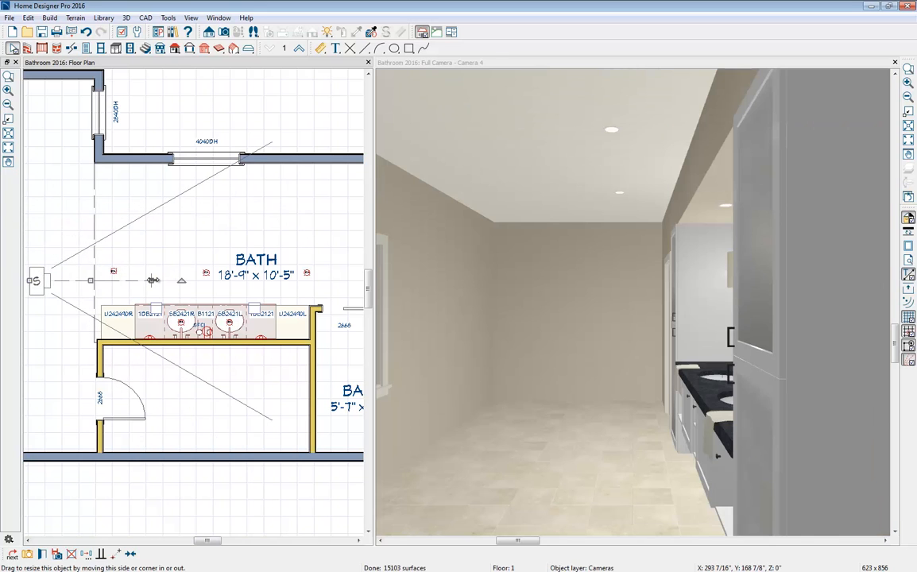
pyautogui.moveTo(152, 280); pyautogui.dragTo(167, 258)
# - Draw two straight interior walls enclosing the bath's upper-right corner, about 6'-4" by 3'-10" inside
pyautogui.moveTo(205, 268); pyautogui.dragTo(99, 279, button='middle')
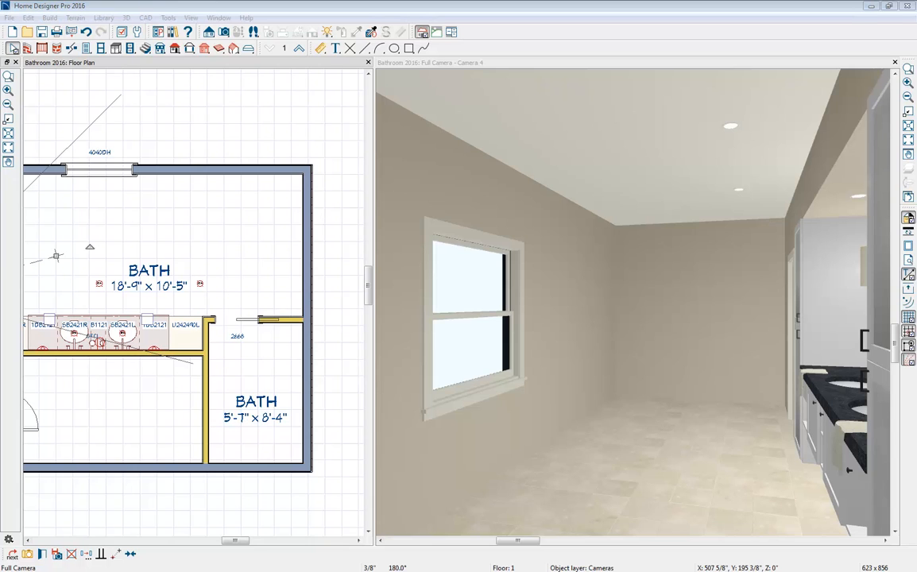
pyautogui.hotkey('alt', 'Tab')
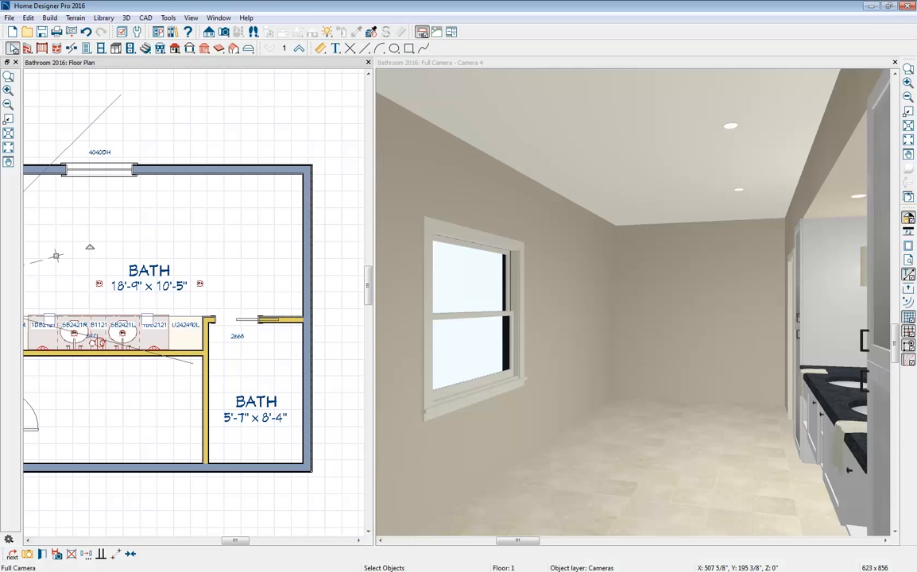
pyautogui.click(58, 65)
pyautogui.click(27, 48)
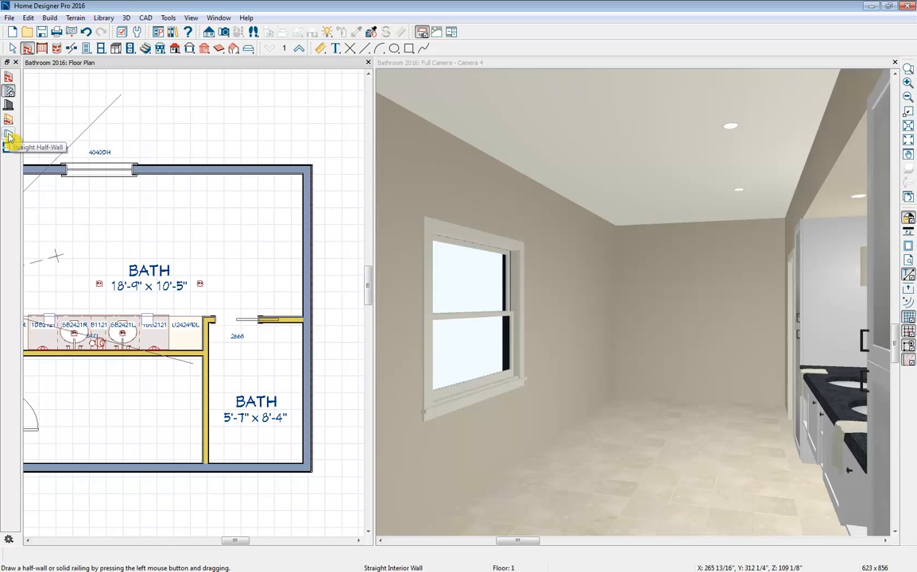
pyautogui.moveTo(197, 172)
pyautogui.mouseDown()
pyautogui.moveTo(197, 240)
pyautogui.moveTo(304, 240)
pyautogui.mouseUp()
# - Delete the BATH room label inside the newly enclosed corner
pyautogui.click(256, 232)
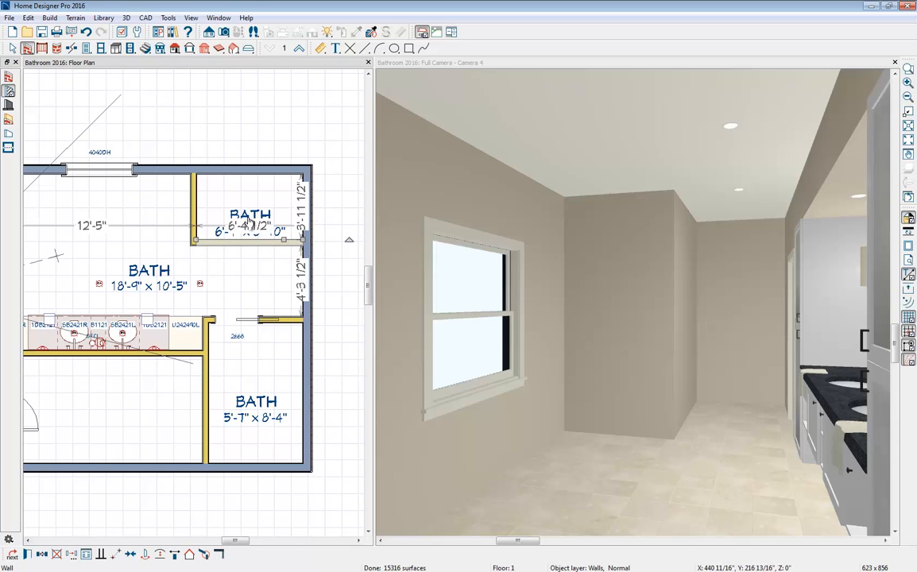
pyautogui.click(253, 217)
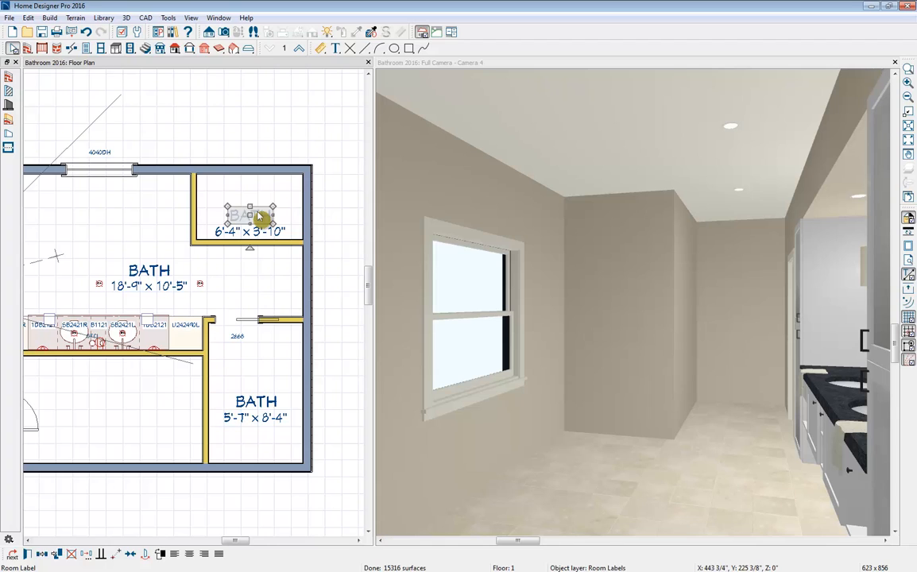
pyautogui.press('Delete')
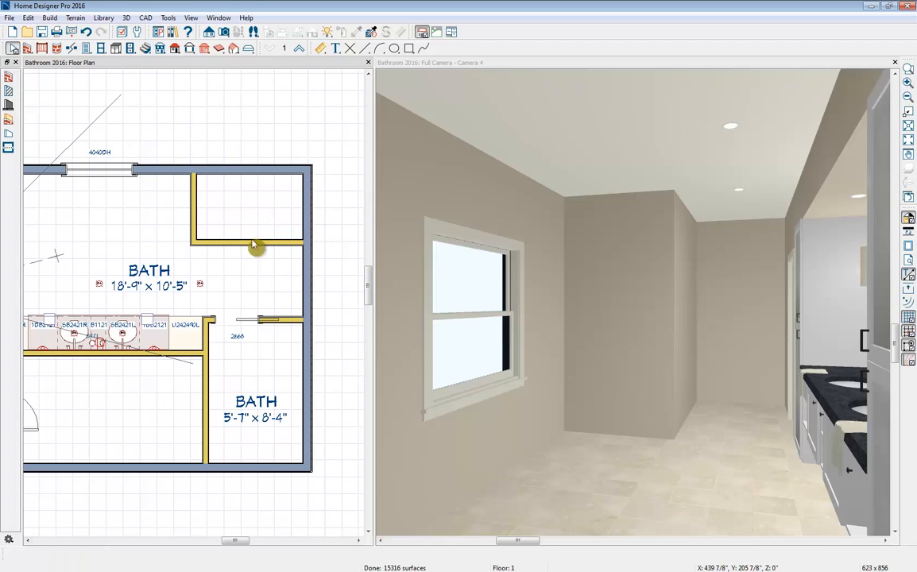
# - Change the wall type of both walls enclosing the corner to Glass Shower
pyautogui.click(231, 240)
pyautogui.click(192, 213)
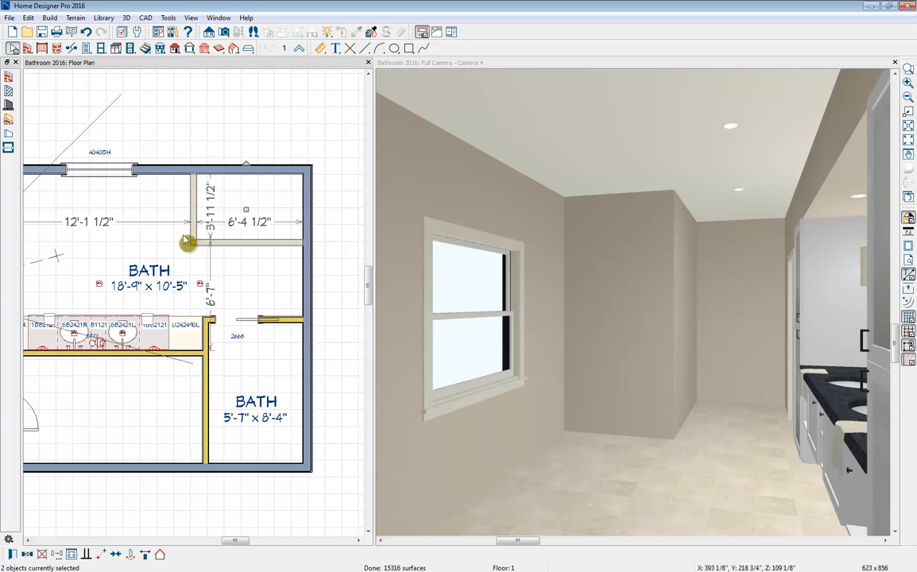
pyautogui.click(28, 554)
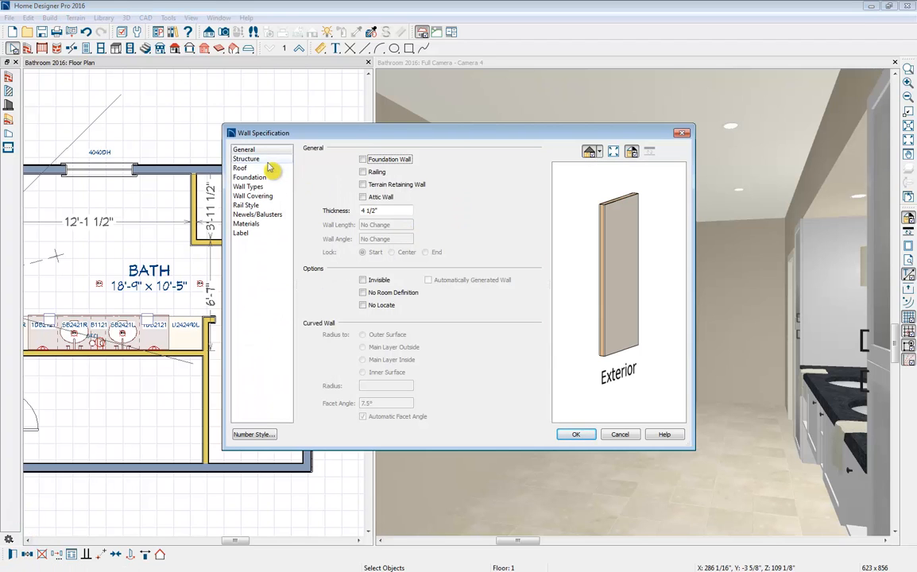
pyautogui.click(269, 189)
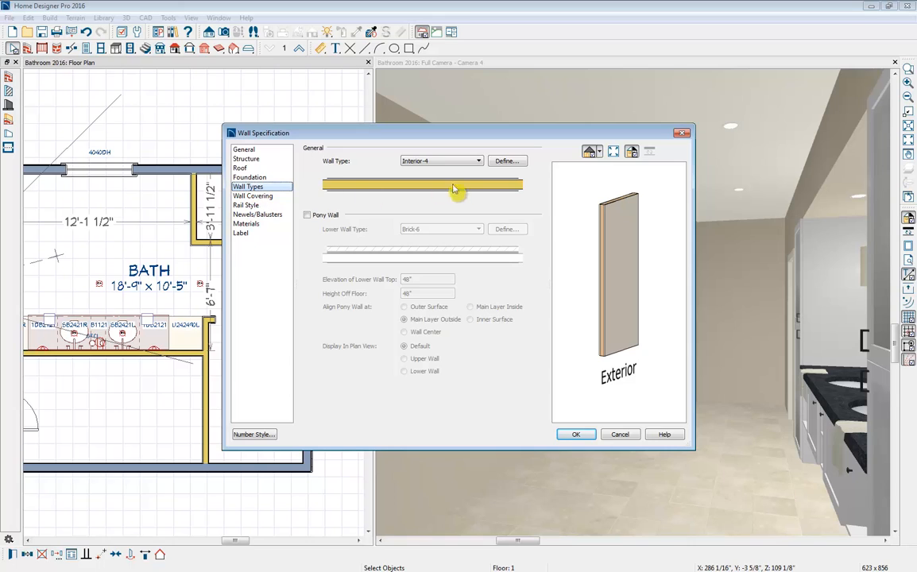
pyautogui.click(479, 162)
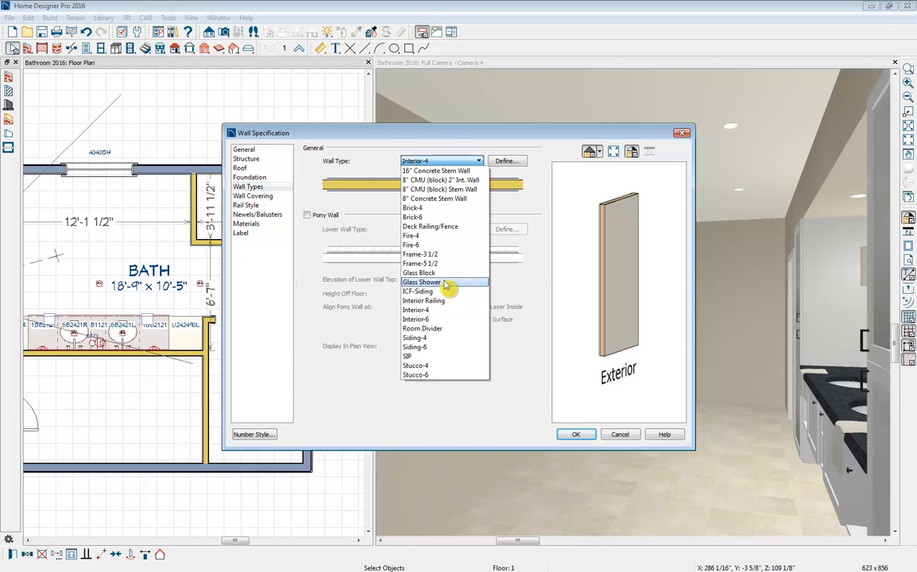
pyautogui.click(435, 283)
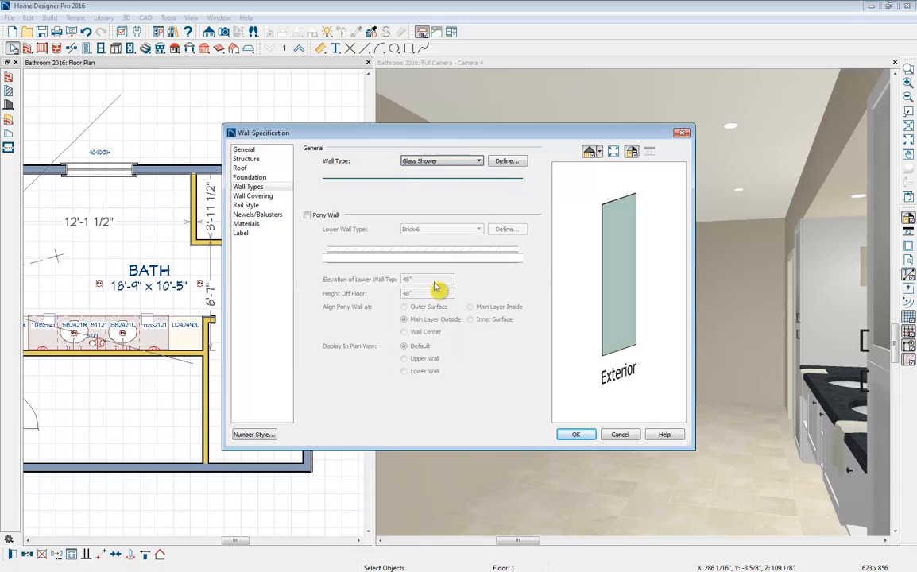
pyautogui.click(582, 435)
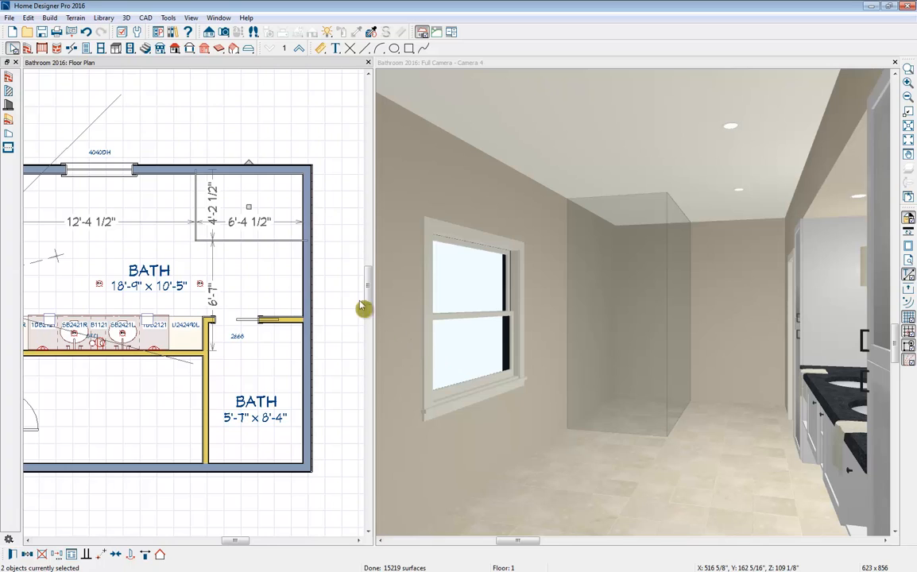
# - Set the distance from the horizontal glass wall to the window wall to 4'10"
pyautogui.click(271, 232)
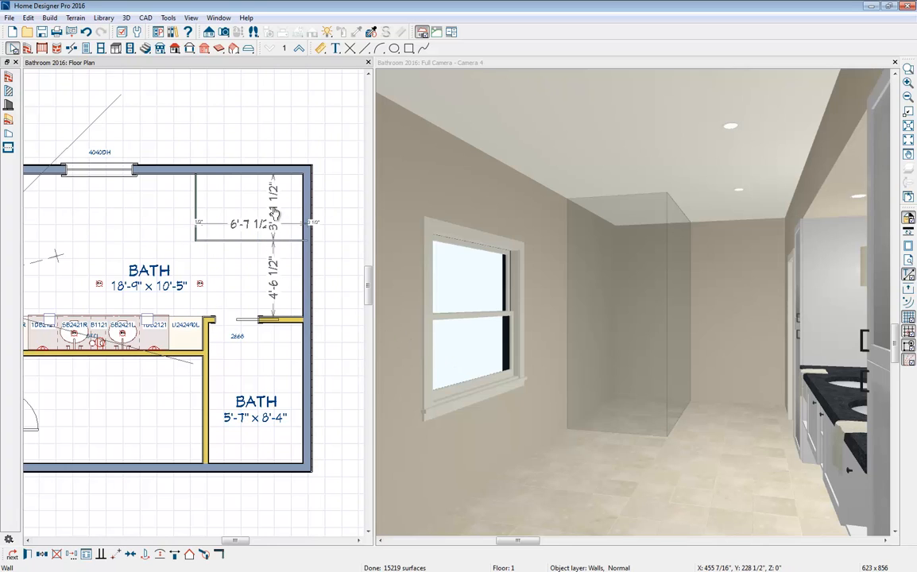
pyautogui.click(275, 212)
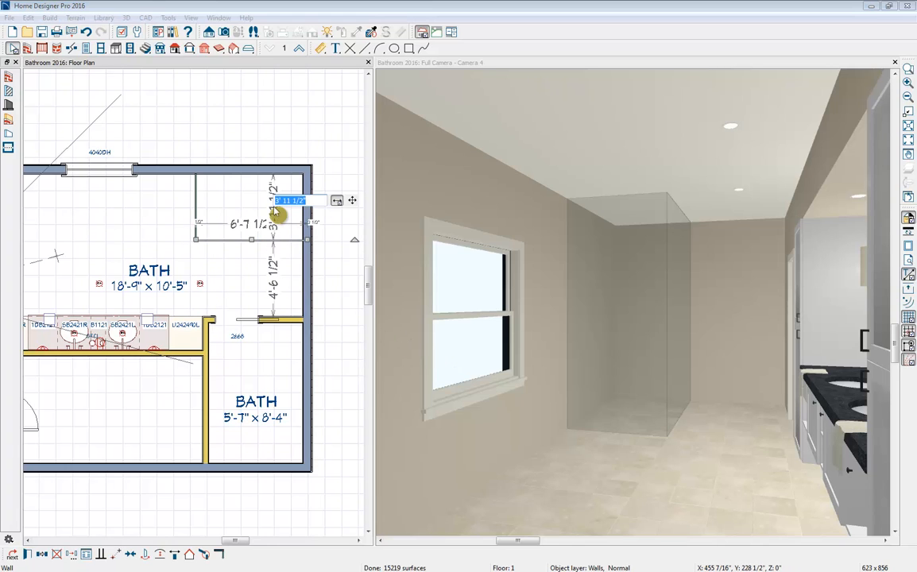
pyautogui.write("4'10")
pyautogui.press('Return')
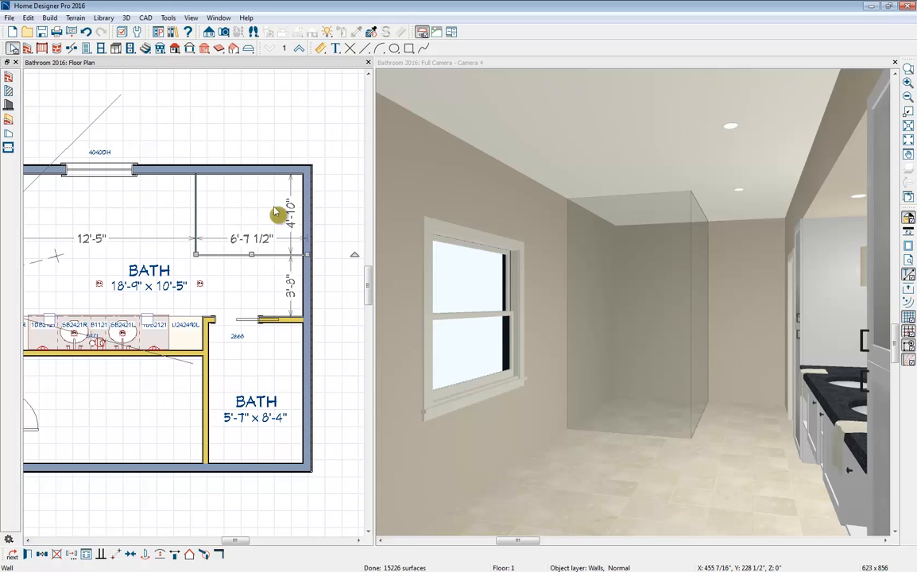
# - Set the distance from the vertical glass wall to the right exterior wall to 7'1.5"
pyautogui.click(197, 221)
pyautogui.click(236, 232)
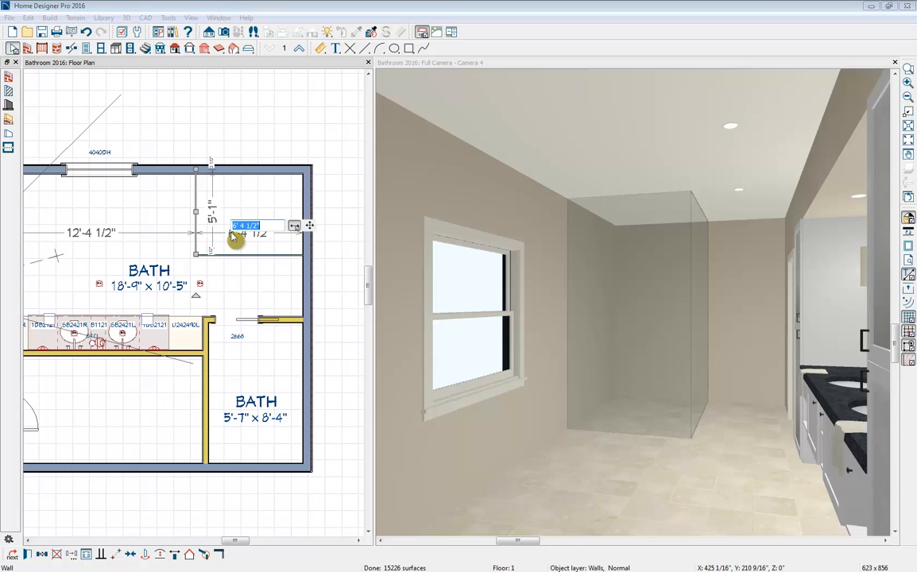
pyautogui.write("7'1.5")
pyautogui.press('Return')
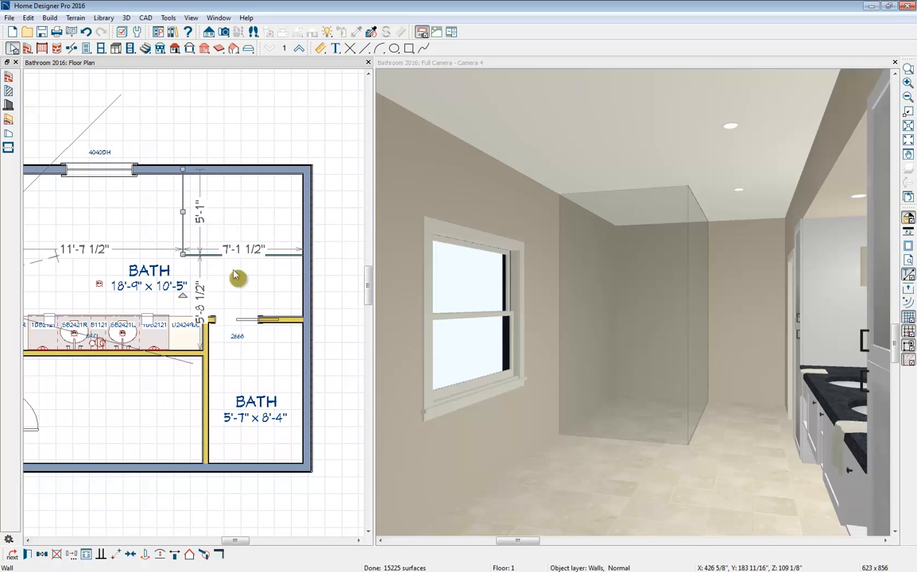
# - Place a doorway in the horizontal glass shower wall, nearer its left end
pyautogui.click(87, 48)
pyautogui.click(9, 91)
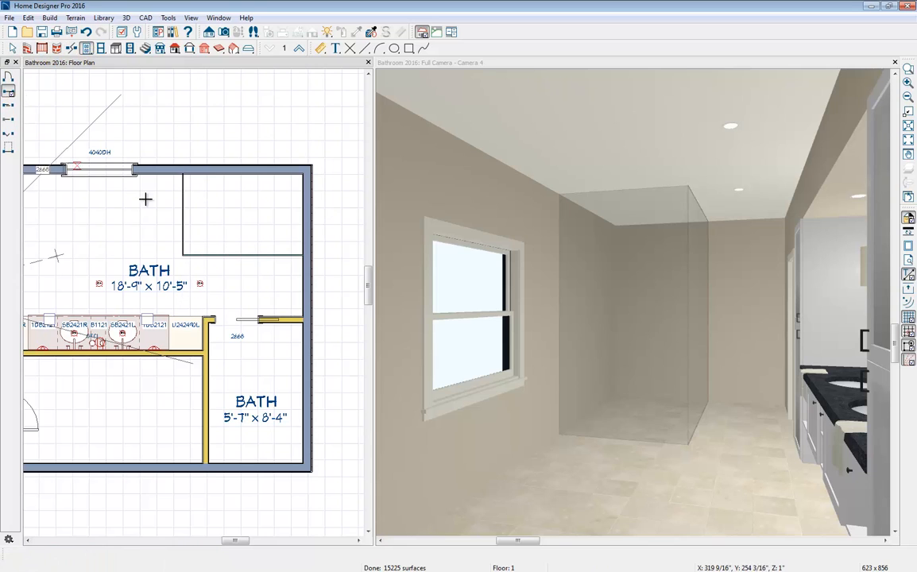
pyautogui.click(226, 255)
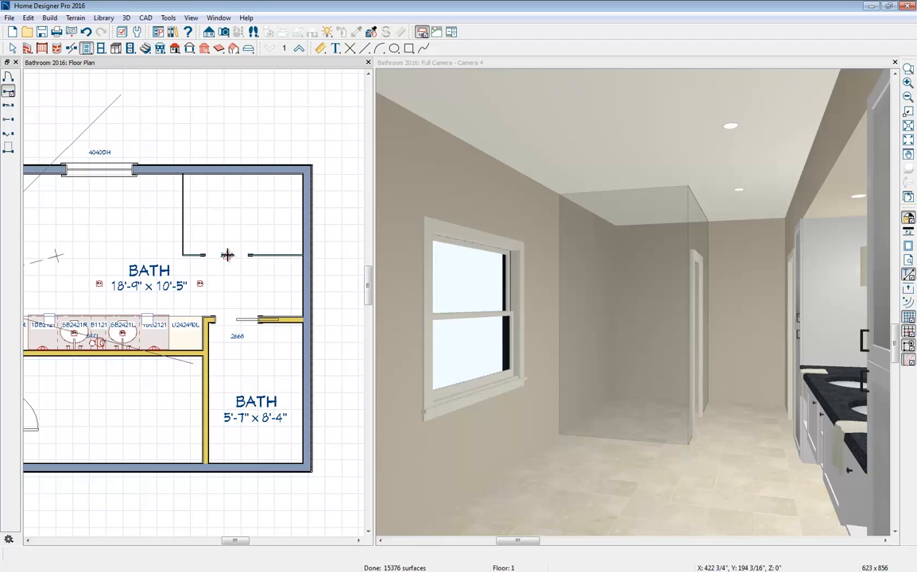
# - Turn off the interior casing for the doorway in the horizontal glass shower wall
pyautogui.click(226, 254)
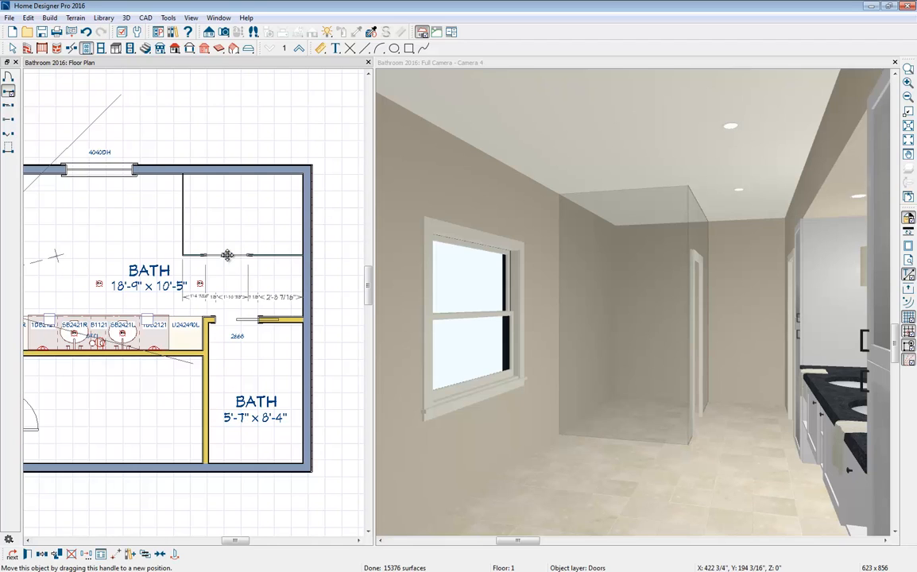
pyautogui.click(28, 555)
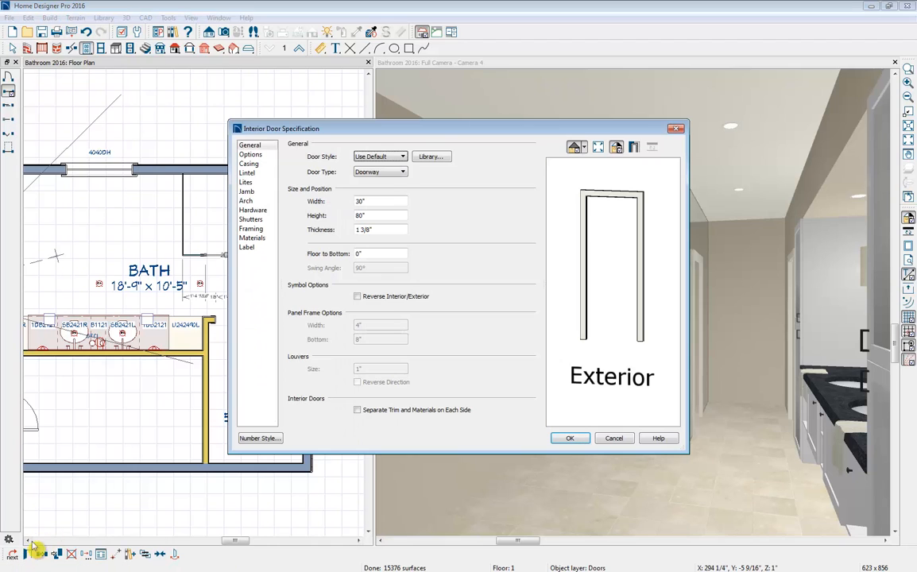
pyautogui.click(261, 164)
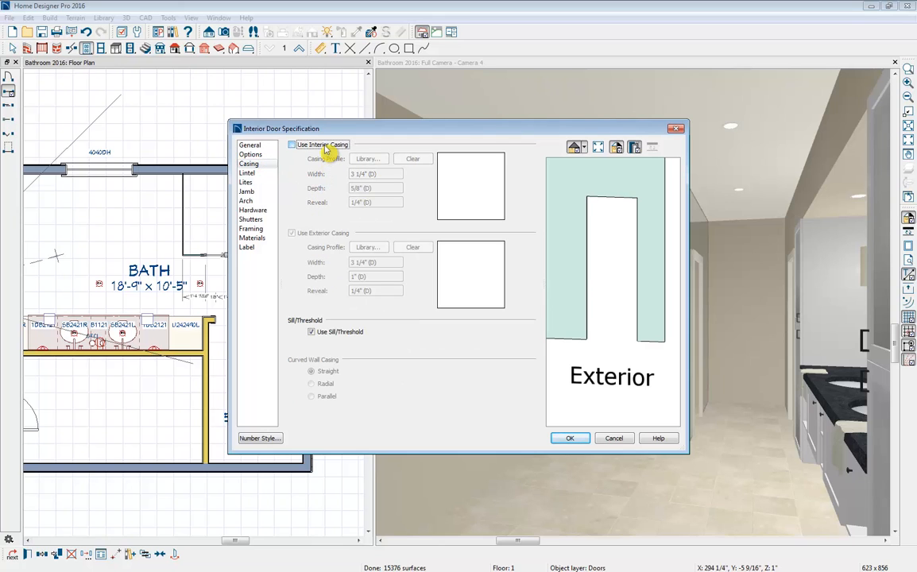
# - Set the shower doorway's height to 109 1/8" and its width to 36"
pyautogui.click(252, 146)
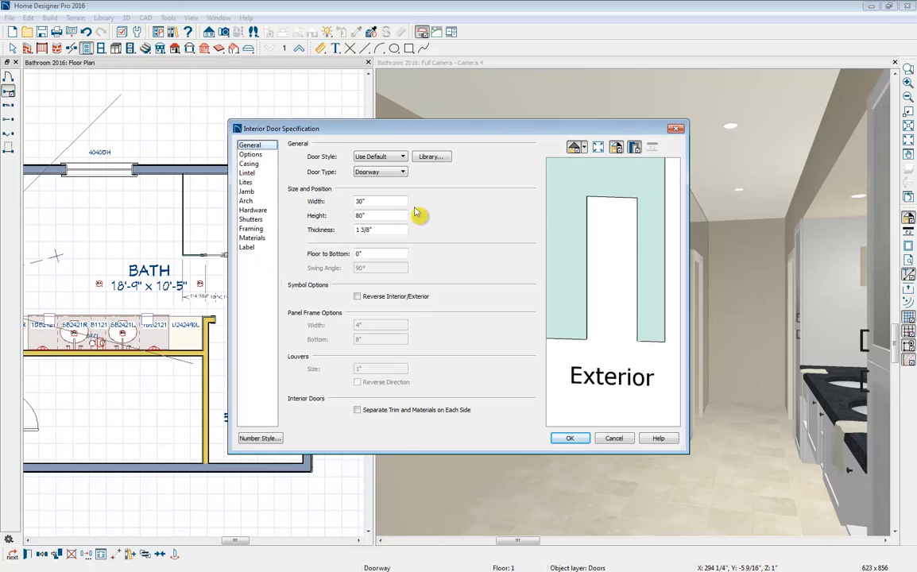
pyautogui.doubleClick(386, 215)
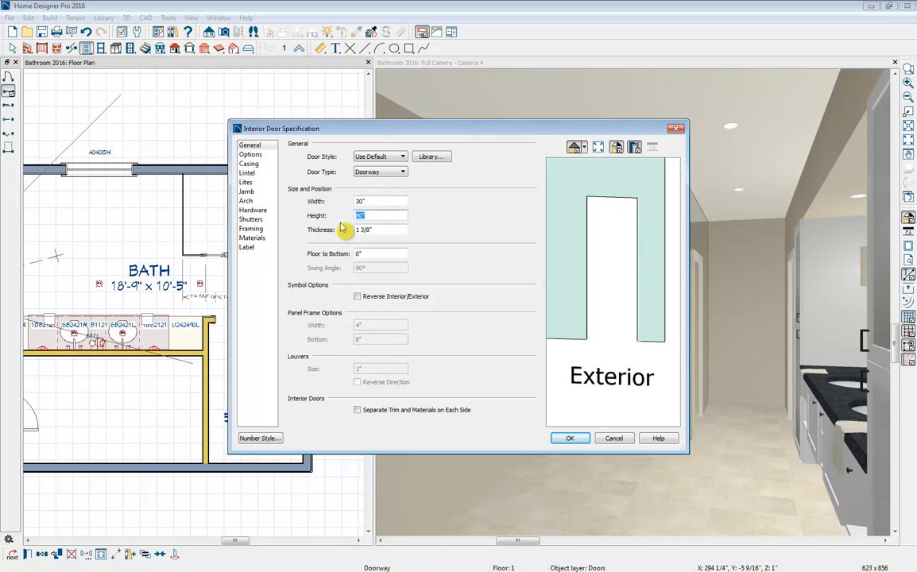
pyautogui.write('109 1/8')
pyautogui.click(383, 229)
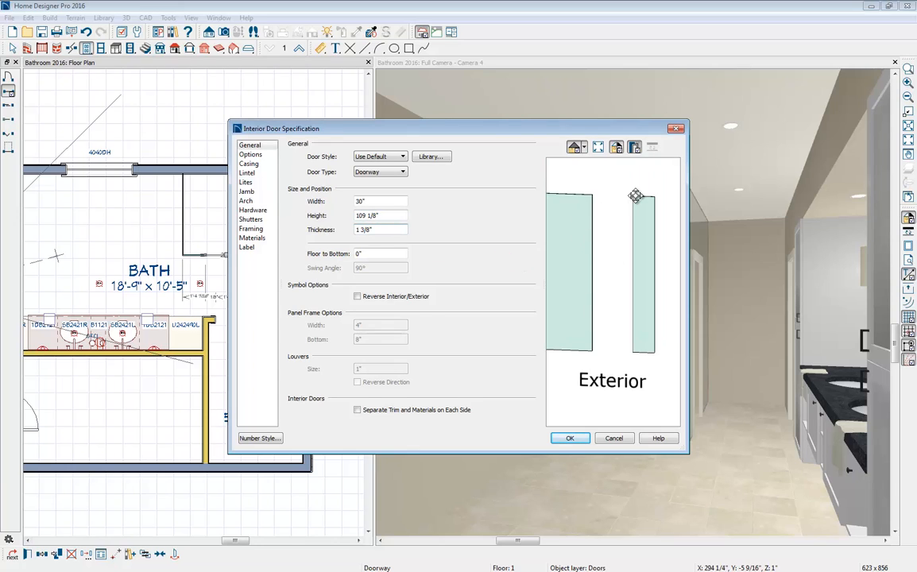
pyautogui.click(383, 201)
pyautogui.write('36')
pyautogui.press('Tab')
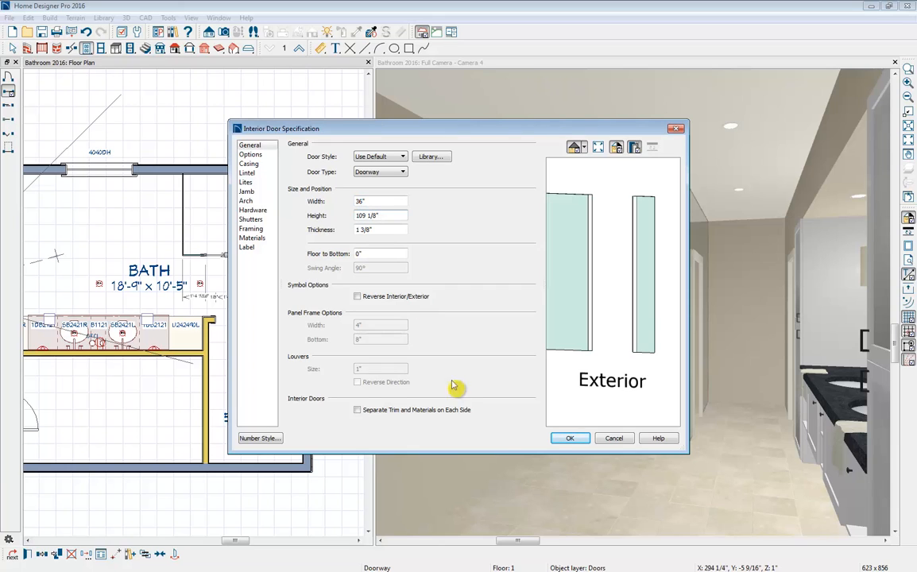
pyautogui.click(556, 441)
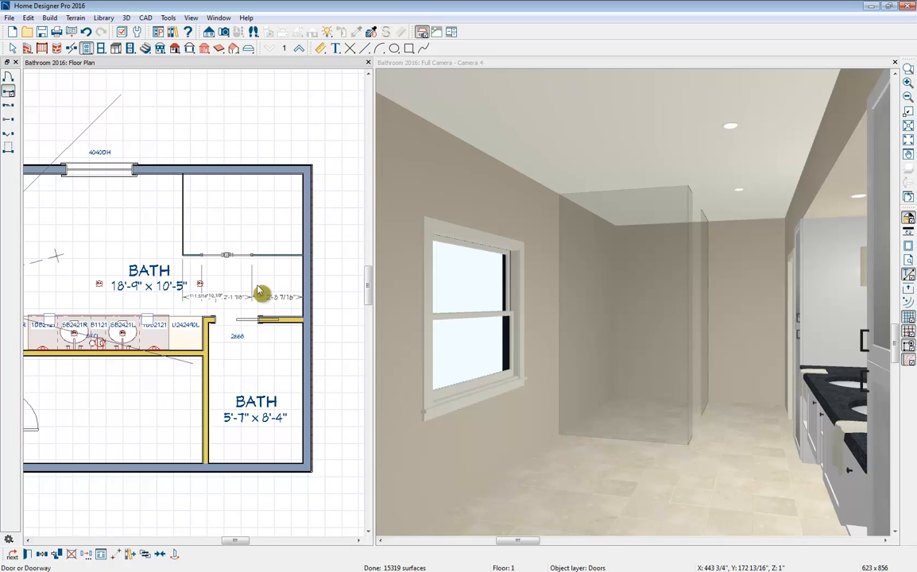
# - Set the distance from the vertical glass wall to the near edge of the shower doorway to 15"
pyautogui.scroll(2, 183, 244)
pyautogui.scroll(2, 183, 244)
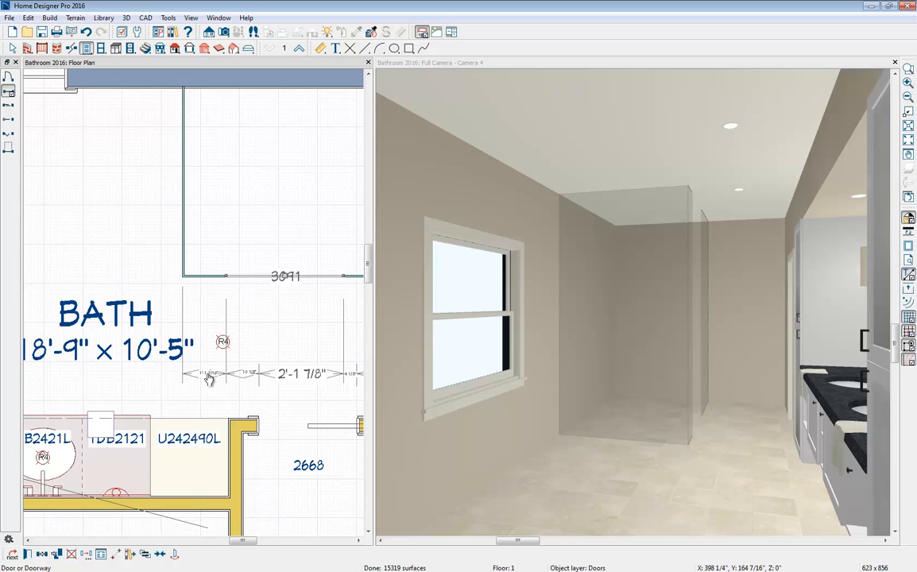
pyautogui.click(209, 378)
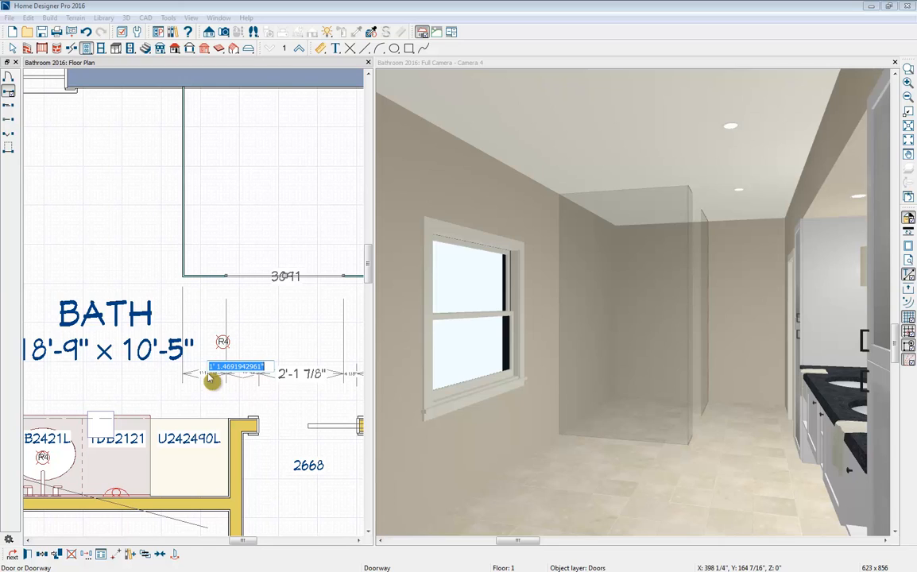
pyautogui.write('15')
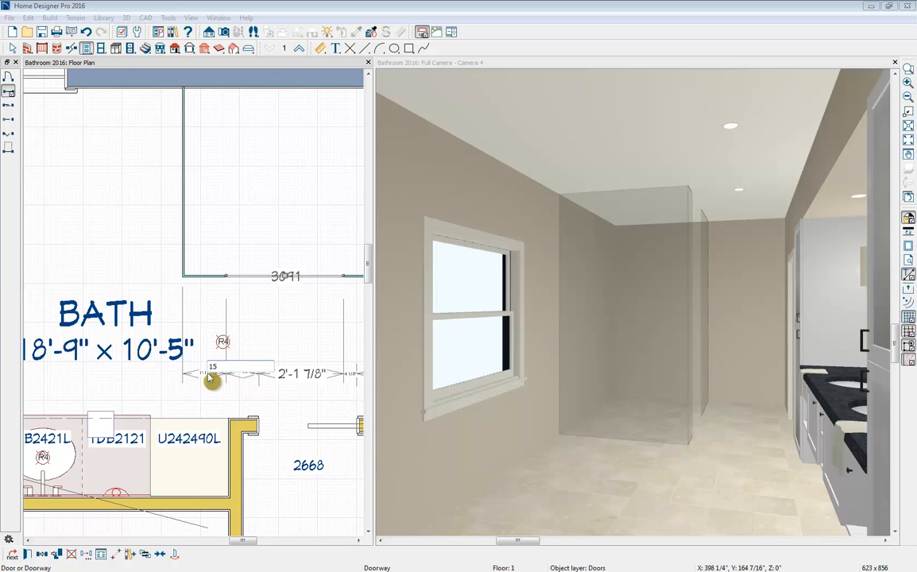
pyautogui.press('Return')
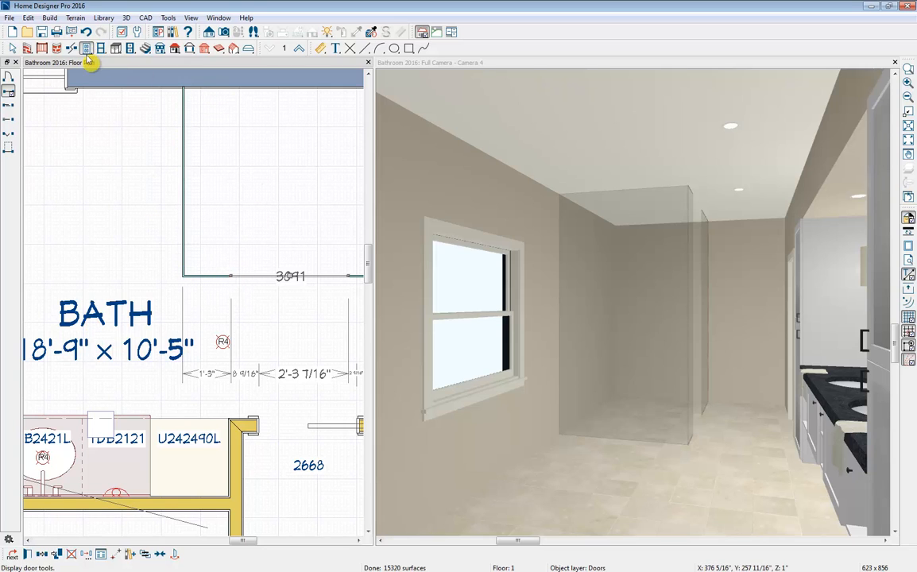
# - Place a Closed box from the library's core shapes in the shower corner between the window wall and the vertical glass wall
pyautogui.click(173, 32)
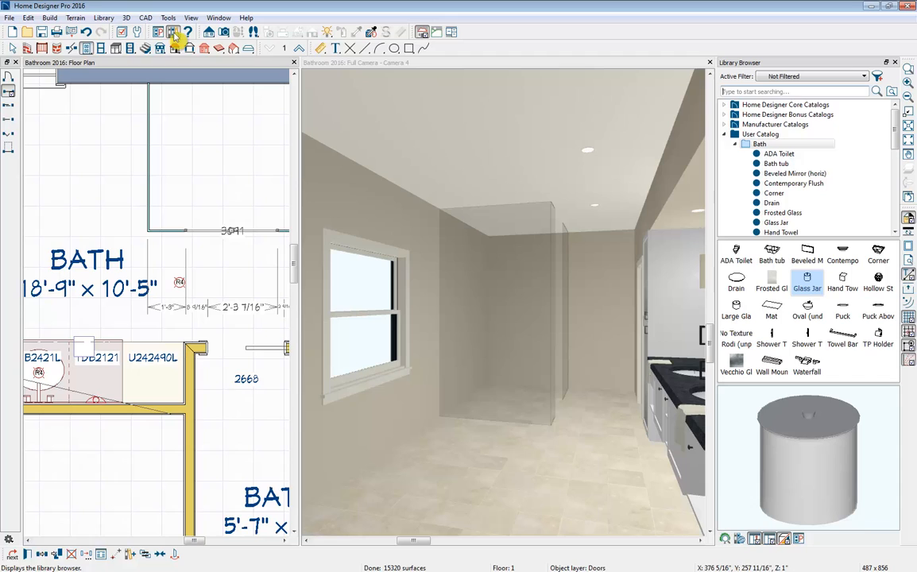
pyautogui.click(724, 135)
pyautogui.click(723, 104)
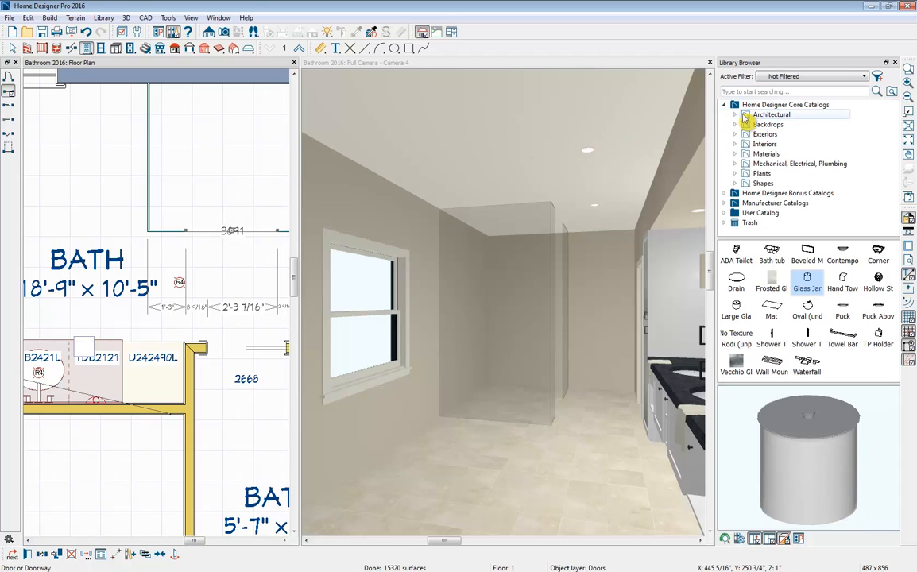
pyautogui.click(735, 184)
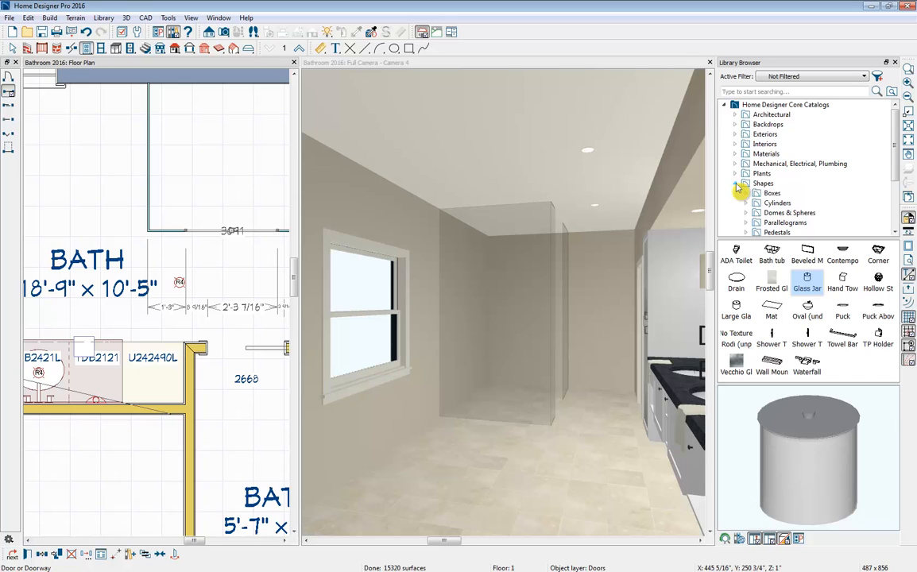
pyautogui.click(746, 194)
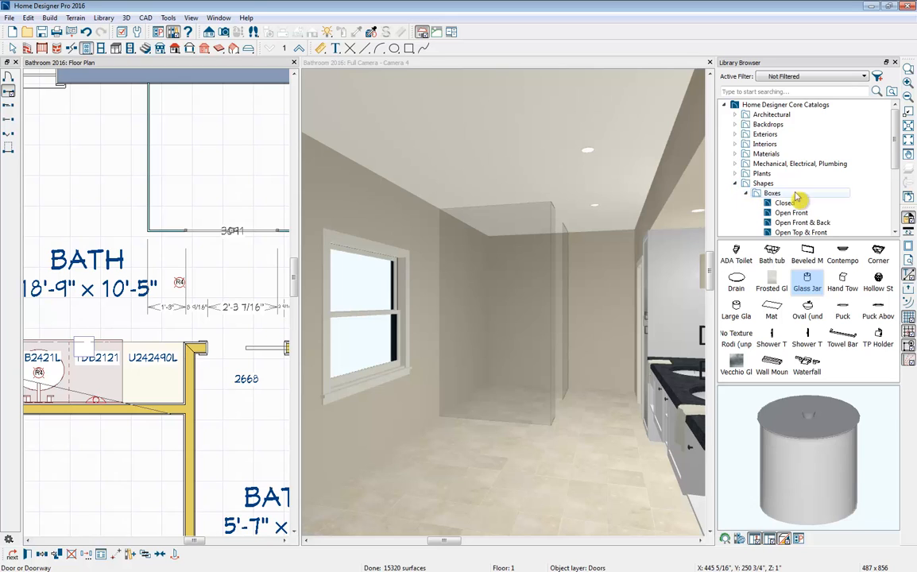
pyautogui.scroll(-1, 834, 195)
pyautogui.click(769, 164)
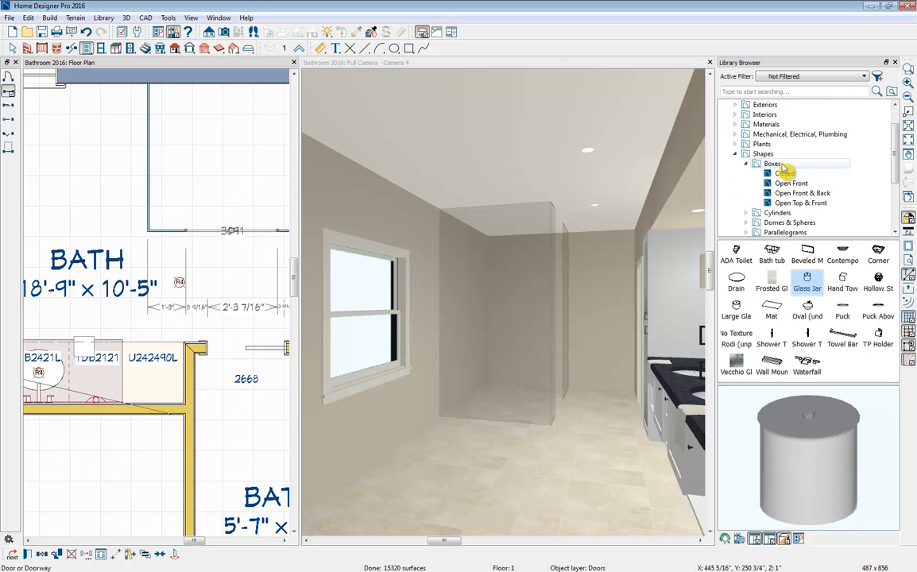
pyautogui.click(785, 175)
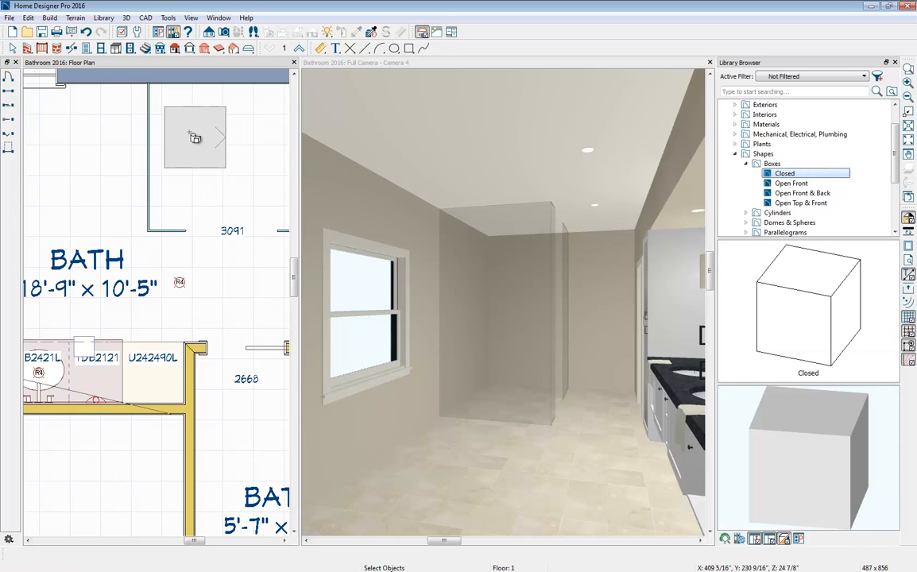
pyautogui.click(179, 116)
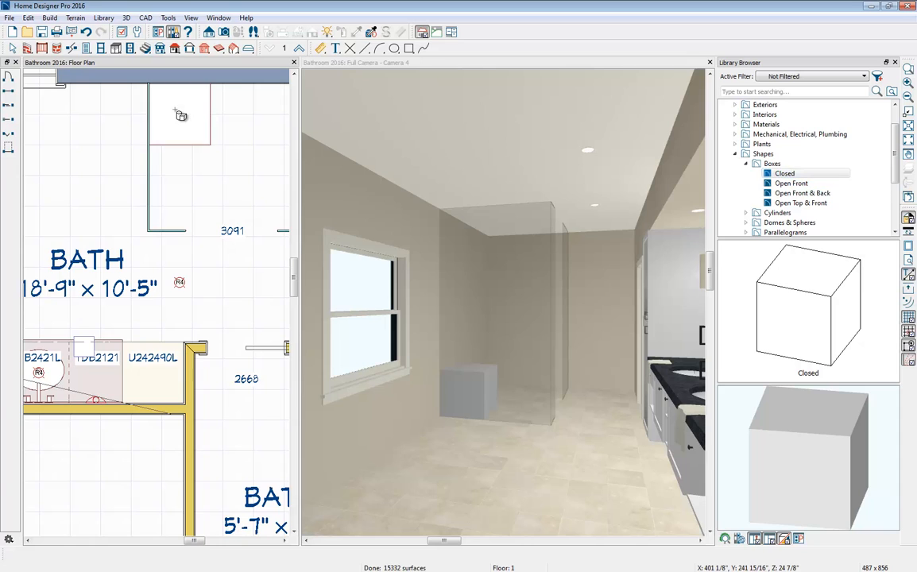
# - Stretch the box into a bench along the vertical glass wall, about 57 1/2" wide and 15" deep, and set its height to 19"
pyautogui.moveTo(179, 144); pyautogui.dragTo(177, 231)
pyautogui.moveTo(213, 154); pyautogui.dragTo(188, 168)
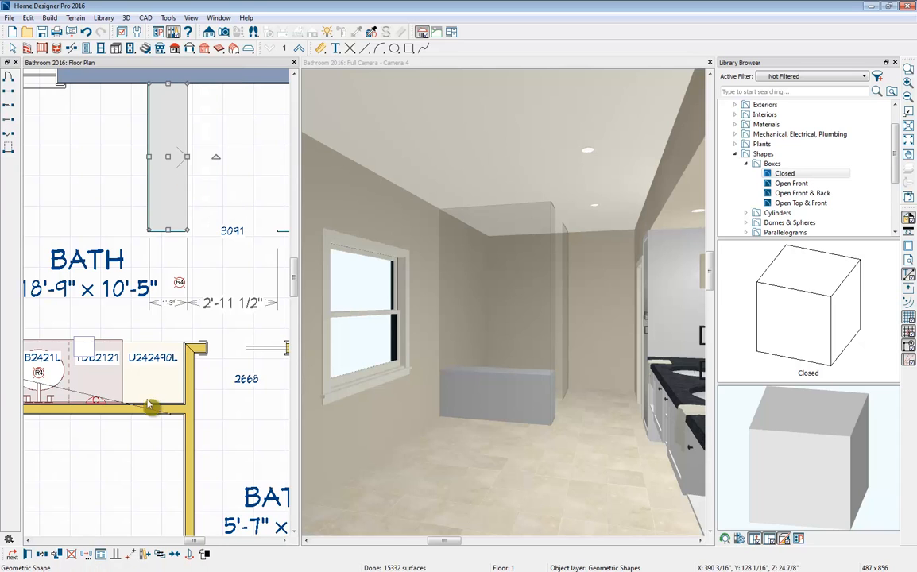
pyautogui.click(42, 554)
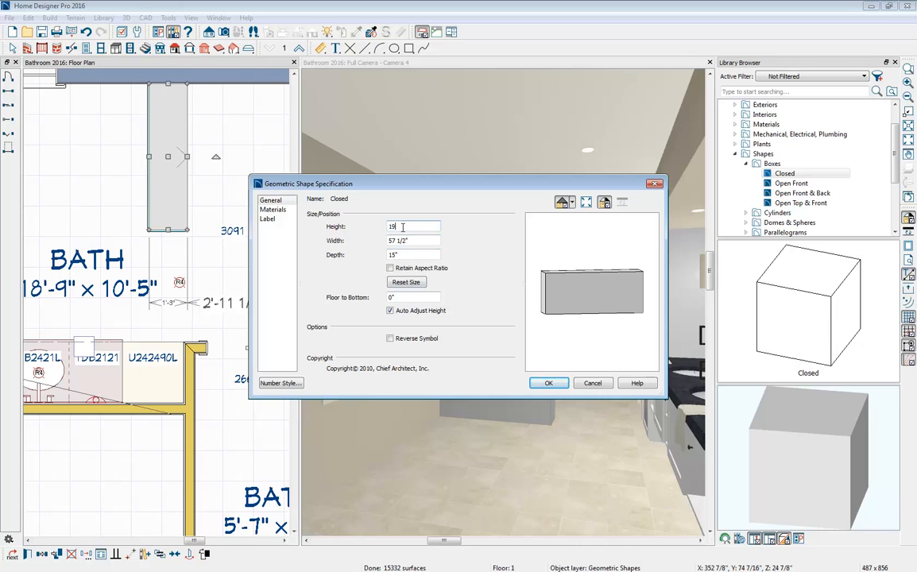
pyautogui.press('Tab')
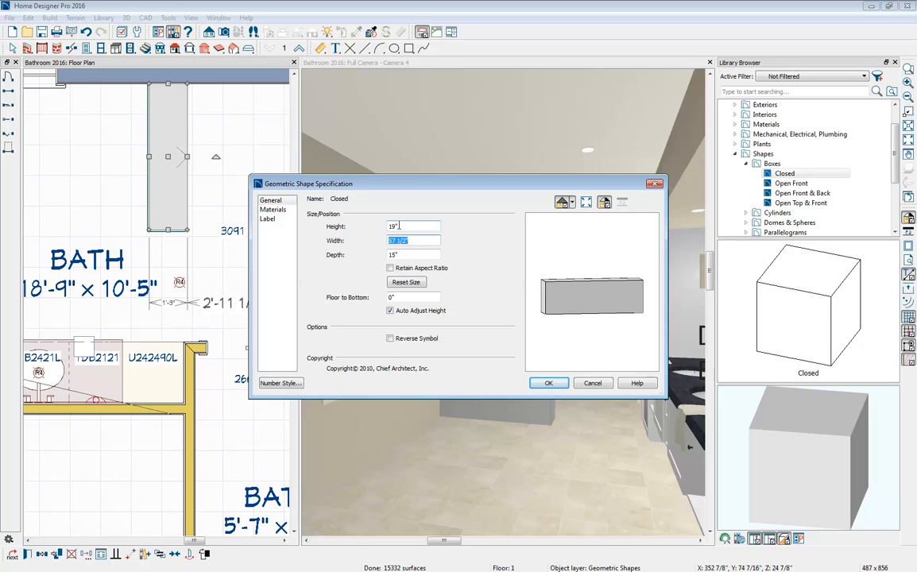
# - Apply the plan material Limestone tiles to the shower bench's main color and close the library browser
pyautogui.click(273, 209)
pyautogui.click(357, 221)
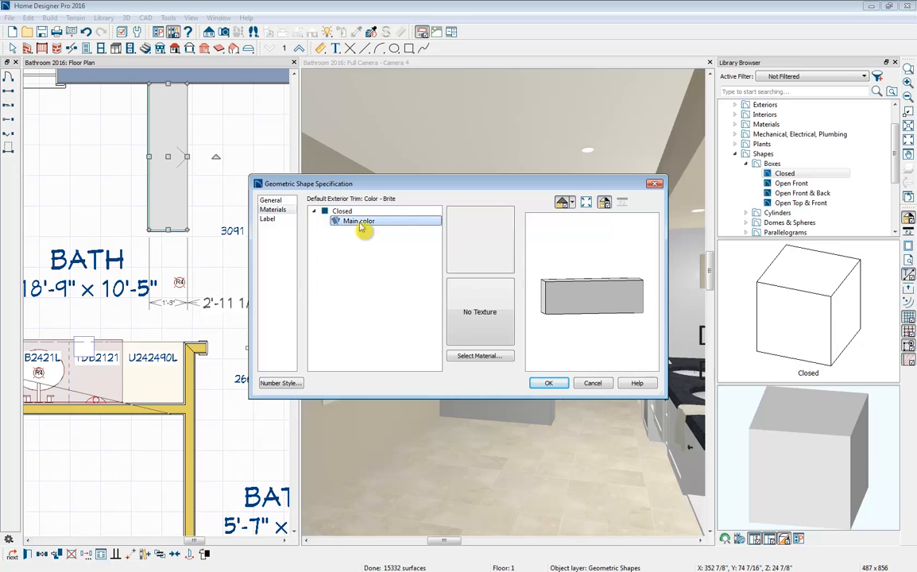
pyautogui.click(479, 356)
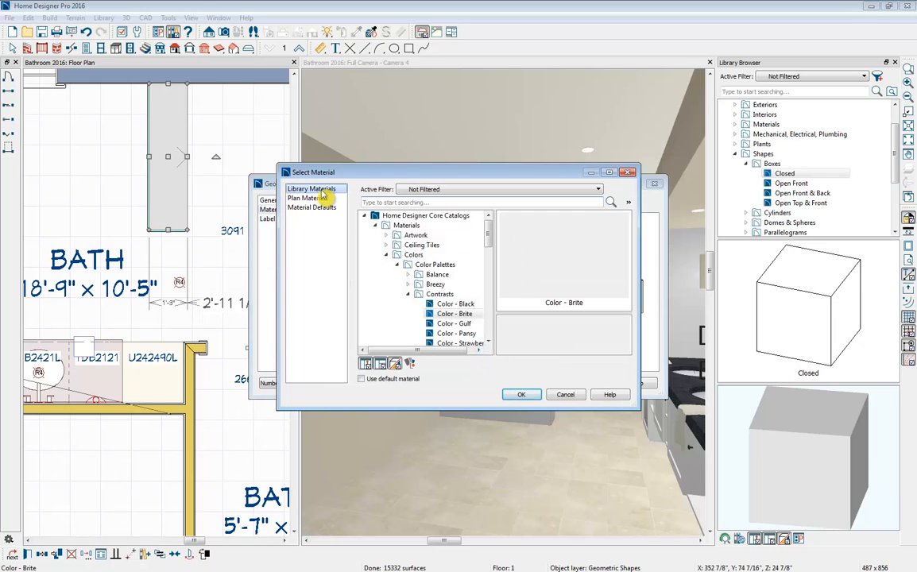
pyautogui.click(314, 198)
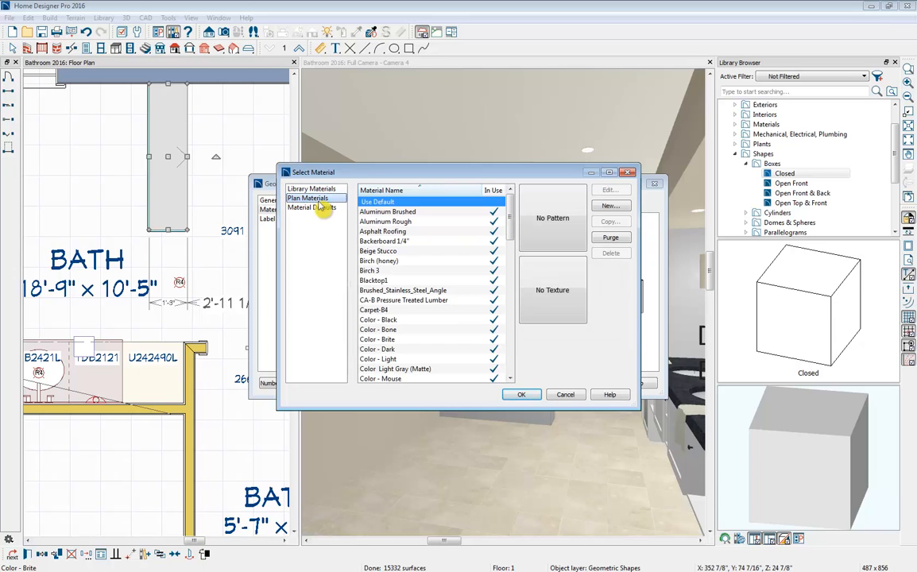
pyautogui.scroll(-12, 451, 290)
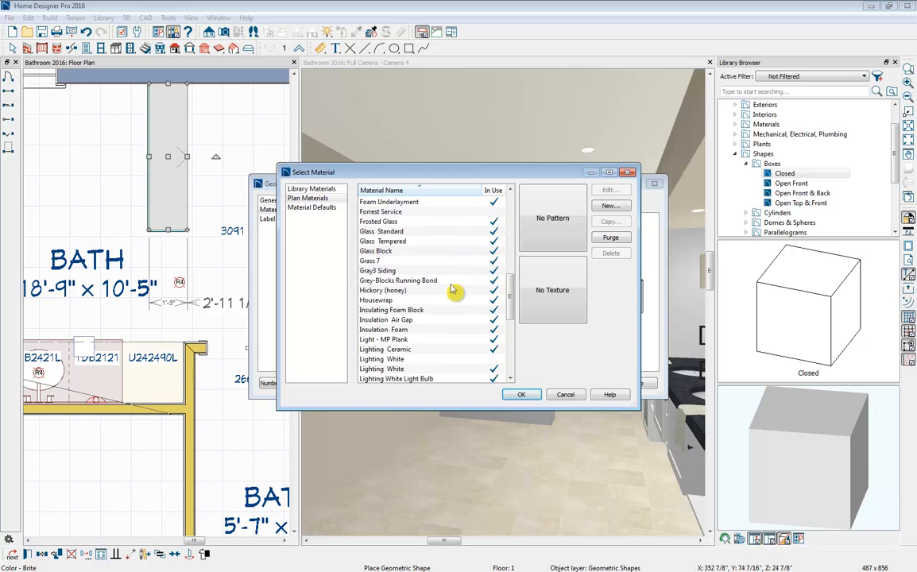
pyautogui.scroll(-2, 451, 290)
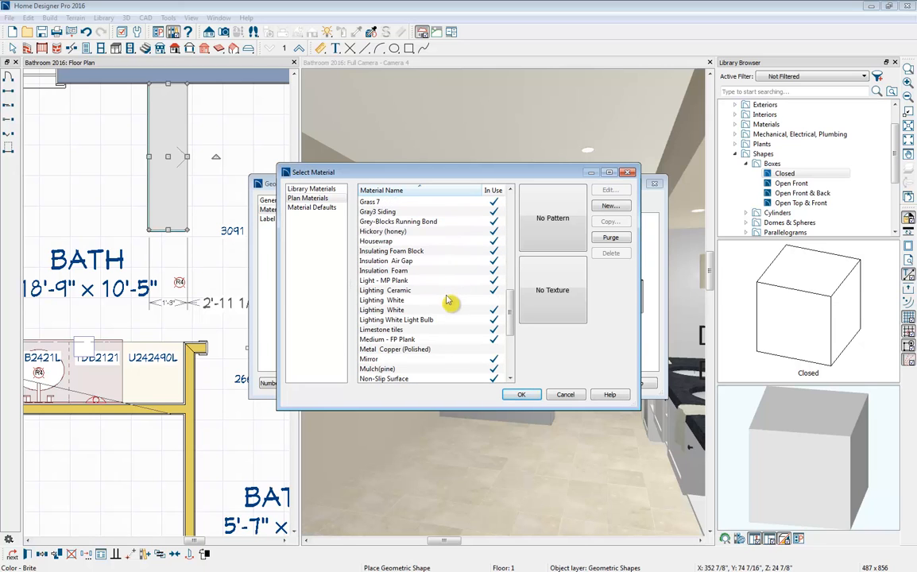
pyautogui.click(362, 328)
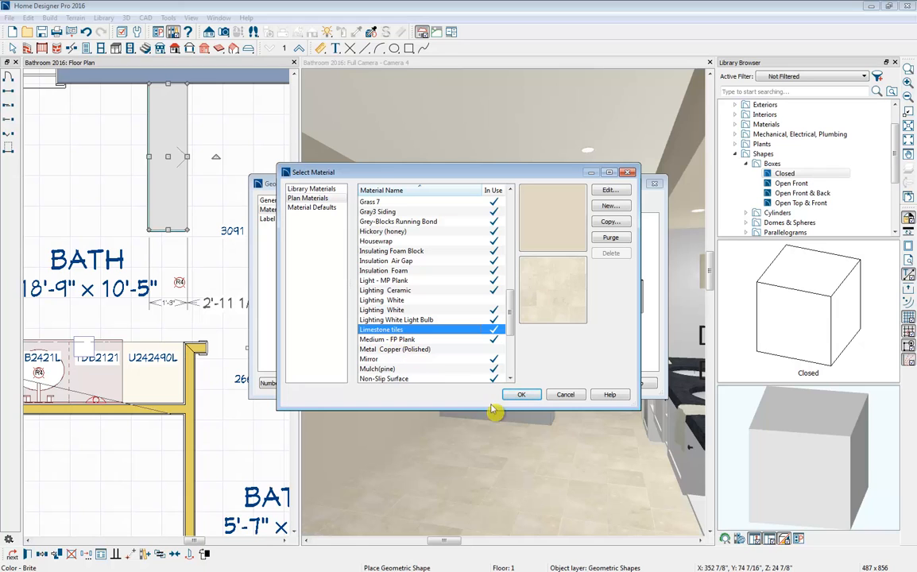
pyautogui.click(522, 396)
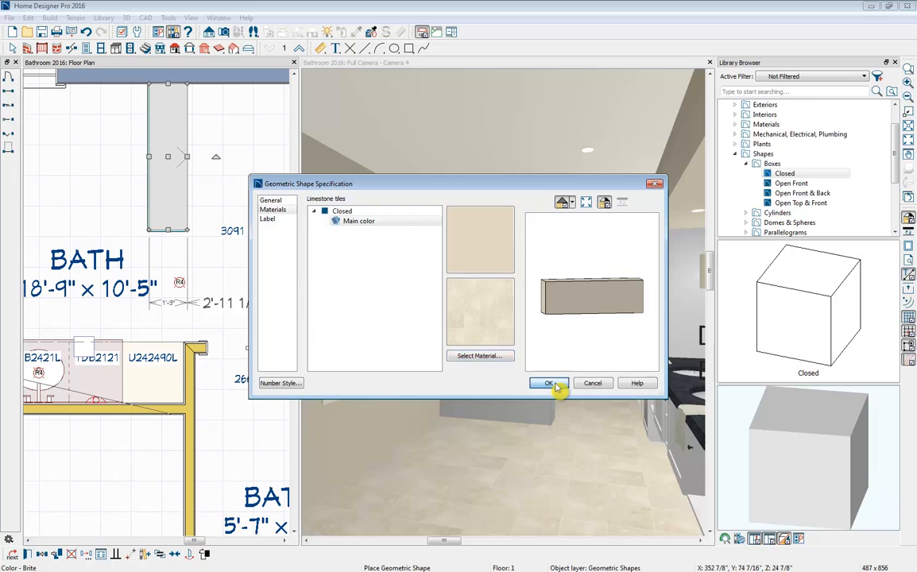
pyautogui.click(550, 385)
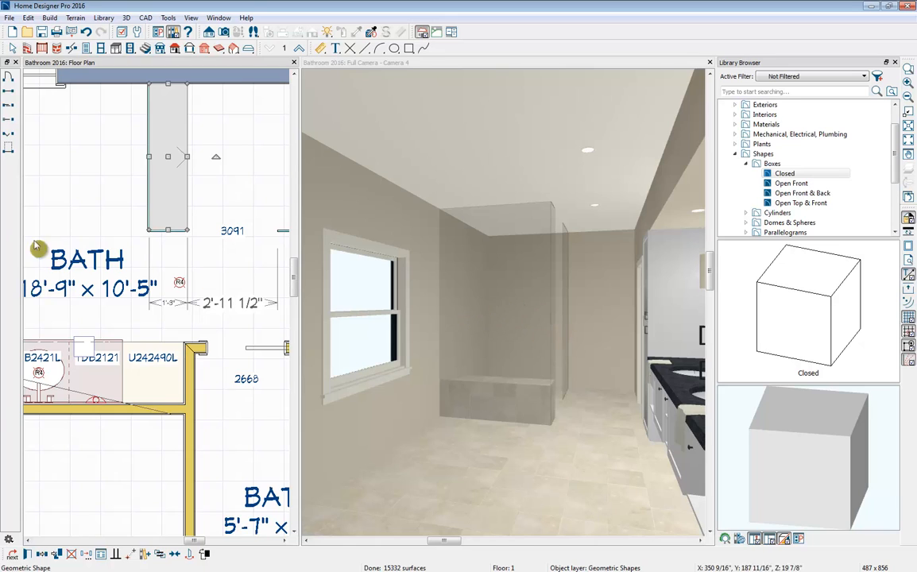
pyautogui.click(894, 62)
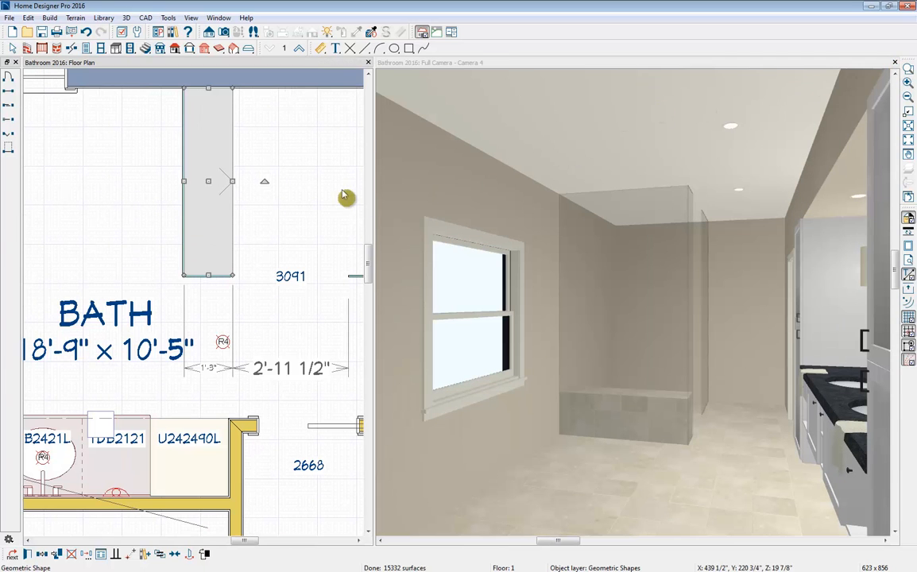
# - Break the window wall and the adjacent exterior wall where the two glass shower walls meet them
pyautogui.moveTo(306, 209); pyautogui.dragTo(187, 253, button='middle')
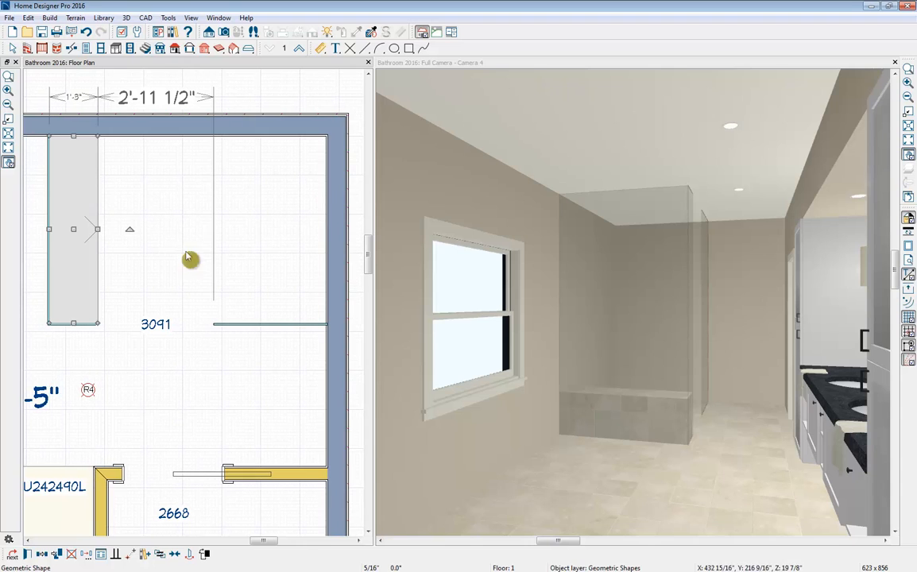
pyautogui.click(68, 129)
pyautogui.click(141, 131)
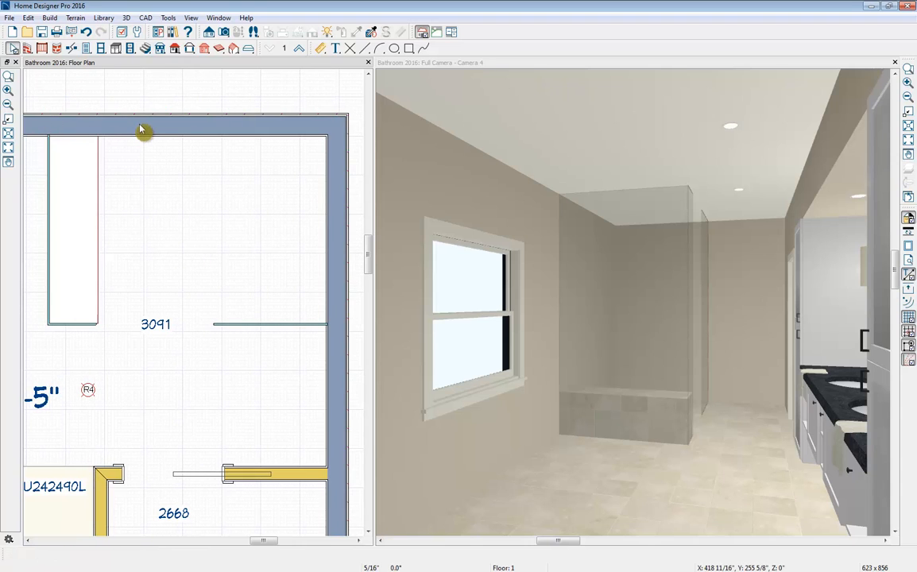
pyautogui.click(343, 329)
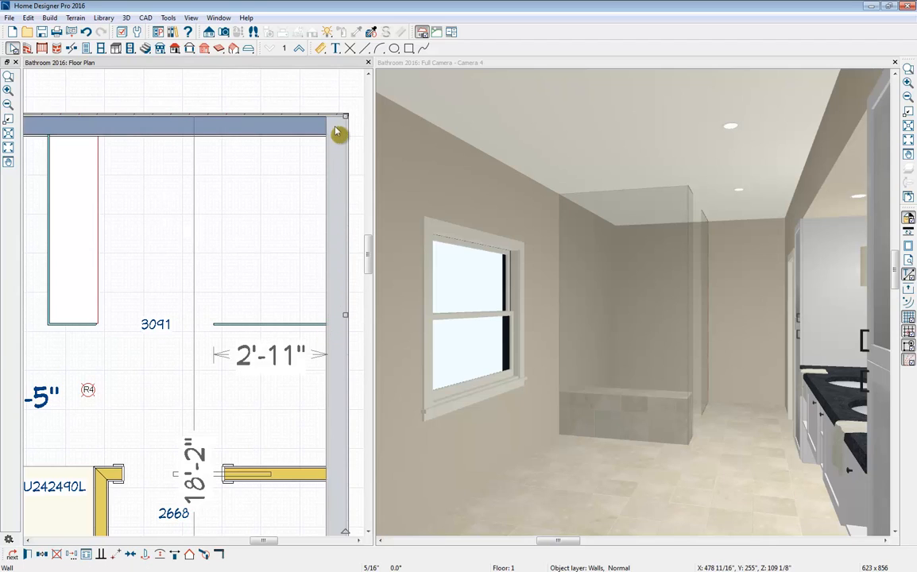
pyautogui.click(72, 50)
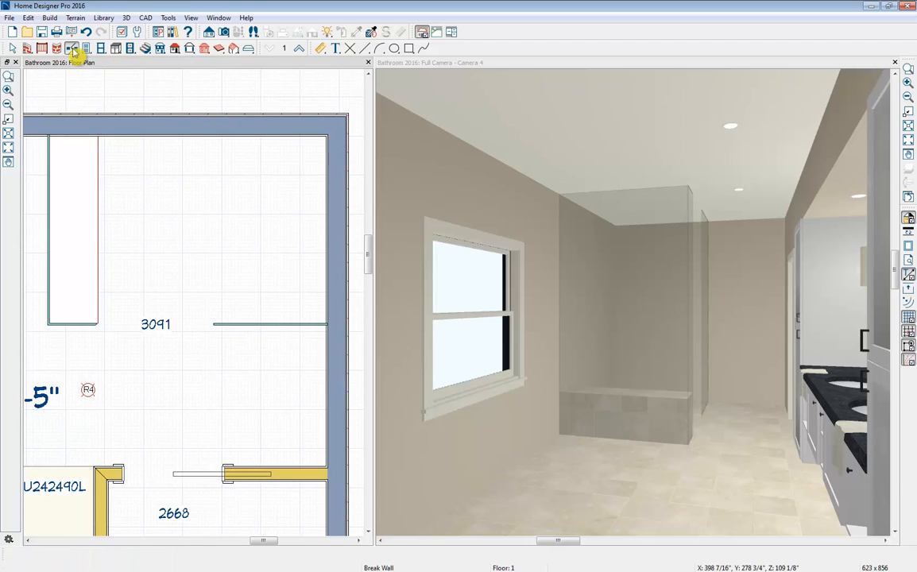
pyautogui.click(49, 125)
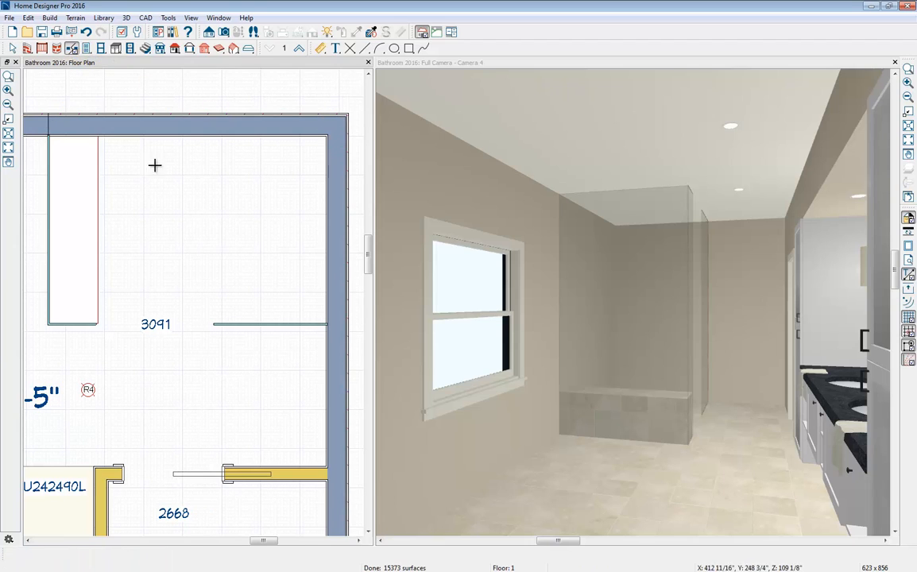
pyautogui.click(340, 324)
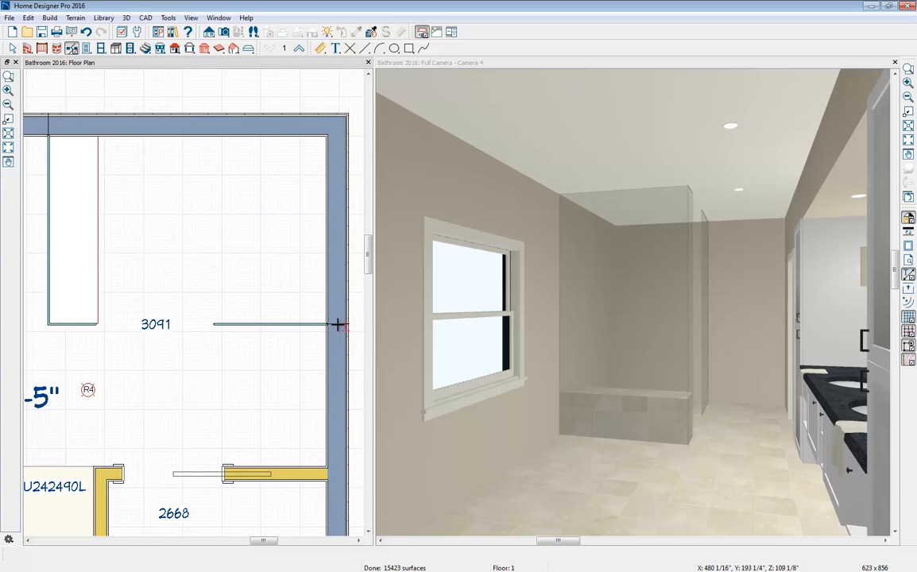
pyautogui.click(343, 317)
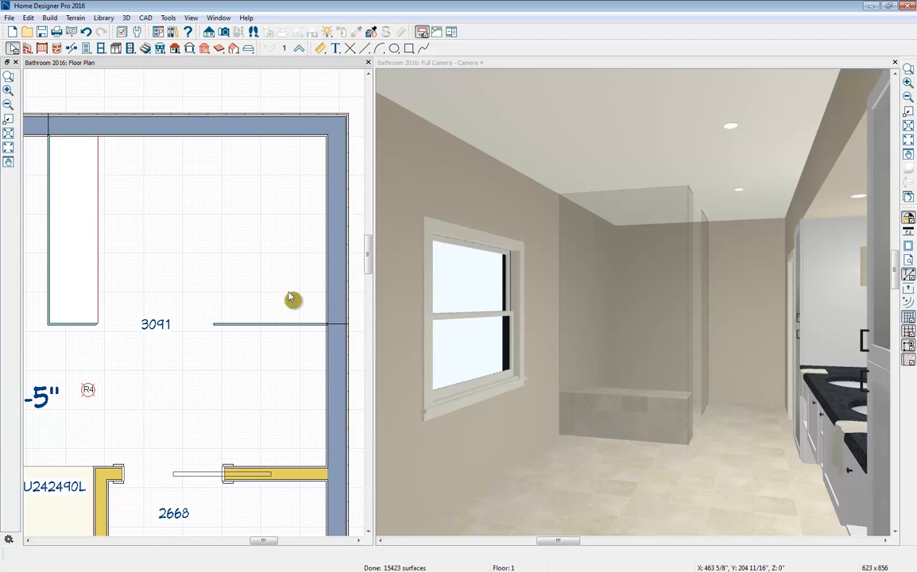
# - Apply the library material Limestone tiles to the interior wall surface of both exterior wall segments enclosing the shower
pyautogui.click(338, 300)
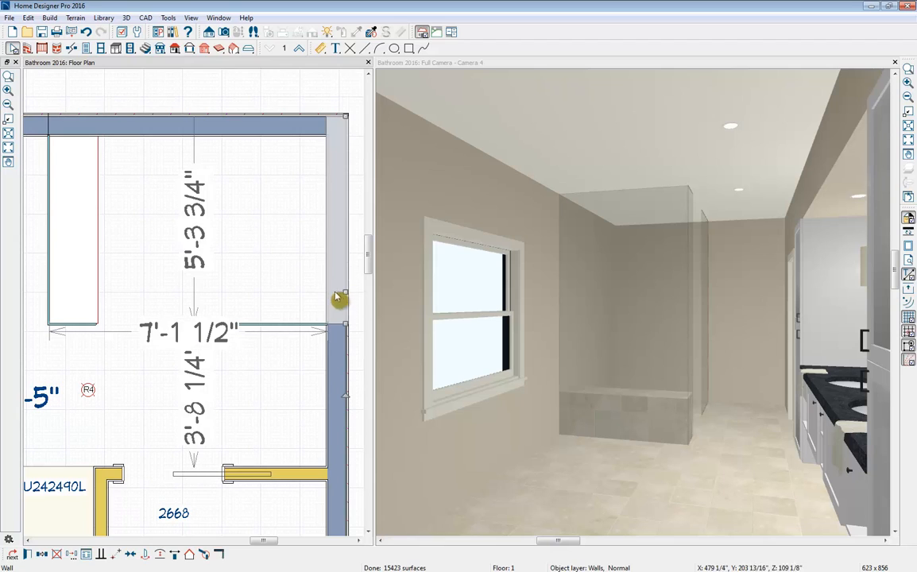
pyautogui.click(265, 136)
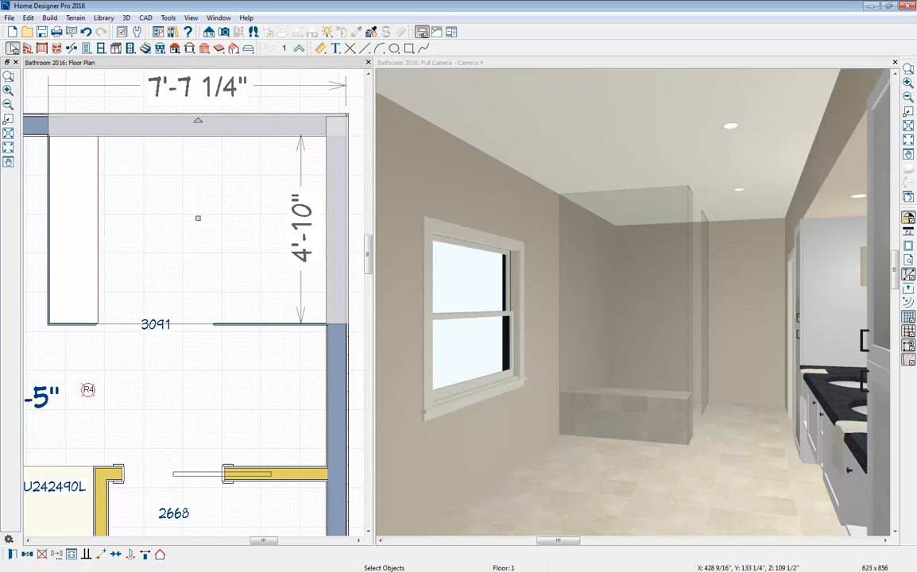
pyautogui.click(12, 554)
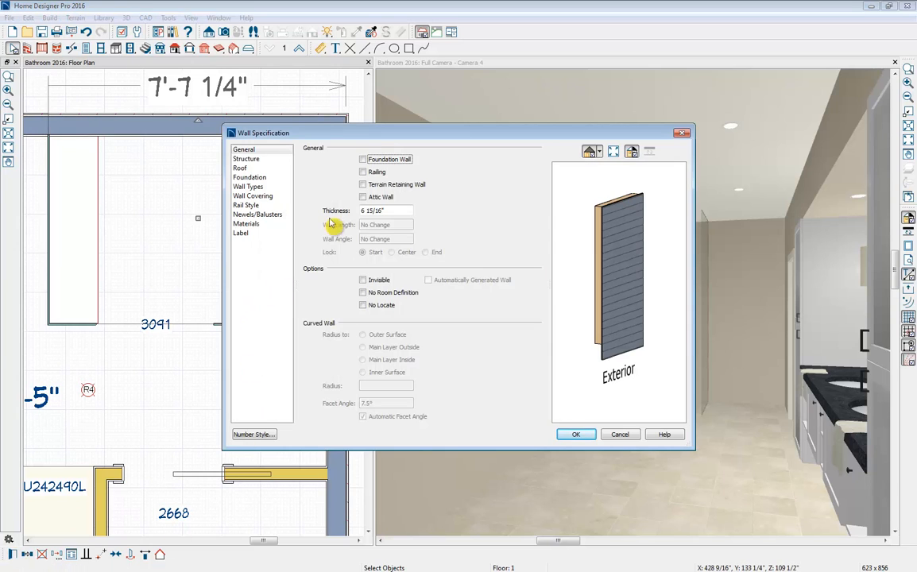
pyautogui.click(250, 225)
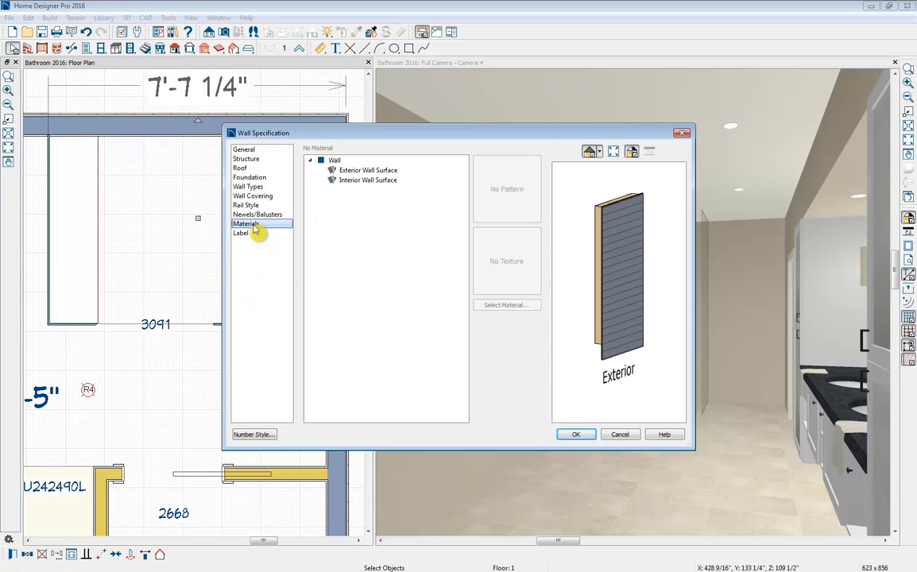
pyautogui.click(362, 180)
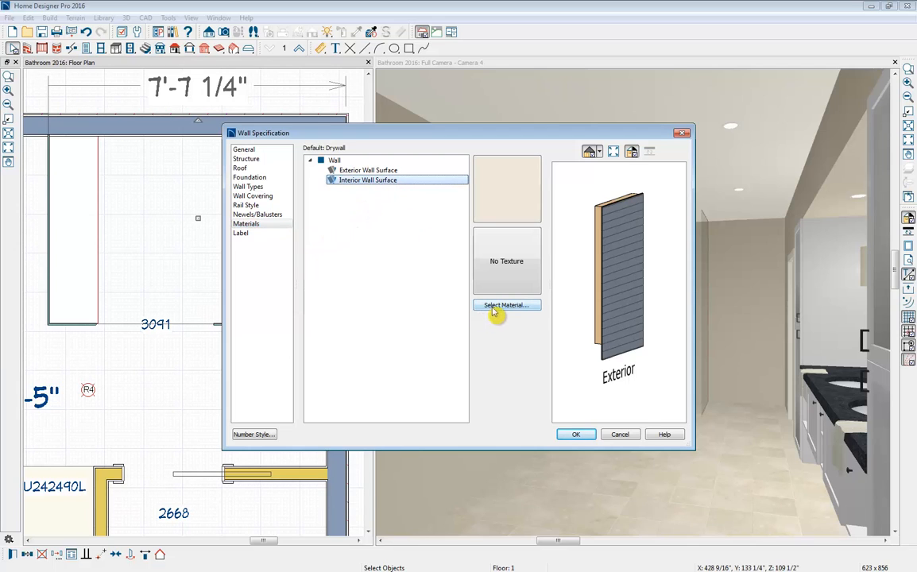
pyautogui.click(497, 307)
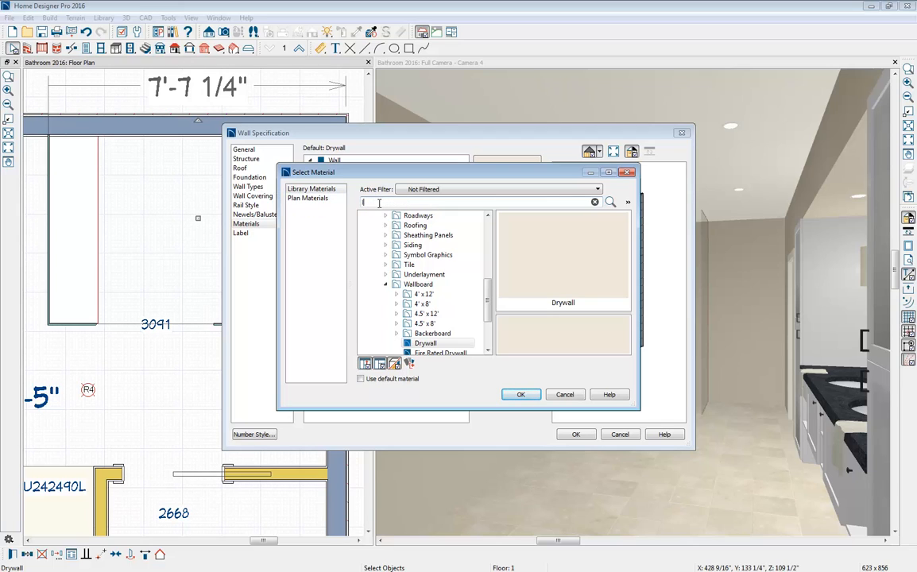
pyautogui.click(378, 202)
pyautogui.write('limestone')
pyautogui.press('Return')
pyautogui.write('tile')
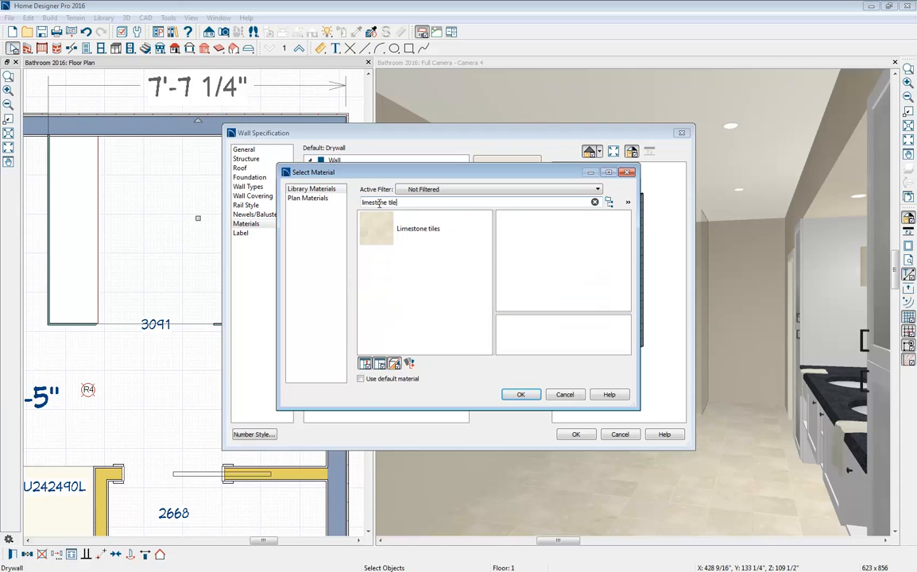
pyautogui.click(401, 234)
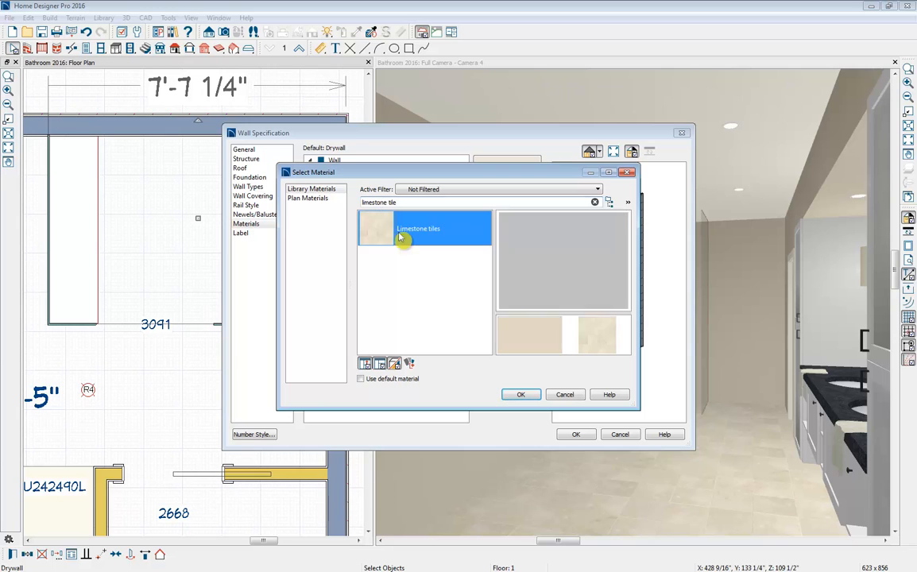
pyautogui.click(521, 395)
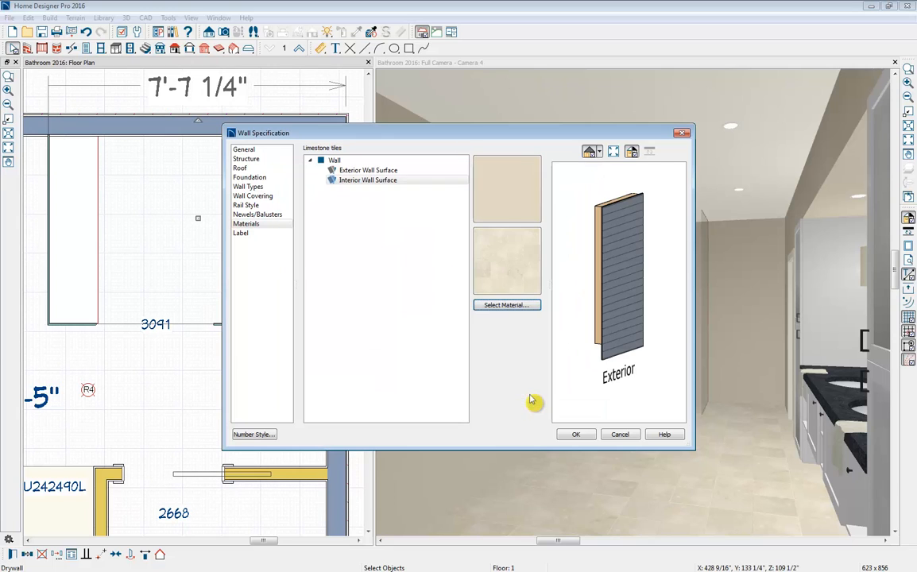
pyautogui.click(589, 437)
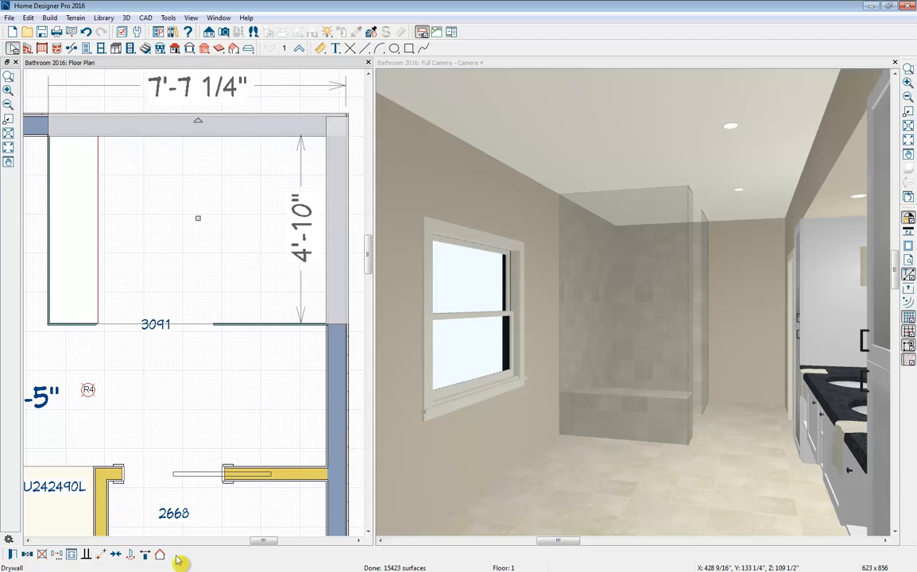
# - Review the wall covering settings for the two shower wall segments with the preview turned to the interior side, and discard the dialog
pyautogui.click(46, 552)
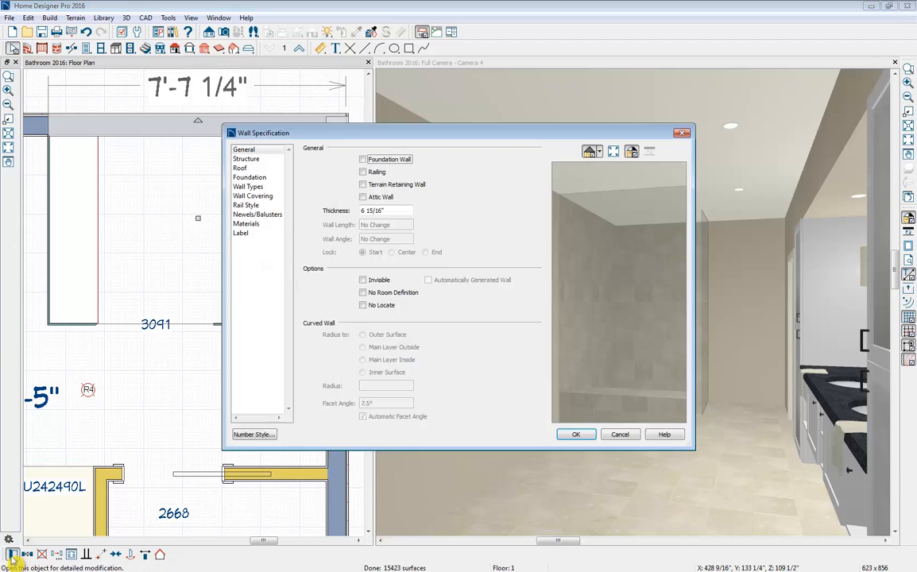
pyautogui.click(265, 205)
pyautogui.click(265, 196)
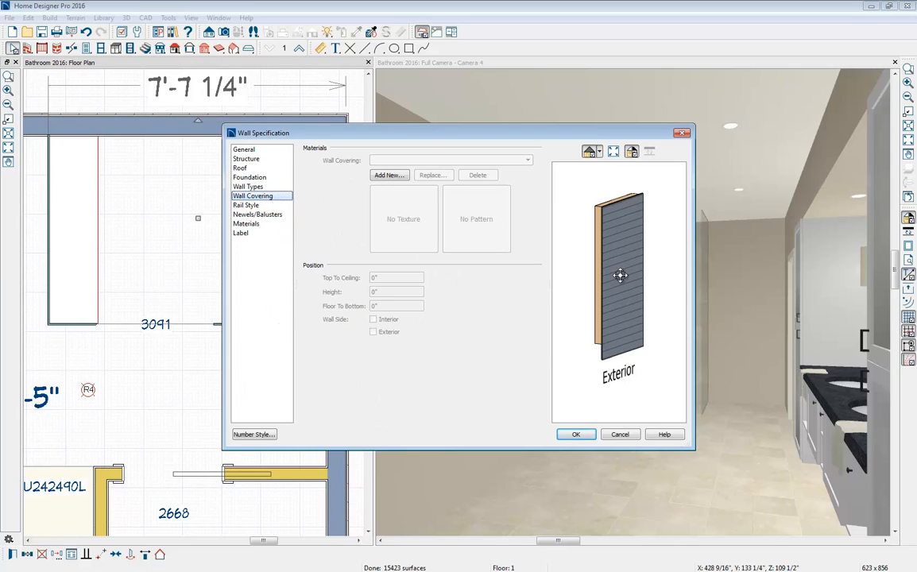
pyautogui.moveTo(606, 277); pyautogui.dragTo(597, 228)
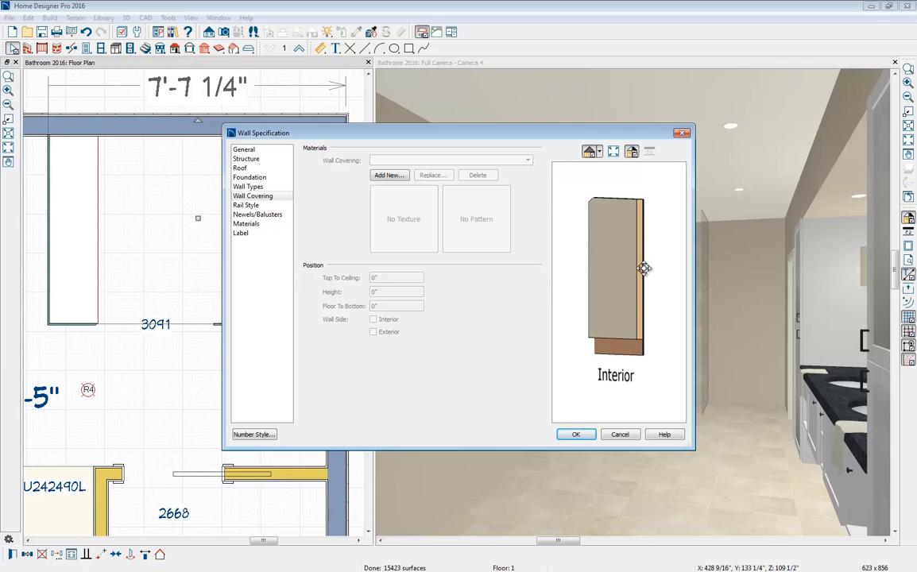
pyautogui.click(265, 198)
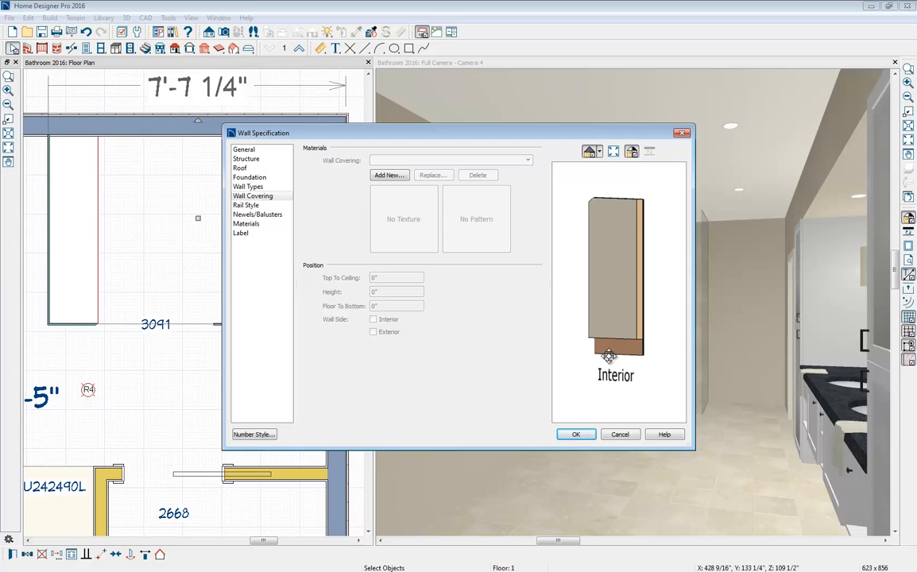
pyautogui.click(620, 434)
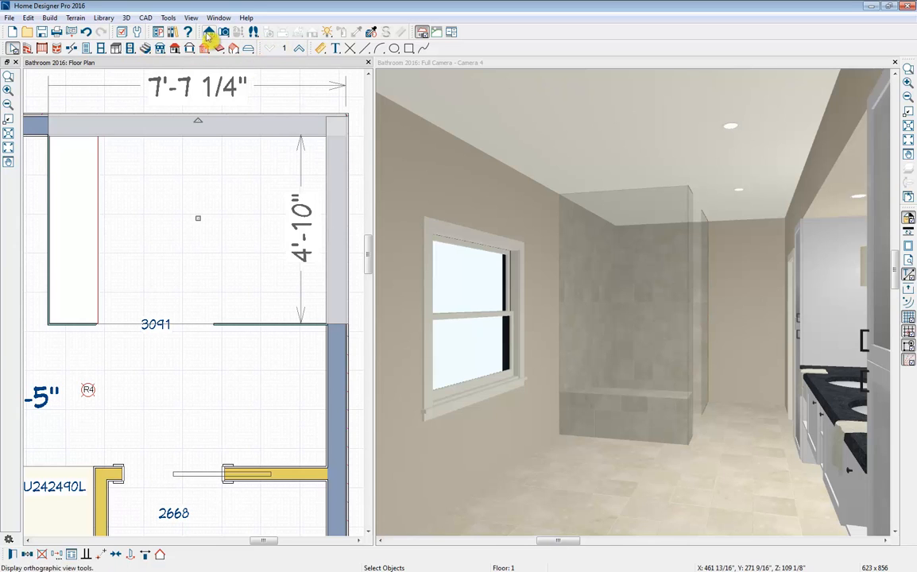
# - Place the first of the two shower fixtures in the user catalog's Bath folder on the exterior wall opposite the shower bench
pyautogui.click(173, 32)
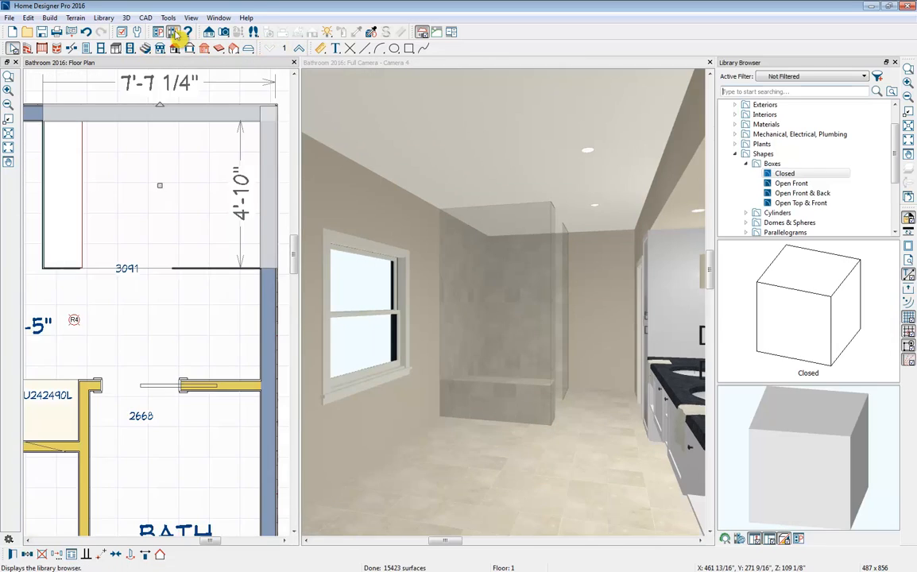
pyautogui.click(736, 154)
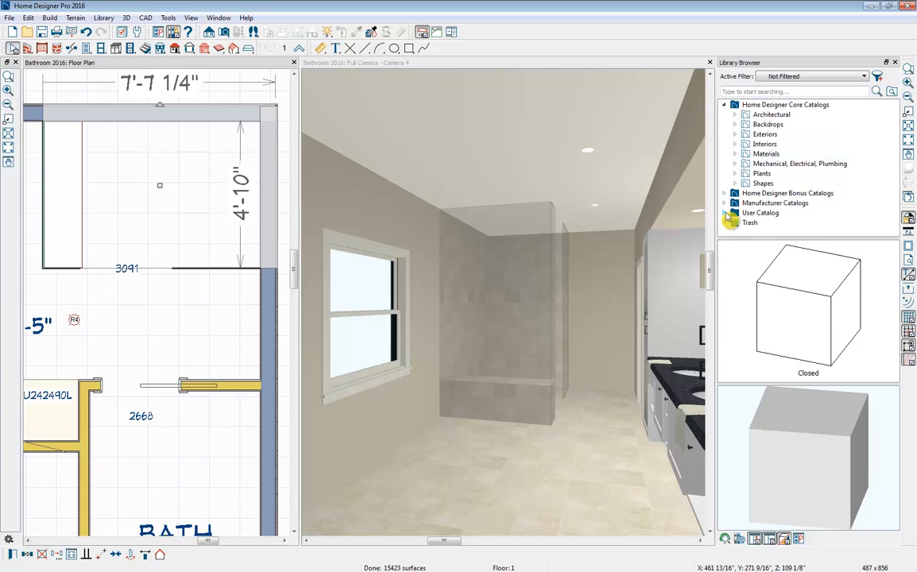
pyautogui.click(724, 214)
pyautogui.scroll(-1, 789, 209)
pyautogui.click(776, 196)
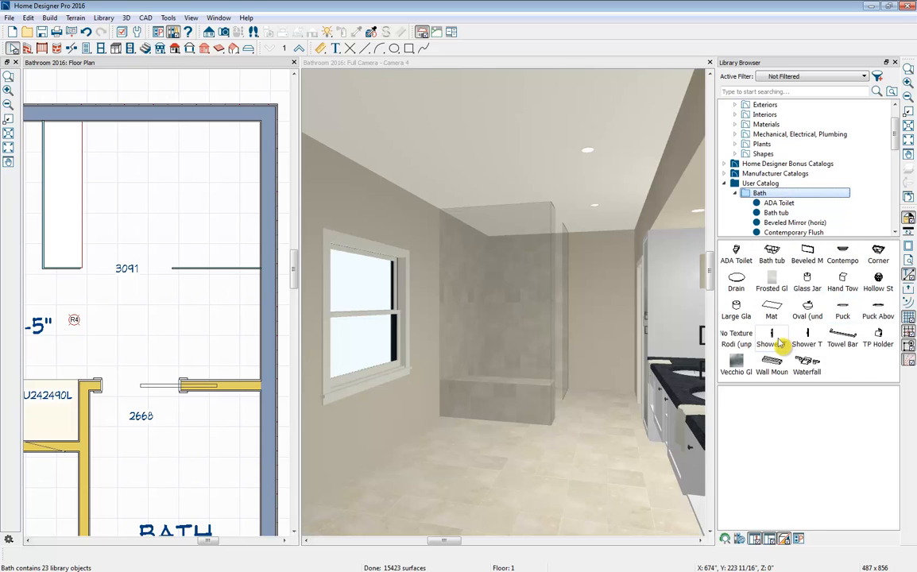
pyautogui.click(771, 338)
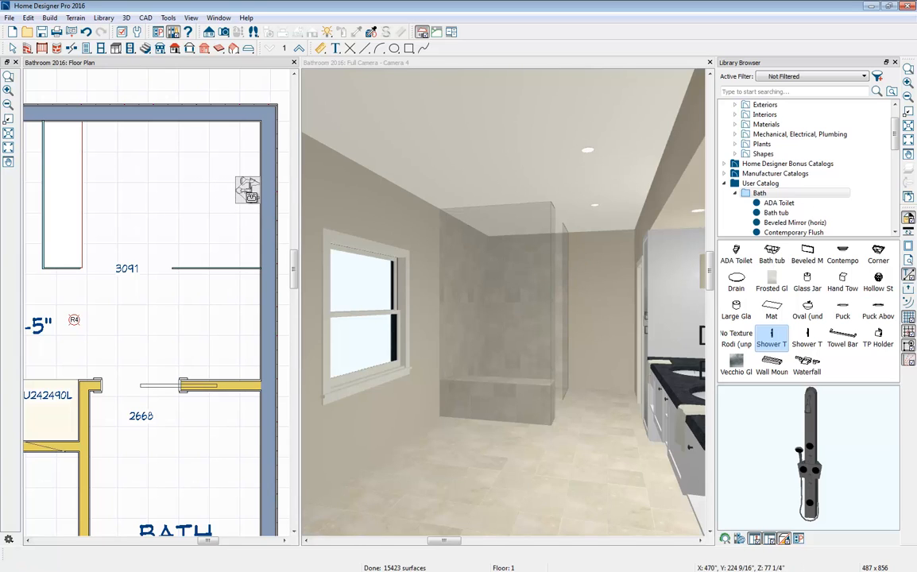
pyautogui.click(247, 191)
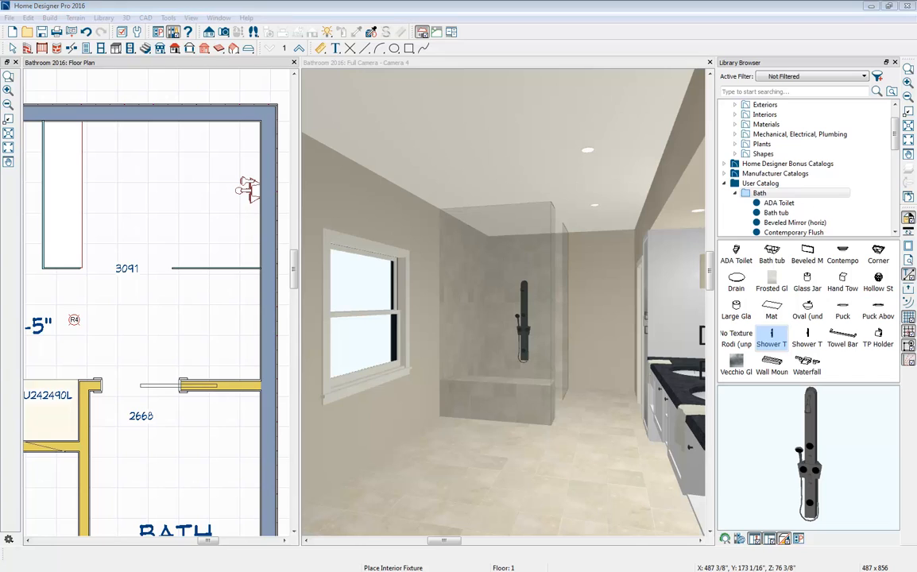
pyautogui.hotkey('alt', 'Tab')
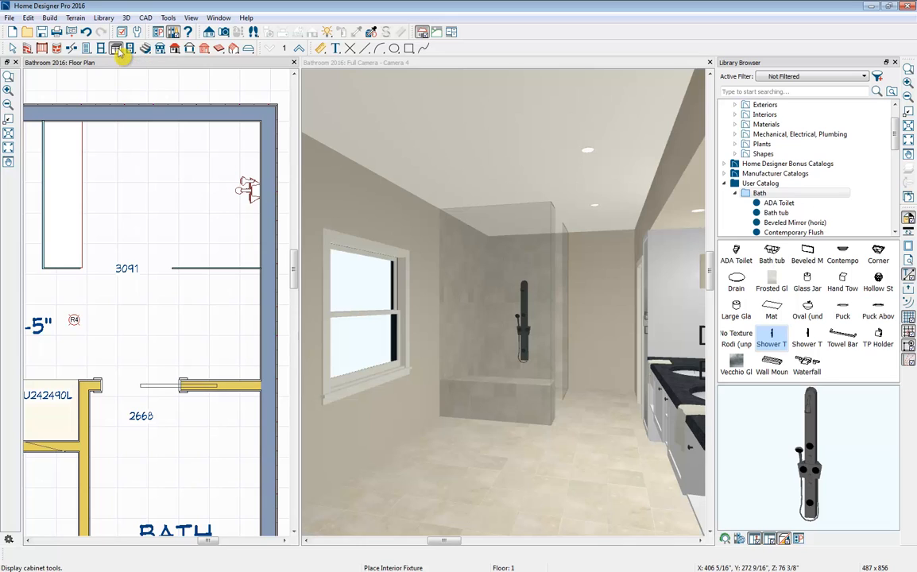
# - Place a base cabinet against the outside of the vertical glass wall and stretch it to about 57 1/2" wide, matching the wall's length
pyautogui.click(116, 50)
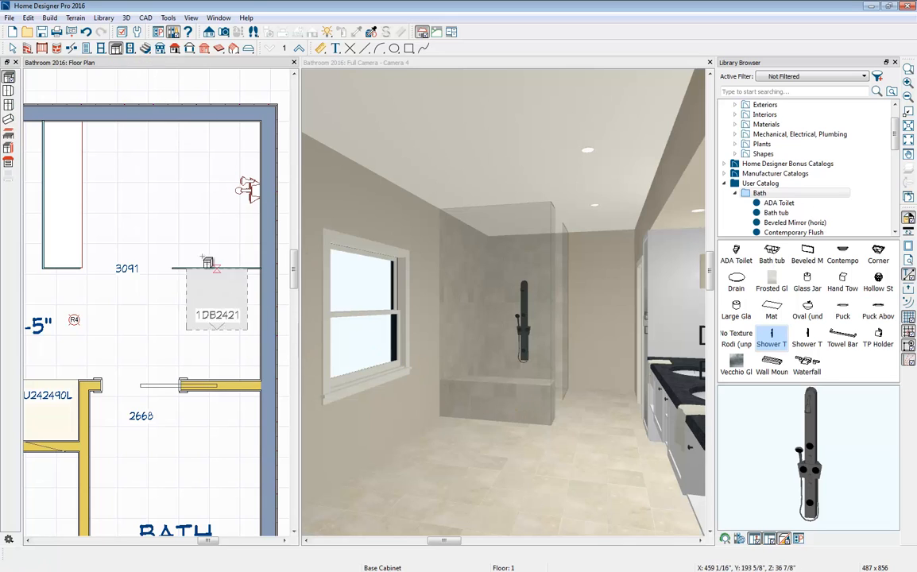
pyautogui.middleClick(218, 322)
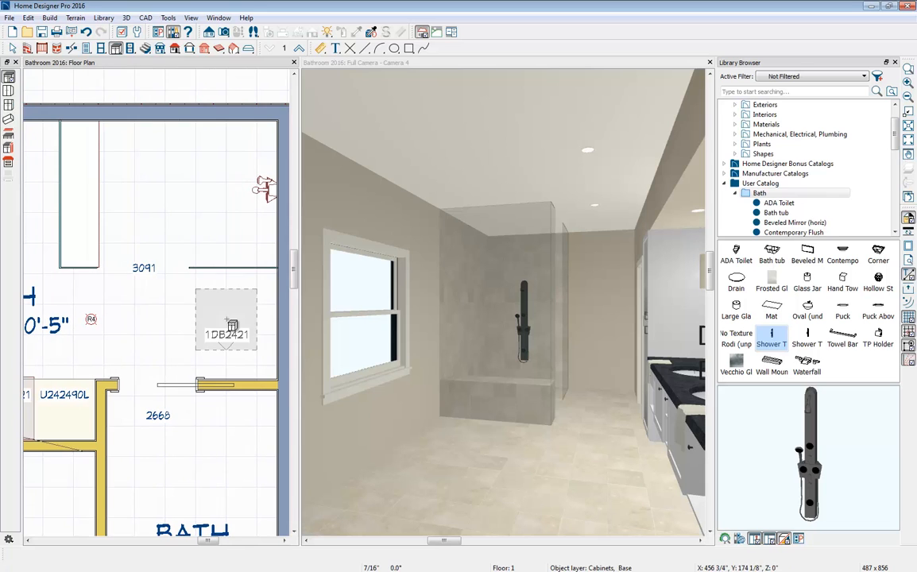
pyautogui.scroll(-2, 225, 320)
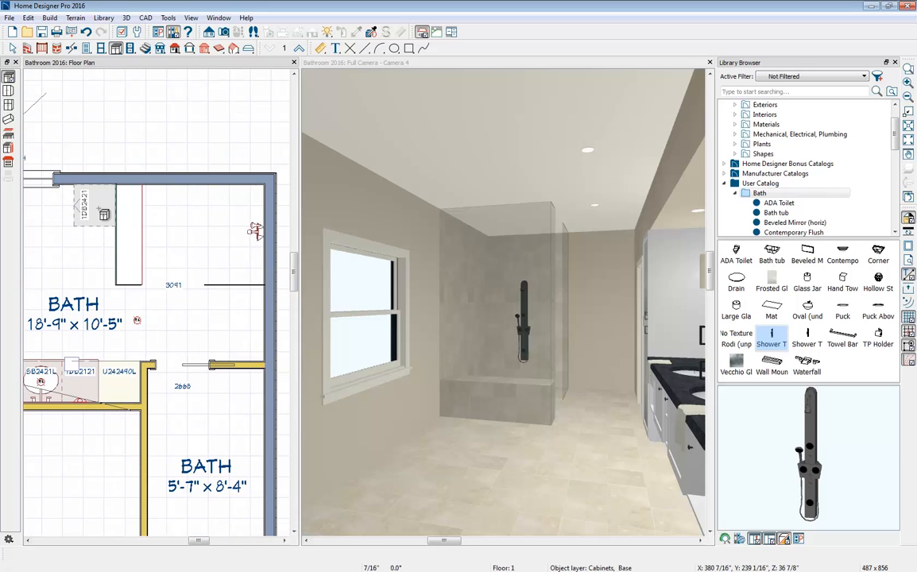
pyautogui.click(94, 205)
pyautogui.moveTo(94, 227); pyautogui.dragTo(96, 281)
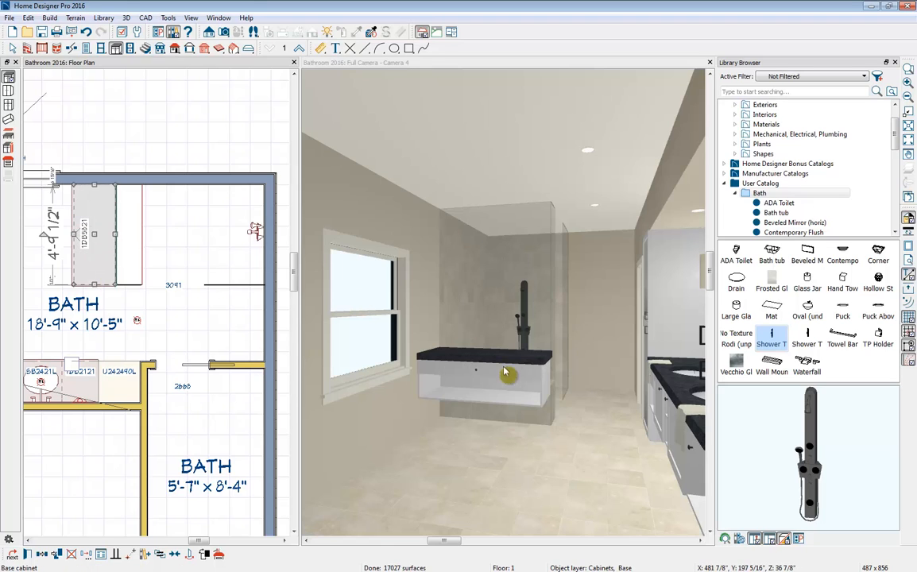
# - Lower the cabinet outside the glass wall to the floor, making it 19" high and 12" deep with a 4" backsplash
pyautogui.click(478, 383)
pyautogui.moveTo(475, 379); pyautogui.dragTo(477, 413)
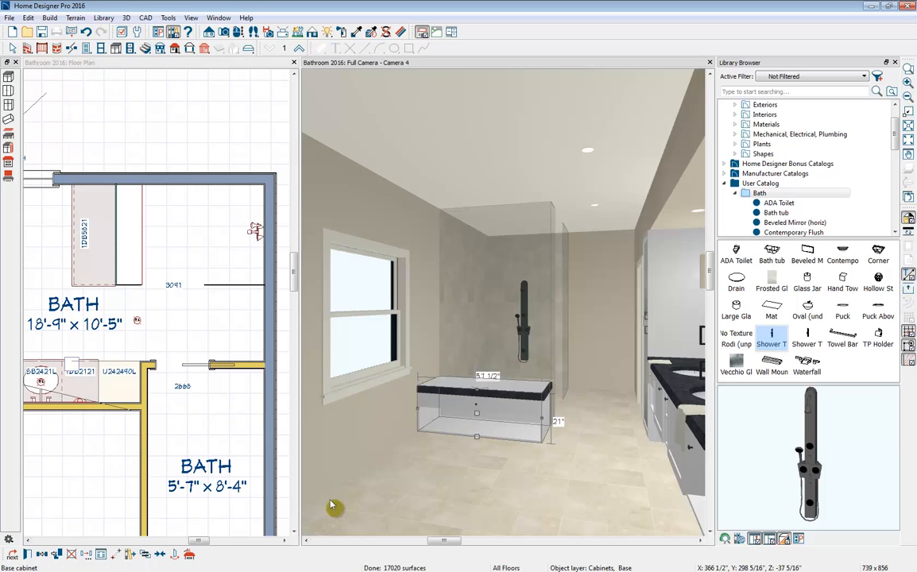
pyautogui.click(28, 555)
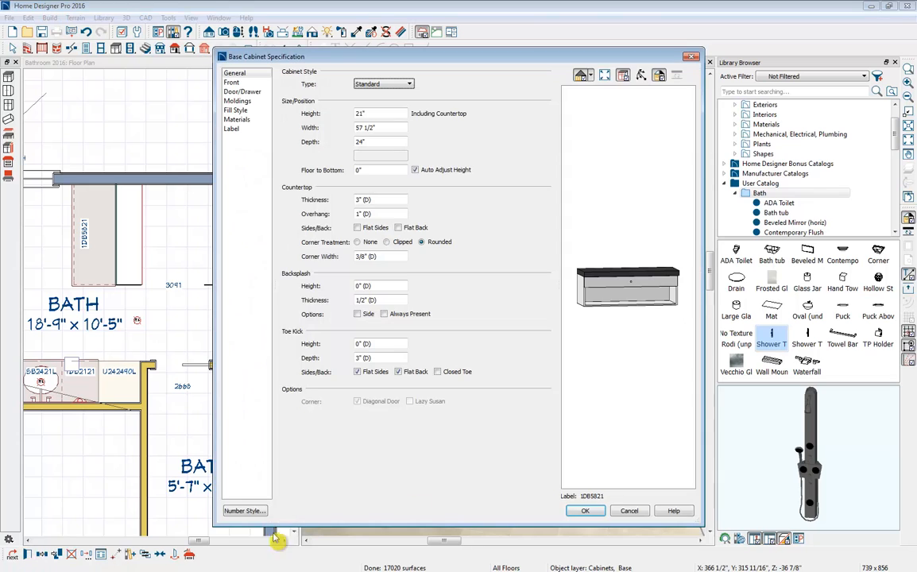
pyautogui.click(362, 114)
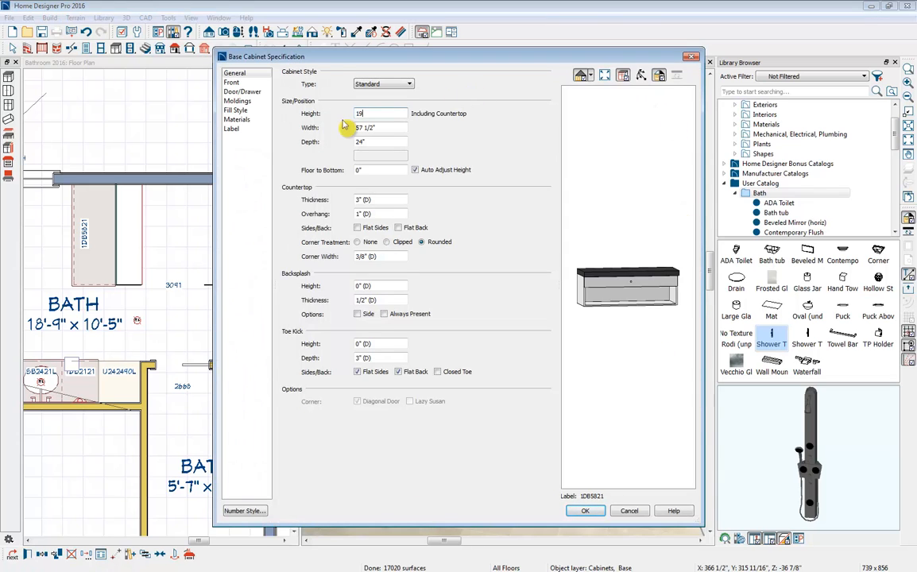
pyautogui.write('19')
pyautogui.click(385, 128)
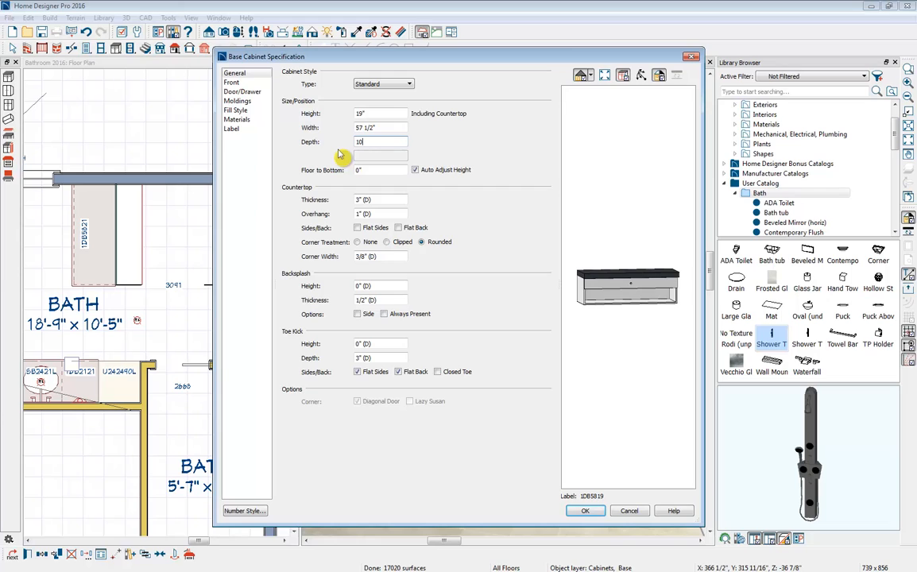
pyautogui.write('12')
pyautogui.click(368, 170)
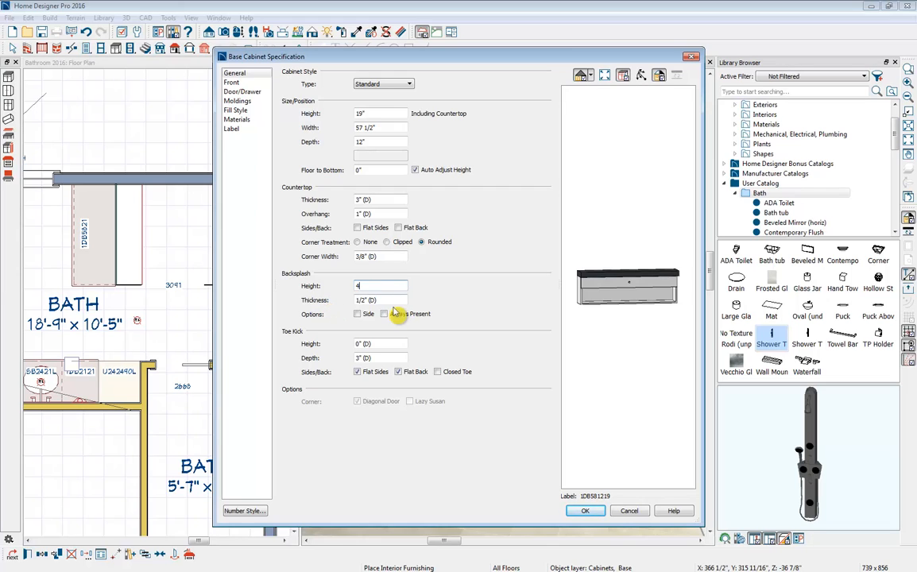
pyautogui.click(382, 286)
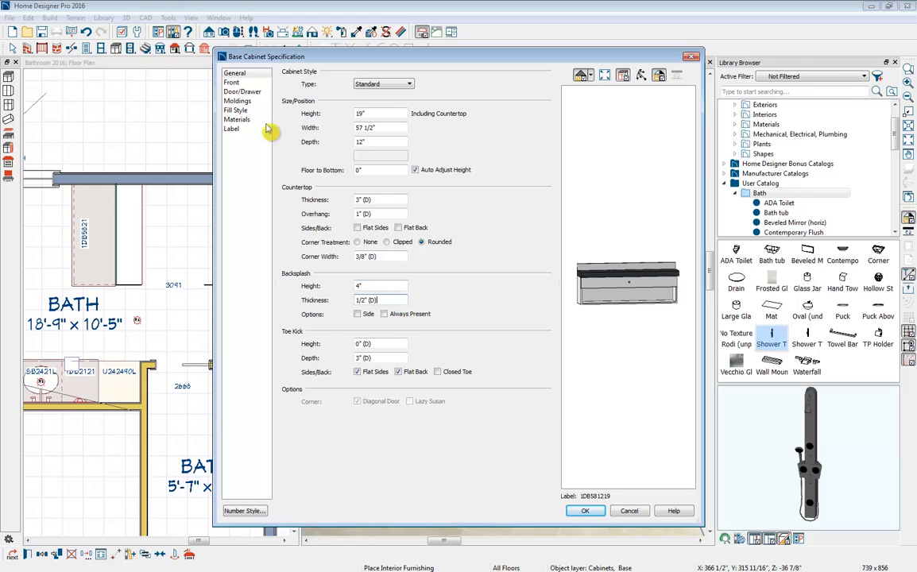
# - Delete the drawer from the cabinet's front and change the remaining opening to a Blank Area
pyautogui.click(231, 82)
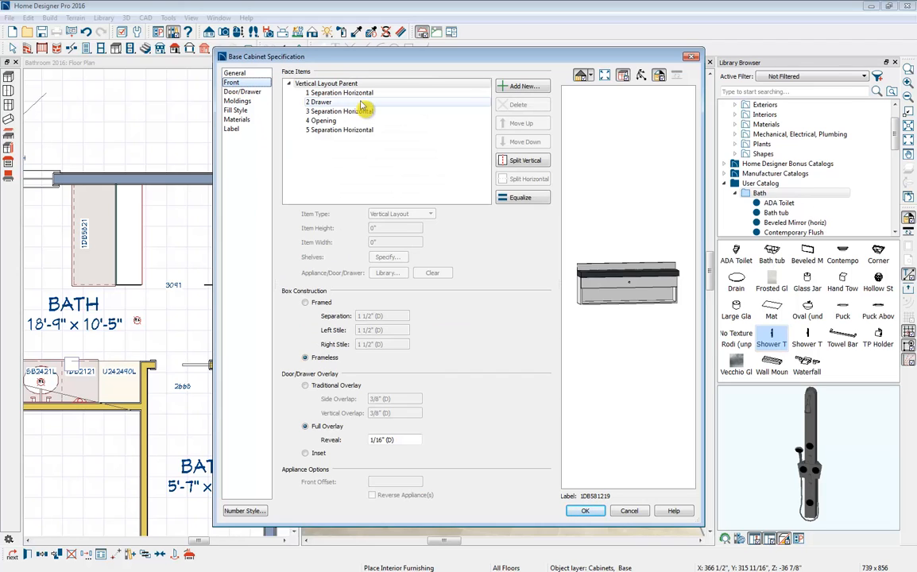
pyautogui.click(362, 103)
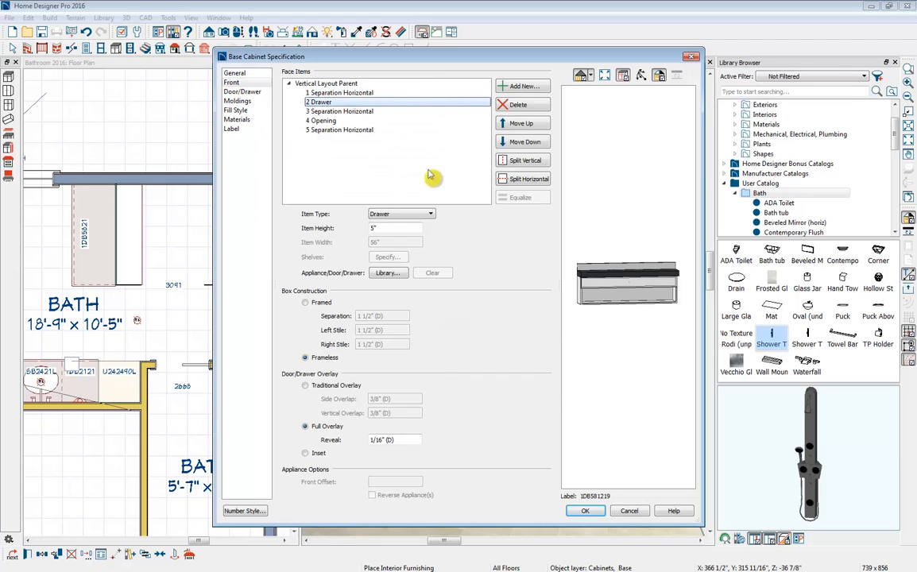
pyautogui.click(519, 105)
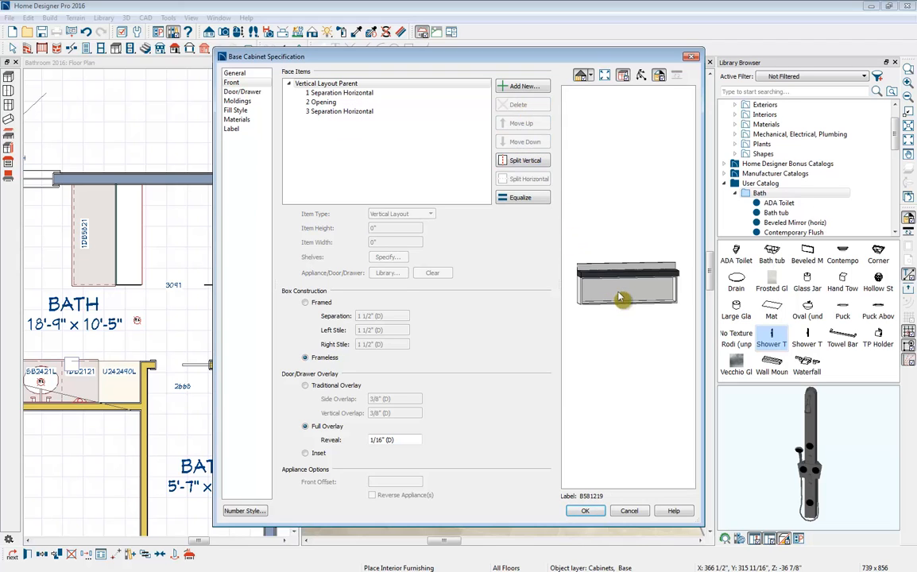
pyautogui.click(323, 102)
pyautogui.click(402, 214)
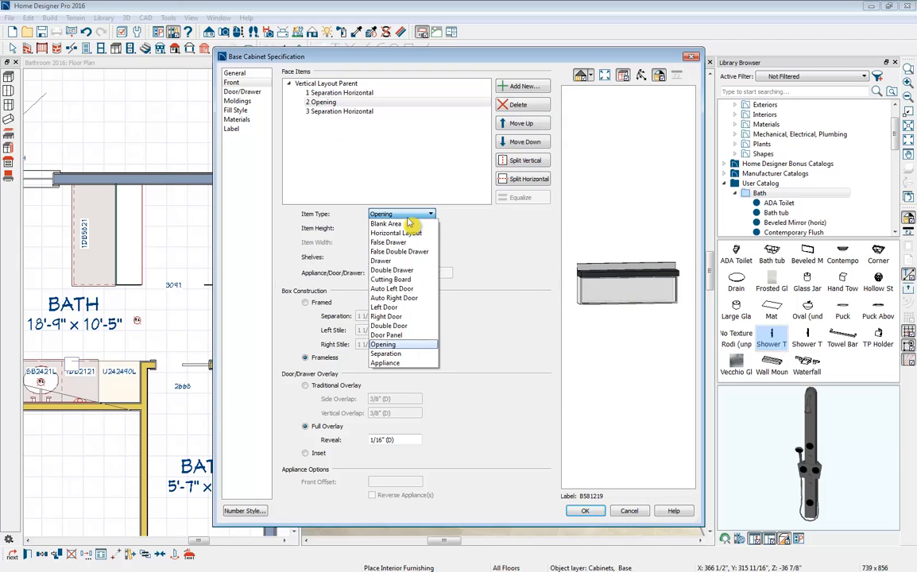
pyautogui.click(406, 224)
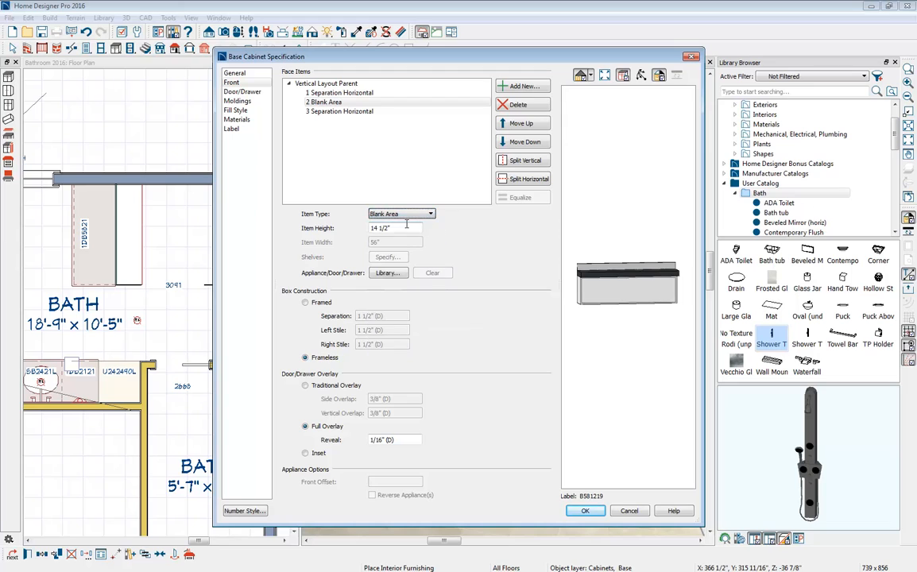
pyautogui.click(608, 318)
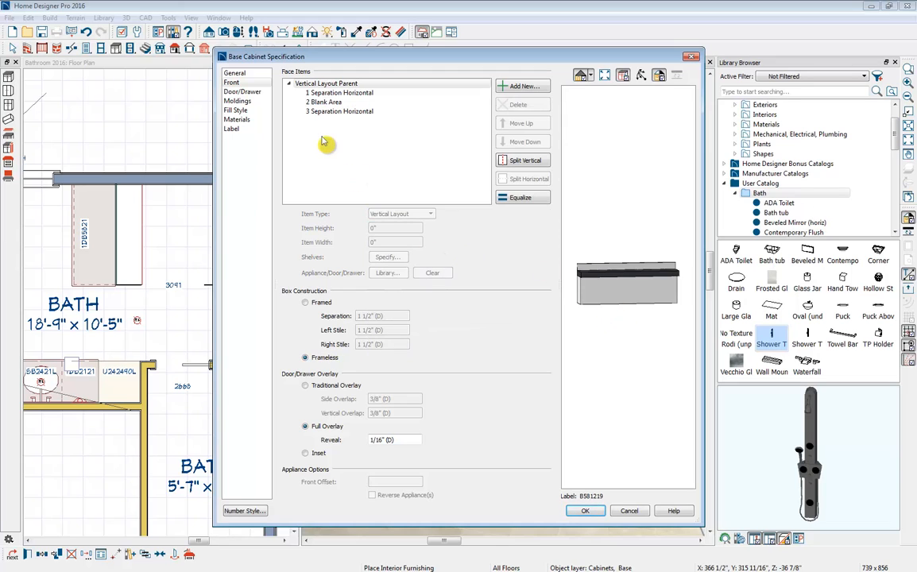
# - Give the cabinet's countertop flat sides and a 0" overhang, check its backsplash and cabinet materials, and apply the specification
pyautogui.click(240, 74)
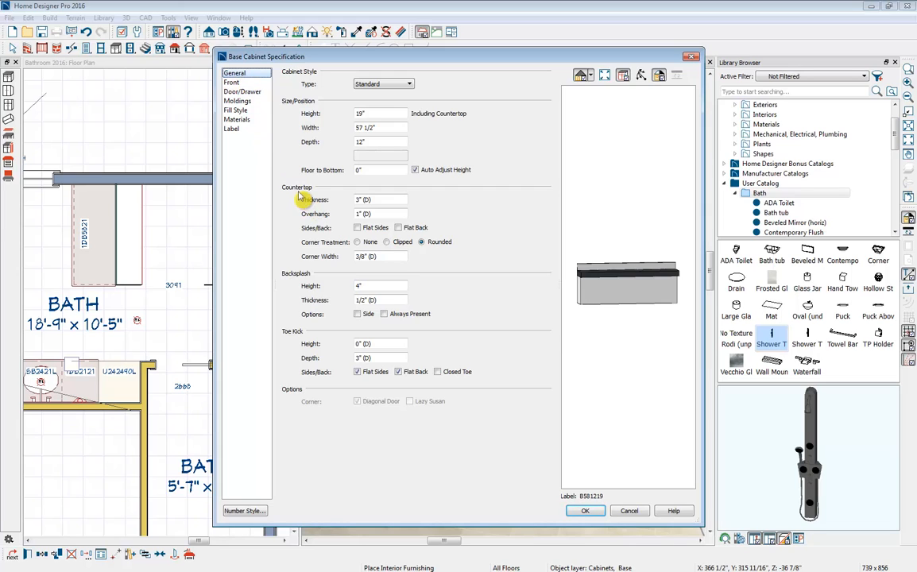
pyautogui.click(357, 228)
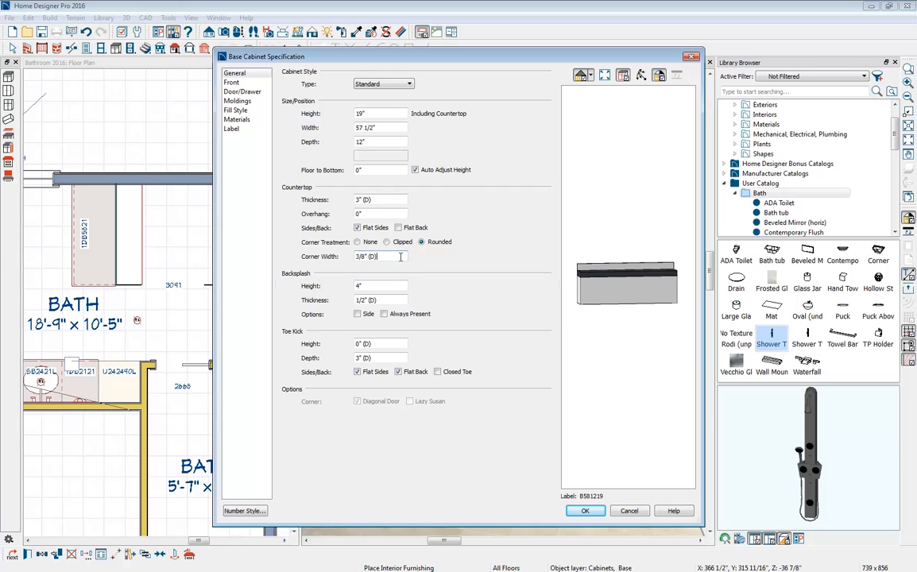
pyautogui.click(237, 119)
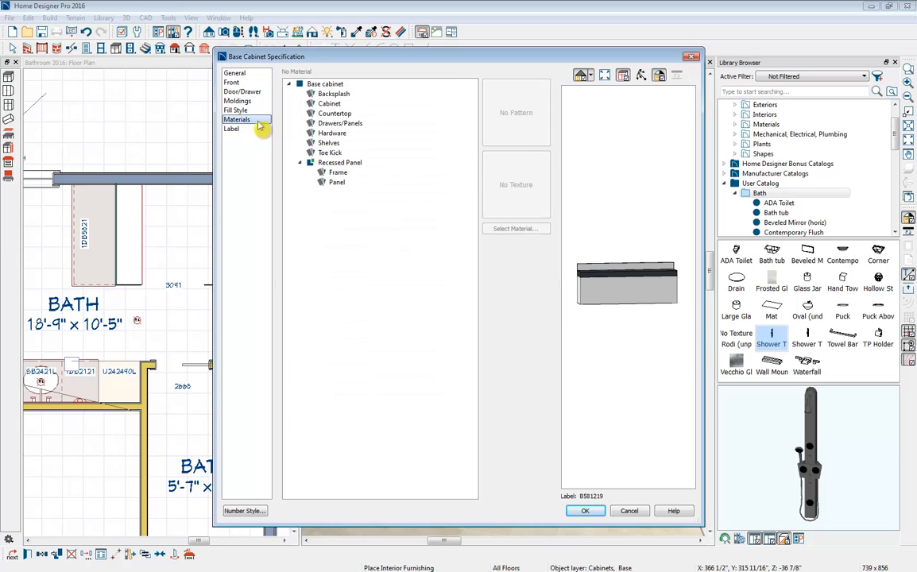
pyautogui.click(347, 95)
pyautogui.click(346, 105)
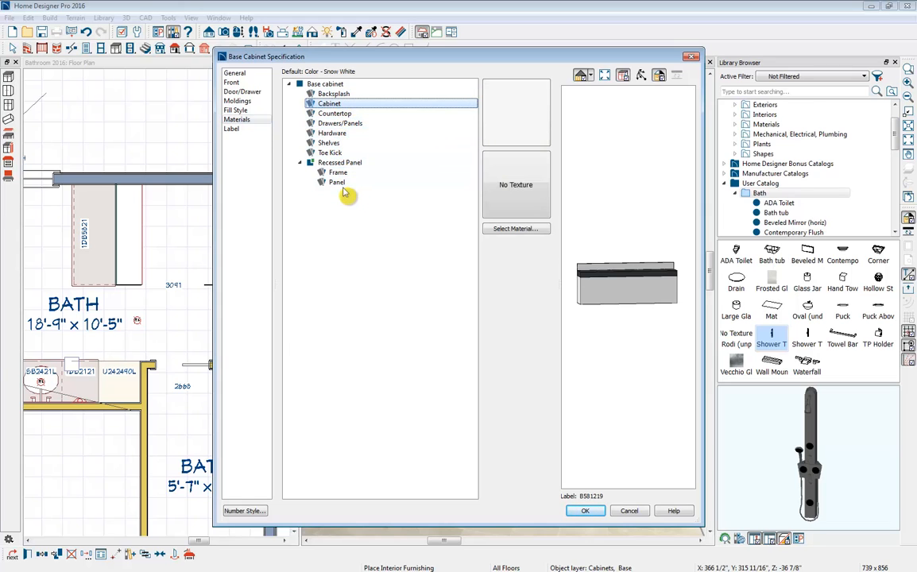
pyautogui.click(587, 512)
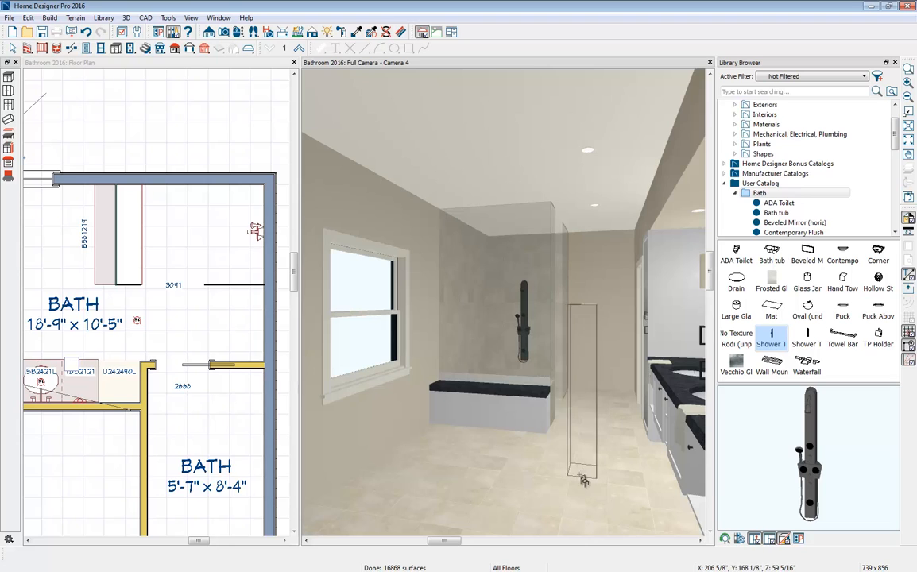
# - Copy the Limestone tiles material from the floor onto the low cabinet's front, countertop and backsplash
pyautogui.press('space')
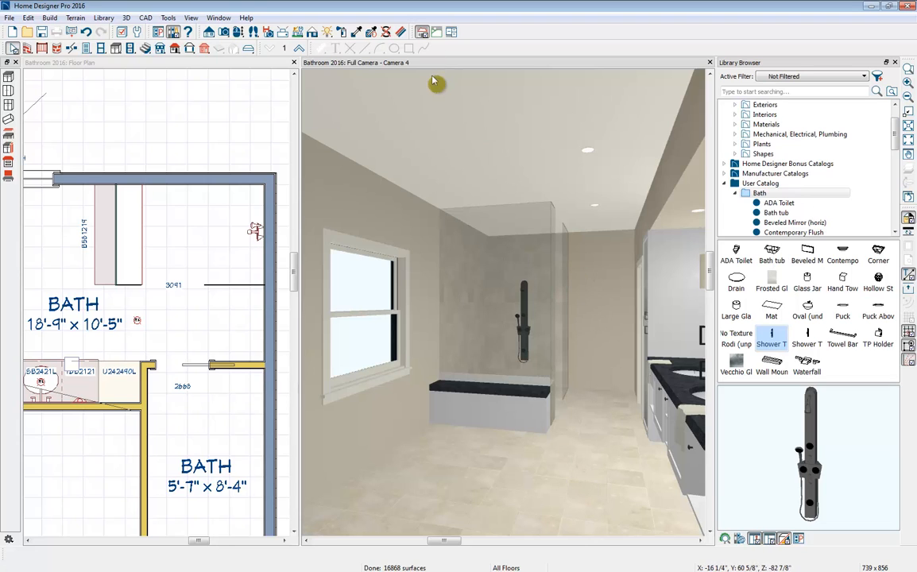
pyautogui.click(357, 33)
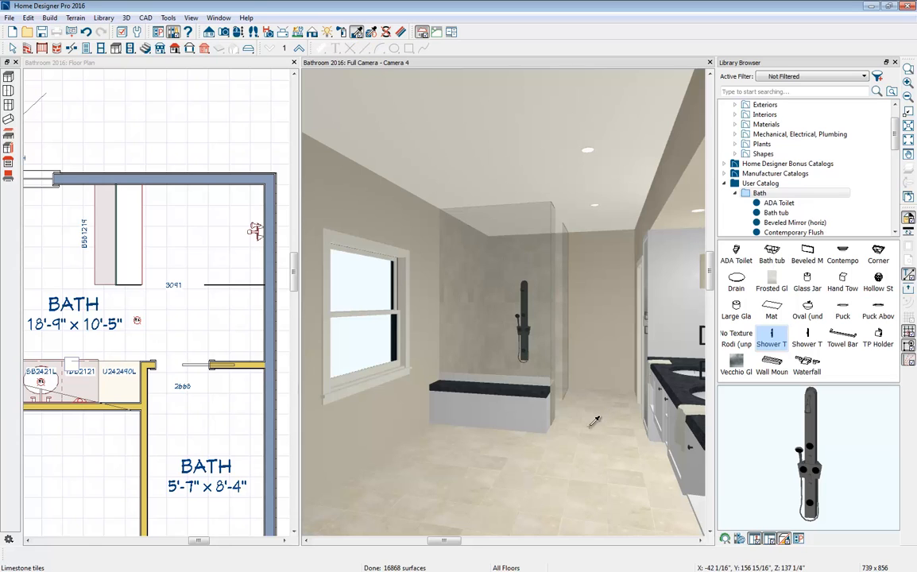
pyautogui.click(596, 401)
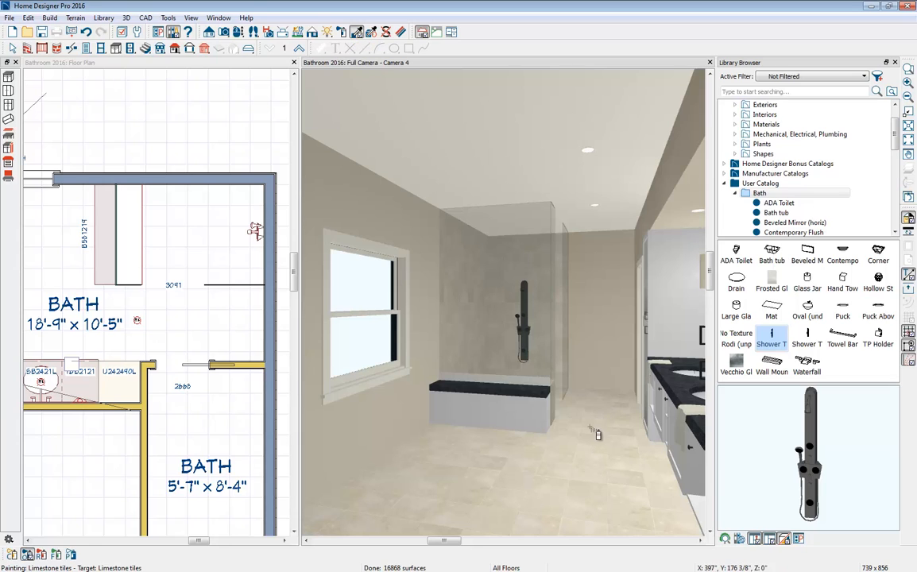
pyautogui.click(546, 423)
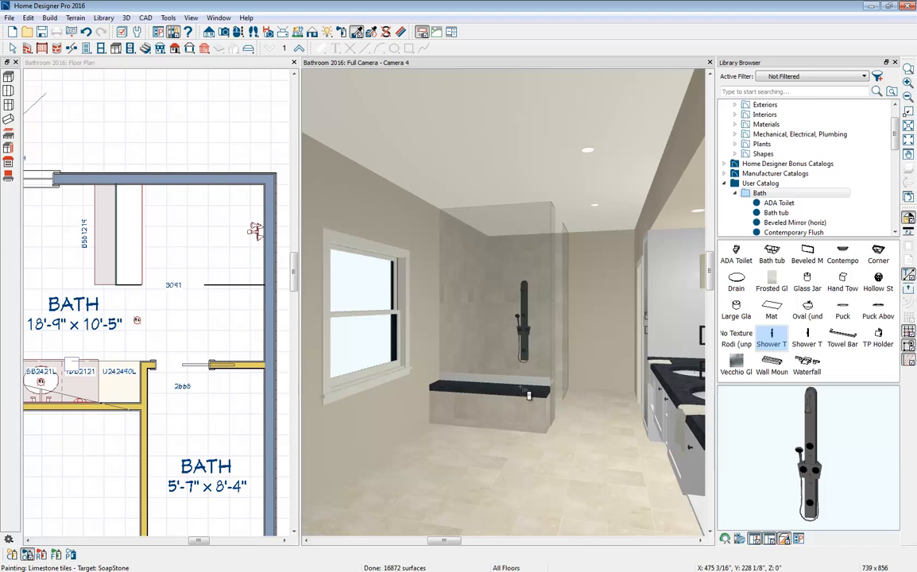
pyautogui.click(539, 390)
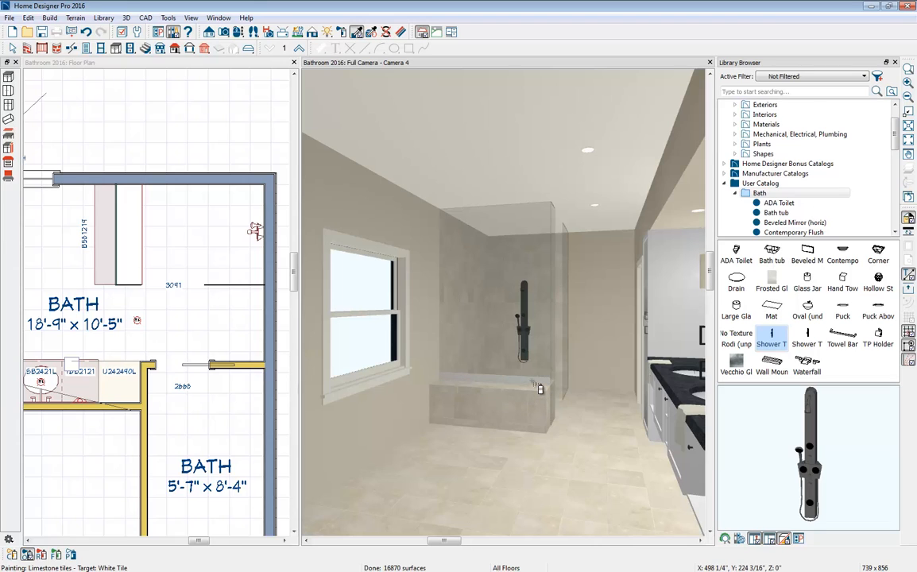
pyautogui.click(539, 389)
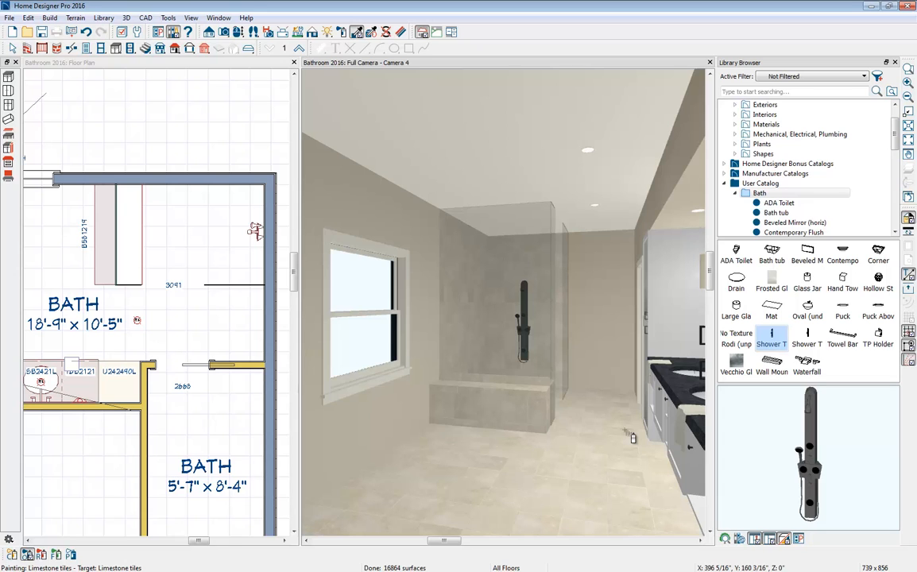
# - Make a mirrored copy of the tiled cabinet and move it along the window wall to about 3'-4 13/16" from the far side wall
pyautogui.moveTo(174, 280); pyautogui.dragTo(244, 282, button='middle')
pyautogui.scroll(-2, 244, 282)
pyautogui.click(189, 282)
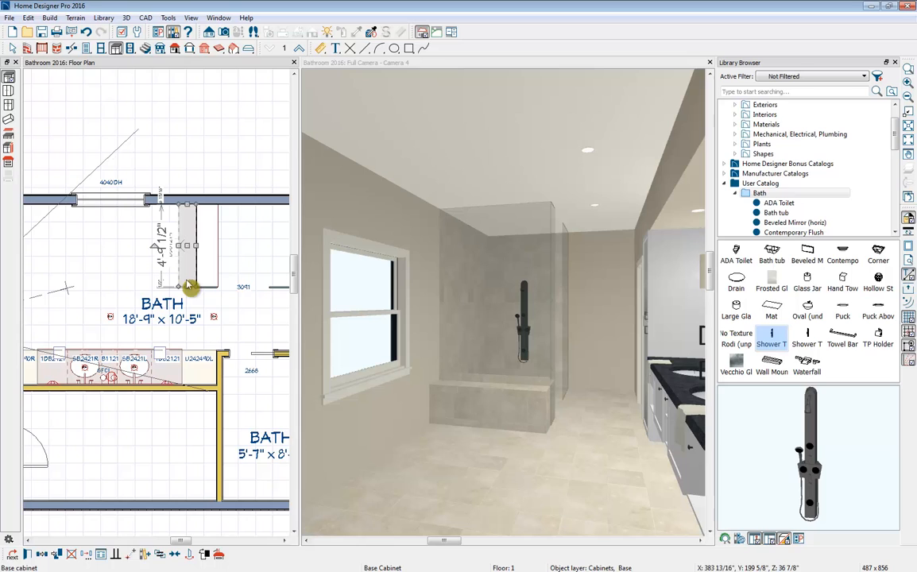
pyautogui.click(123, 554)
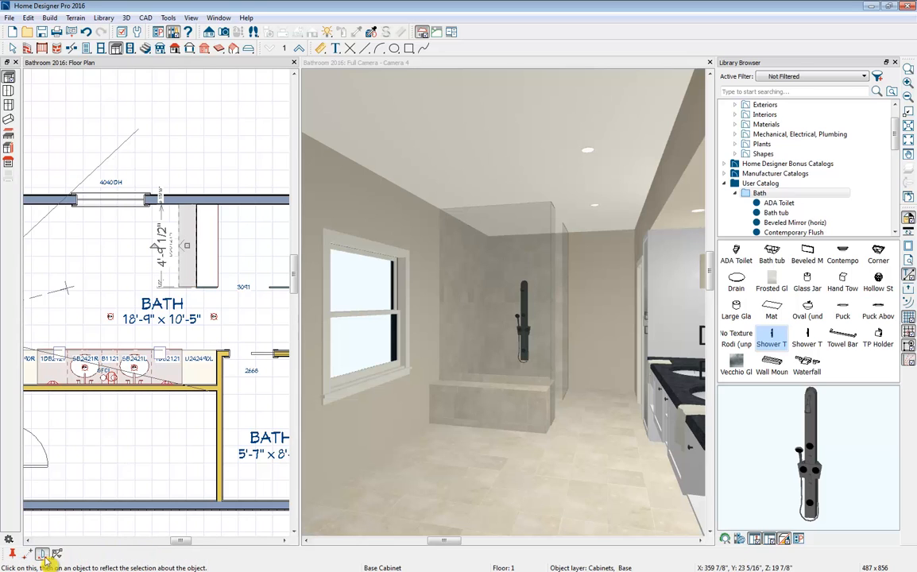
pyautogui.click(80, 363)
pyautogui.moveTo(111, 260); pyautogui.dragTo(150, 265, button='middle')
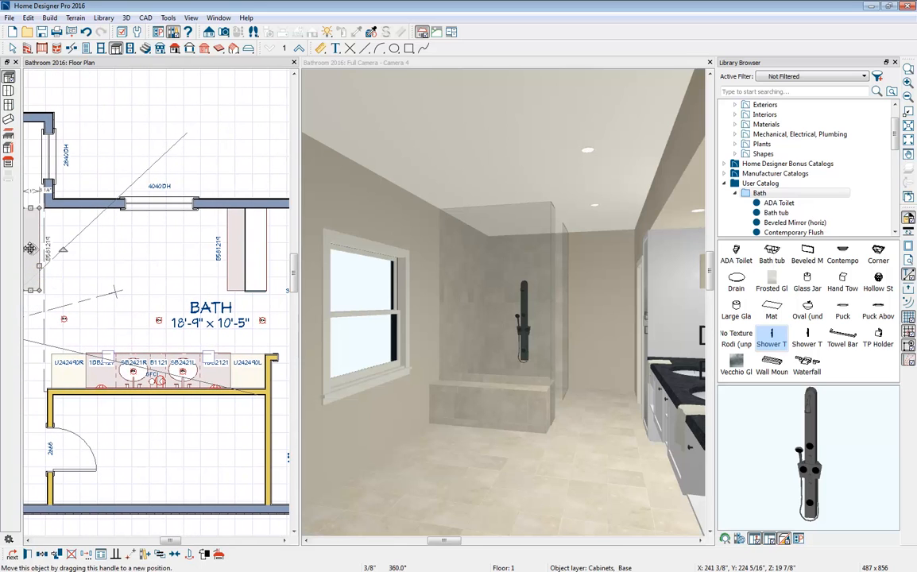
pyautogui.moveTo(30, 247); pyautogui.dragTo(120, 249)
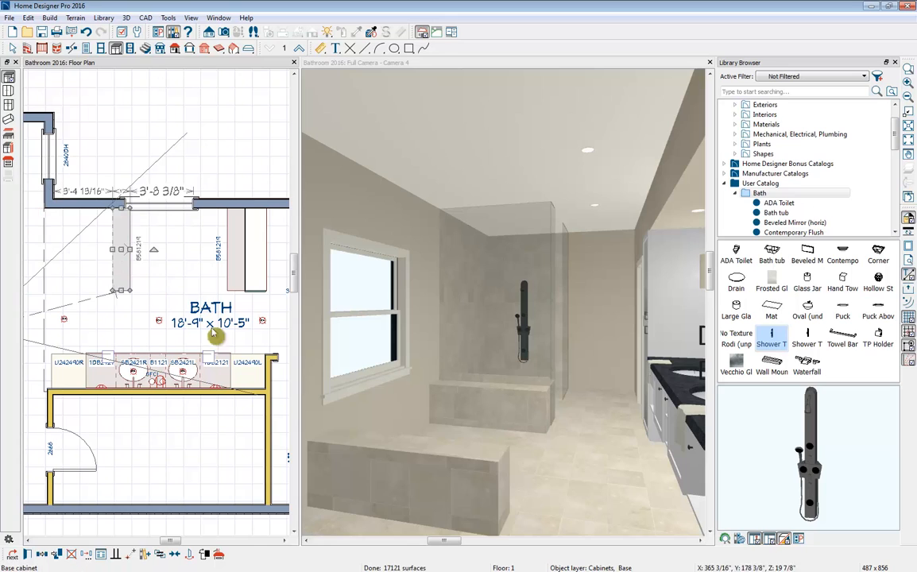
# - Add a rotated cabinet copy under the window between the two side cabinets, and reflect another copy to the opposite side to close the rectangle
pyautogui.click(42, 553)
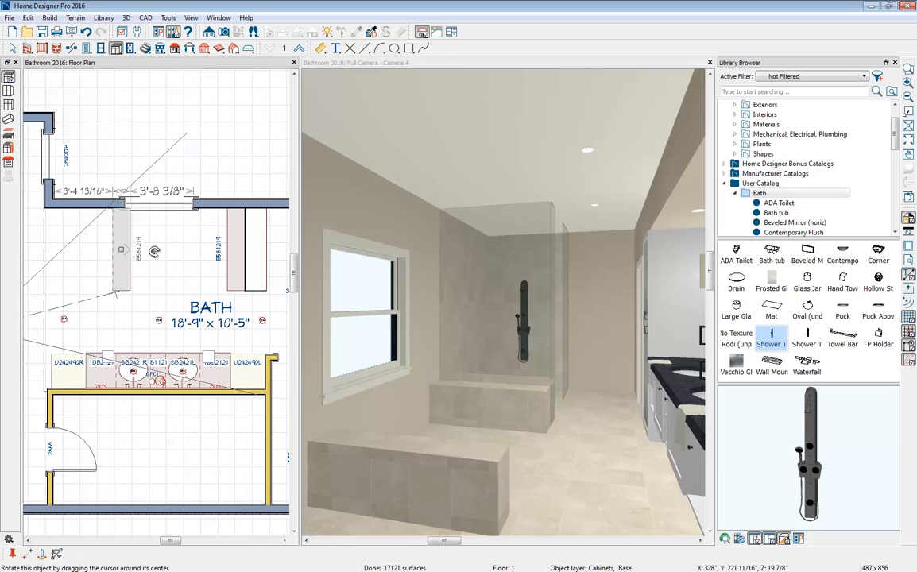
pyautogui.moveTo(155, 251); pyautogui.dragTo(138, 216)
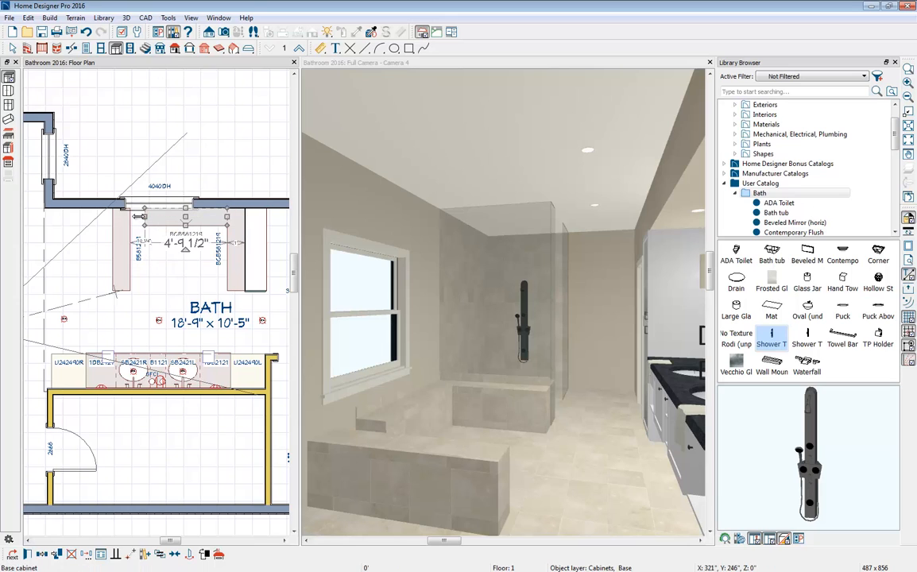
pyautogui.click(45, 558)
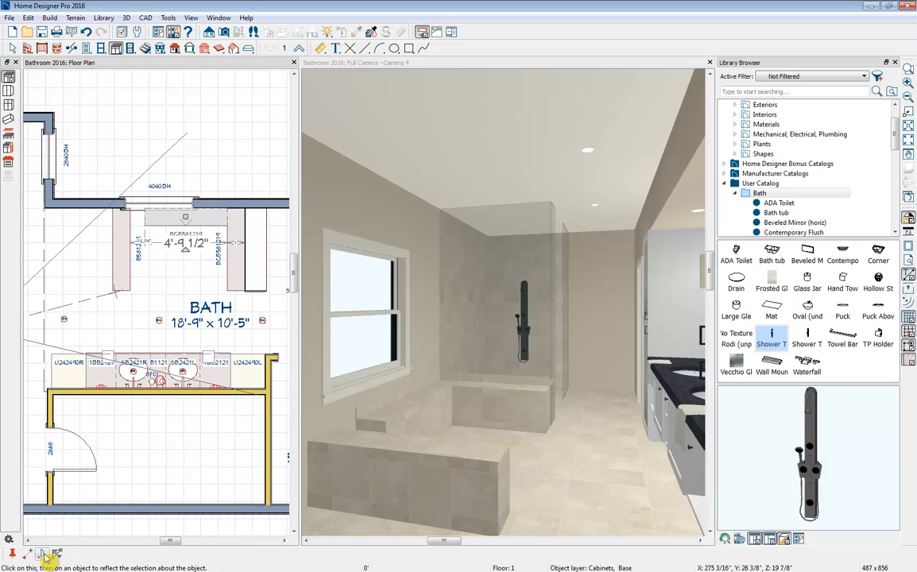
pyautogui.click(41, 556)
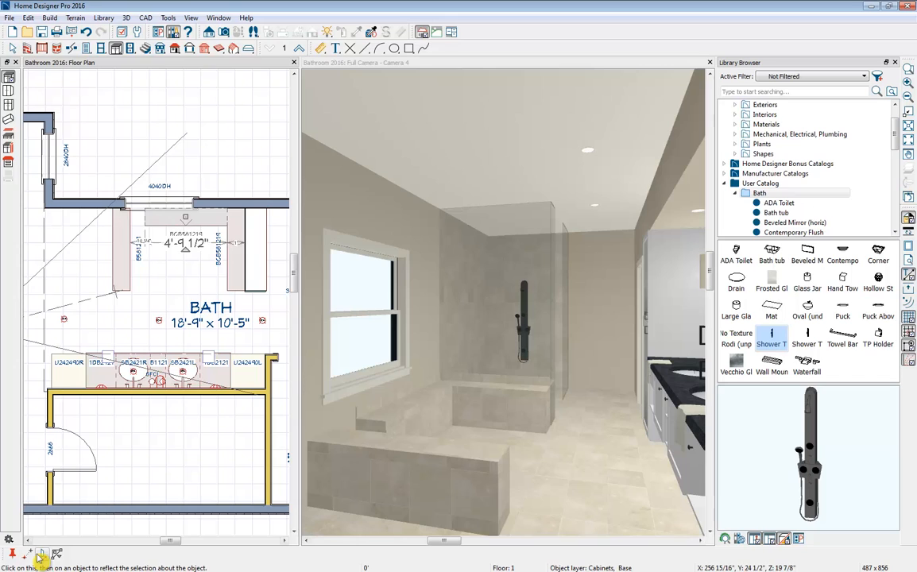
pyautogui.click(234, 259)
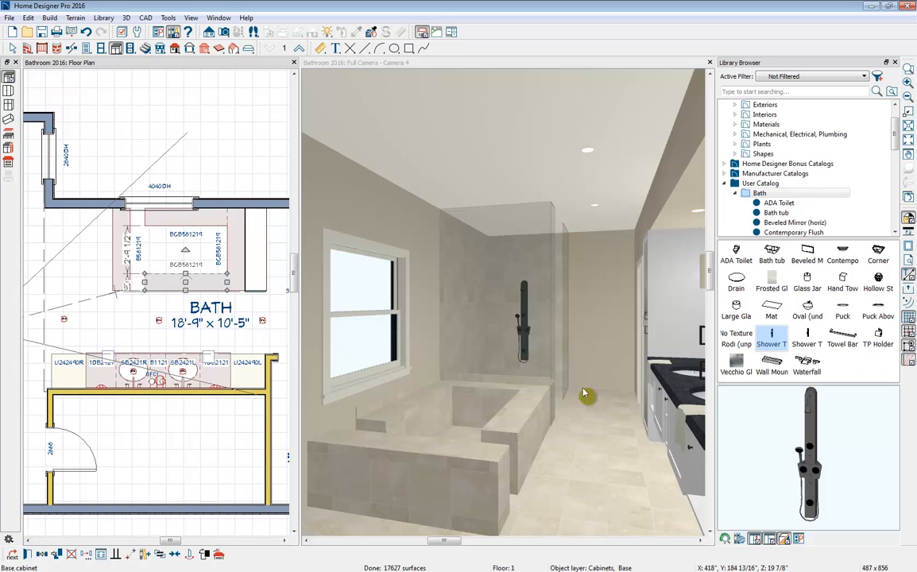
# - Place the library's Bath tub in the room, rotate it 180 degrees, and move it inside the rectangle of tiled cabinets
pyautogui.click(780, 252)
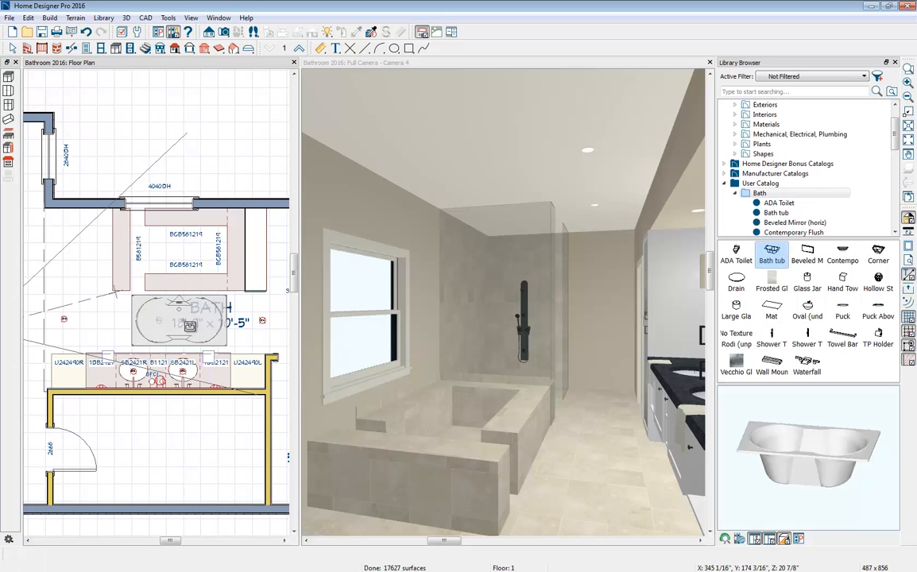
pyautogui.click(186, 326)
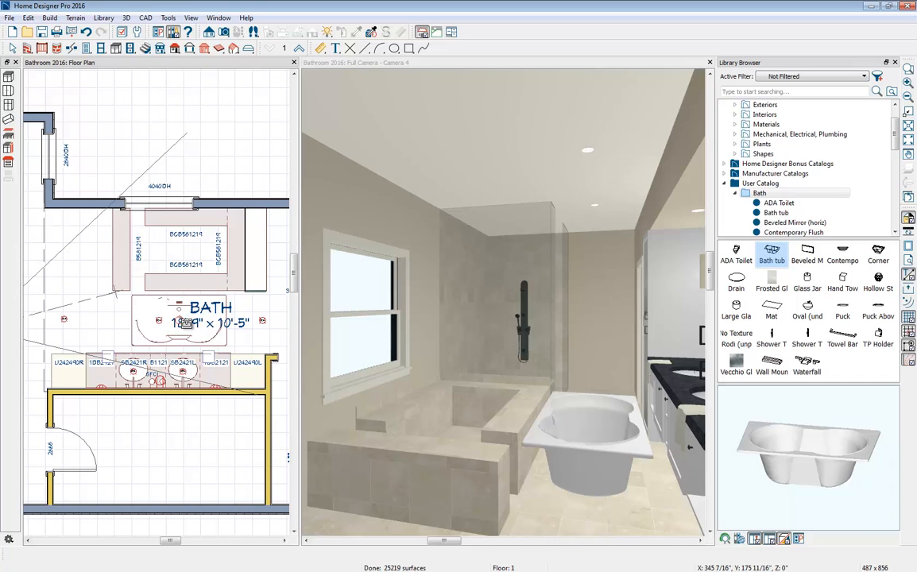
pyautogui.click(179, 316)
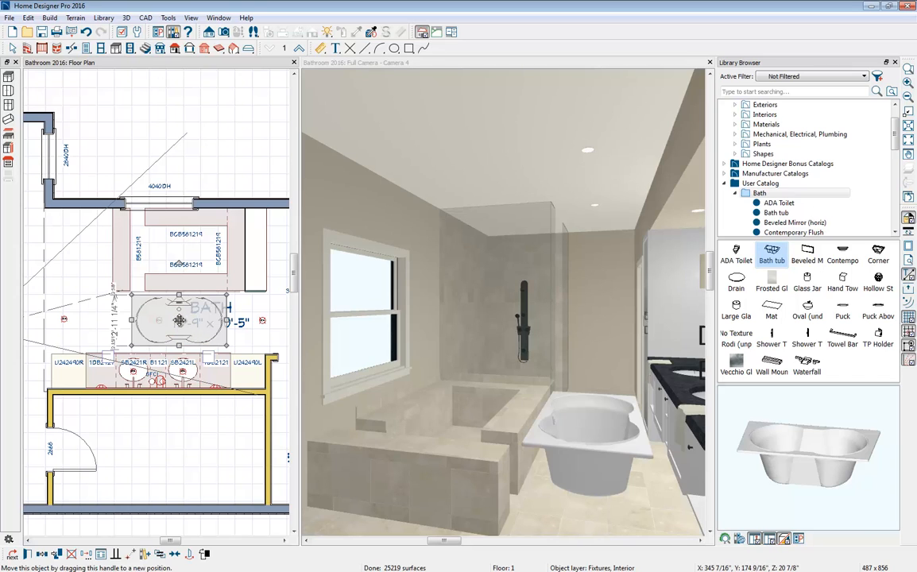
pyautogui.moveTo(179, 264); pyautogui.dragTo(176, 355)
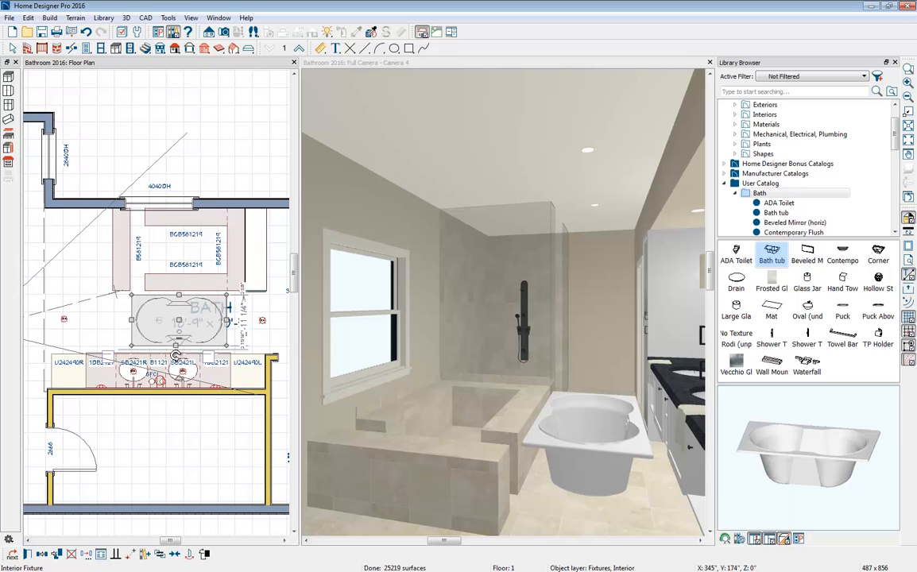
pyautogui.moveTo(182, 311); pyautogui.dragTo(182, 250)
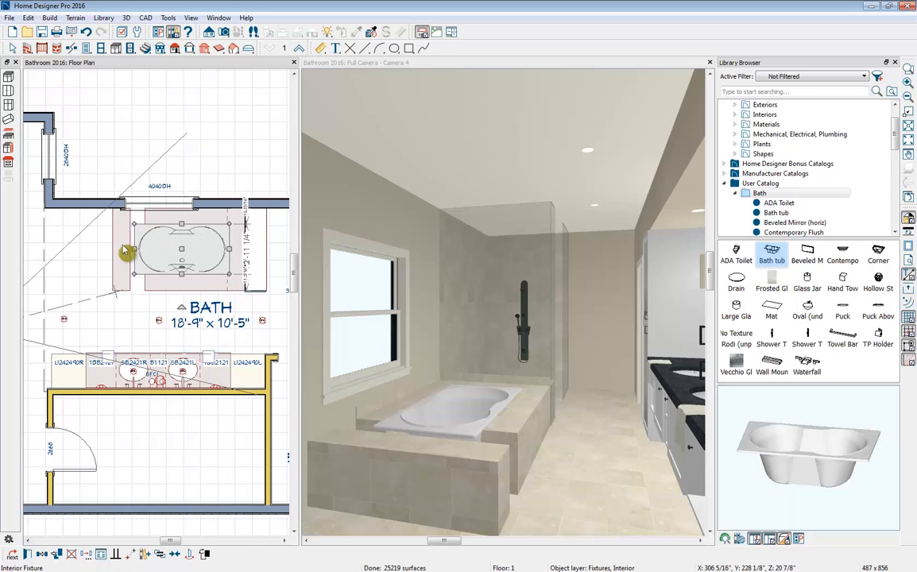
pyautogui.press('Escape')
# - Deepen the end cabinet toward the tub to about 18" and stretch the front and window-side cabinets to meet it
pyautogui.scroll(2, 125, 251)
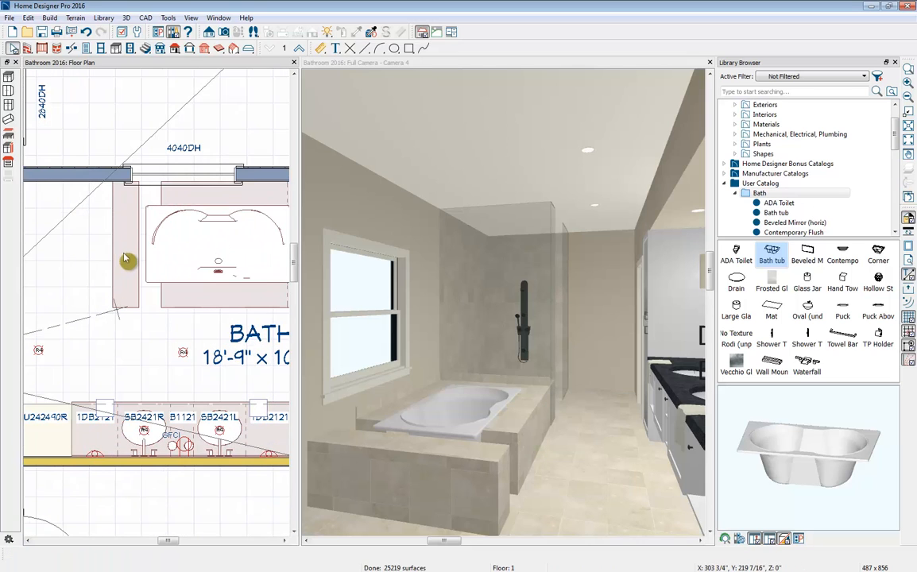
pyautogui.click(125, 259)
pyautogui.moveTo(139, 246); pyautogui.dragTo(151, 251)
pyautogui.click(187, 300)
pyautogui.moveTo(160, 296); pyautogui.dragTo(149, 296)
pyautogui.click(178, 200)
pyautogui.moveTo(160, 194); pyautogui.dragTo(146, 196)
# - Extend the end cabinet outward to a depth of 1'-9" and turn off its side backsplash
pyautogui.click(121, 247)
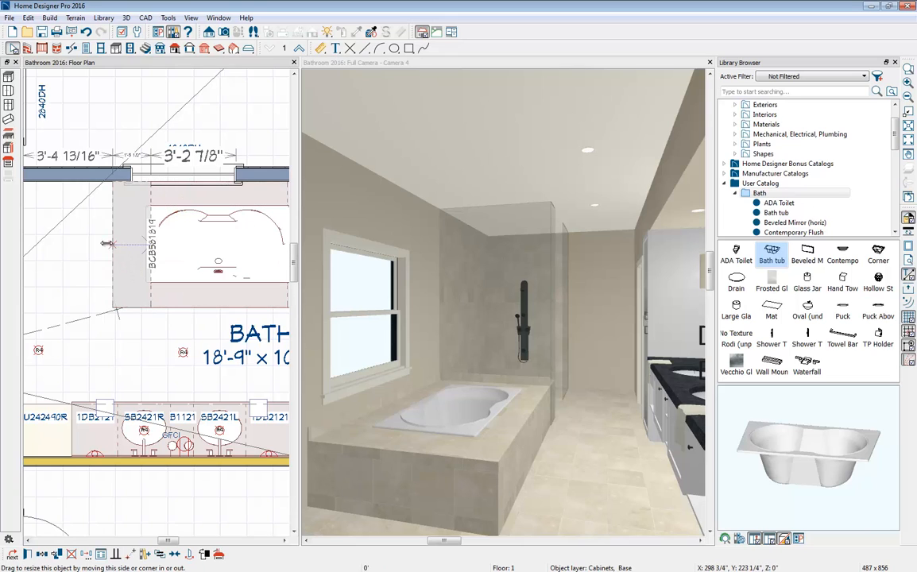
pyautogui.moveTo(107, 243); pyautogui.dragTo(104, 244)
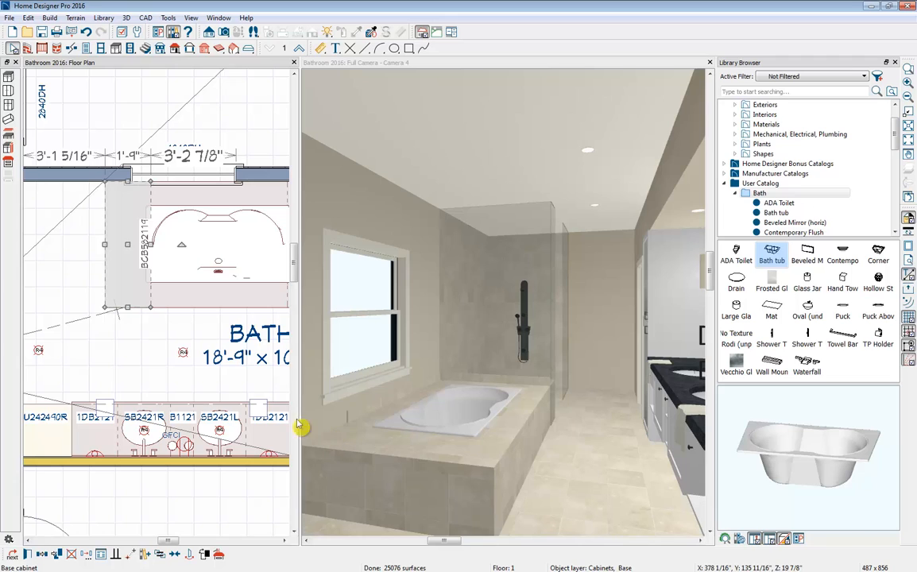
pyautogui.moveTo(129, 246)
pyautogui.mouseDown()
pyautogui.moveTo(128, 256)
pyautogui.moveTo(131, 231)
pyautogui.mouseUp()
pyautogui.click(27, 554)
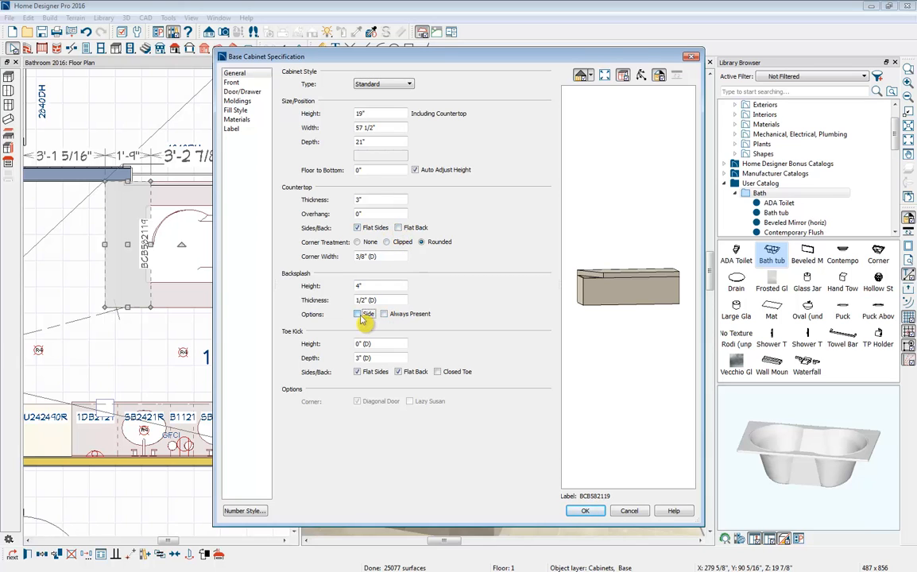
pyautogui.click(585, 511)
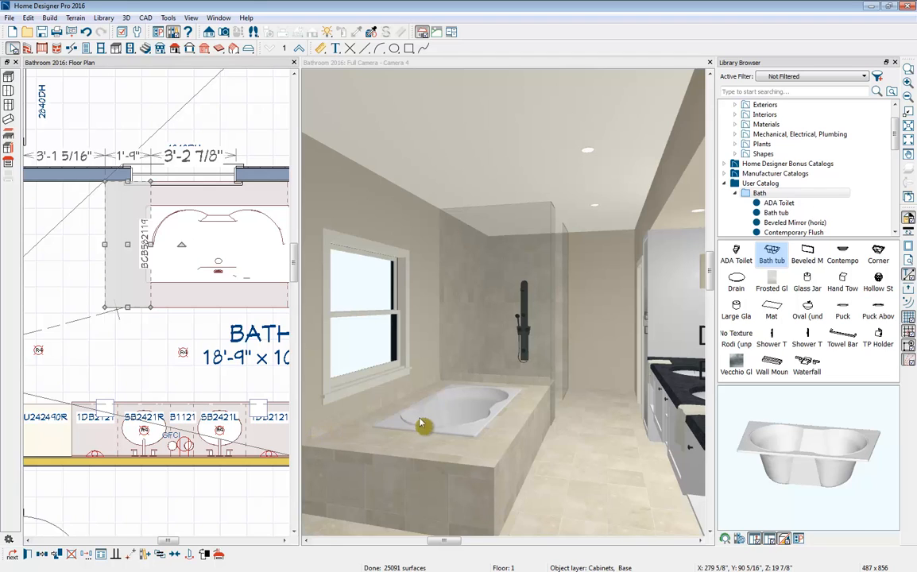
# - Place the Waterfall faucet on the tub's room-side rim and close the Library Browser
pyautogui.click(806, 364)
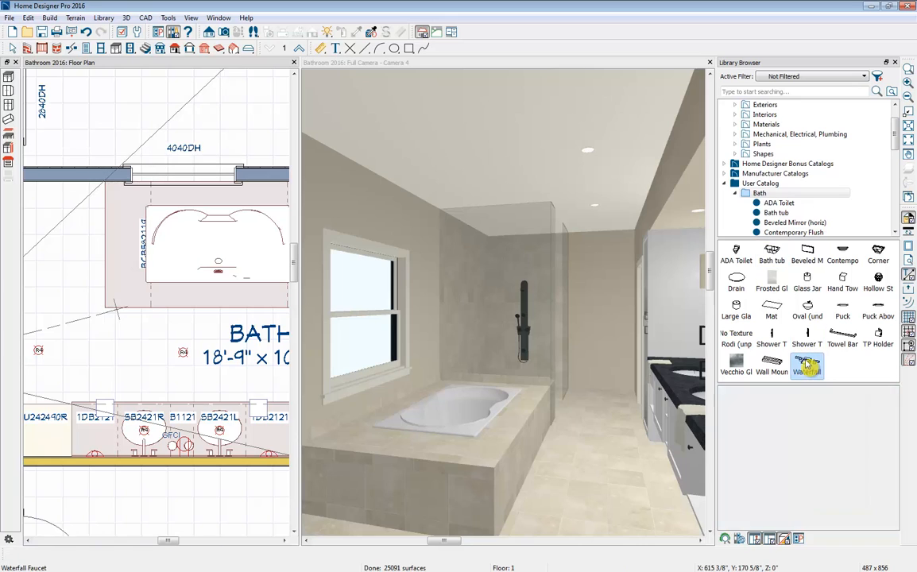
pyautogui.click(223, 275)
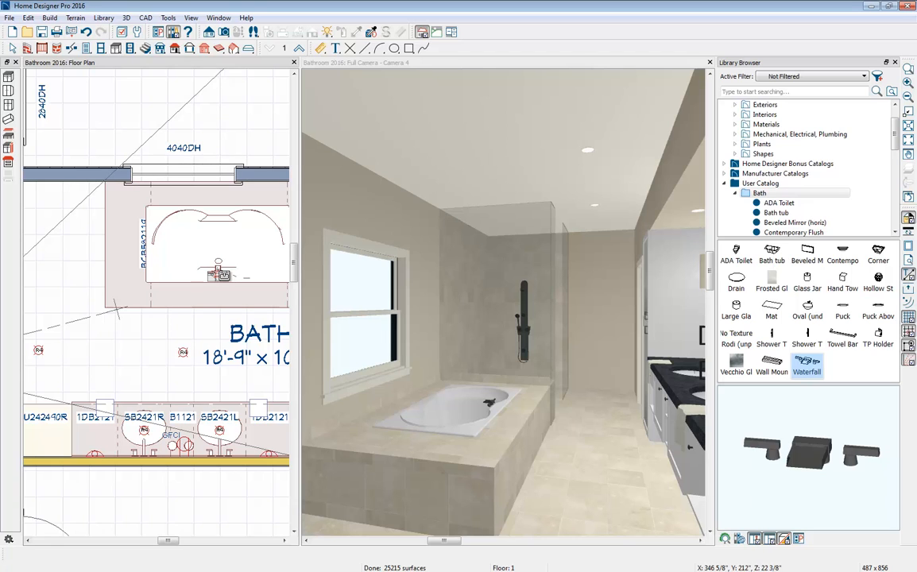
pyautogui.click(894, 63)
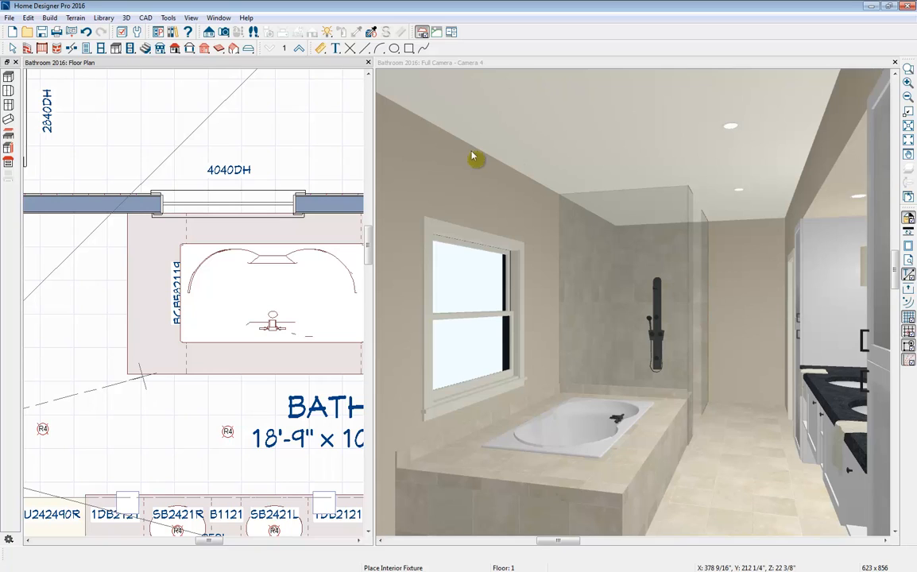
# - Open the floor's Limestone tiles definition, enable Blend with Texture, and set the material color using the texture
pyautogui.click(417, 73)
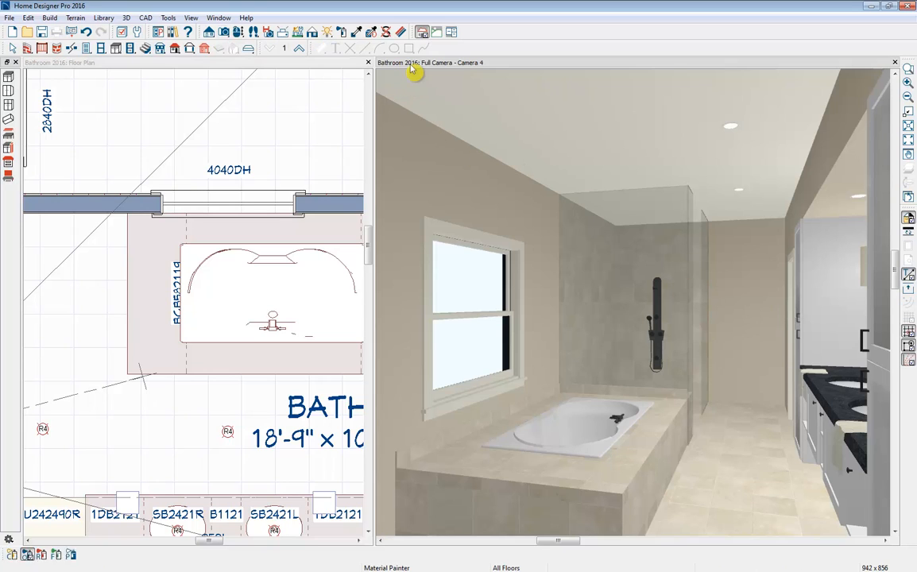
pyautogui.click(239, 35)
pyautogui.moveTo(532, 287); pyautogui.dragTo(651, 326)
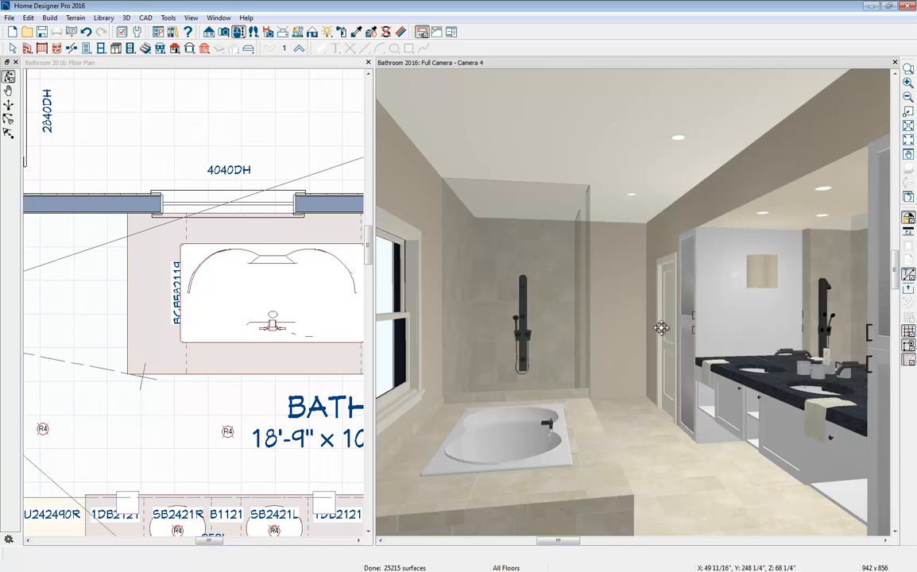
pyautogui.moveTo(687, 339); pyautogui.dragTo(660, 333, button='middle')
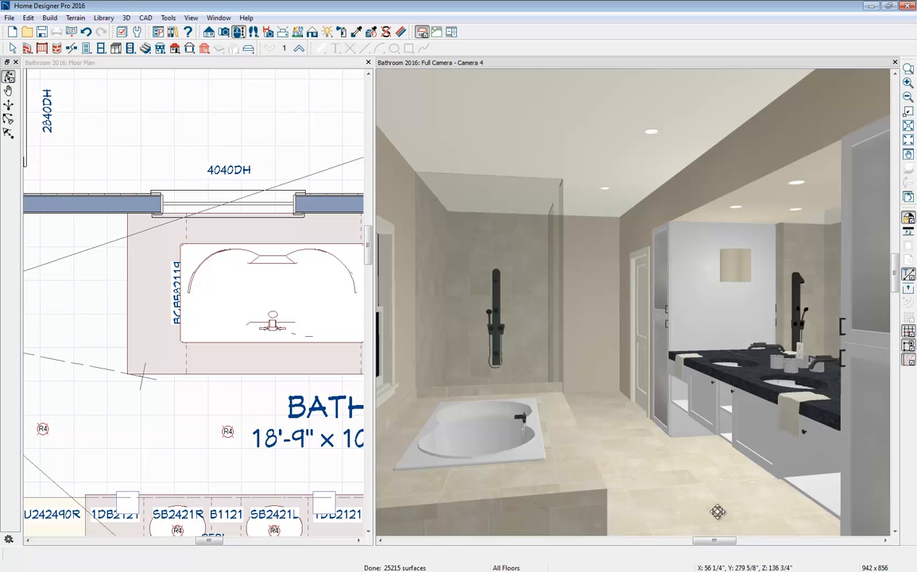
pyautogui.click(401, 32)
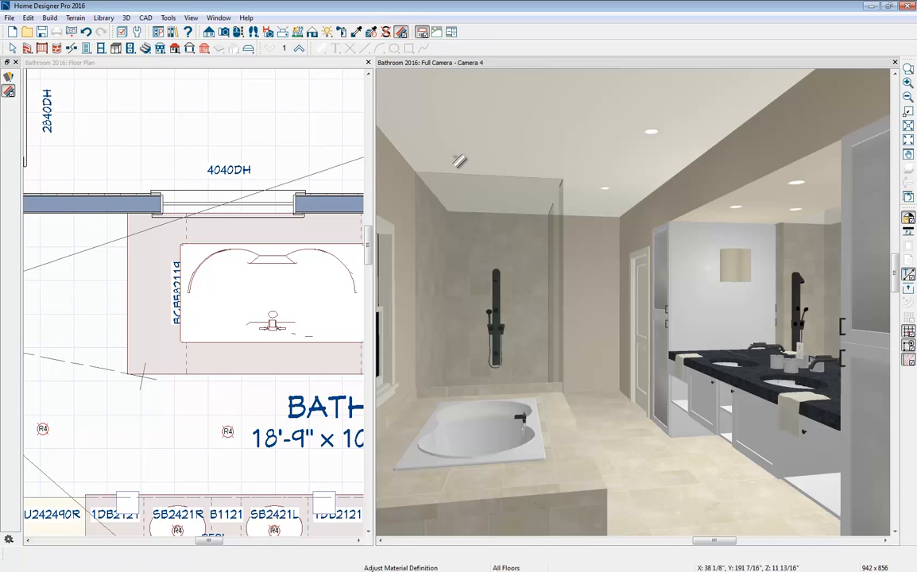
pyautogui.click(653, 495)
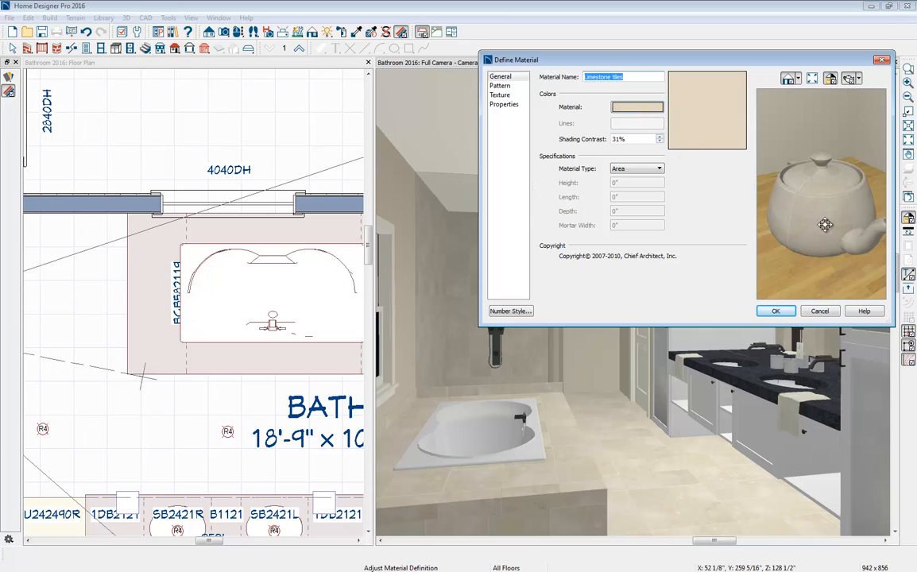
pyautogui.click(500, 97)
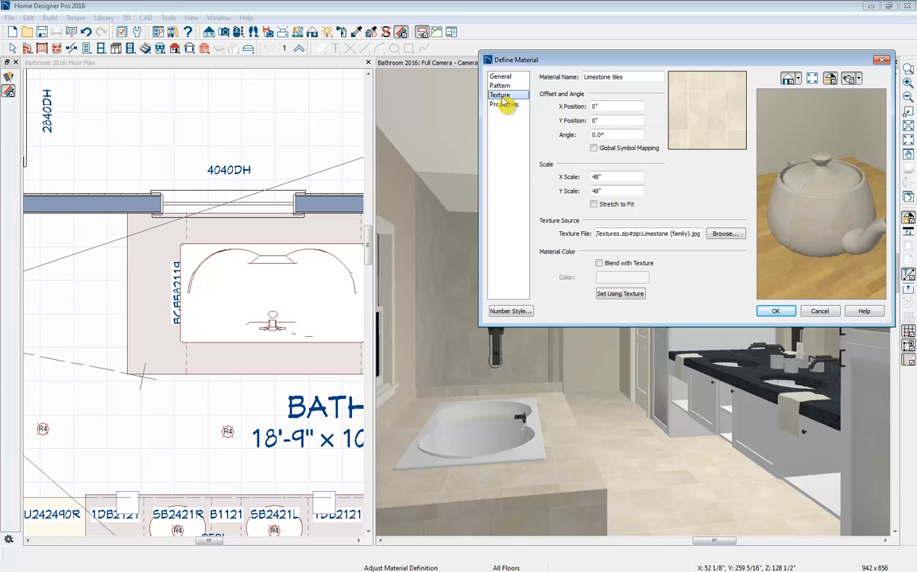
pyautogui.click(600, 264)
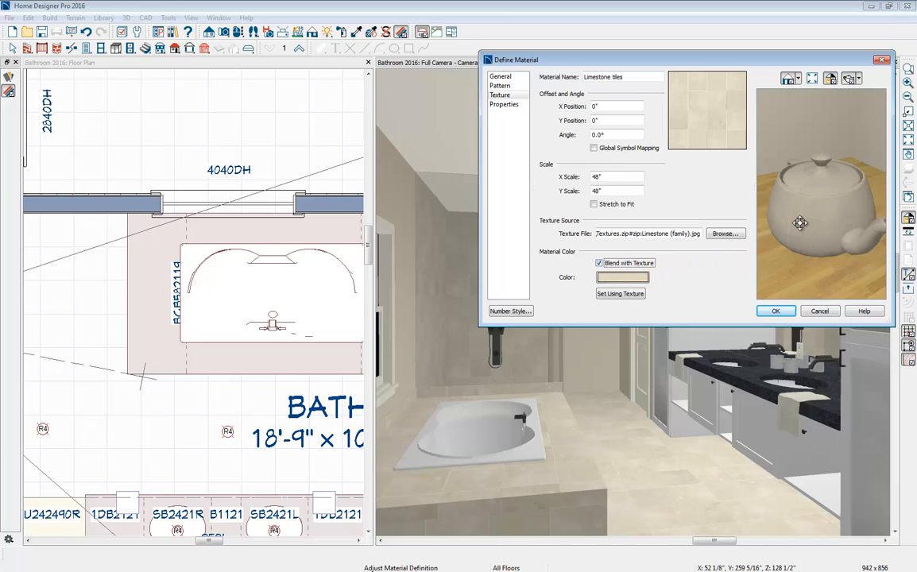
pyautogui.click(631, 290)
# - Set the Limestone tiles blend color to light gray with RGB 227, 227, 227 and apply the material definition
pyautogui.click(632, 278)
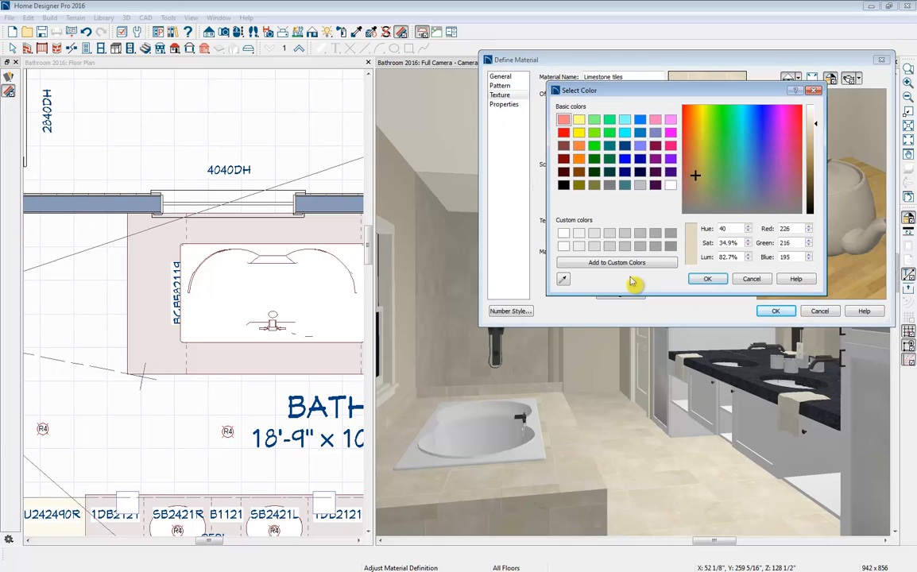
pyautogui.click(639, 185)
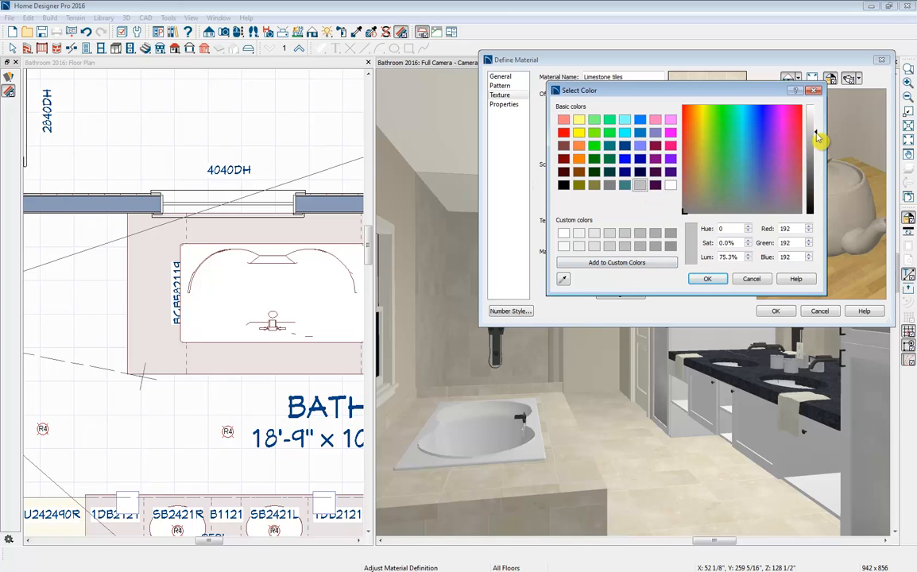
pyautogui.moveTo(818, 136); pyautogui.dragTo(818, 120)
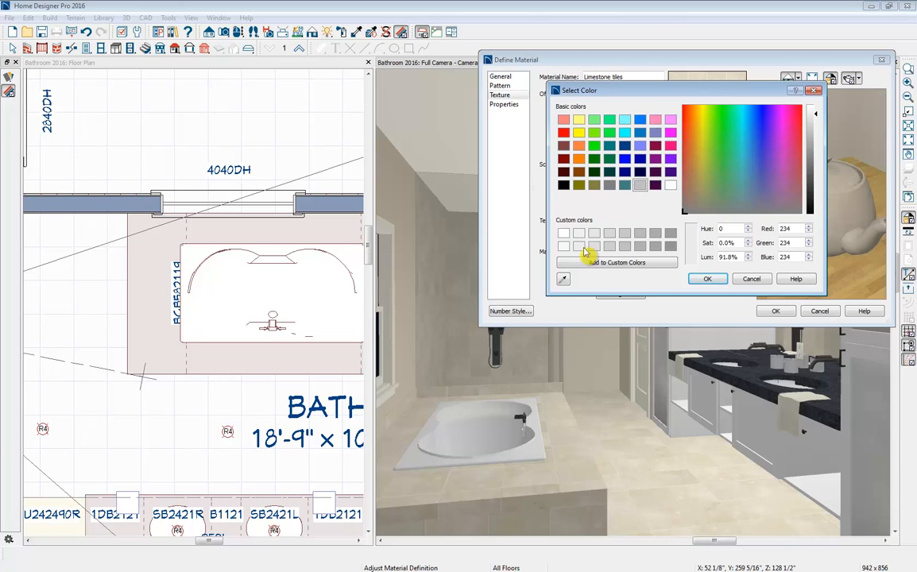
pyautogui.click(563, 280)
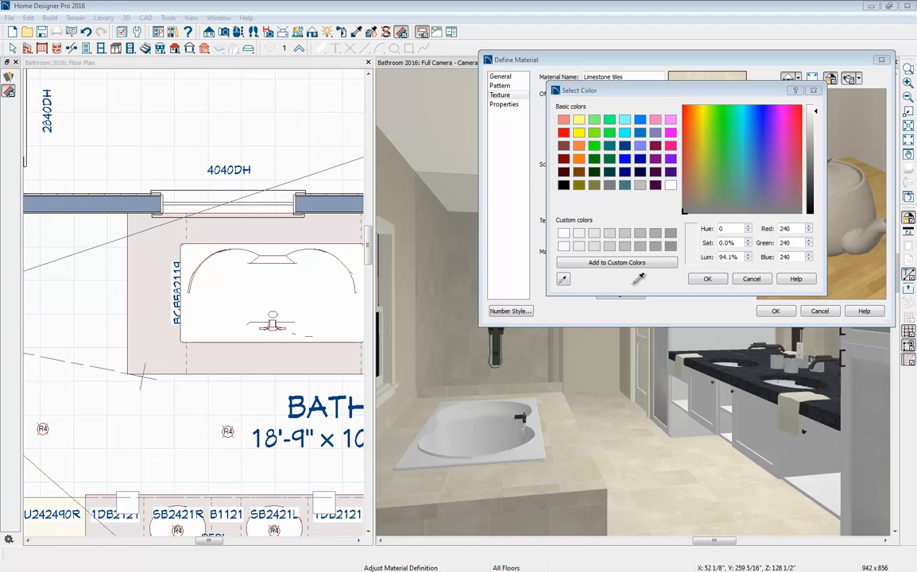
pyautogui.click(768, 376)
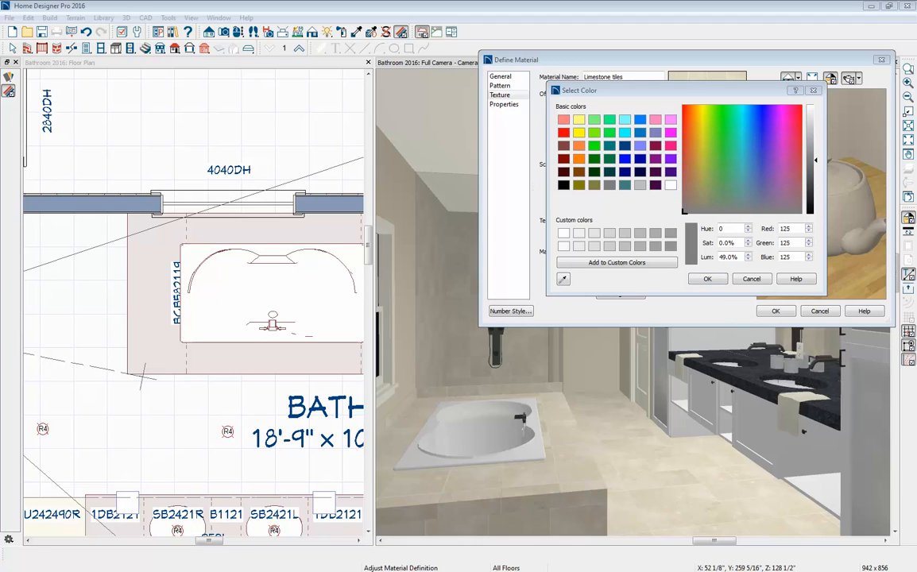
pyautogui.moveTo(814, 161); pyautogui.dragTo(815, 150)
pyautogui.click(691, 388)
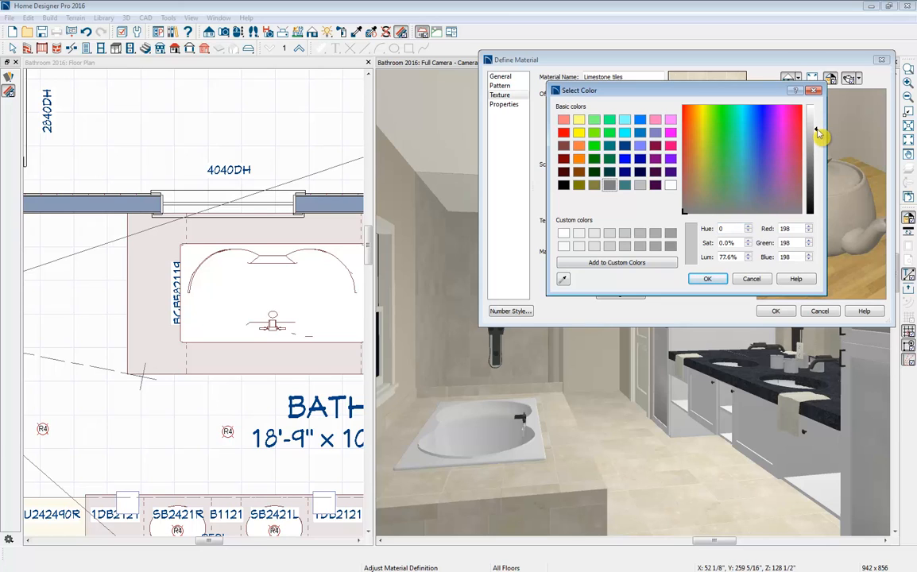
pyautogui.moveTo(817, 134); pyautogui.dragTo(820, 123)
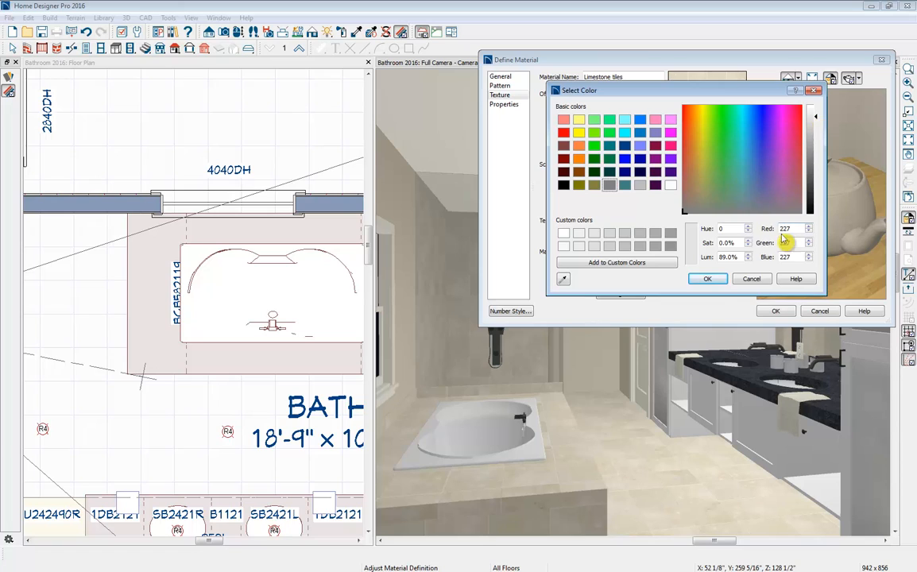
pyautogui.click(707, 279)
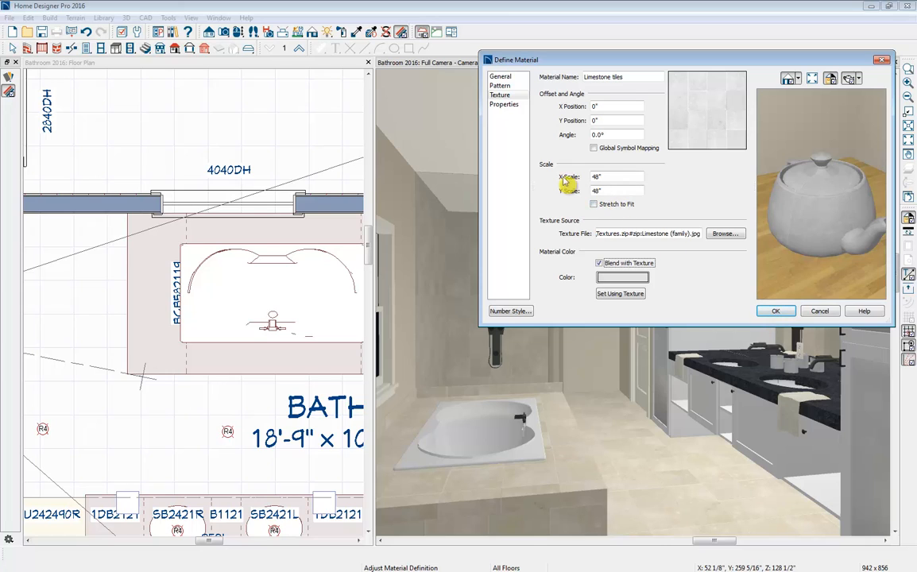
pyautogui.moveTo(618, 135); pyautogui.dragTo(585, 137)
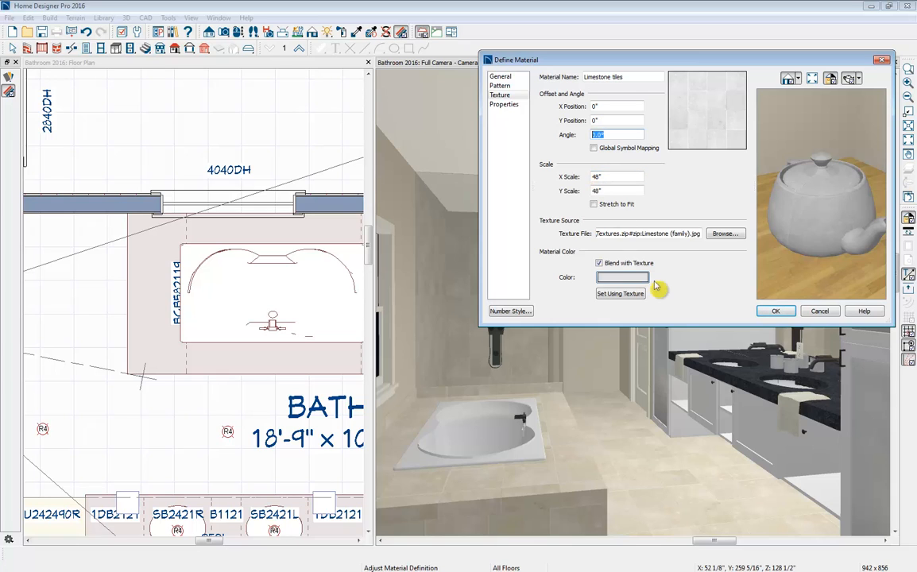
pyautogui.click(774, 312)
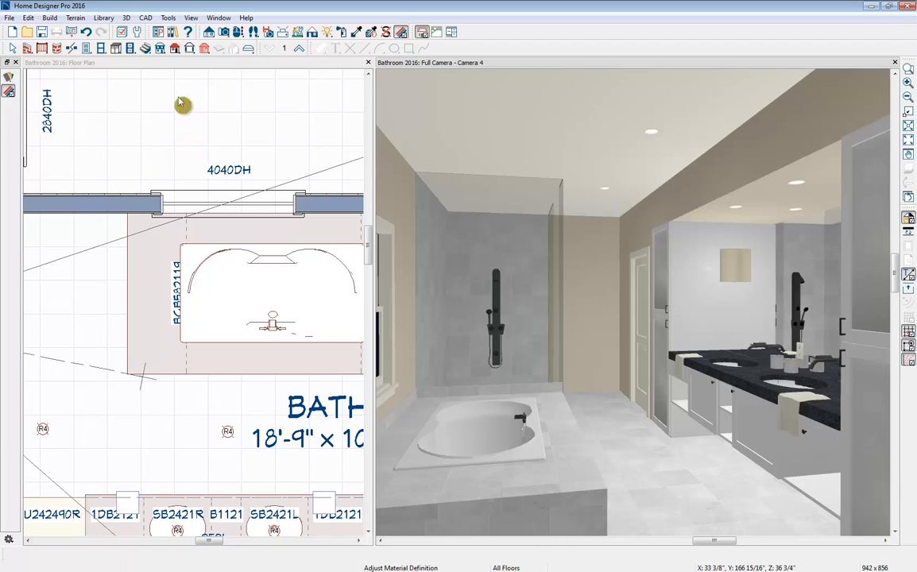
# - Select the main bath's window wall, end exterior wall and interior partition walls together and open their wall specification
pyautogui.scroll(-5, 67, 312)
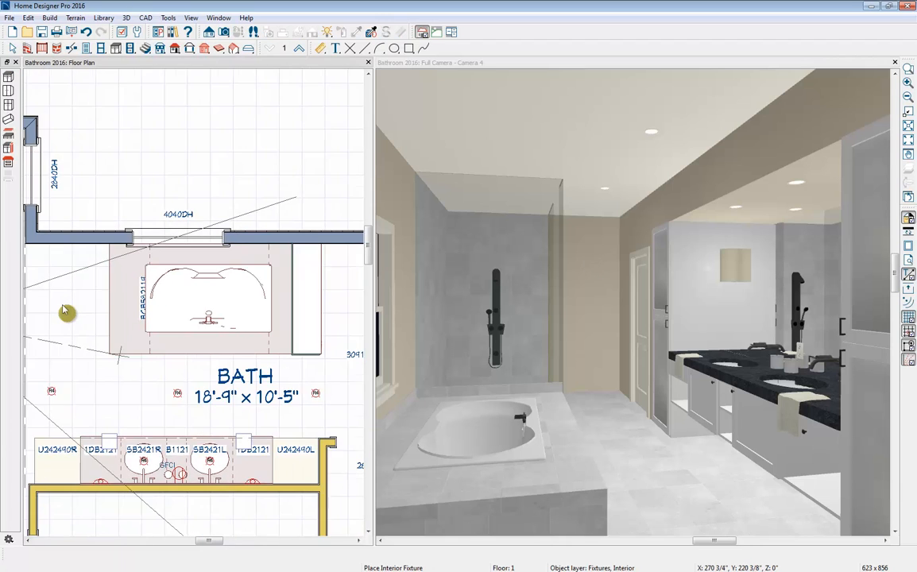
pyautogui.scroll(2, 67, 306)
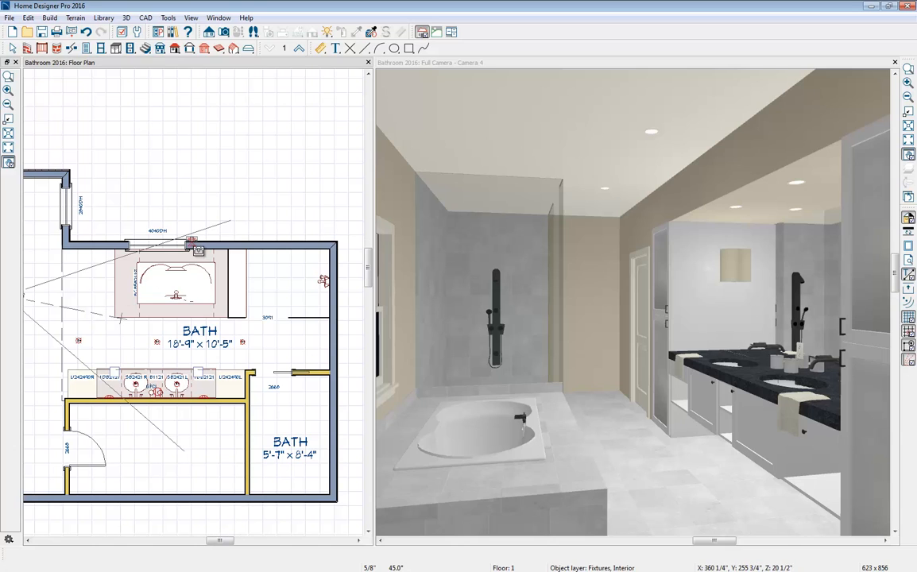
pyautogui.click(199, 247)
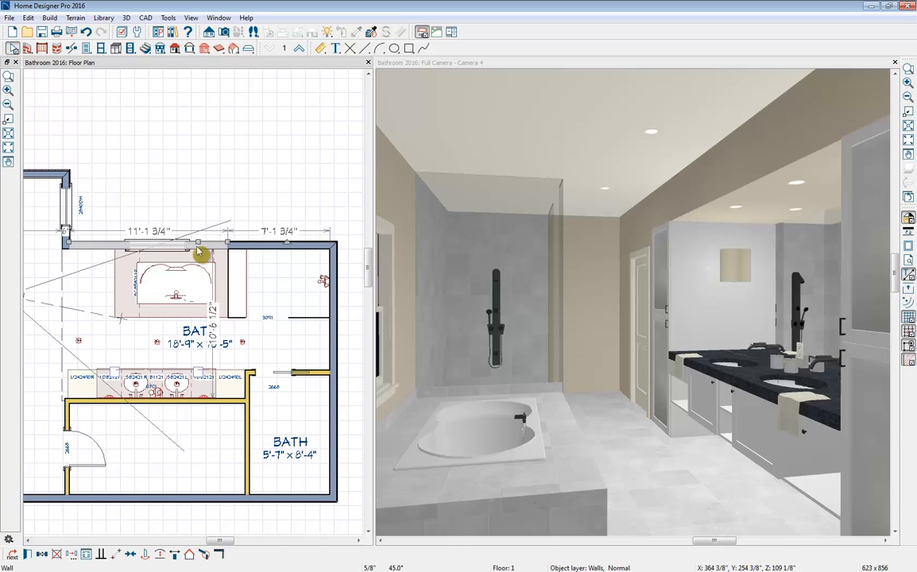
pyautogui.click(333, 362)
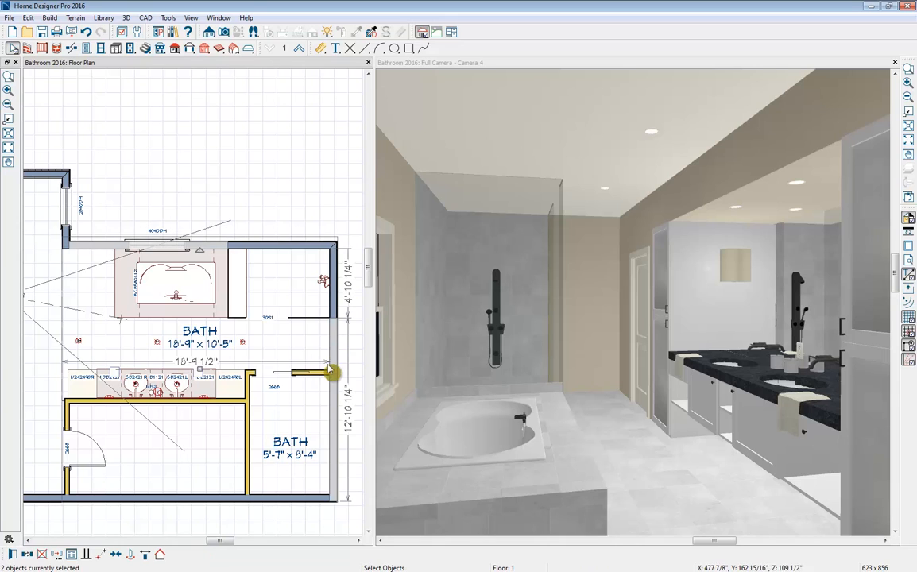
pyautogui.keyDown('shift'); pyautogui.click(254, 398); pyautogui.keyUp('shift')
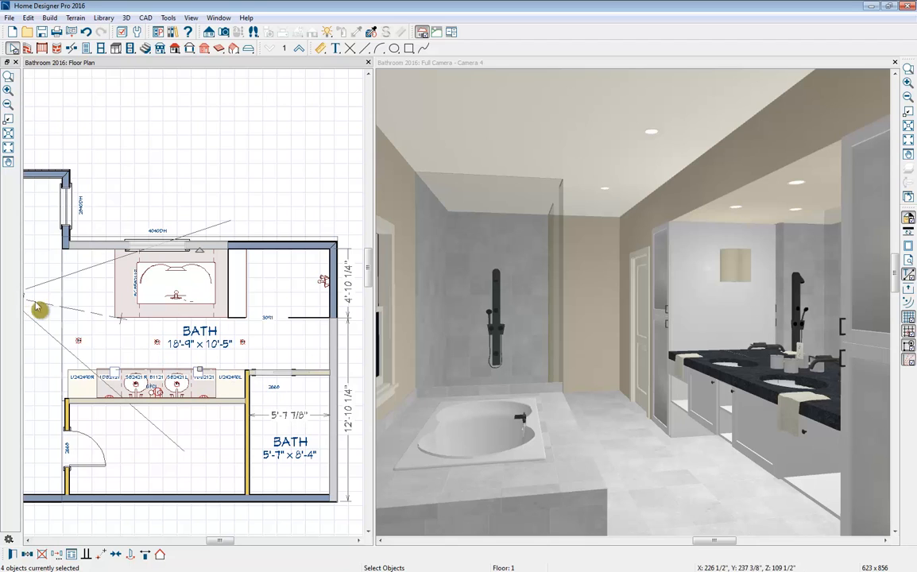
pyautogui.click(12, 555)
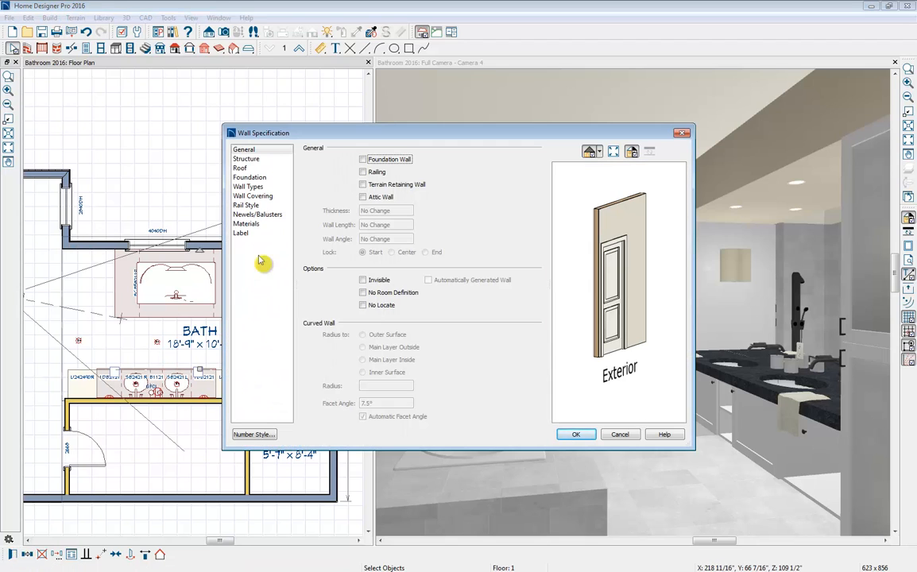
# - Search the material library for Timid blue and select SW6490 - Timid Blue for the walls' Interior Wall Surface
pyautogui.click(268, 224)
pyautogui.click(370, 181)
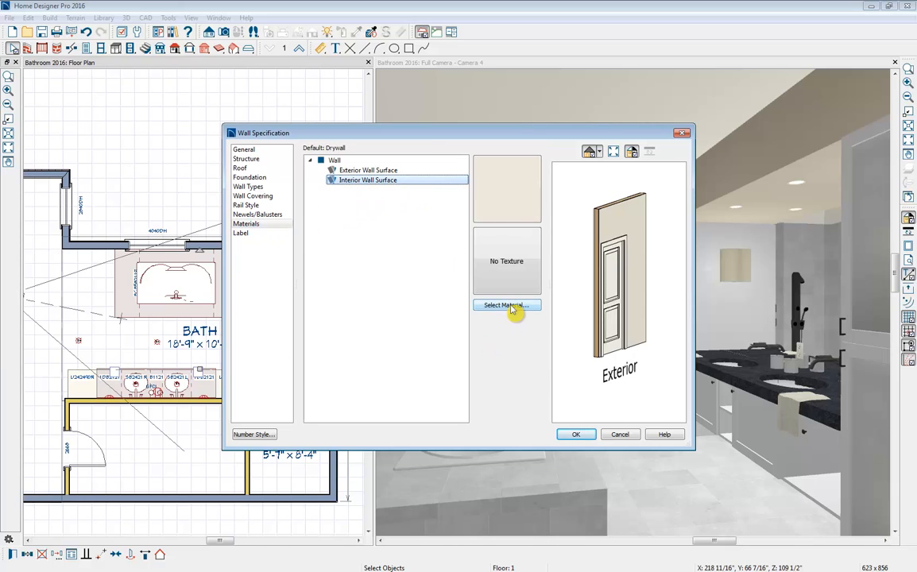
pyautogui.click(508, 306)
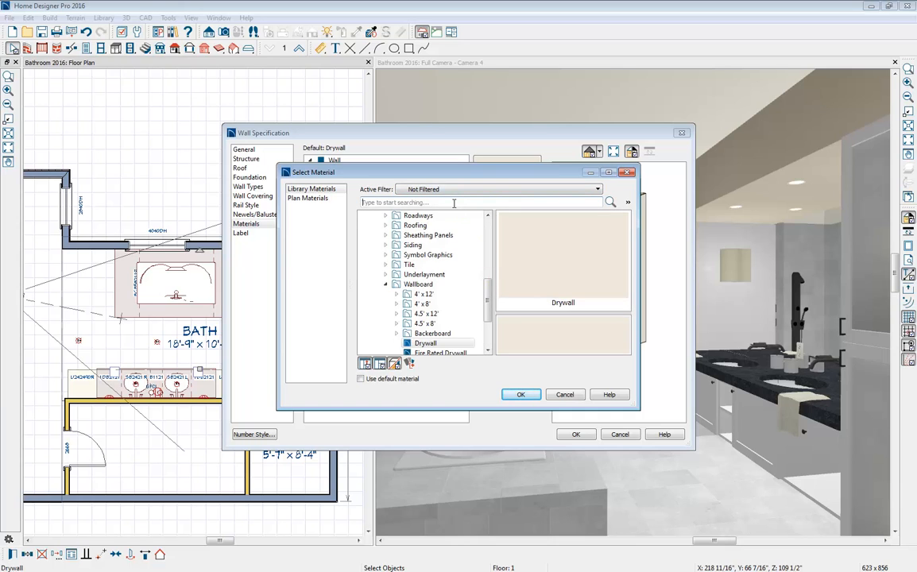
pyautogui.write('Timid blue')
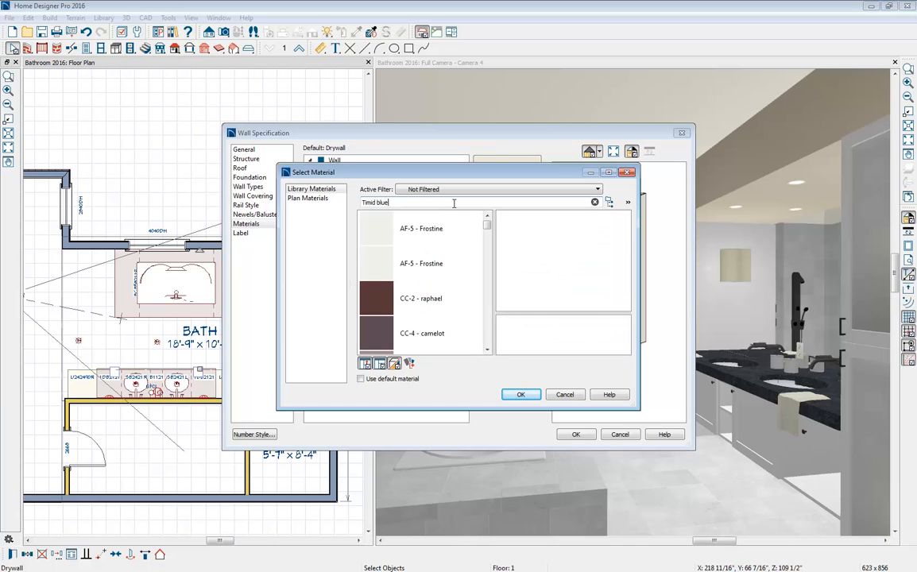
pyautogui.click(421, 230)
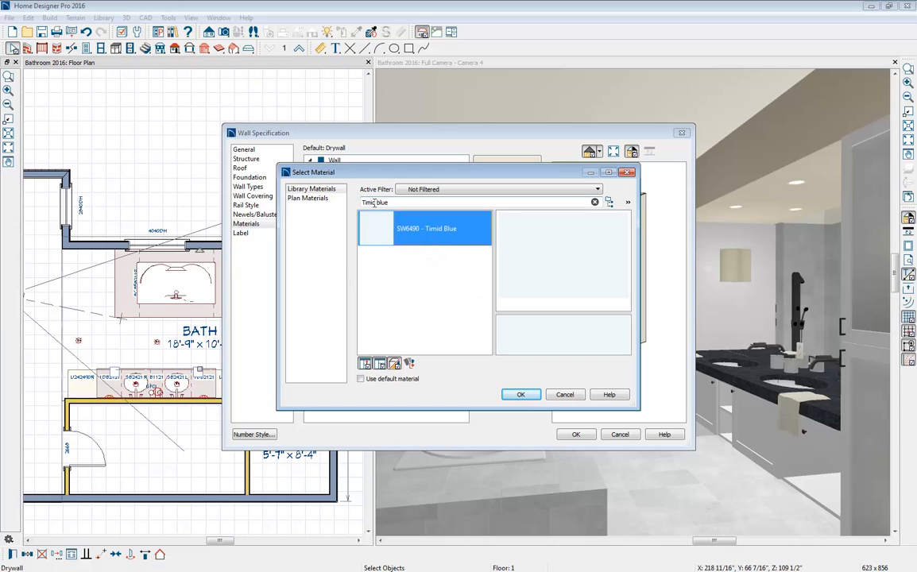
# - Show Timid Blue in its Sherwin Williams catalog folder and apply the material to the selected walls
pyautogui.rightClick(388, 234)
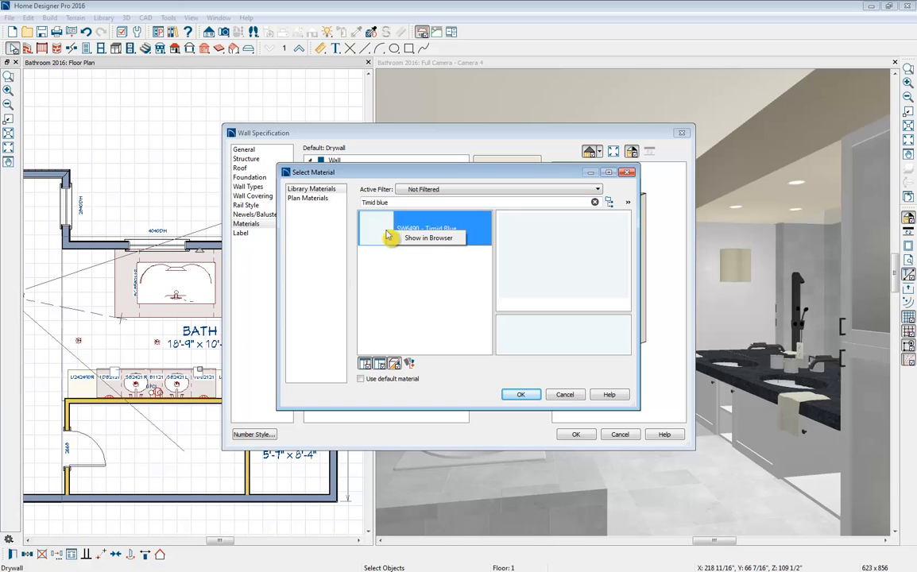
pyautogui.click(429, 238)
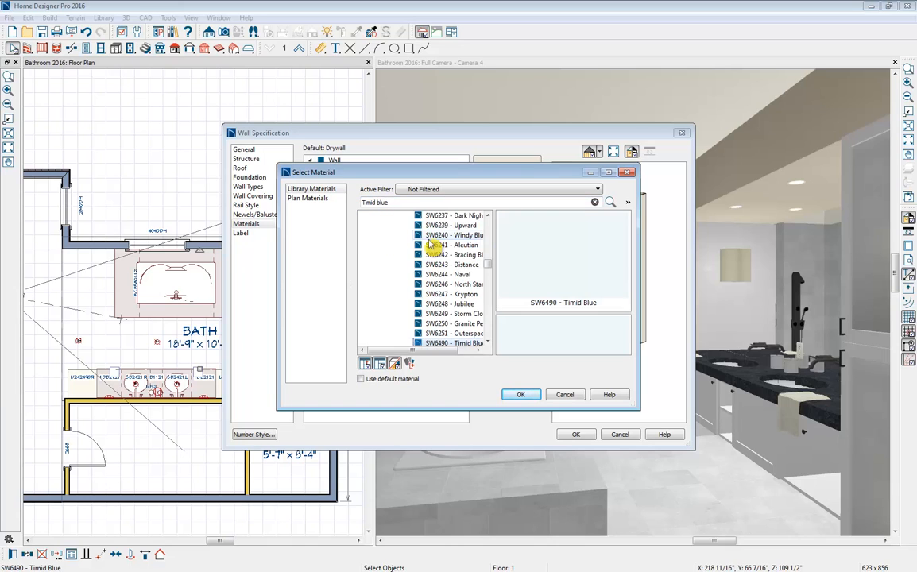
pyautogui.scroll(10, 436, 290)
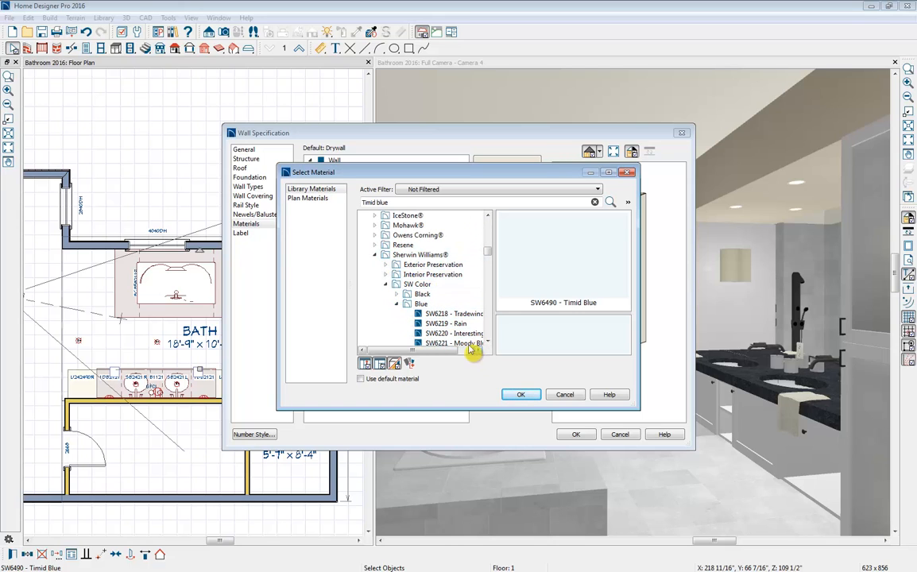
pyautogui.click(529, 398)
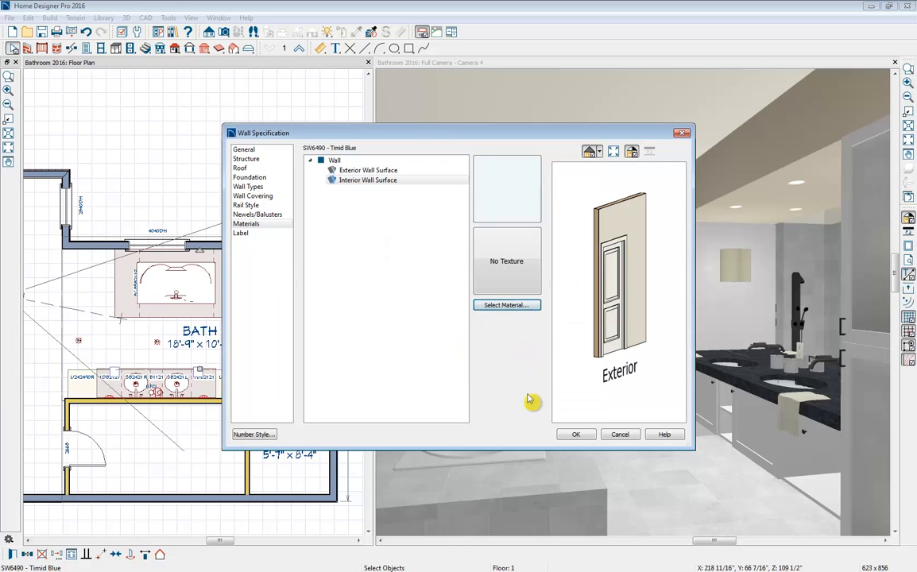
pyautogui.click(576, 435)
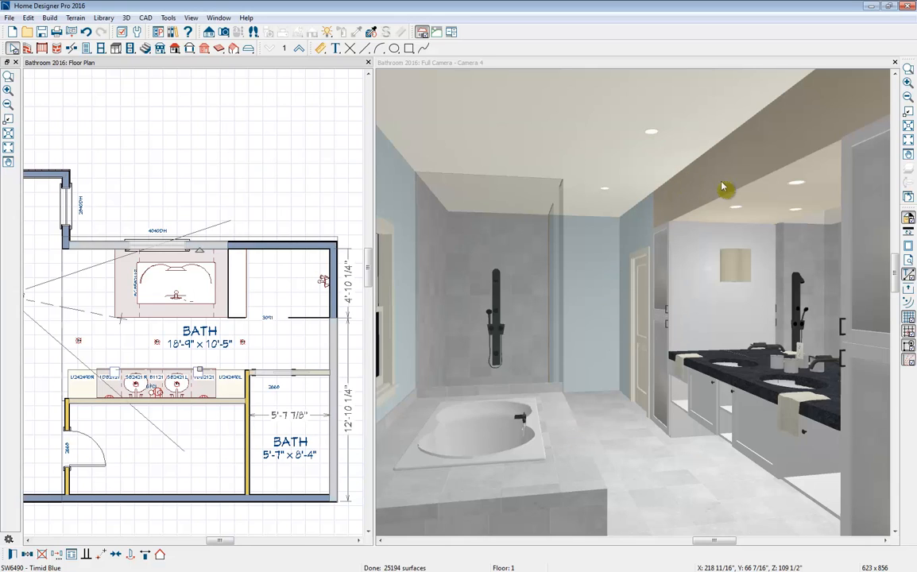
# - Pick up Timid Blue from the far wall in the camera view and paint it onto the wall above the vanity mirror
pyautogui.click(457, 64)
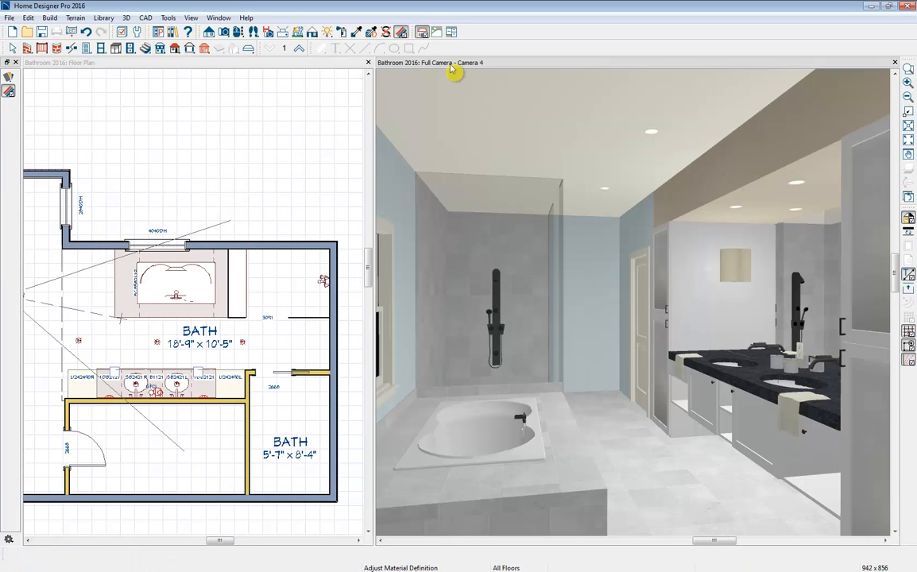
pyautogui.click(369, 34)
pyautogui.click(357, 33)
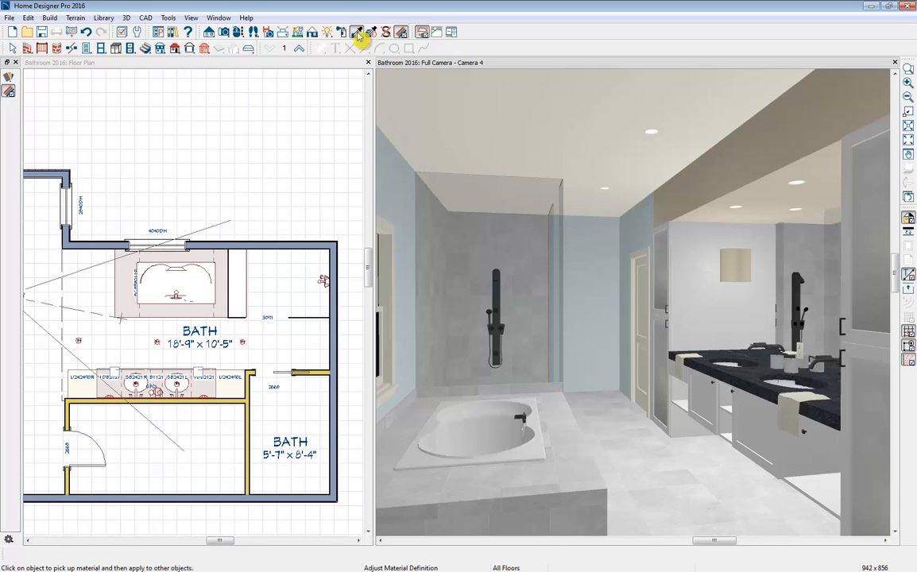
pyautogui.click(599, 257)
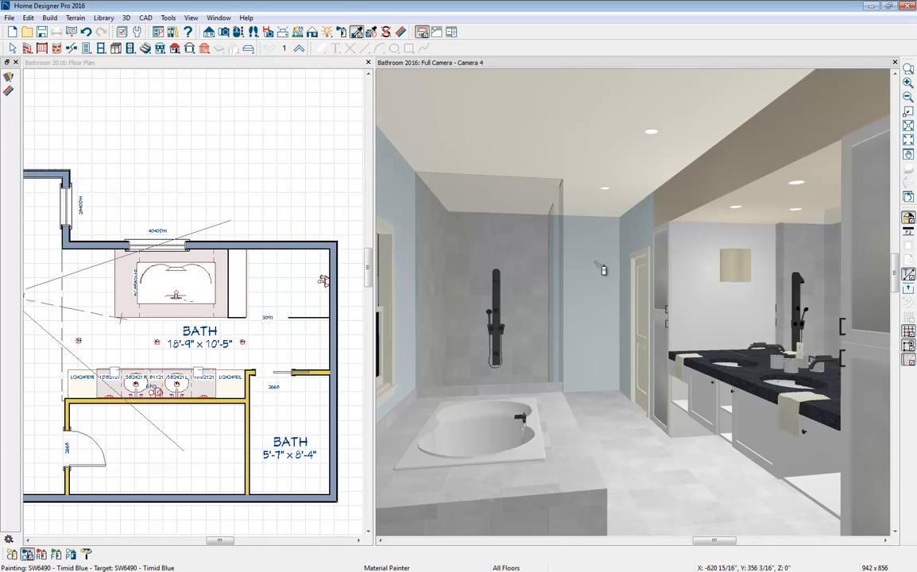
pyautogui.click(710, 196)
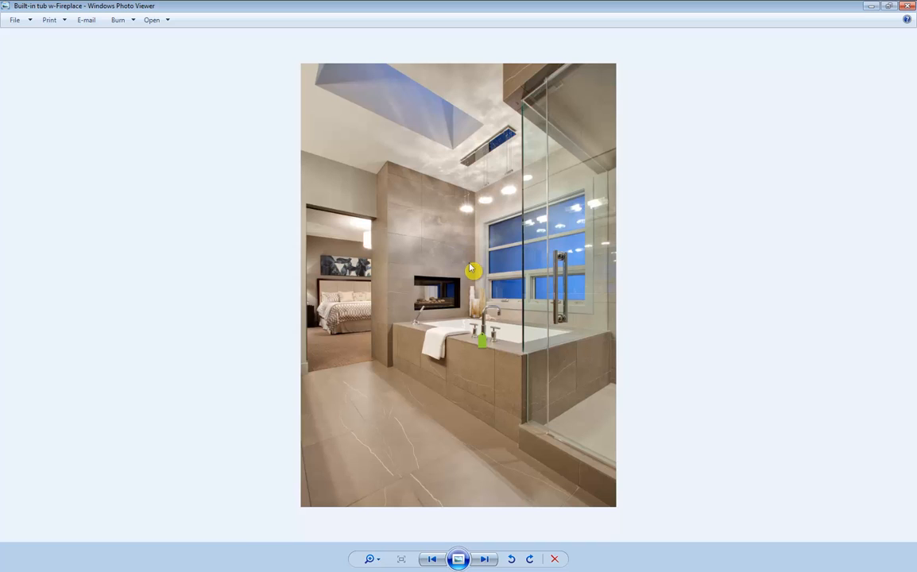
# - Minimize the reference photo and close the Camera 4 view, leaving the floor plan open
pyautogui.click(872, 9)
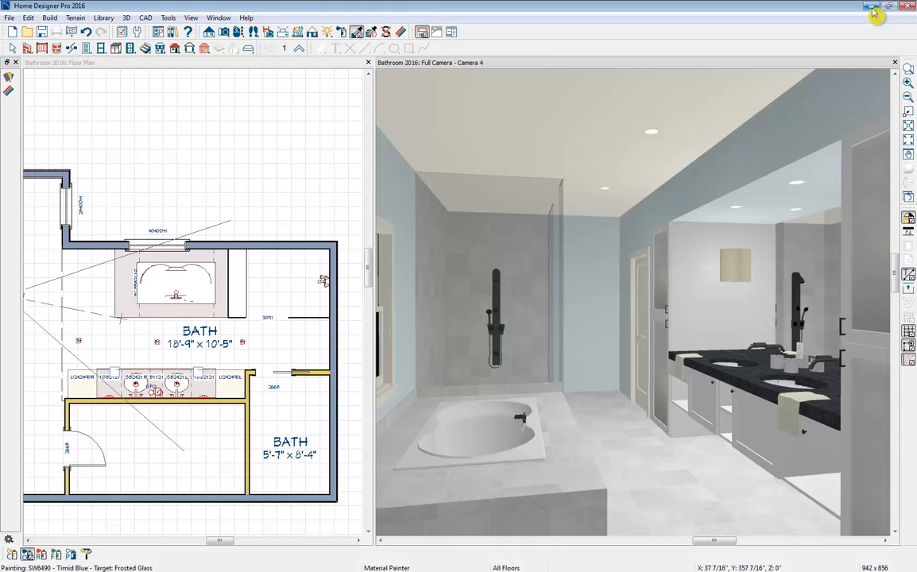
pyautogui.click(894, 62)
pyautogui.scroll(-3, 556, 268)
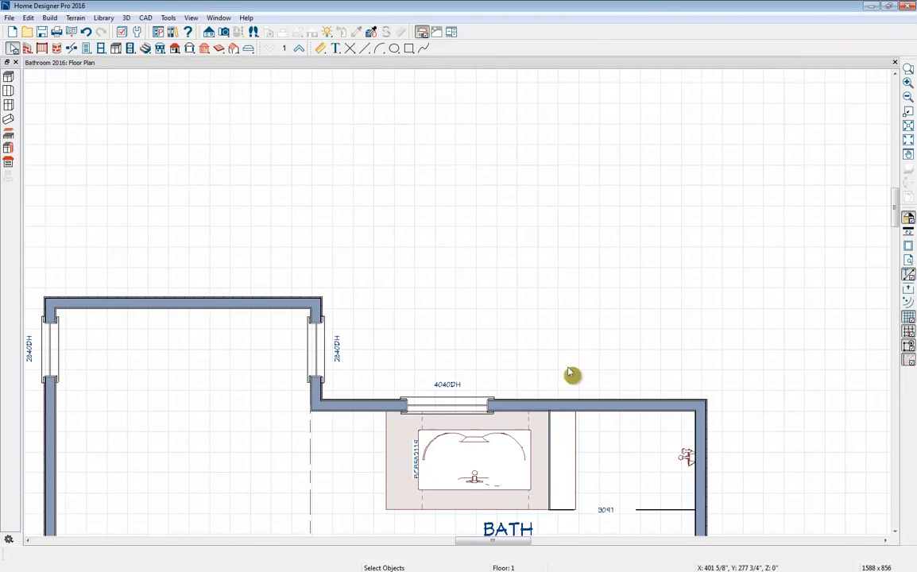
pyautogui.moveTo(572, 374); pyautogui.dragTo(554, 170, button='middle')
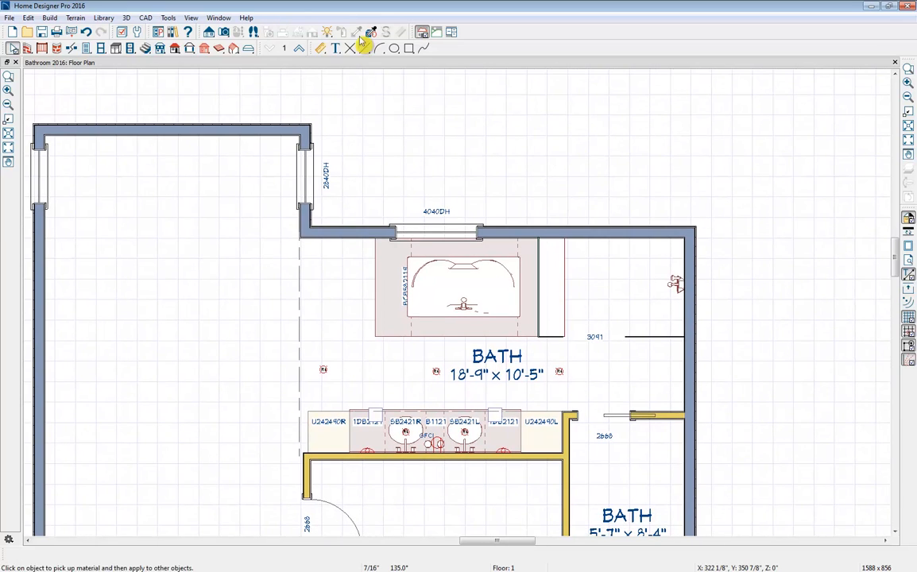
# - Create a full camera view from the vanity's shower-end cabinet toward the tub and arrange it beside the floor plan
pyautogui.click(224, 33)
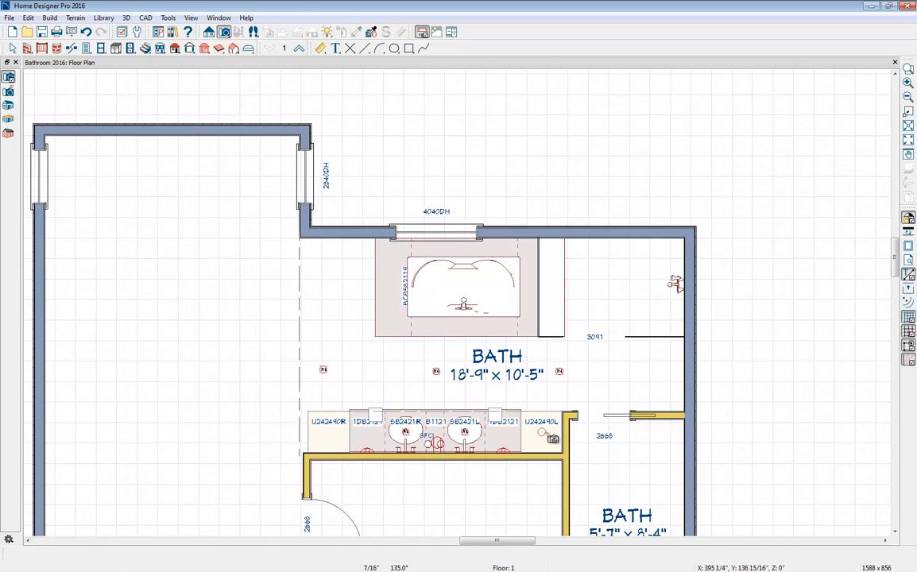
pyautogui.moveTo(552, 437); pyautogui.dragTo(430, 362)
pyautogui.moveTo(672, 428); pyautogui.dragTo(568, 428, button='middle')
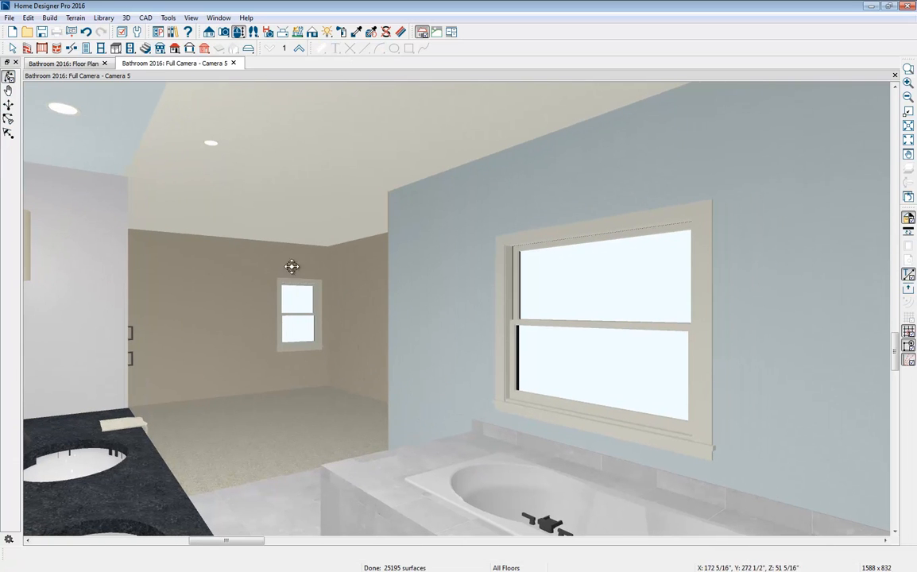
pyautogui.moveTo(75, 65); pyautogui.dragTo(61, 114)
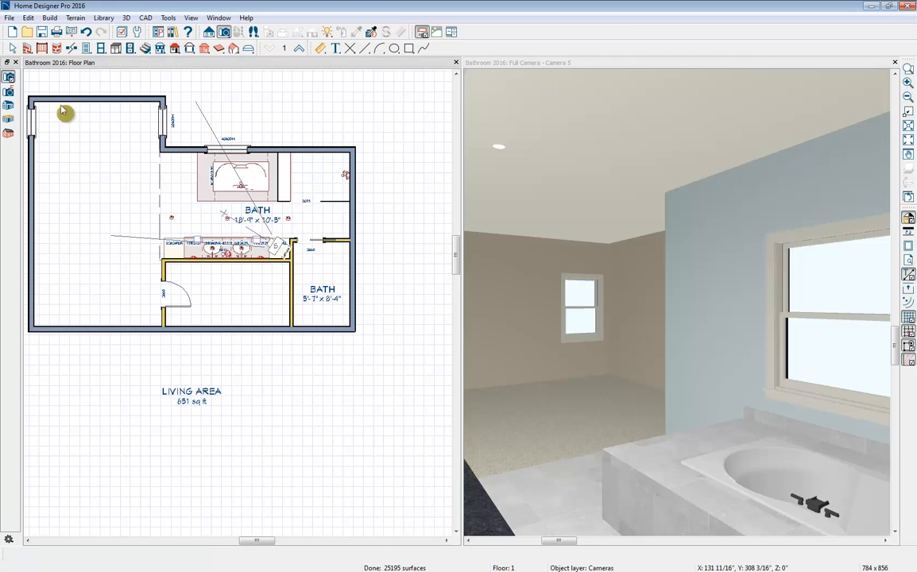
pyautogui.scroll(3, 167, 151)
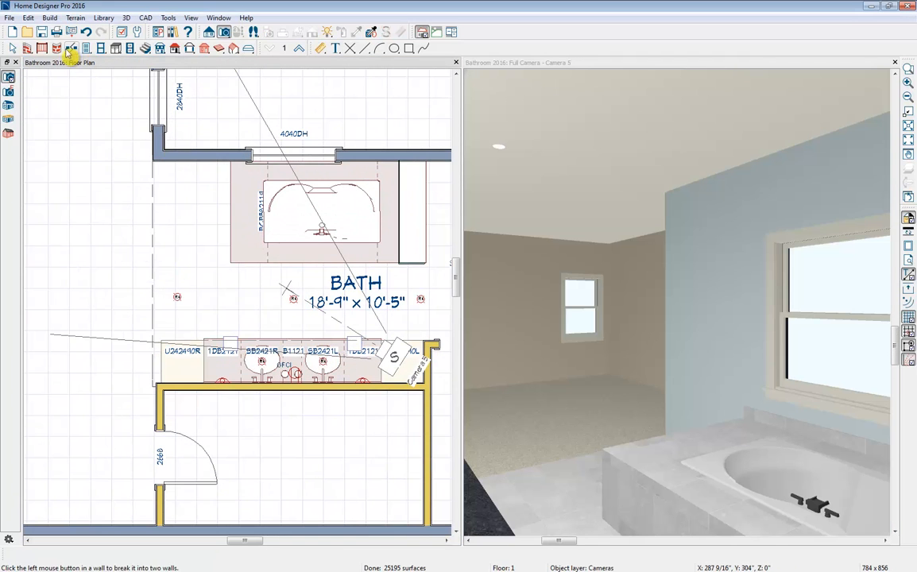
# - Draw straight interior walls along the tub's bedroom end and across to the room divider, and set the room-side wall's length to 37"
pyautogui.click(28, 50)
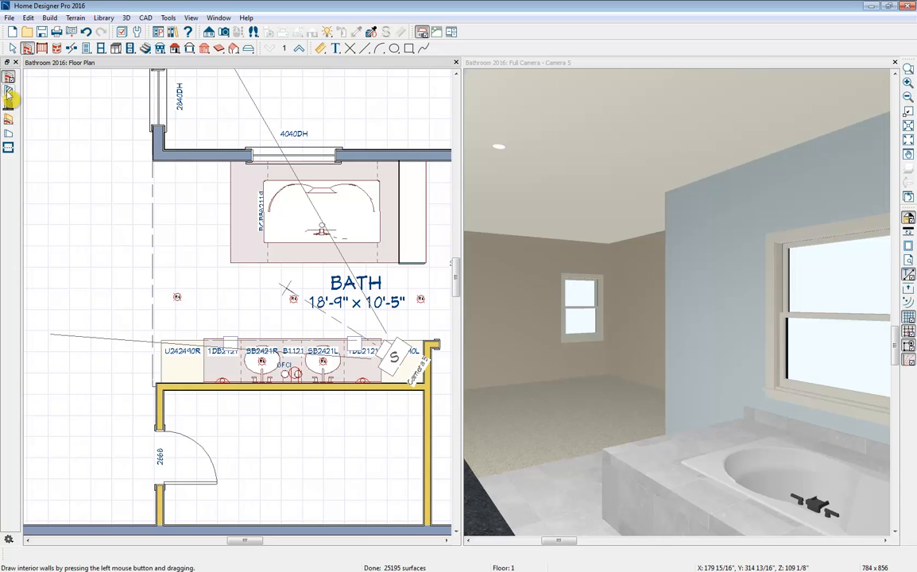
pyautogui.click(9, 91)
pyautogui.moveTo(227, 162); pyautogui.dragTo(154, 261)
pyautogui.click(169, 261)
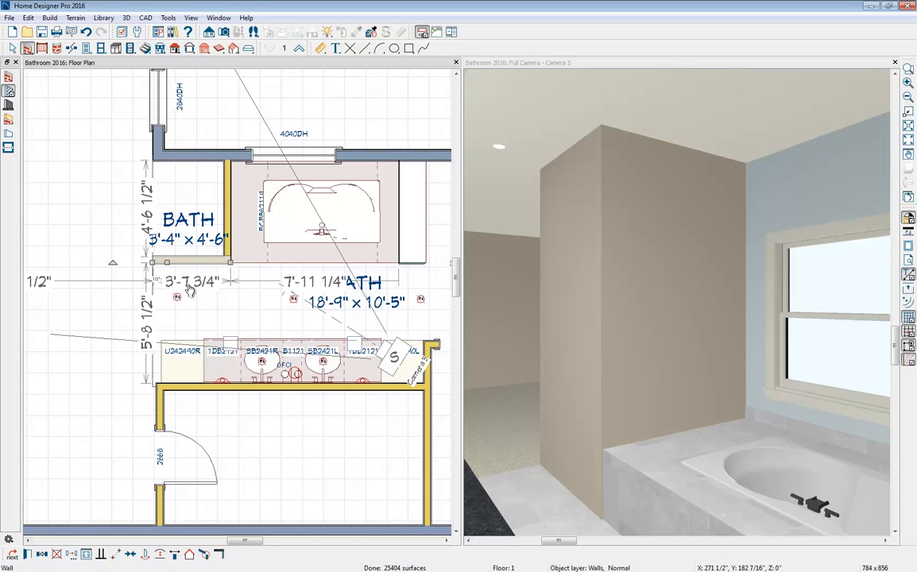
pyautogui.click(190, 289)
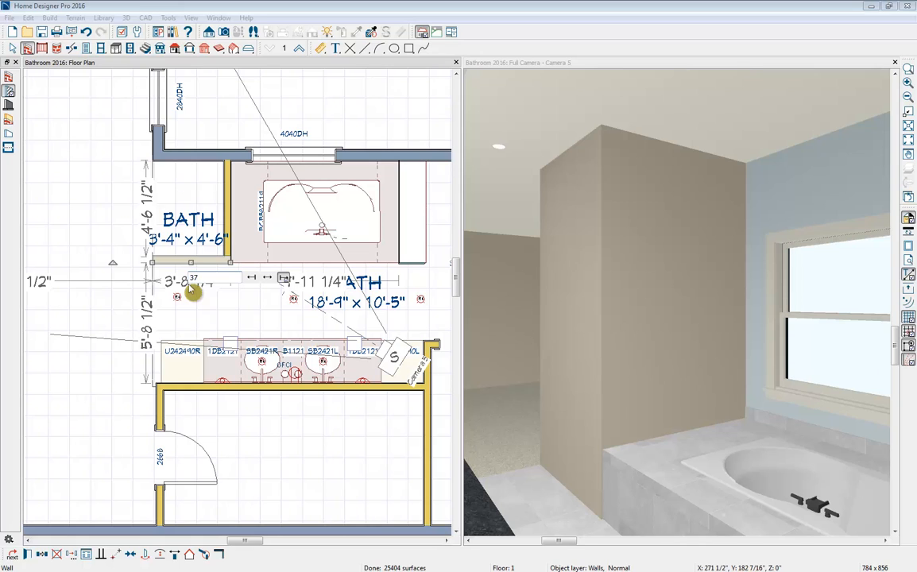
pyautogui.press('Return')
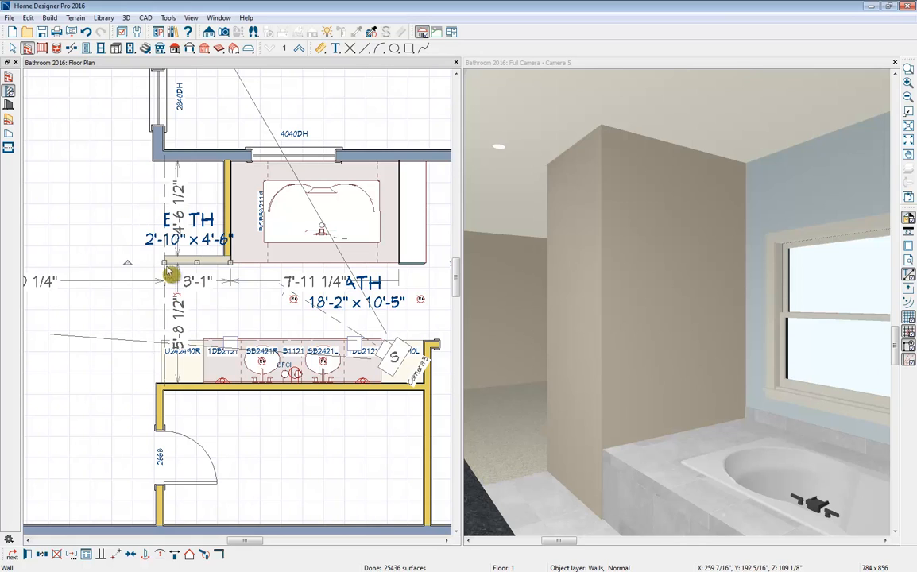
# - Close the enclosure beside the tub with an interior wall up to the exterior wall and delete its room label
pyautogui.click(102, 251)
pyautogui.moveTo(164, 260); pyautogui.dragTo(164, 156)
pyautogui.click(195, 222)
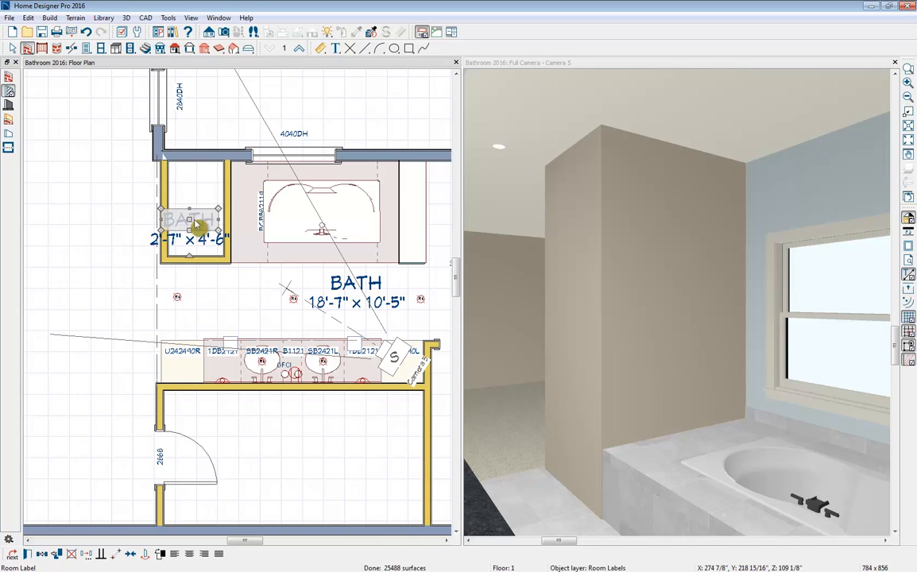
pyautogui.press('Delete')
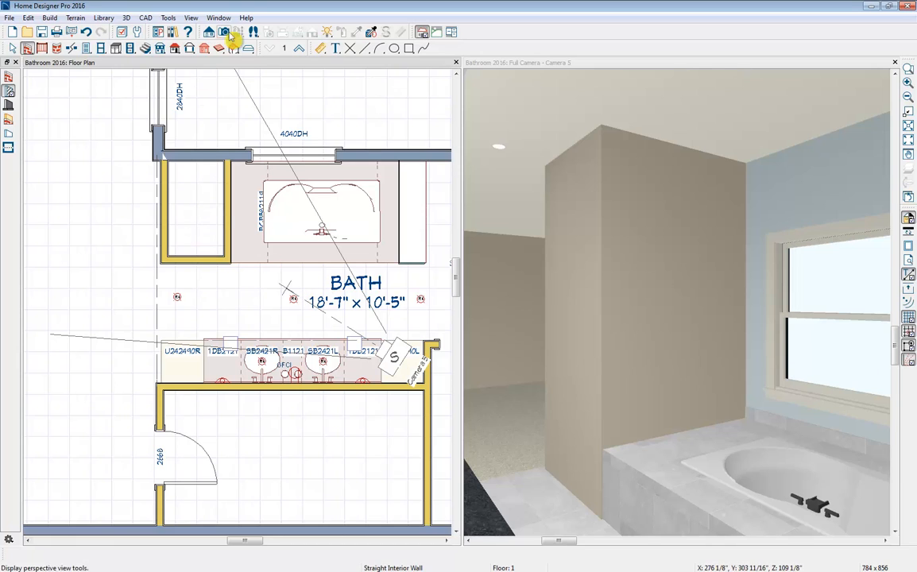
# - Place a Double Sided multi-sided fireplace insert from the library's architectural fireplaces inside the enclosure beside the tub
pyautogui.click(173, 32)
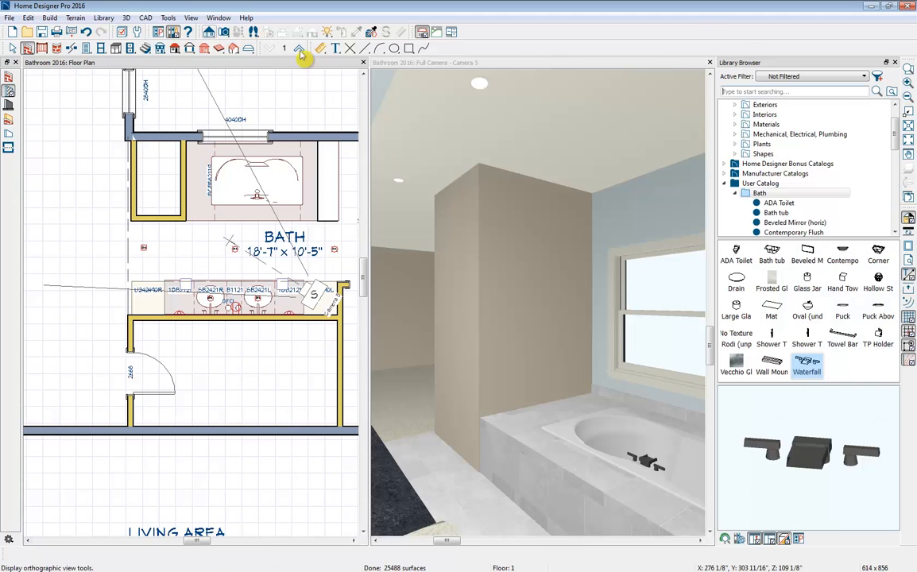
pyautogui.scroll(1, 782, 120)
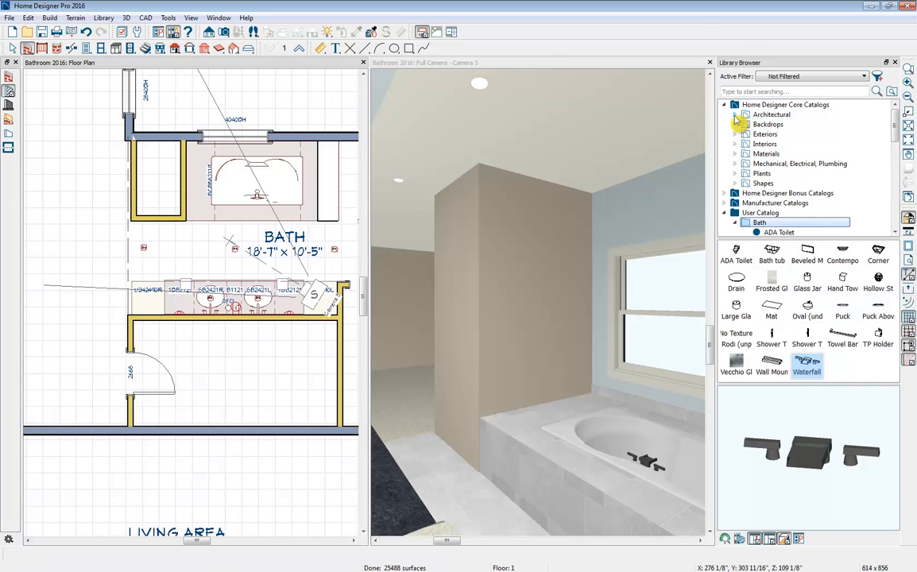
pyautogui.click(744, 117)
pyautogui.click(745, 183)
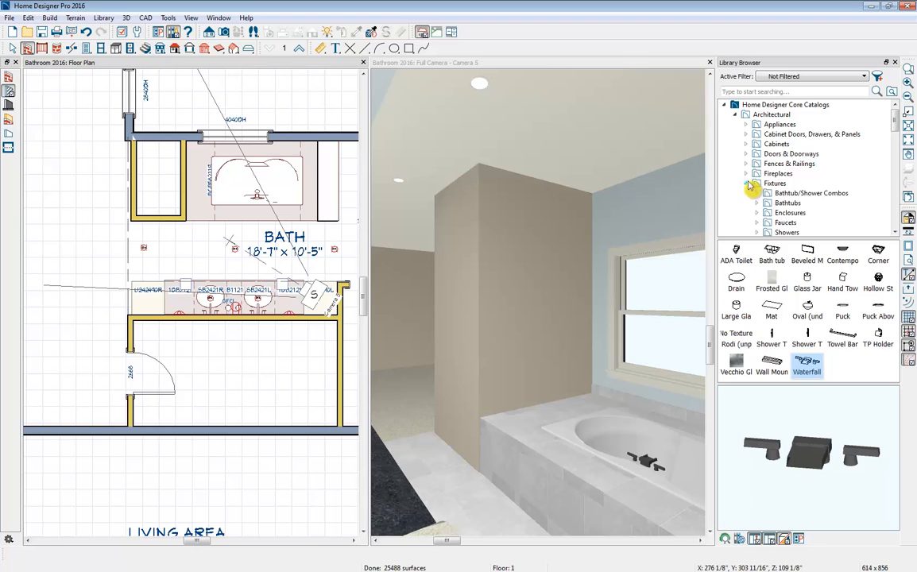
pyautogui.click(746, 174)
pyautogui.click(758, 194)
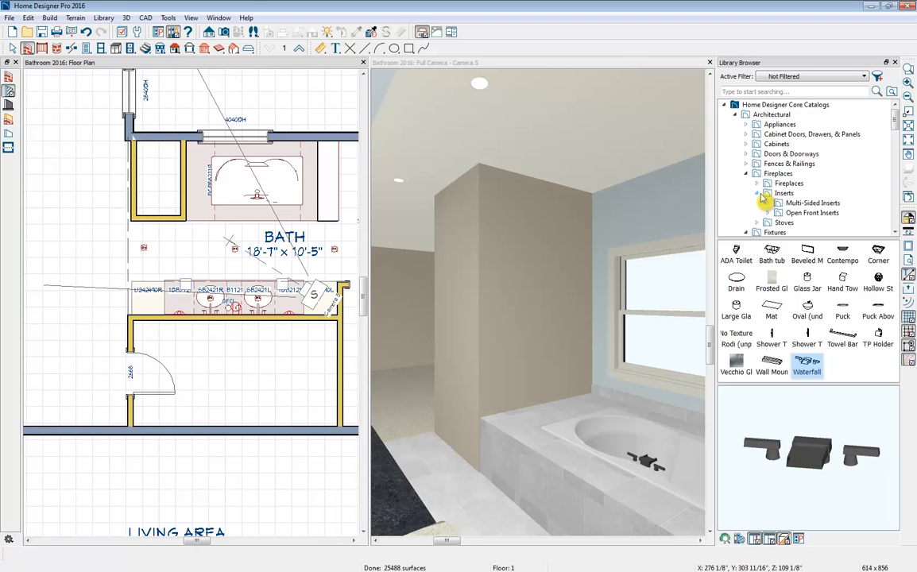
pyautogui.click(769, 204)
pyautogui.click(774, 232)
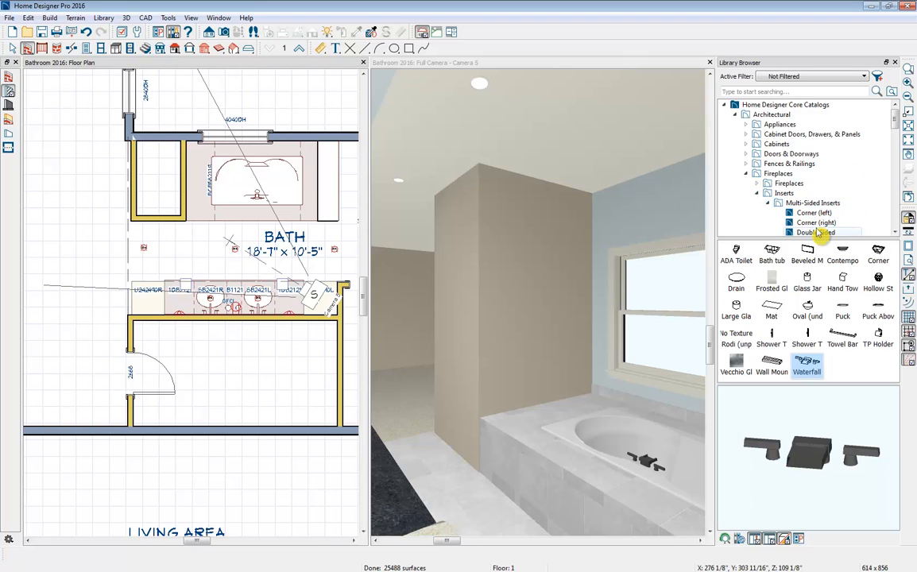
pyautogui.click(161, 181)
pyautogui.click(161, 180)
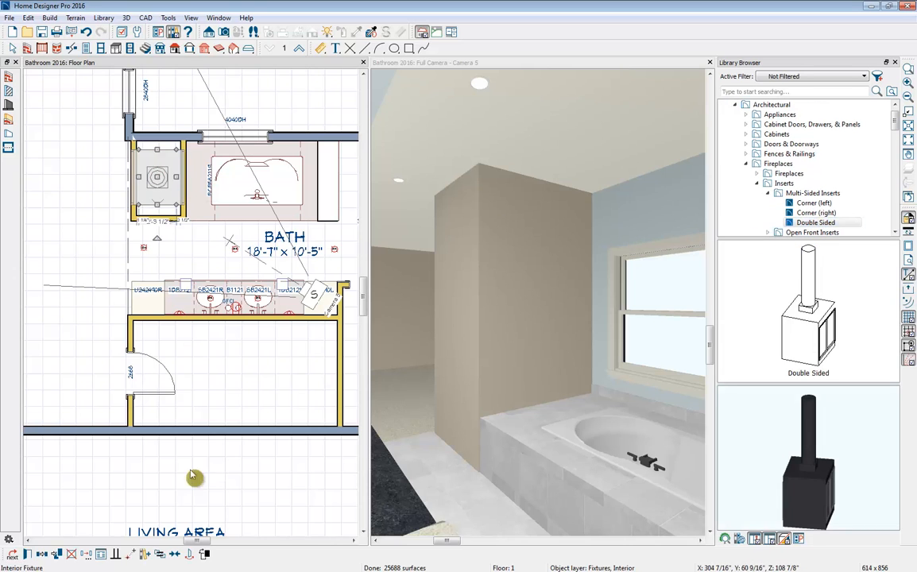
# - Center the fireplace insert between the enclosure walls in both directions and set its floor-to-bottom height to 25"
pyautogui.click(175, 555)
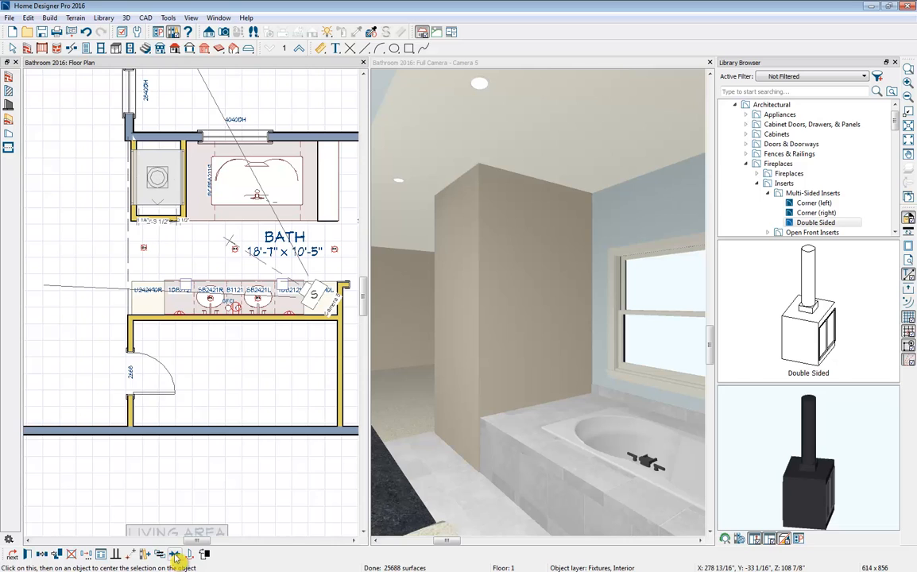
pyautogui.click(162, 236)
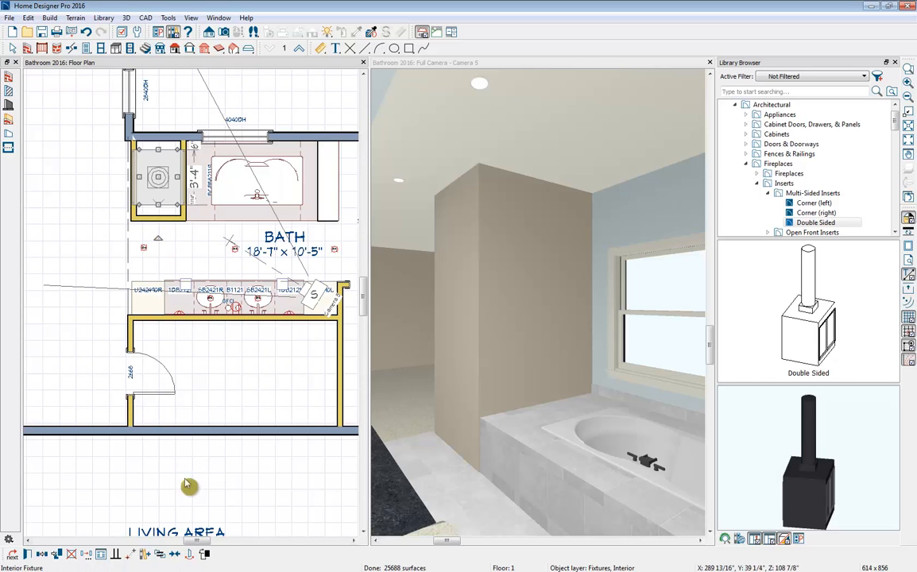
pyautogui.click(175, 554)
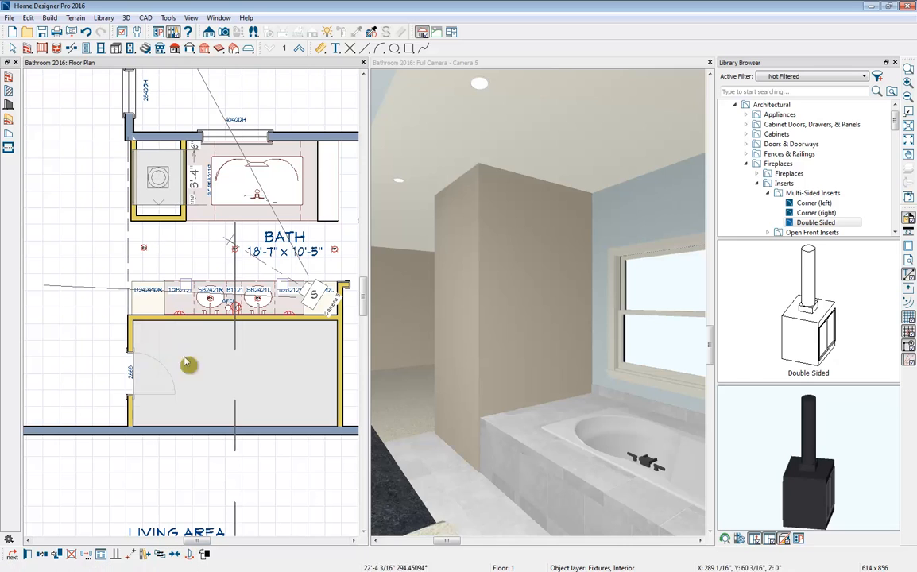
pyautogui.click(191, 186)
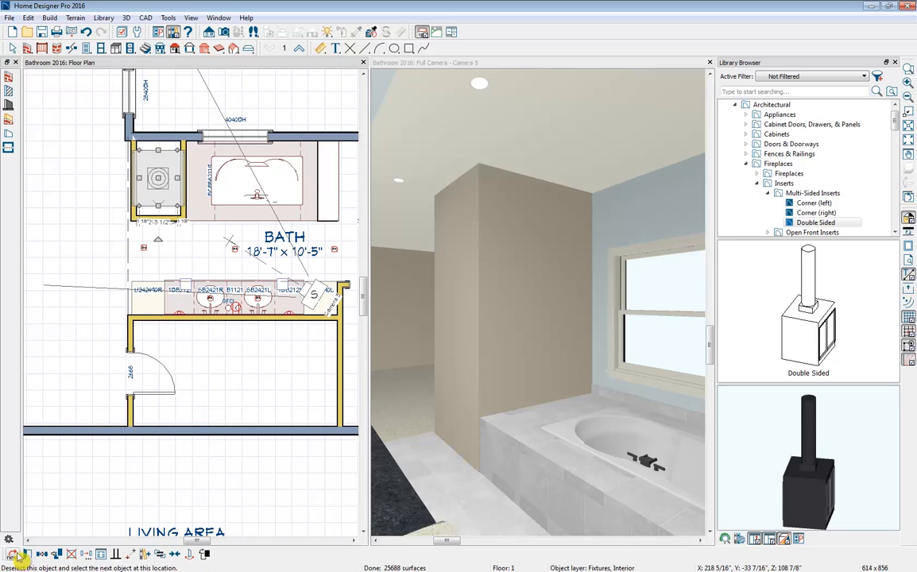
pyautogui.click(27, 554)
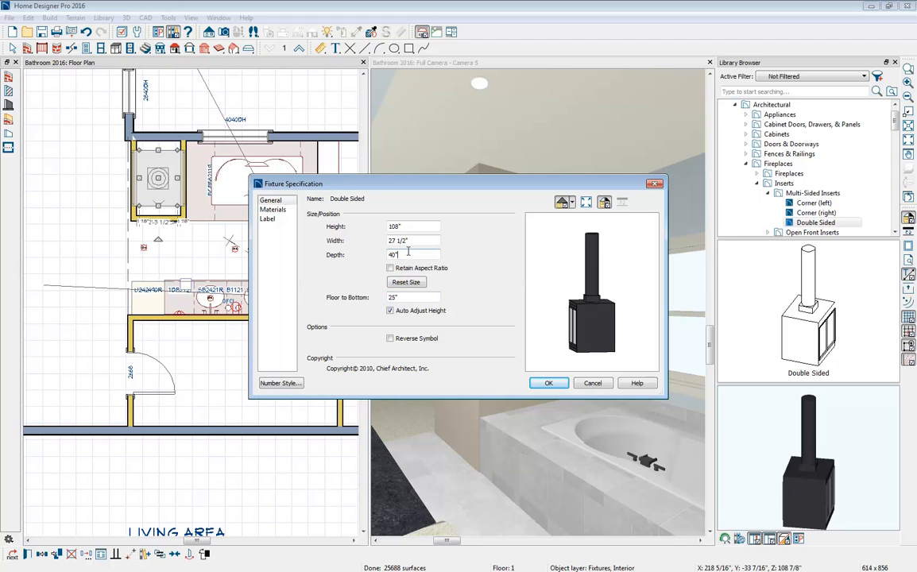
pyautogui.click(551, 384)
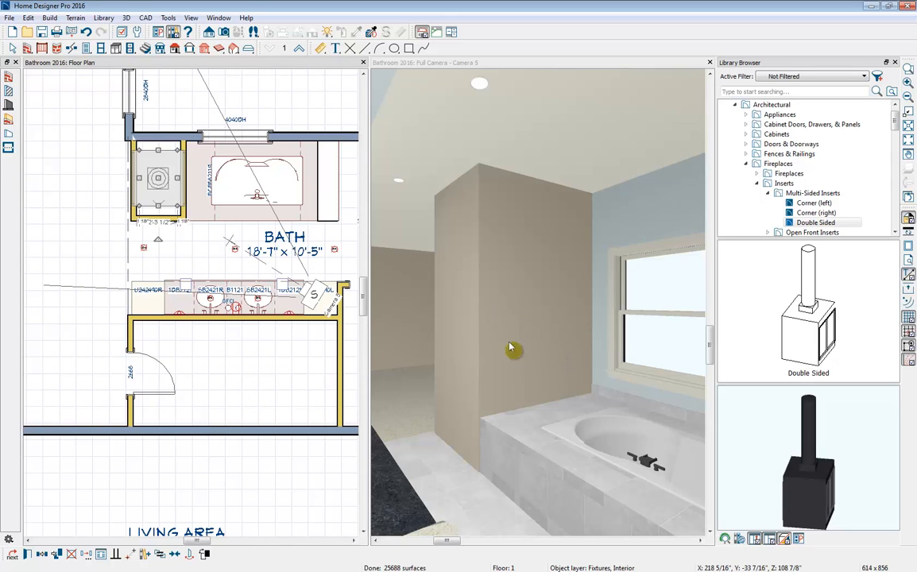
# - Place a pass-through window in the tub-side wall of the fireplace enclosure, aligned with the insert
pyautogui.click(101, 48)
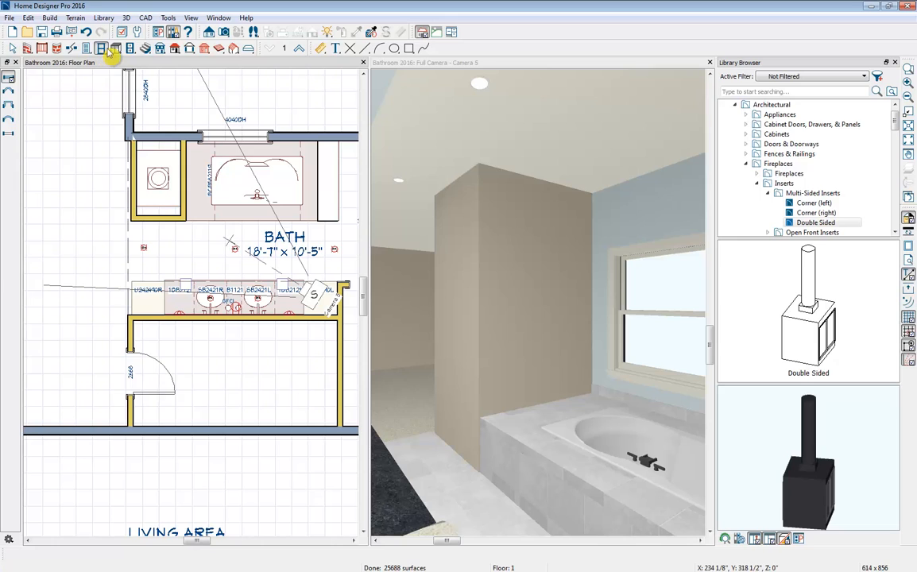
pyautogui.click(8, 134)
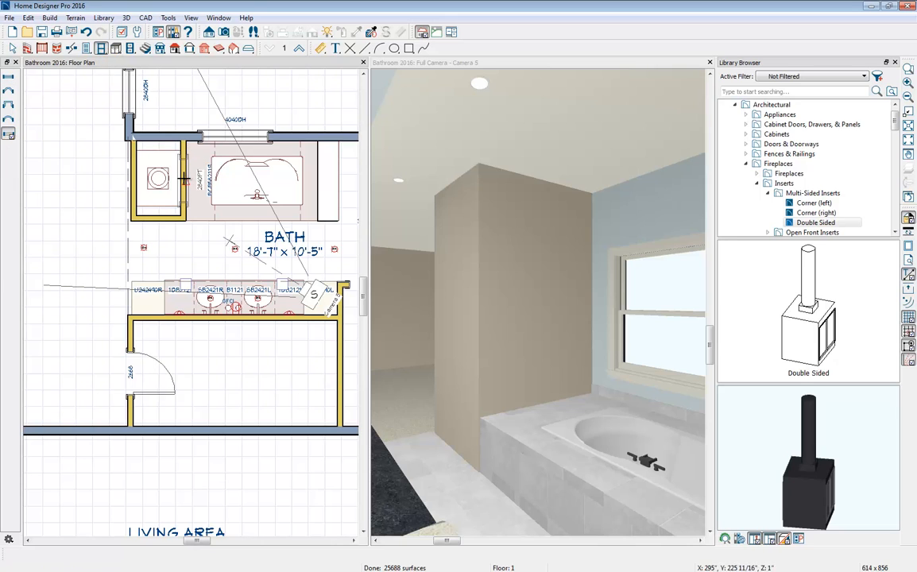
pyautogui.click(183, 177)
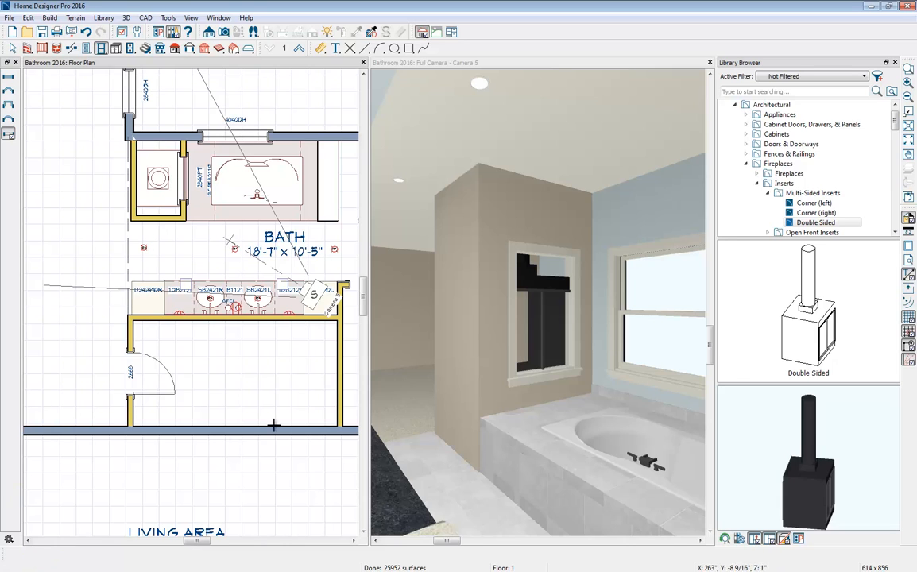
# - Set the pass-through's width to 40", its height to 36" and its floor-to-bottom distance to 30"
pyautogui.click(557, 256)
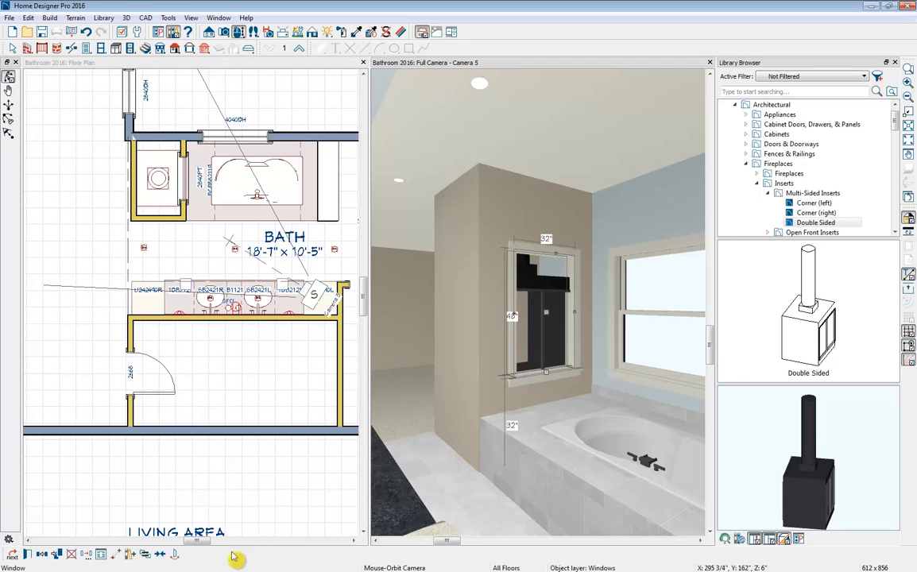
pyautogui.click(12, 555)
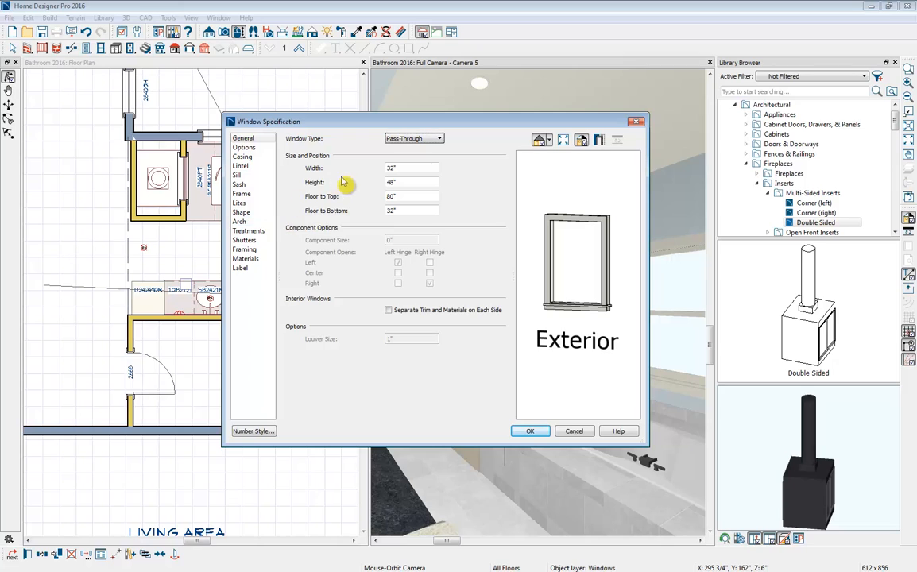
pyautogui.moveTo(409, 168); pyautogui.dragTo(359, 171)
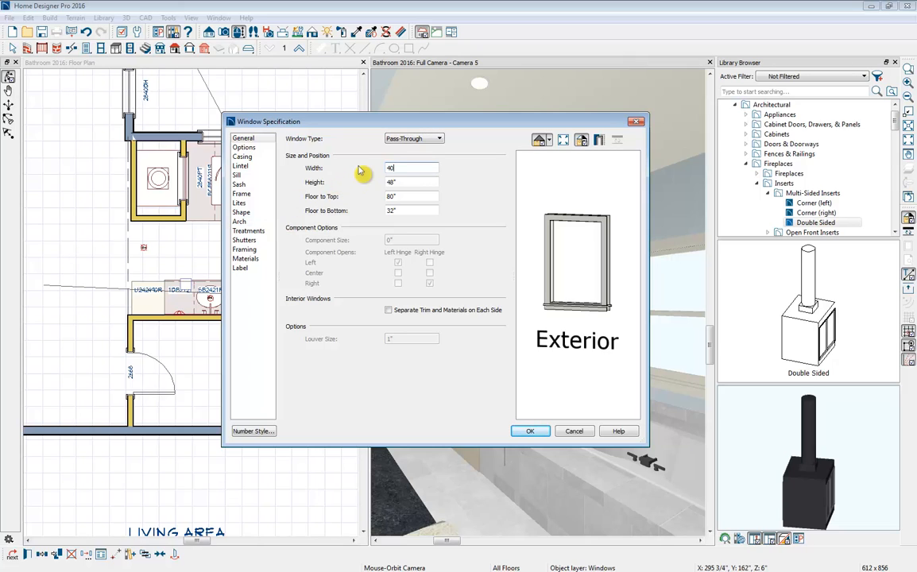
pyautogui.press('Tab')
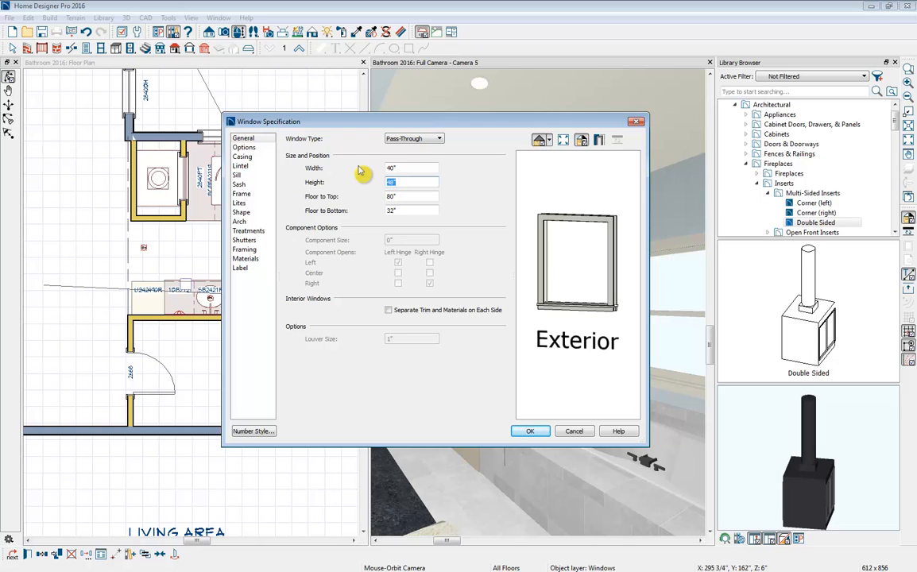
pyautogui.write('36')
pyautogui.press('Tab')
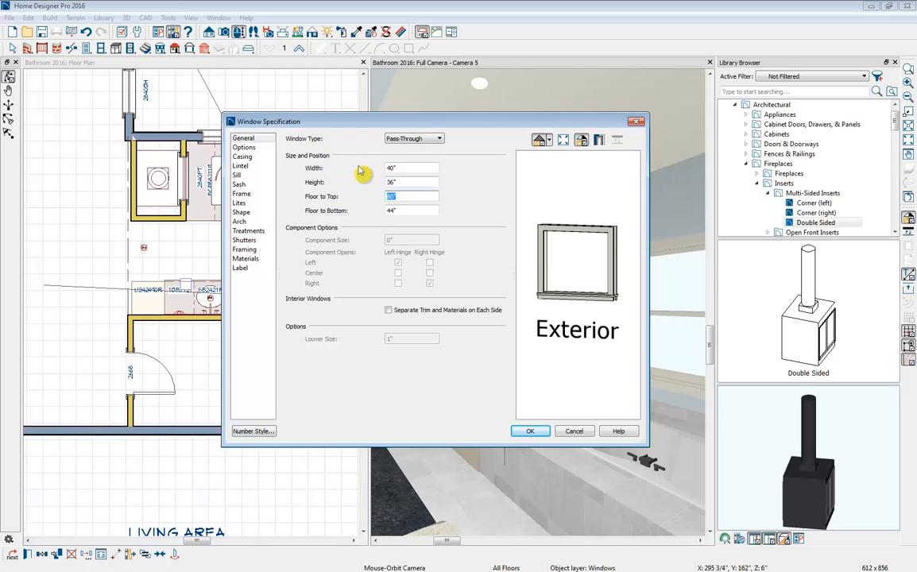
pyautogui.press('Tab')
pyautogui.press('Tab')
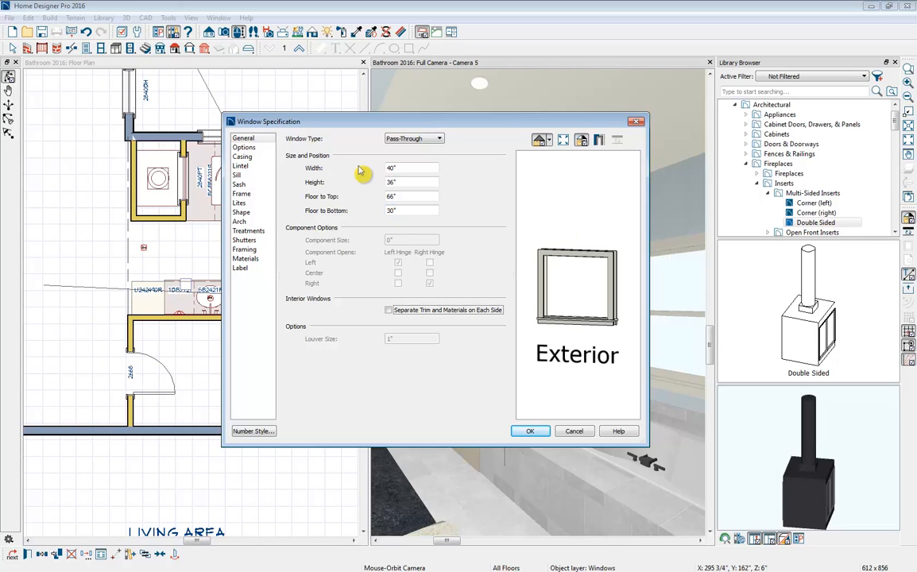
# - Remove the casing, sill and frame from the pass-through so it is a plain wall opening
pyautogui.click(243, 148)
pyautogui.click(241, 157)
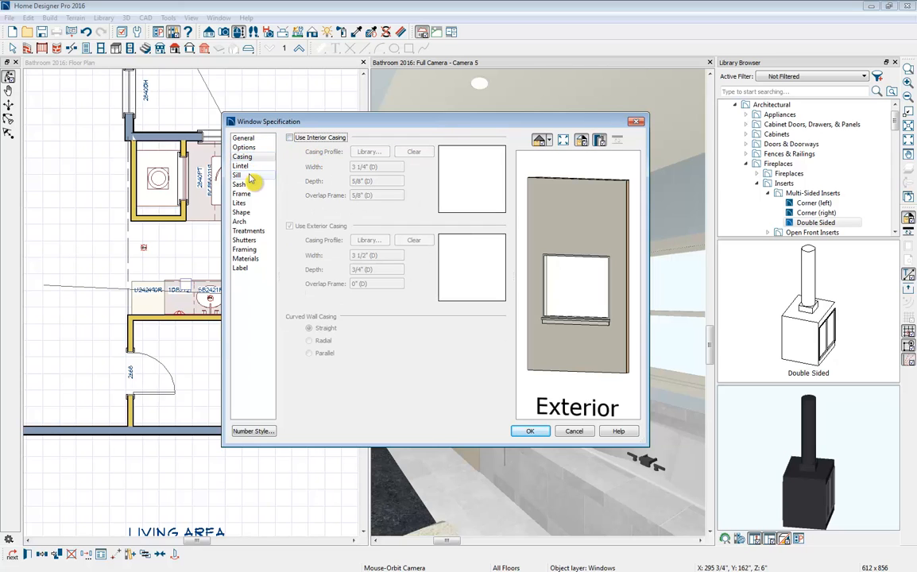
pyautogui.click(238, 175)
pyautogui.click(289, 138)
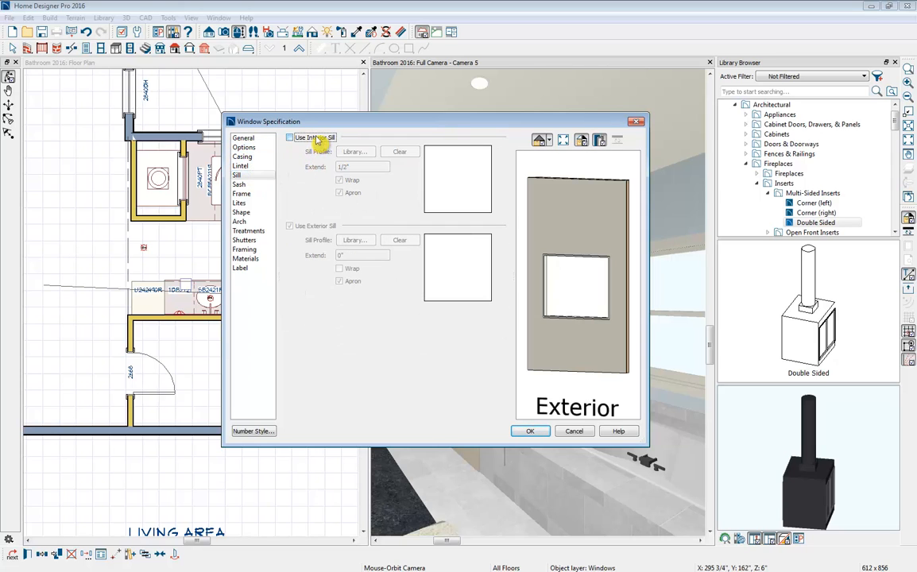
pyautogui.click(241, 193)
pyautogui.click(289, 137)
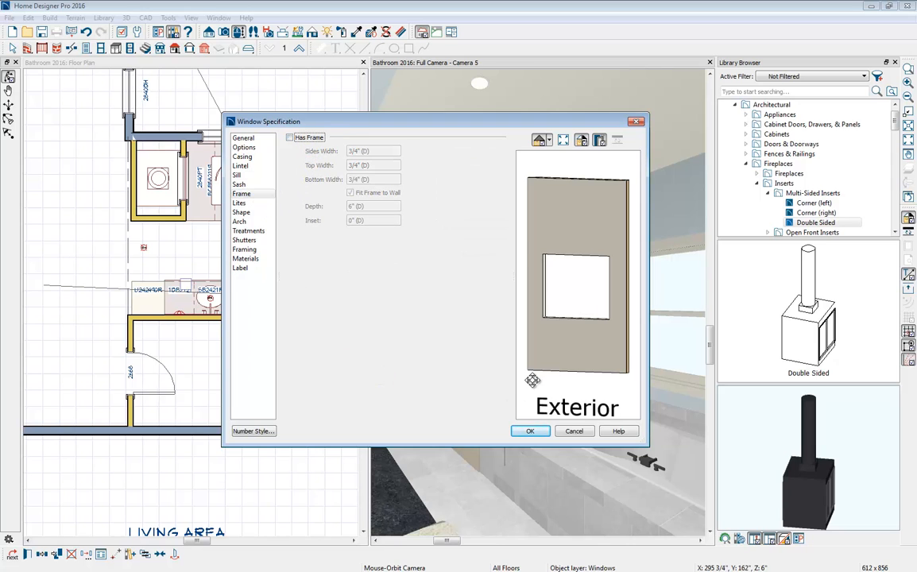
pyautogui.click(530, 431)
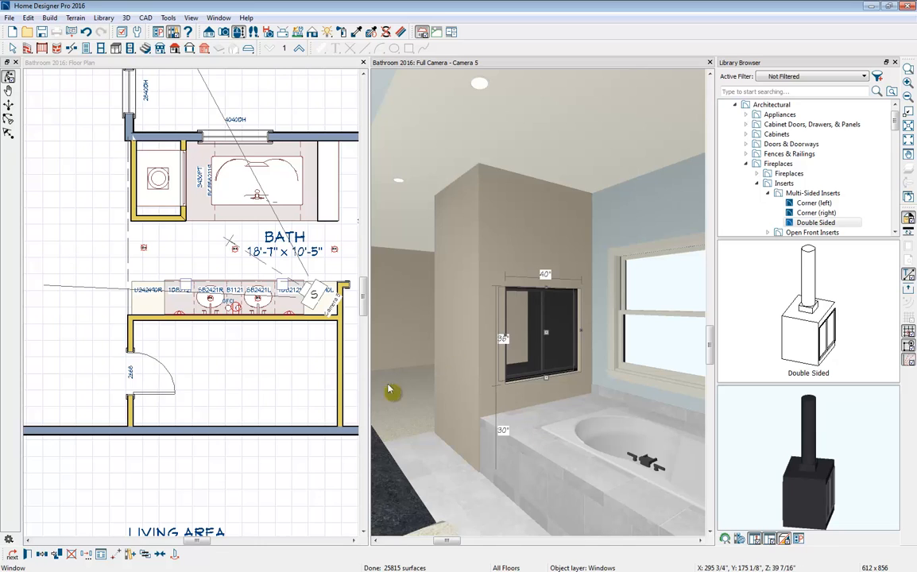
# - Copy the pass-through to the opposite, bedroom-side wall of the fireplace enclosure and close the Camera 5 view
pyautogui.click(45, 557)
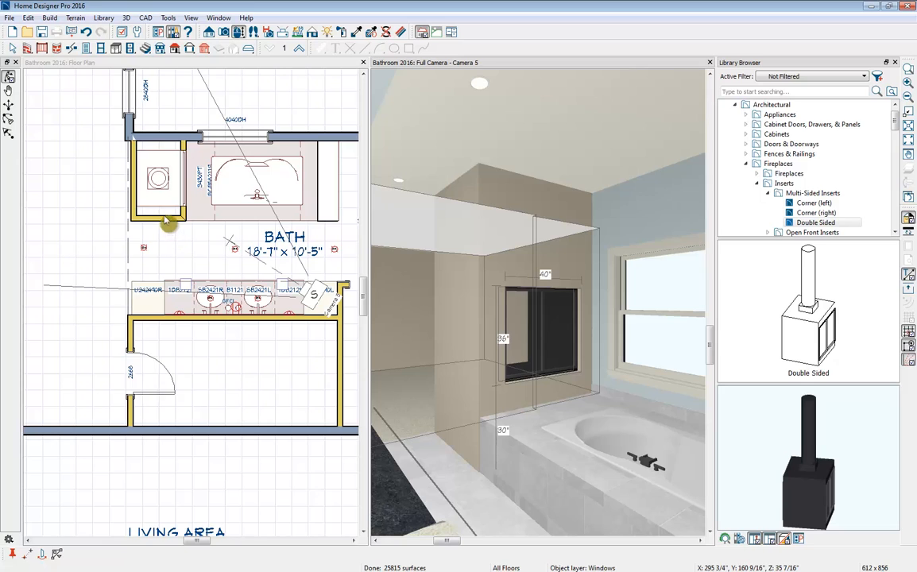
pyautogui.click(466, 343)
pyautogui.press('Delete')
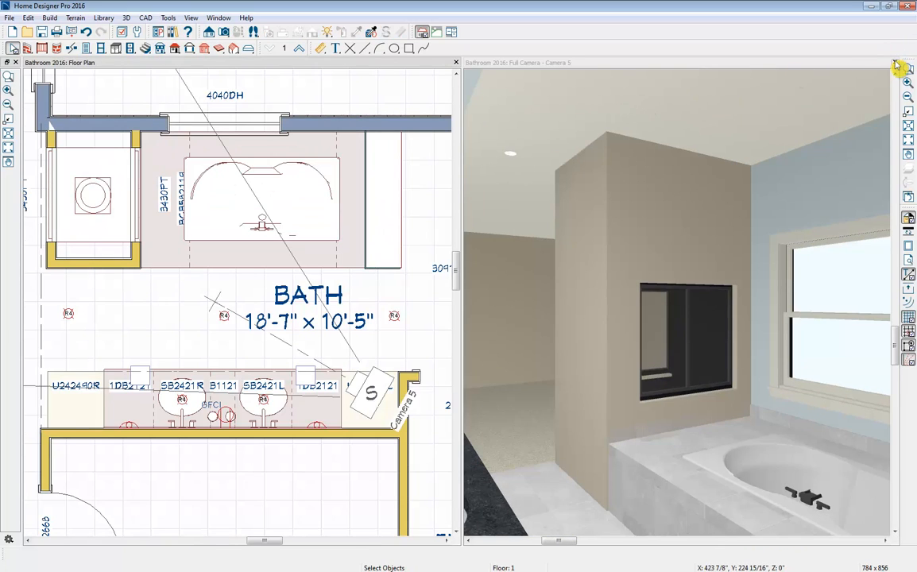
pyautogui.click(895, 64)
# - Search the library for "toilet" and place the first ADA Toilet against the exterior side wall of the toilet room, near the pocket door
pyautogui.scroll(-5, 661, 207)
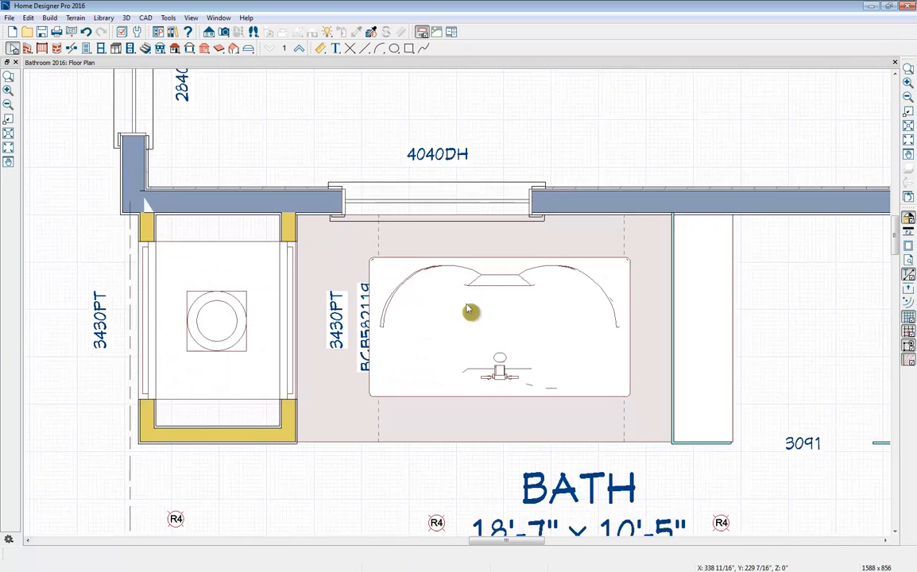
pyautogui.moveTo(583, 355); pyautogui.dragTo(474, 221)
pyautogui.press('Escape')
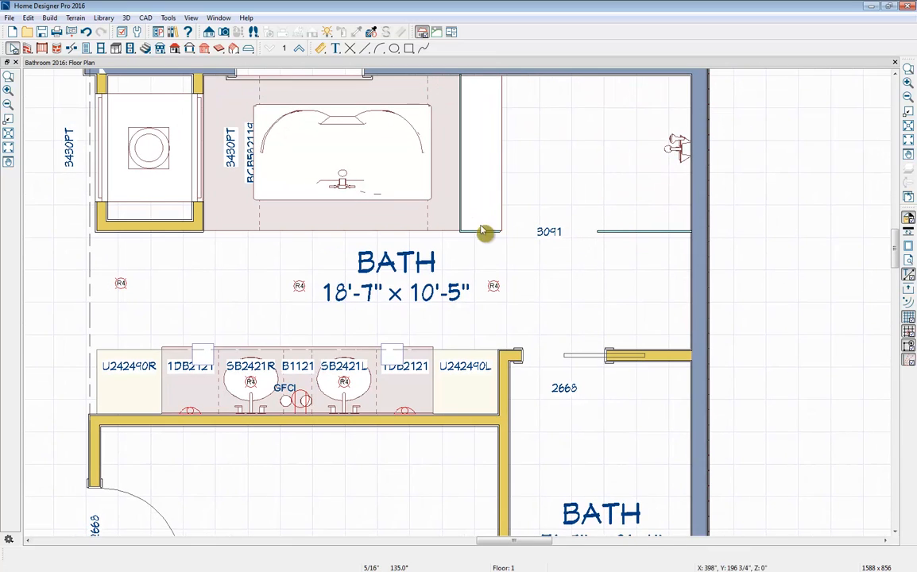
pyautogui.scroll(-3, 296, 299)
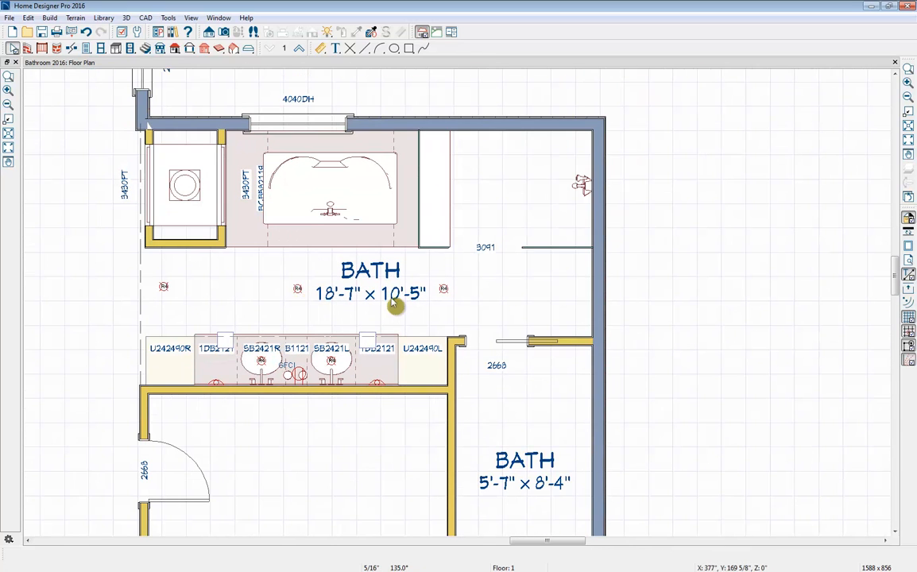
pyautogui.moveTo(392, 301); pyautogui.dragTo(381, 261, button='middle')
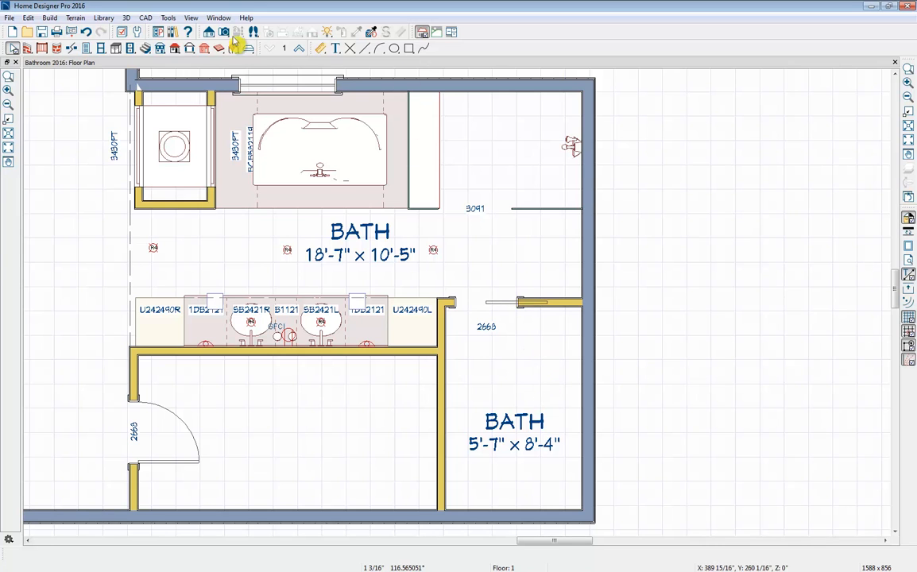
pyautogui.click(173, 32)
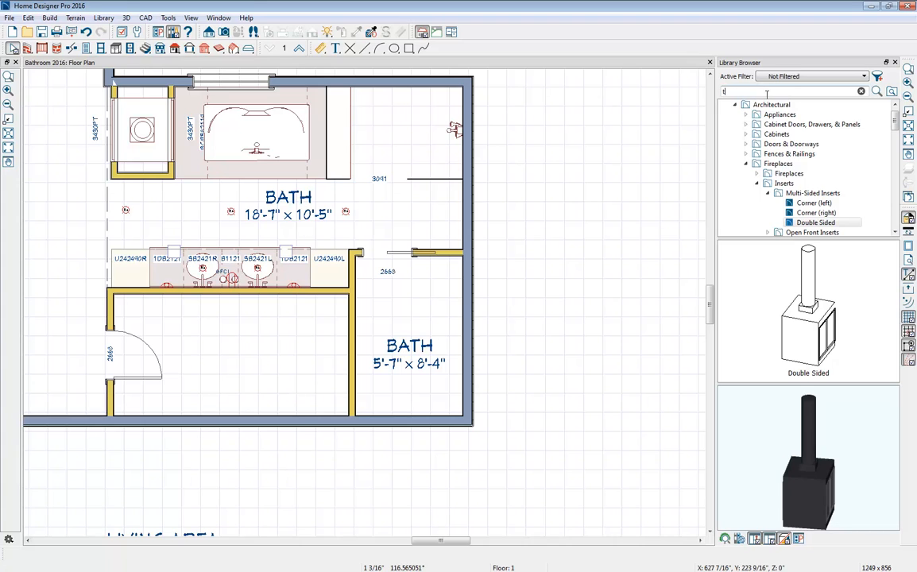
pyautogui.write('toilet')
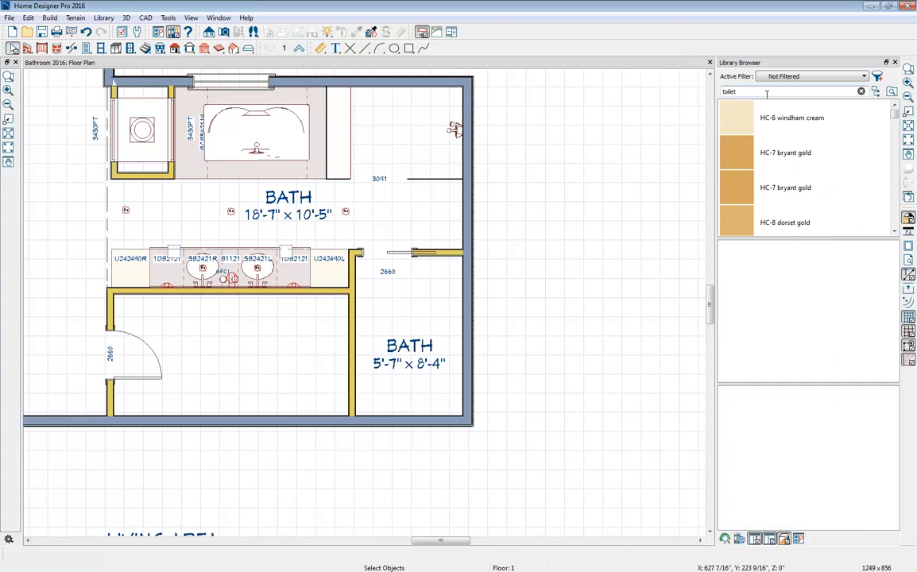
pyautogui.moveTo(894, 223); pyautogui.dragTo(894, 111)
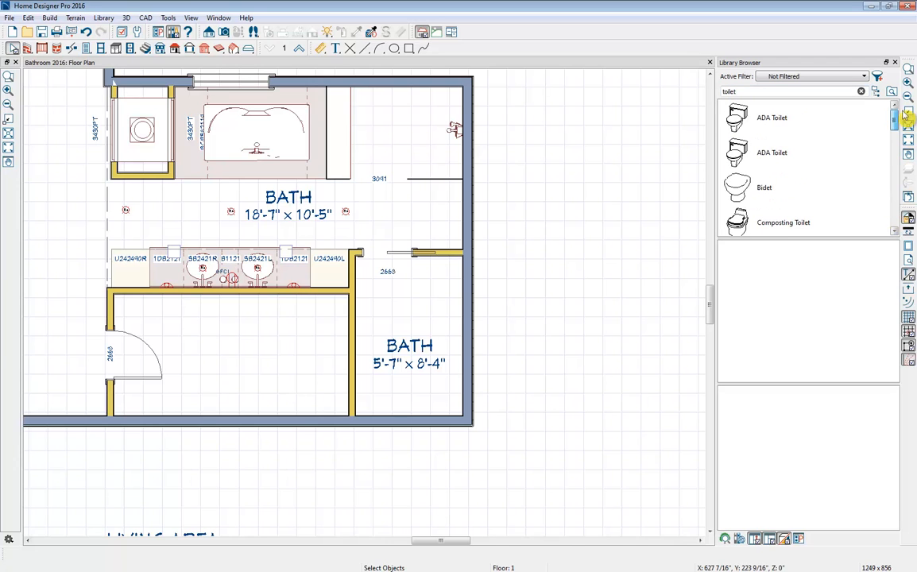
pyautogui.click(759, 121)
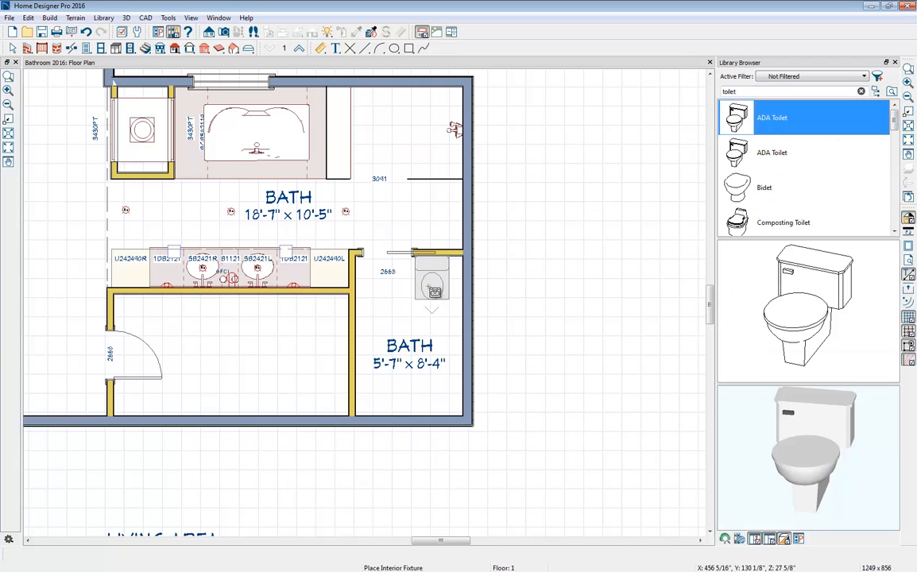
pyautogui.click(461, 309)
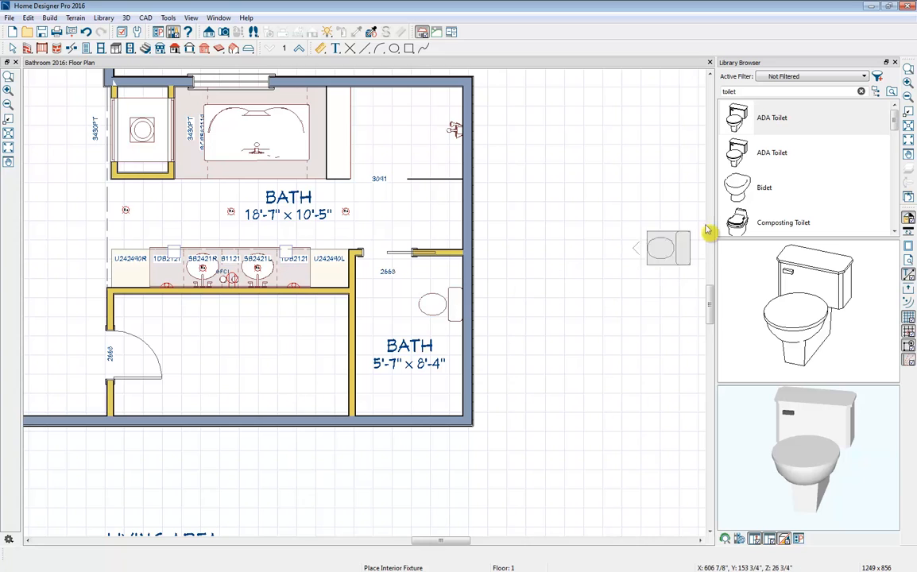
# - Add a Bidet on the toilet's wall and mount the TP Holder from the user catalog's Bath folder between the two fixtures
pyautogui.click(735, 185)
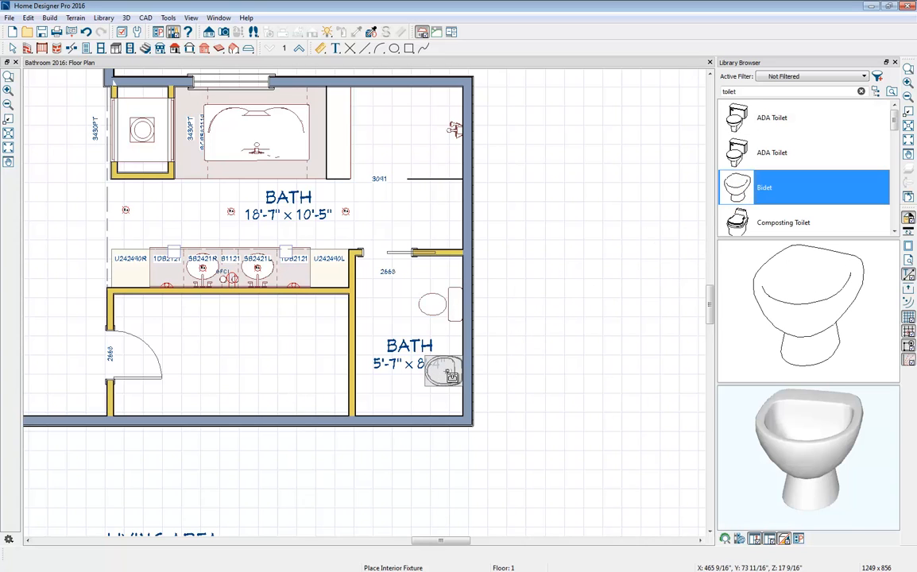
pyautogui.click(446, 367)
pyautogui.click(761, 154)
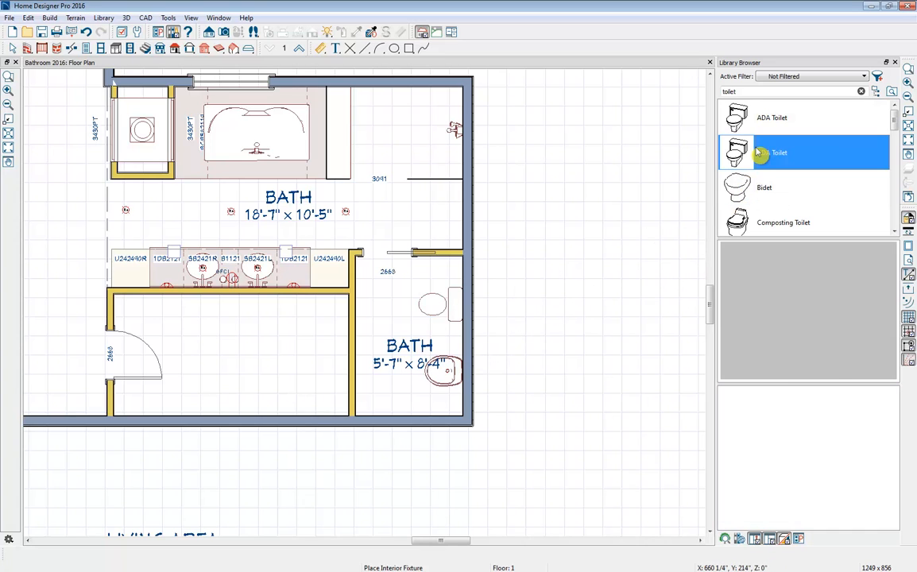
pyautogui.click(798, 154)
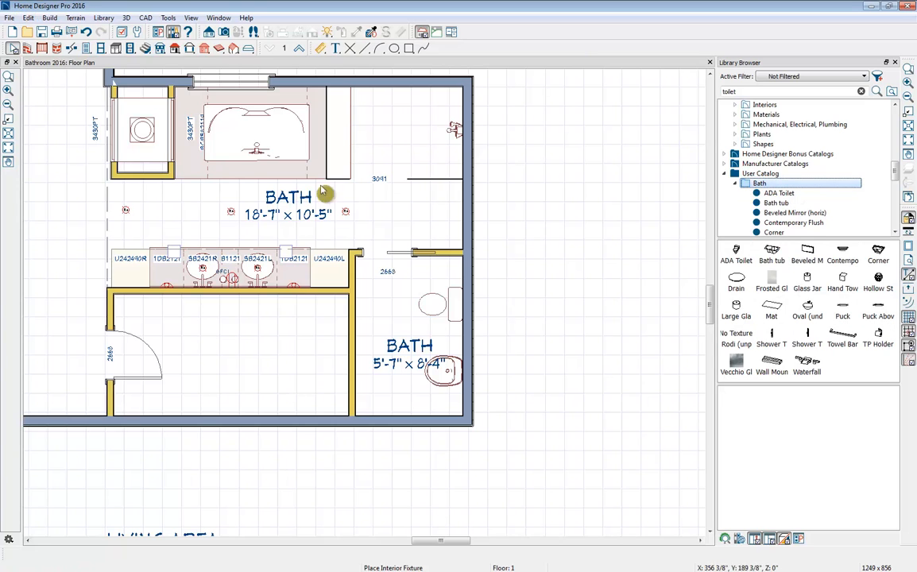
pyautogui.click(884, 342)
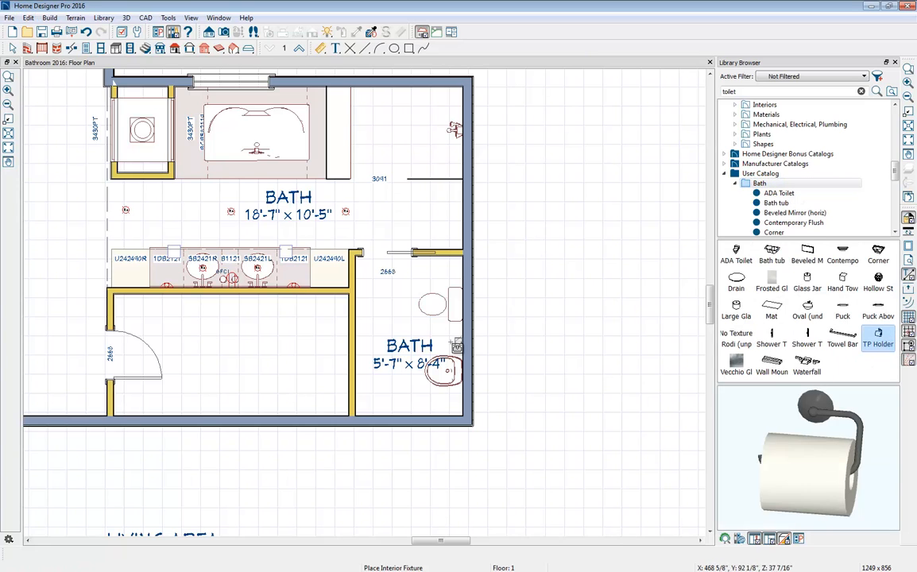
pyautogui.click(459, 342)
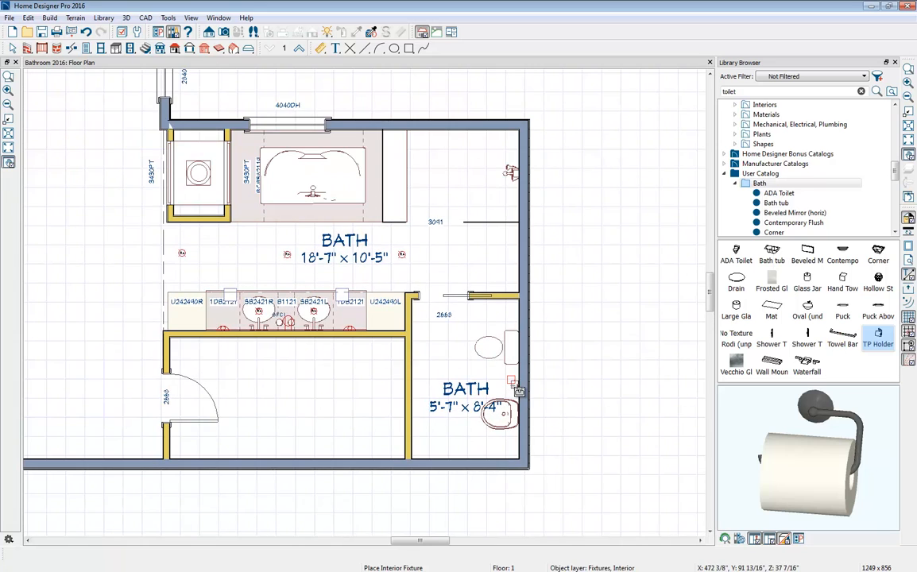
# - Calculate a materials list for all floors and close the Library Browser to show its full width
pyautogui.click(167, 19)
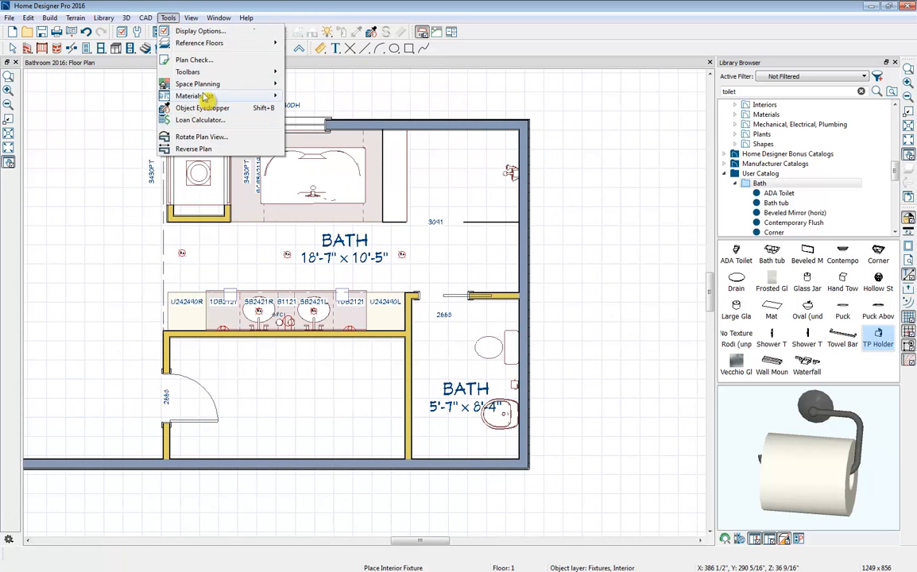
pyautogui.moveTo(191, 96)
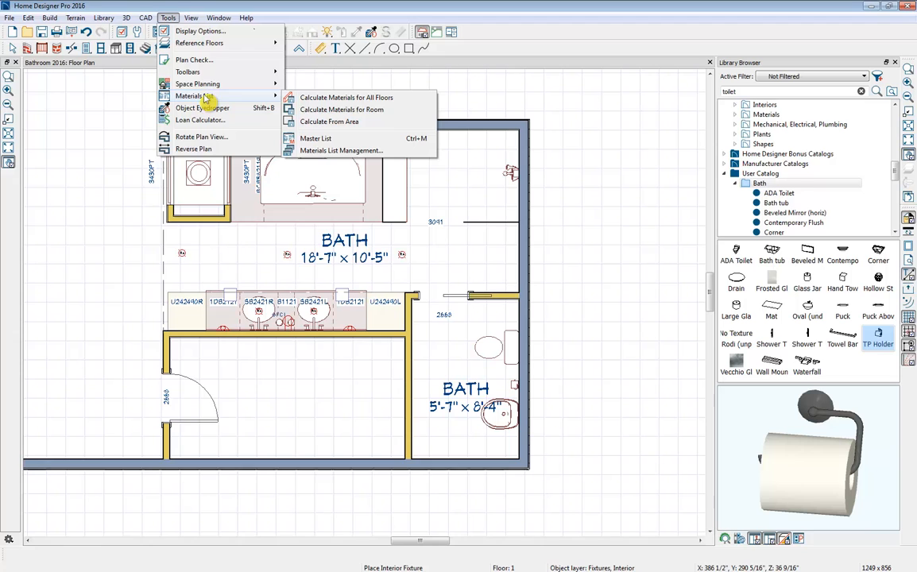
pyautogui.click(347, 99)
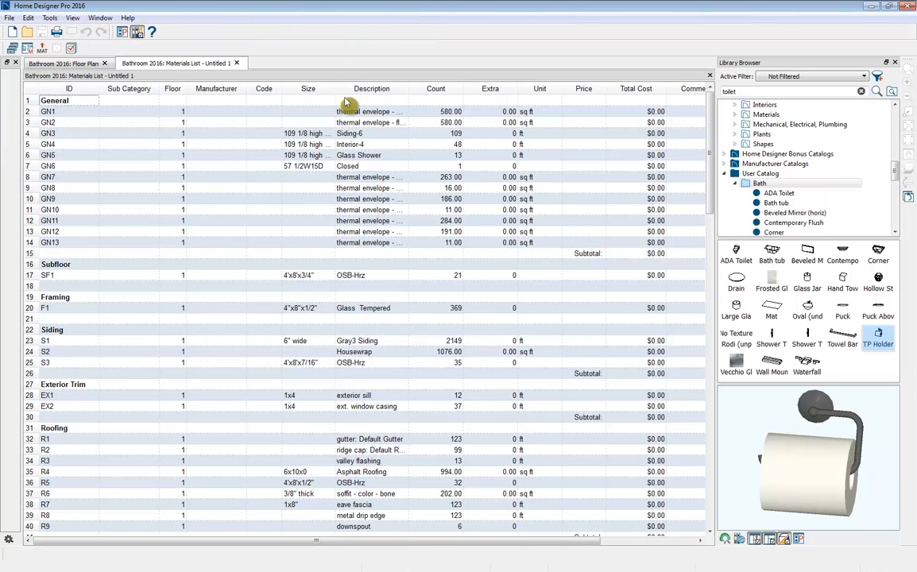
pyautogui.click(894, 62)
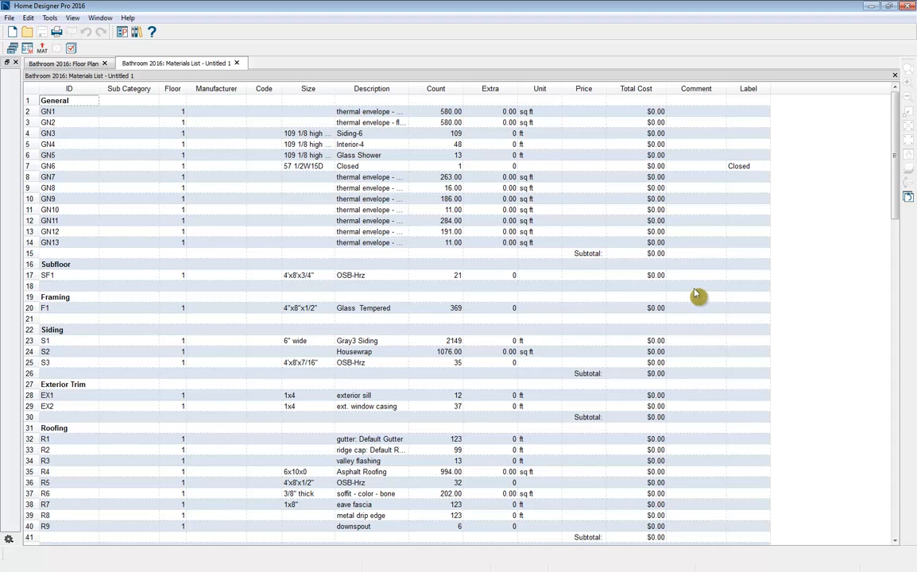
# - Review the materials list categories from framing and roofing through windows, doors, cabinets, interior trim and fixtures
pyautogui.scroll(-6, 694, 295)
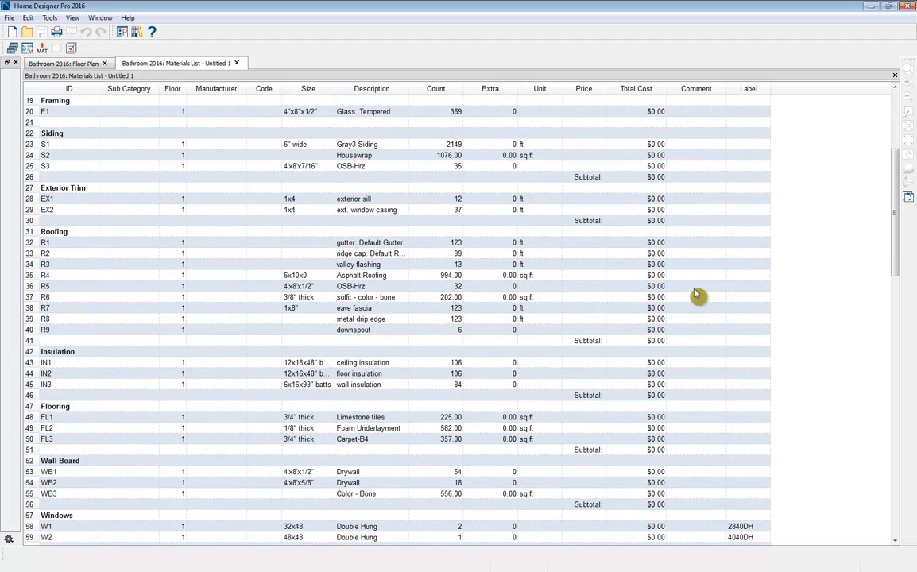
pyautogui.scroll(-7, 694, 295)
pyautogui.scroll(-2, 694, 295)
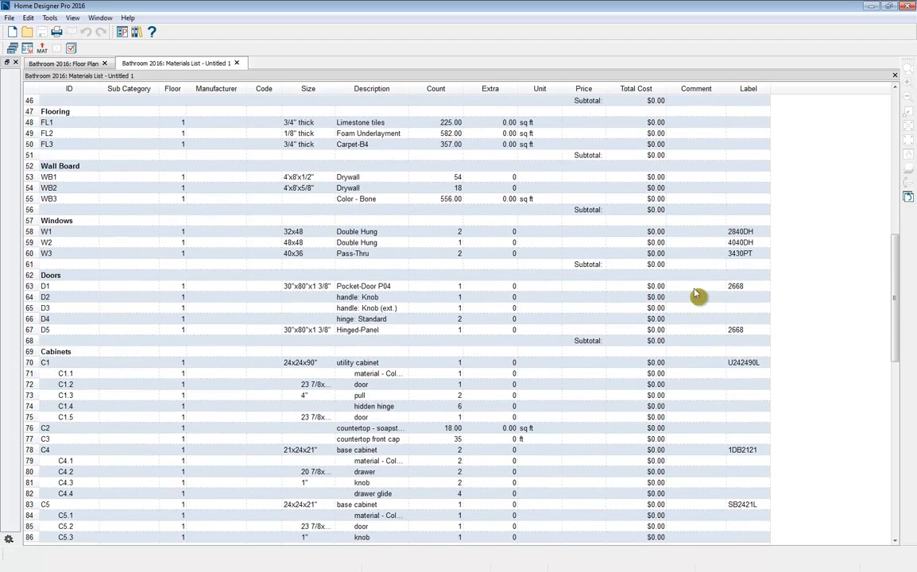
pyautogui.scroll(-4, 694, 295)
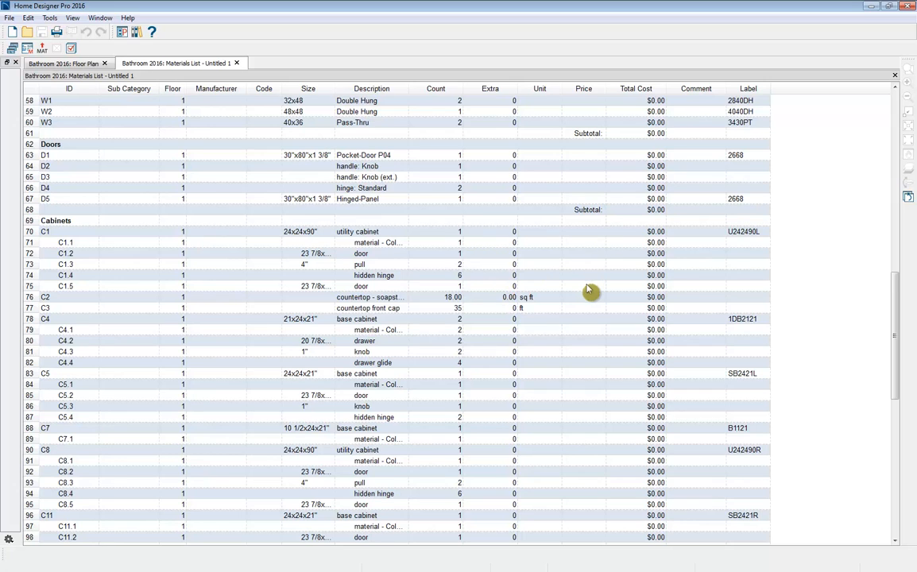
pyautogui.scroll(-11, 588, 291)
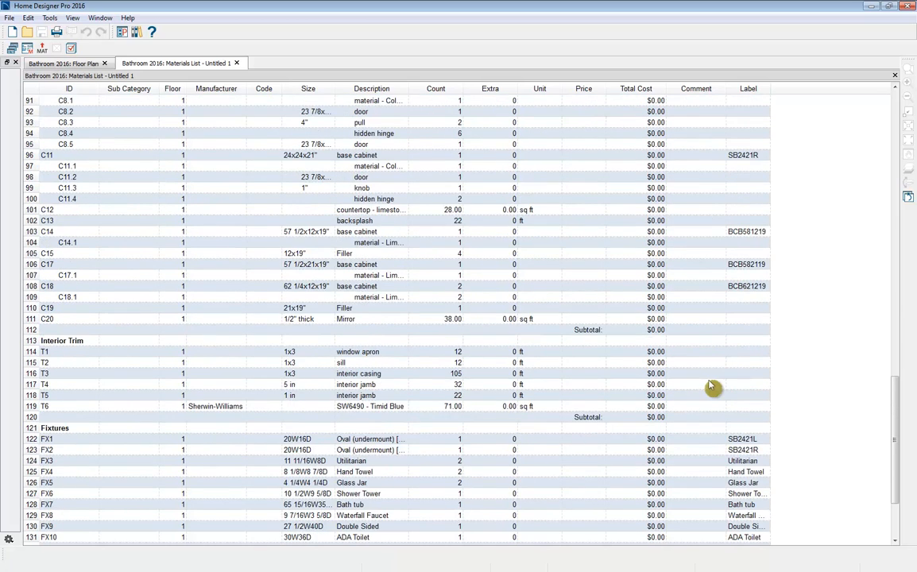
pyautogui.scroll(-3, 711, 387)
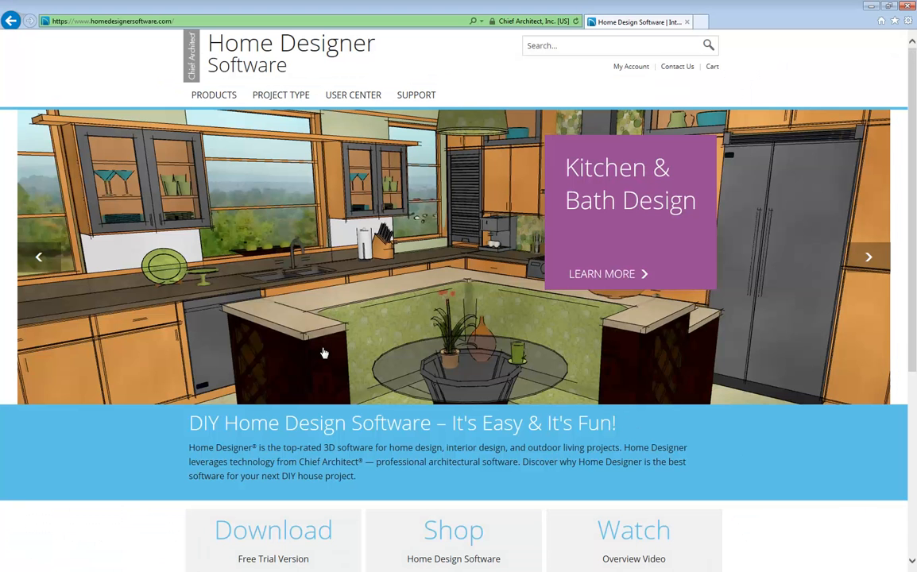
# - Switch to the Home Designer website in the browser and view the Product Chooser comparison and the Free Trial Download page
pyautogui.moveTo(208, 99)
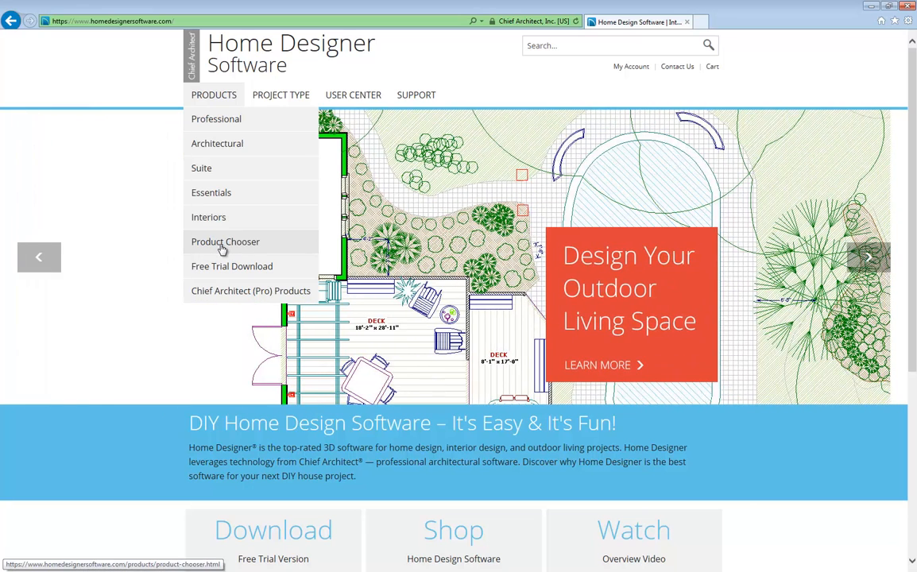
pyautogui.click(223, 250)
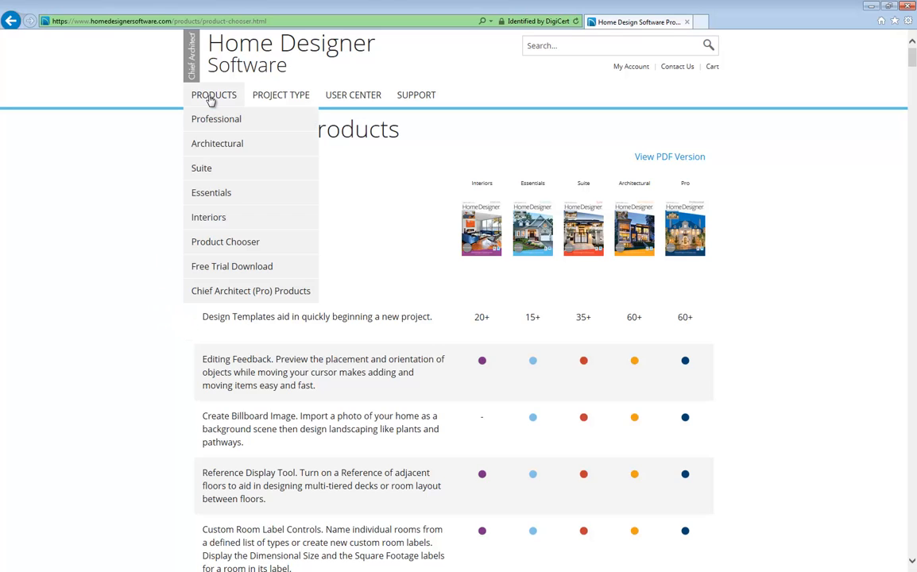
pyautogui.click(232, 268)
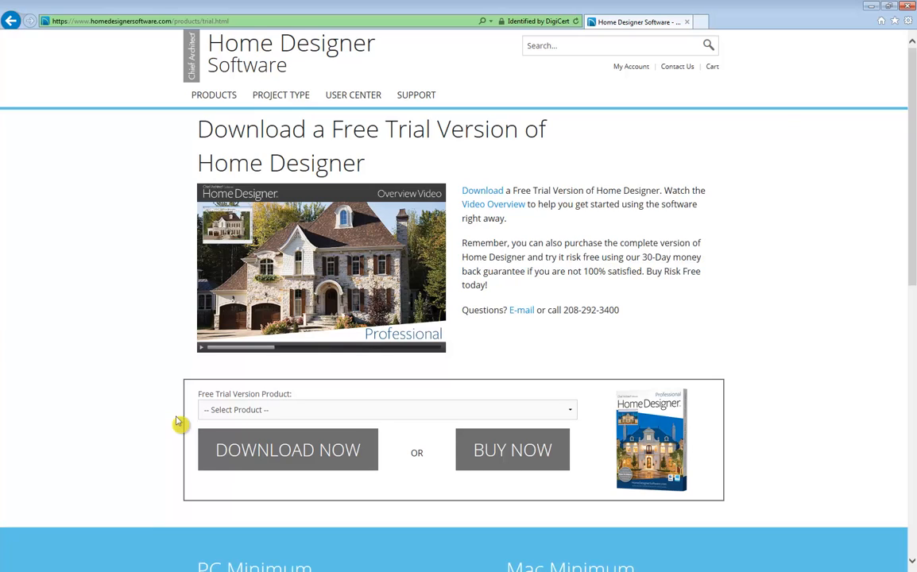
# - Open the website's Samples Gallery and look through the downloadable sample plans
pyautogui.moveTo(355, 97)
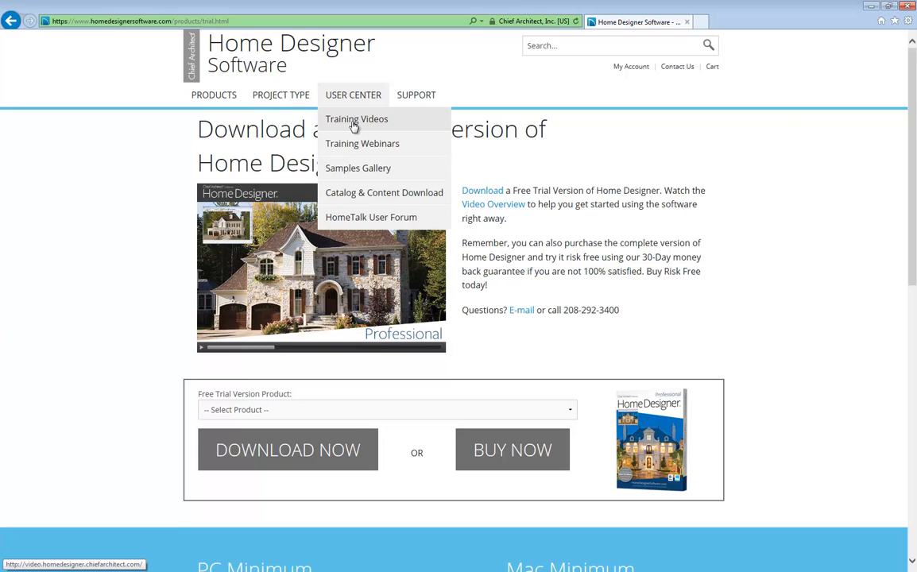
pyautogui.click(358, 169)
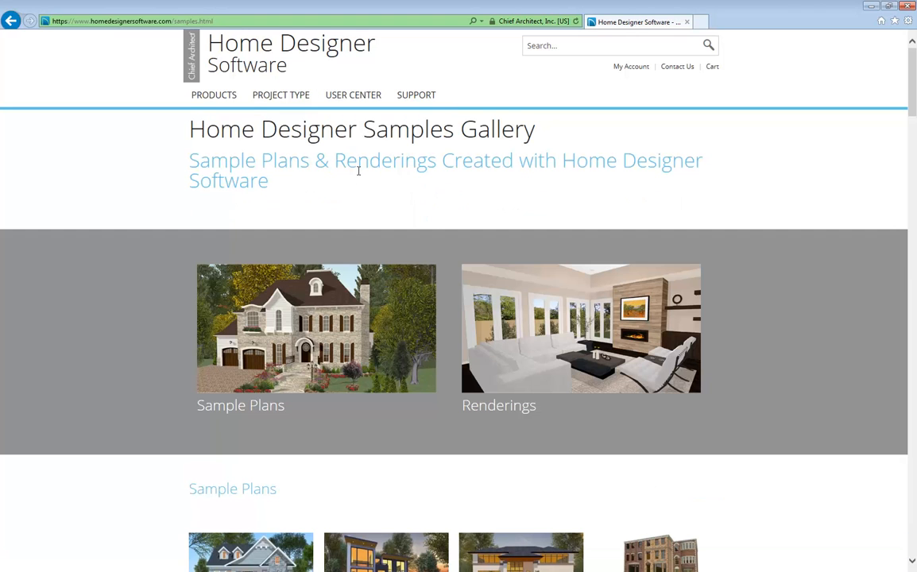
pyautogui.scroll(-3, 143, 384)
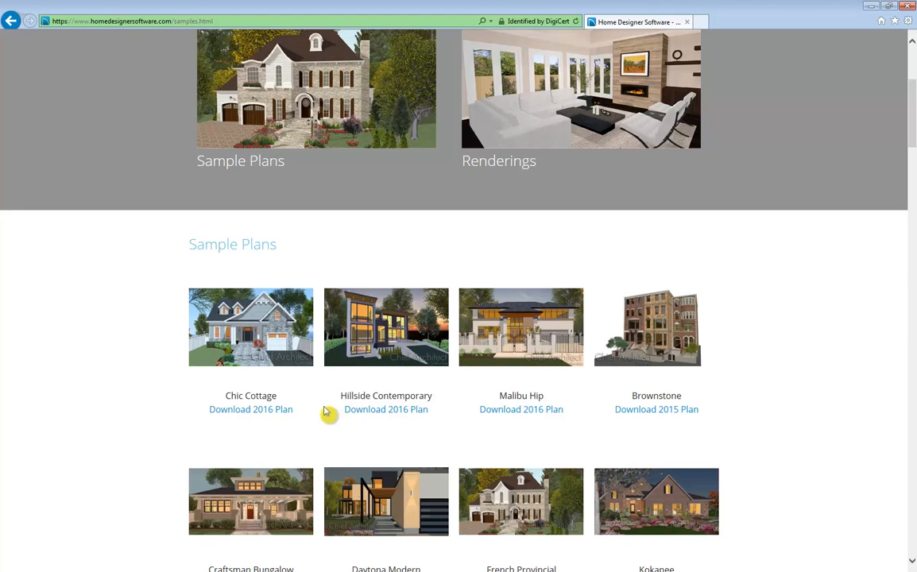
# - Open the website's Support page and go to its Knowledge Base
pyautogui.scroll(3, 325, 411)
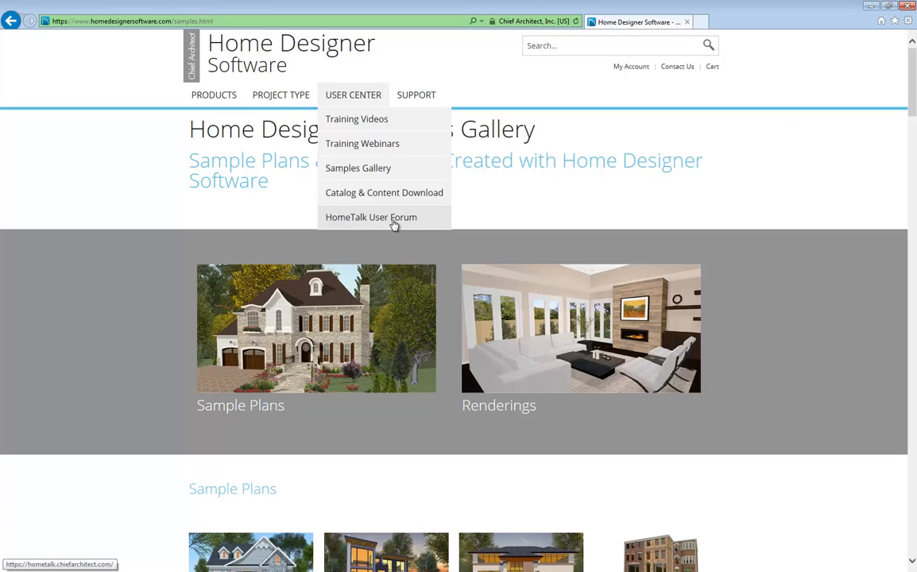
pyautogui.click(410, 96)
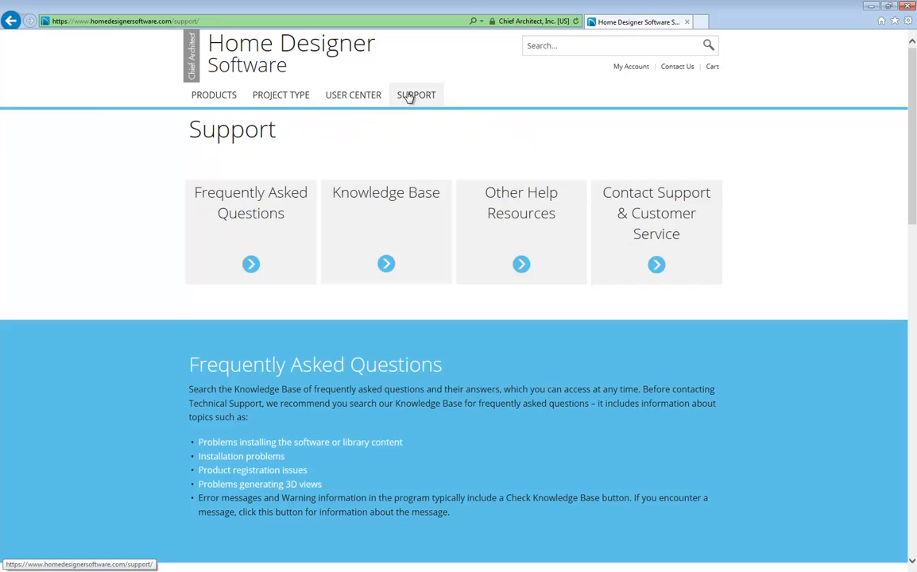
pyautogui.click(404, 244)
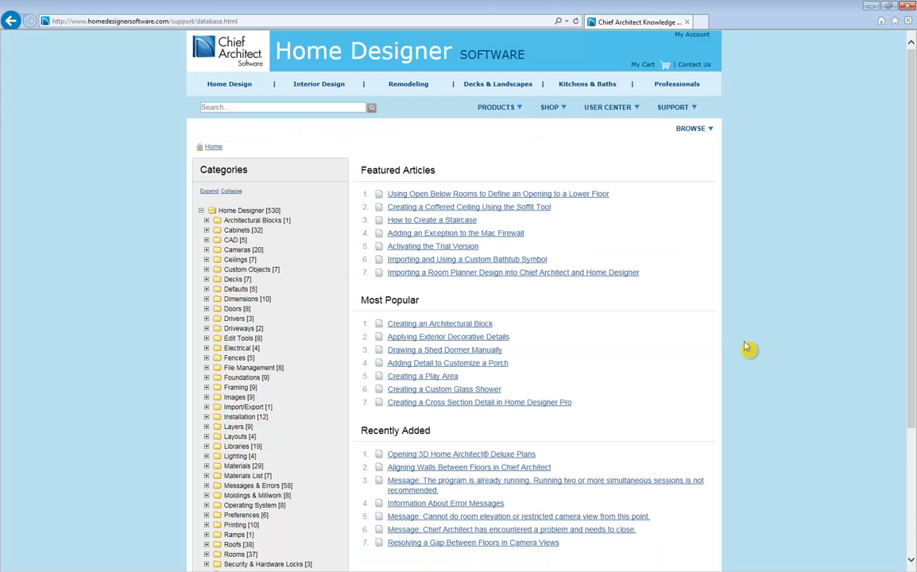